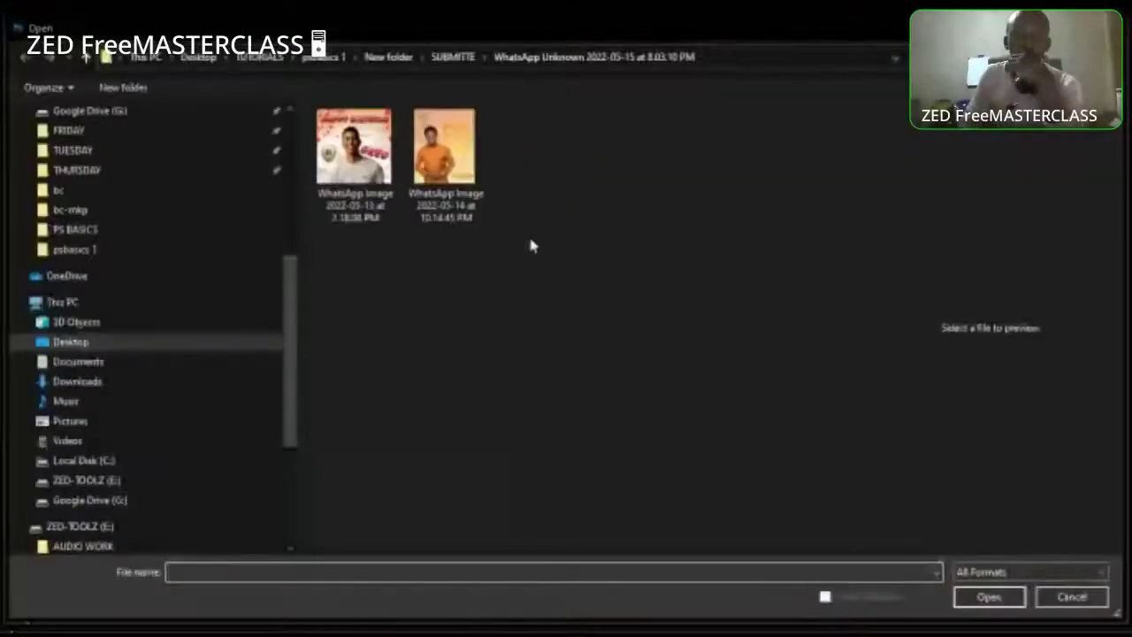
Open the image "assigment" from the IMGS folder inside psbasics 1
left_click(324, 57)
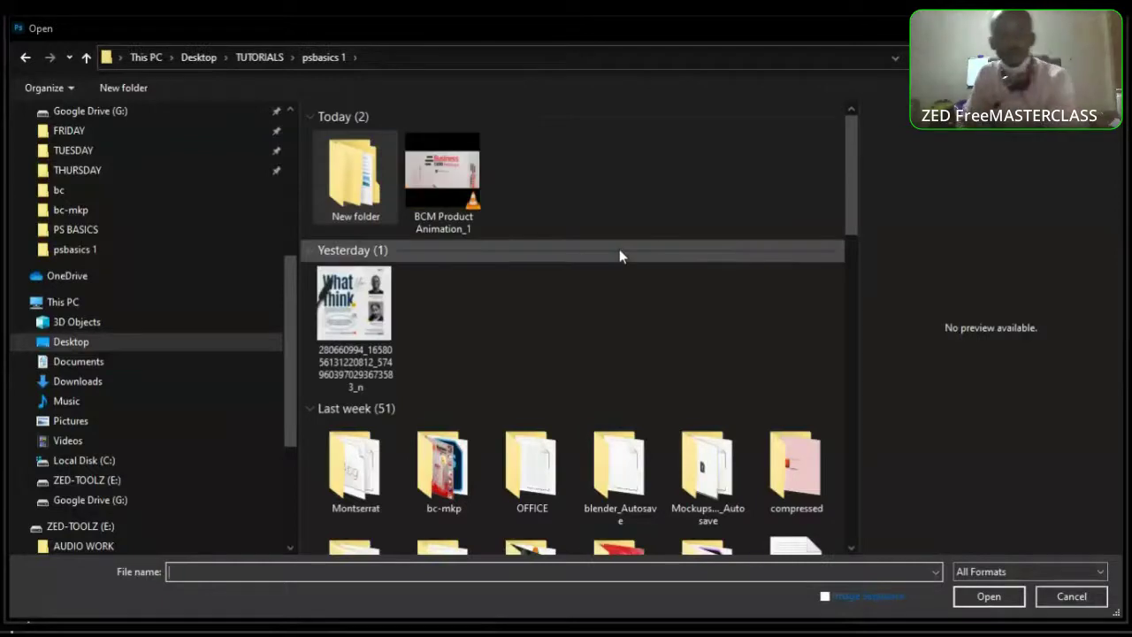
scroll(619, 248, "down", 5)
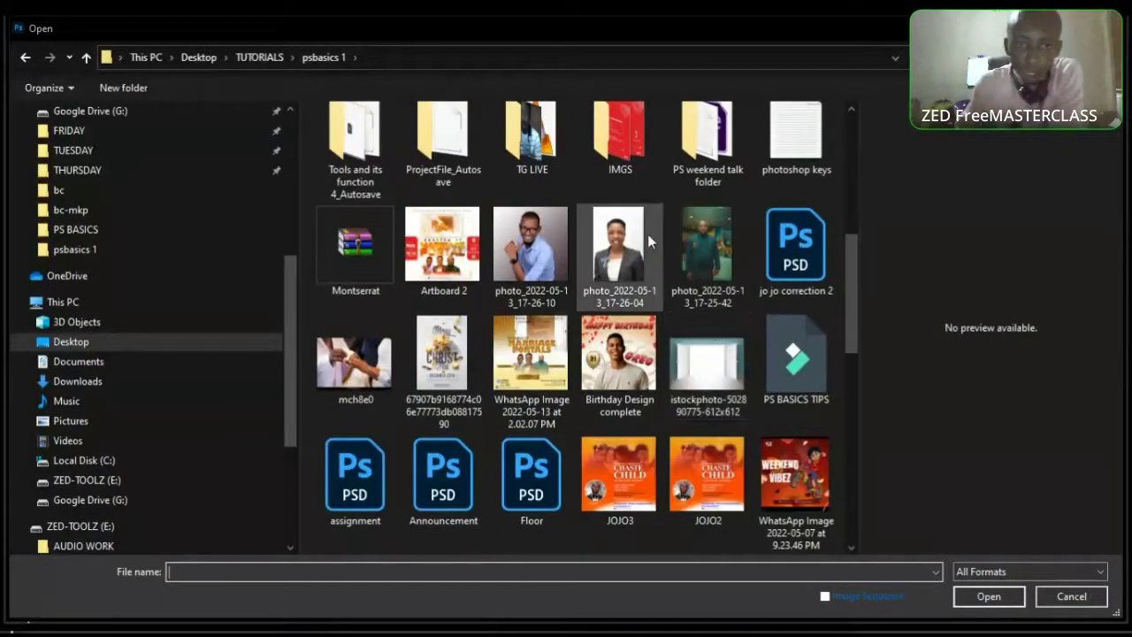
scroll(685, 409, "down", 3)
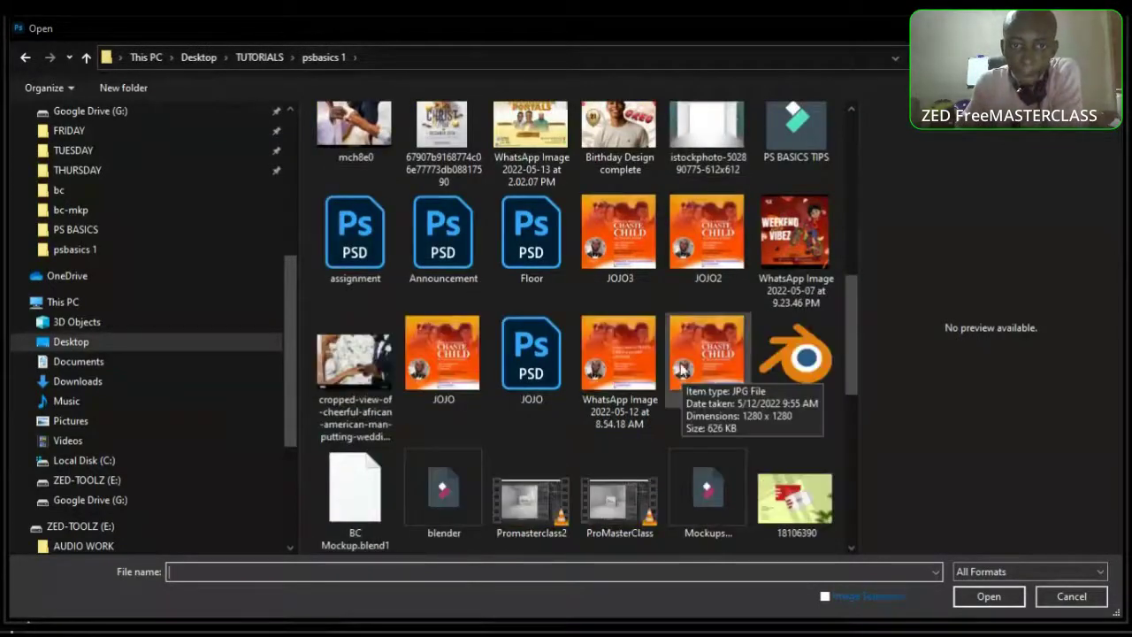
scroll(681, 370, "up", 5)
double_click(633, 304)
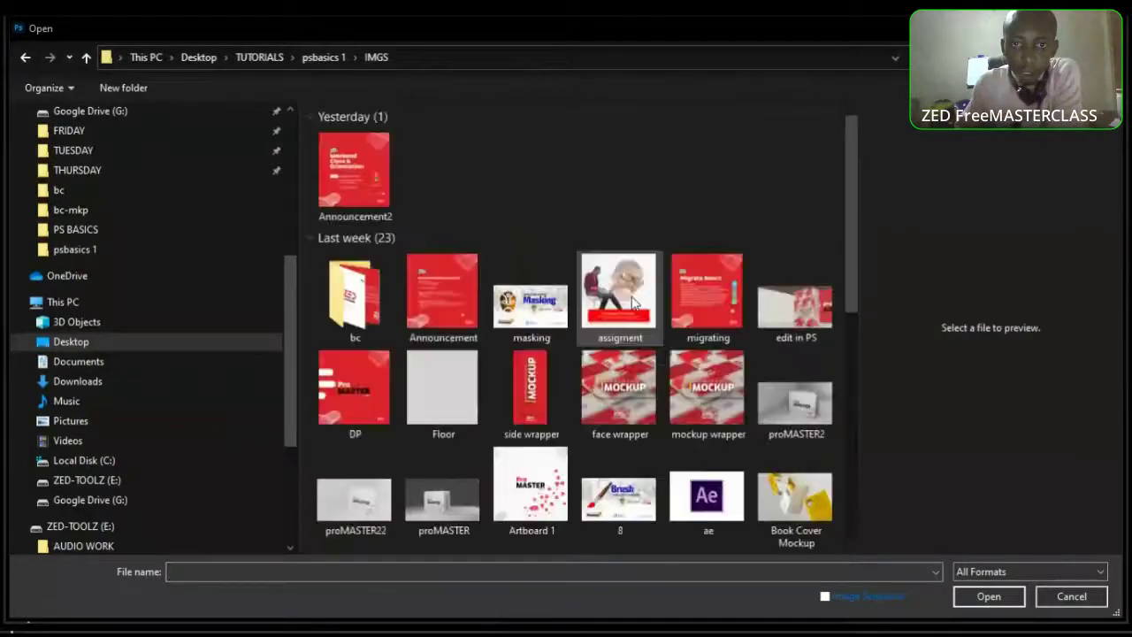
left_click(633, 304)
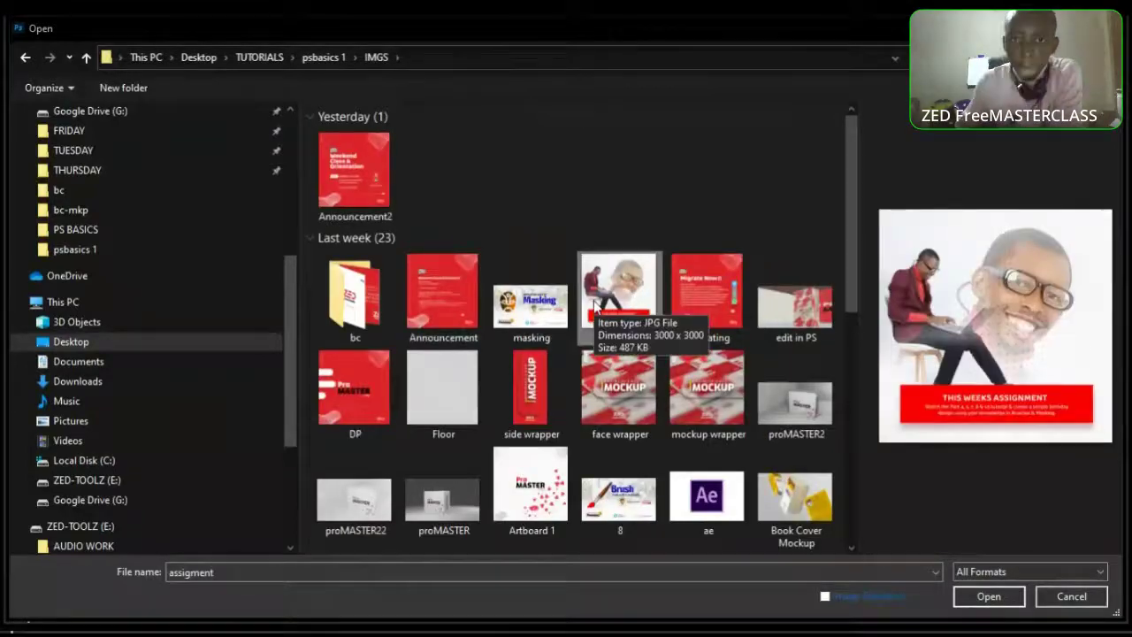
double_click(634, 304)
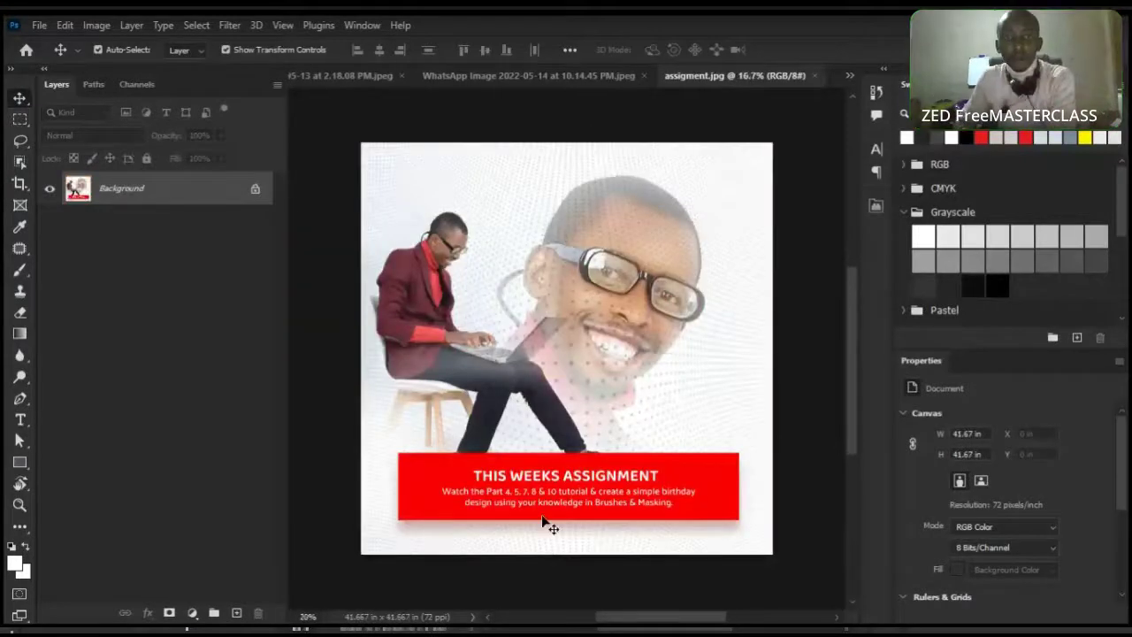
Examine the assignment instructions in the red banner of the image at close range
scroll(548, 520, "up", 3)
scroll(573, 455, "down", 2)
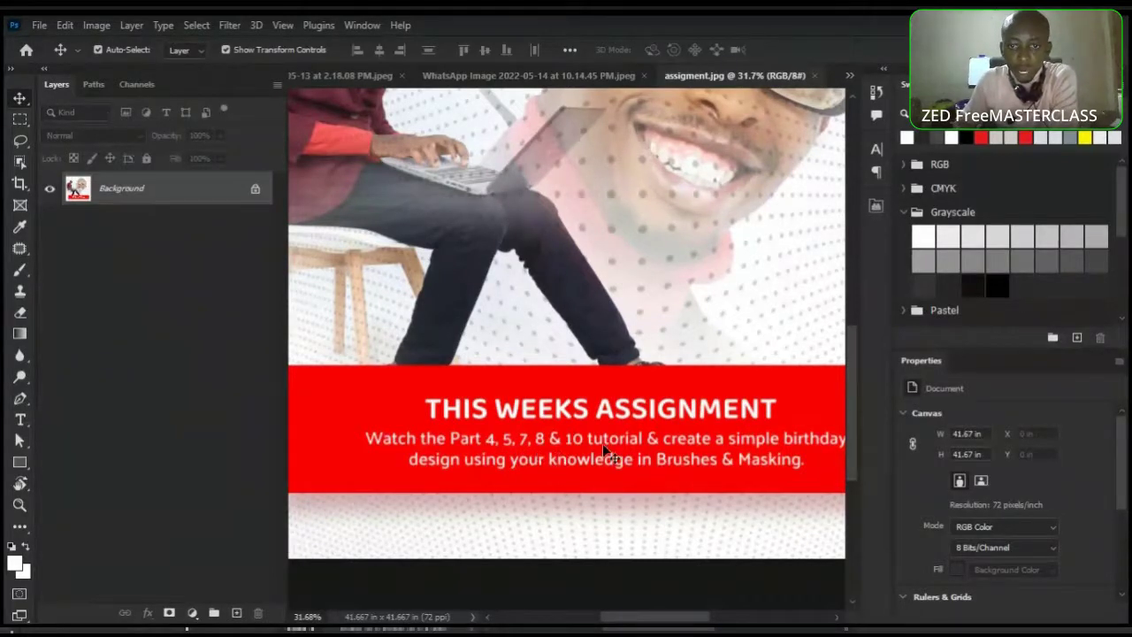
scroll(775, 448, "up", 1)
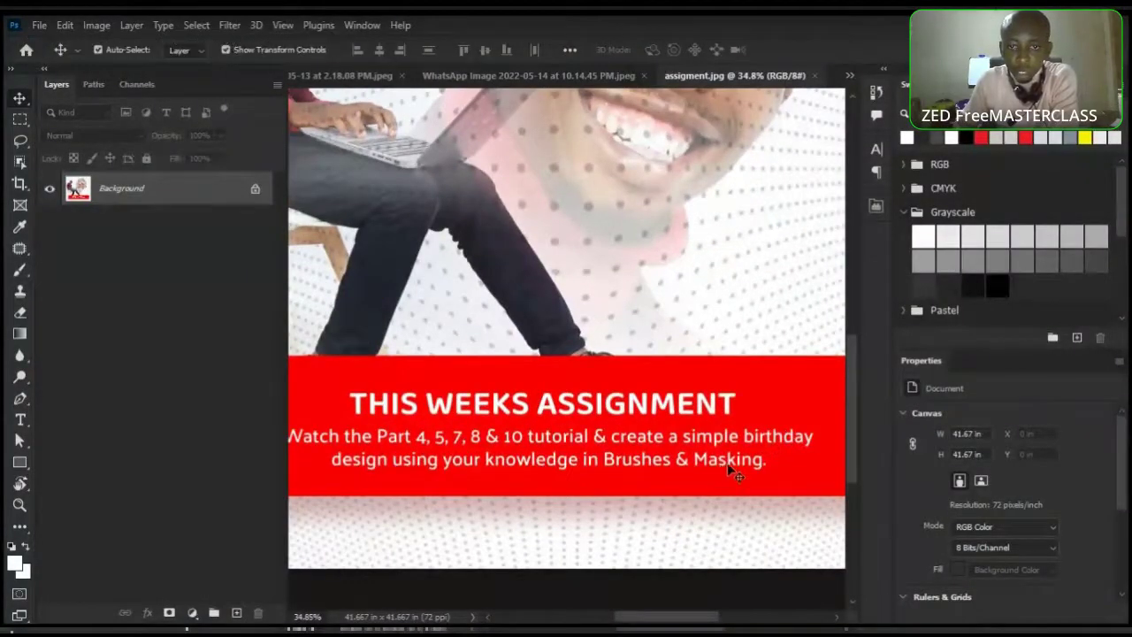
scroll(621, 440, "down", 2)
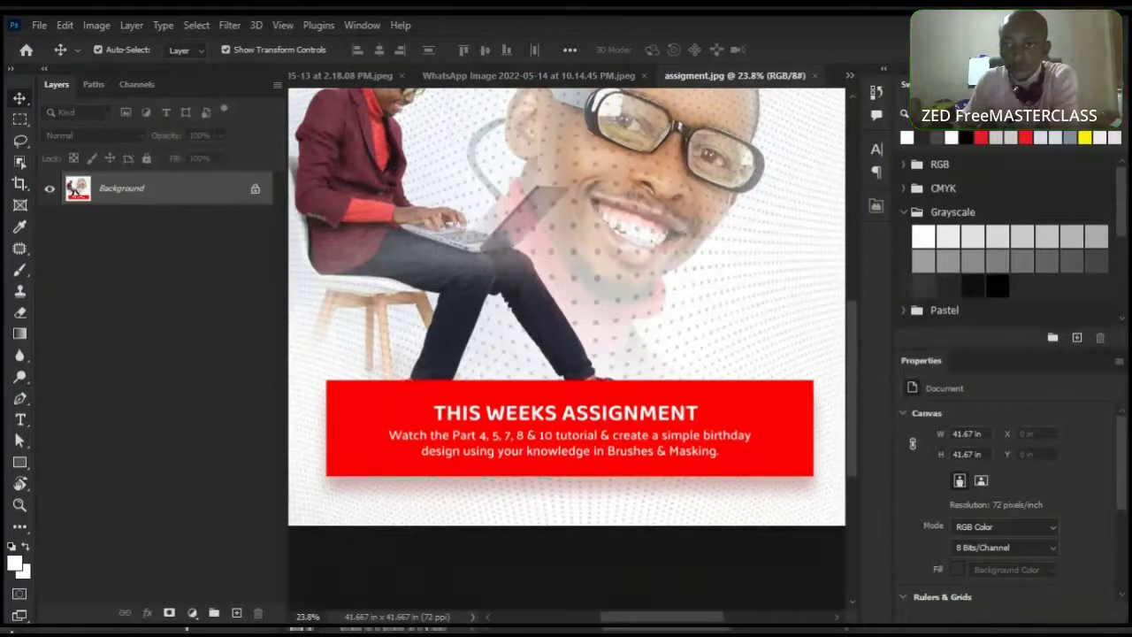
Switch to the ZED ViewBox YouTube channel in the browser and show the older uploads back to Photoshop Basics Part 04
key("alt+Tab")
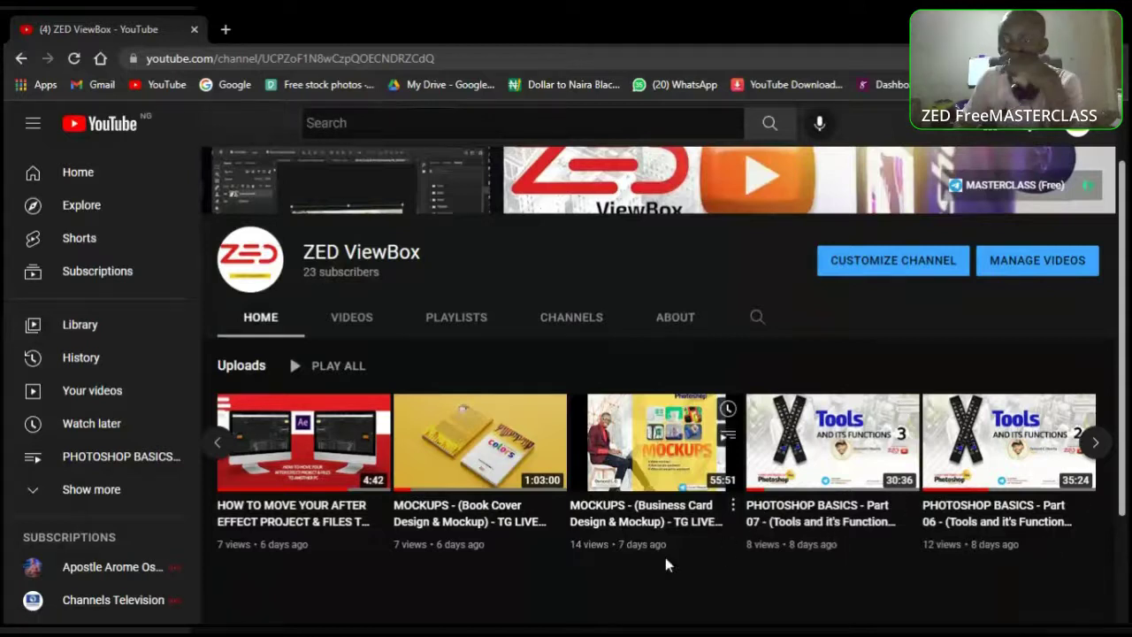
left_click(1093, 447)
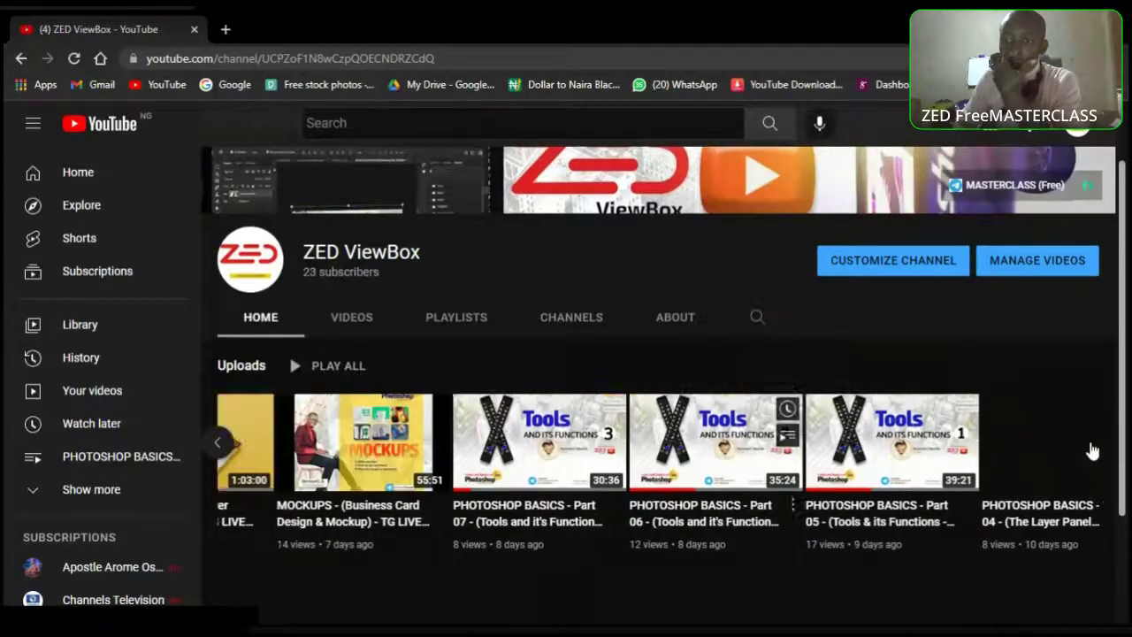
left_click(1094, 450)
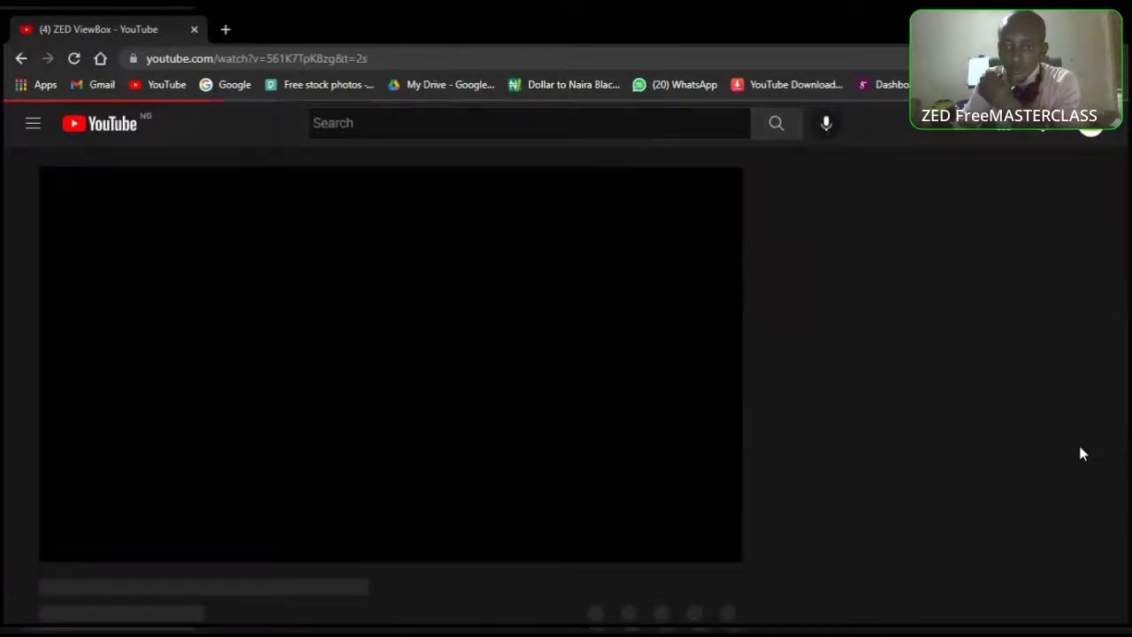
left_click(22, 60)
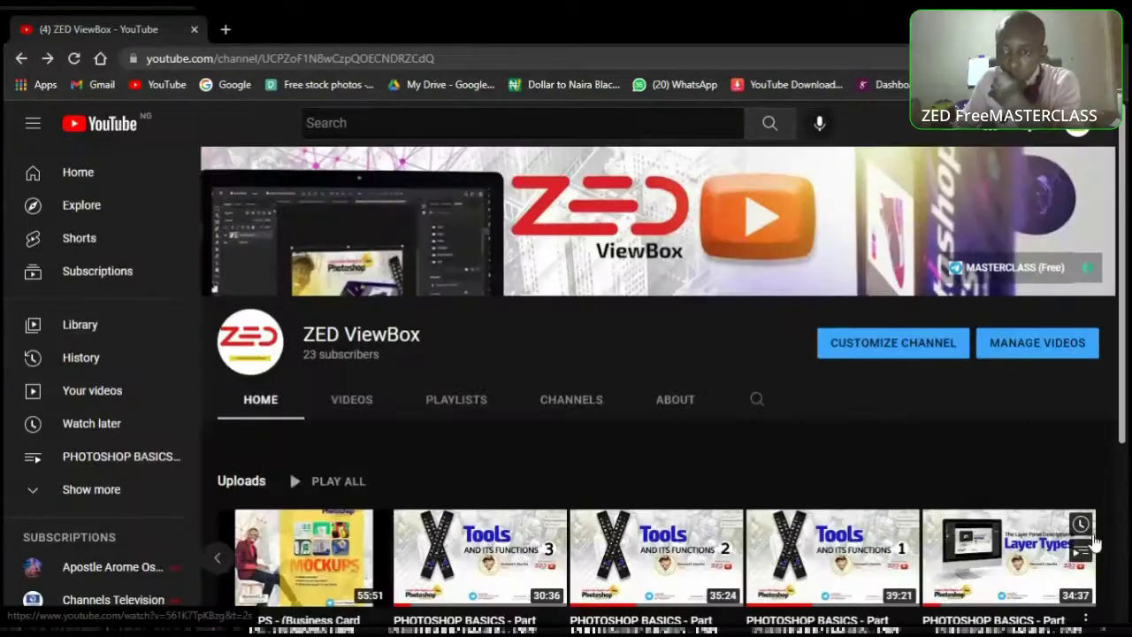
scroll(922, 543, "down", 3)
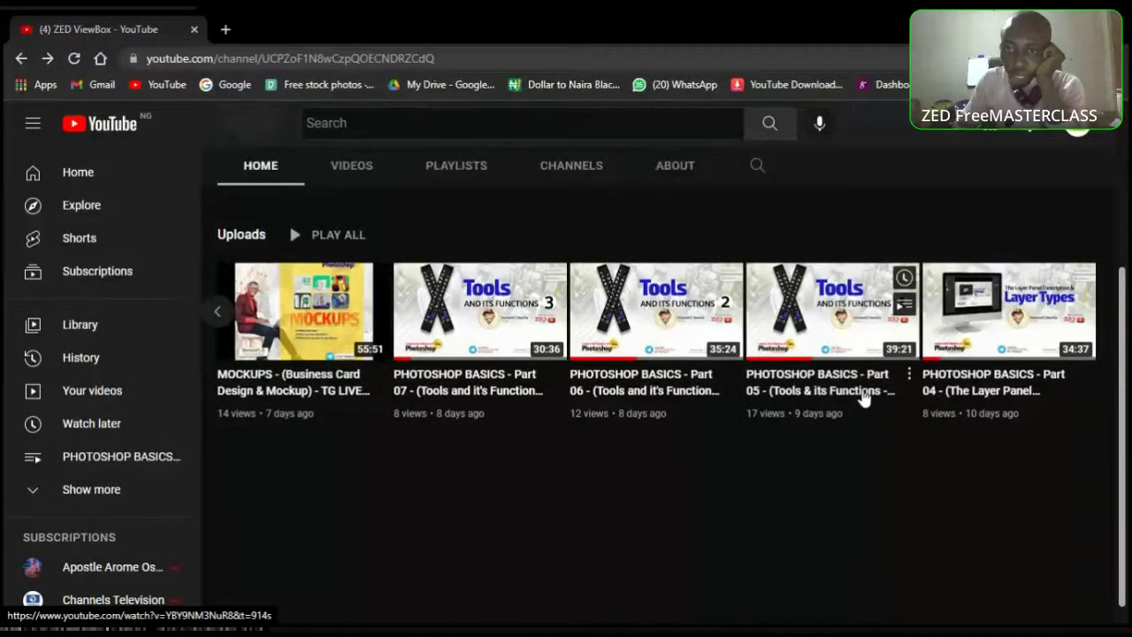
Open the Photoshop Basics Part 05 video, pause it and read which tools its description covers
left_click(816, 395)
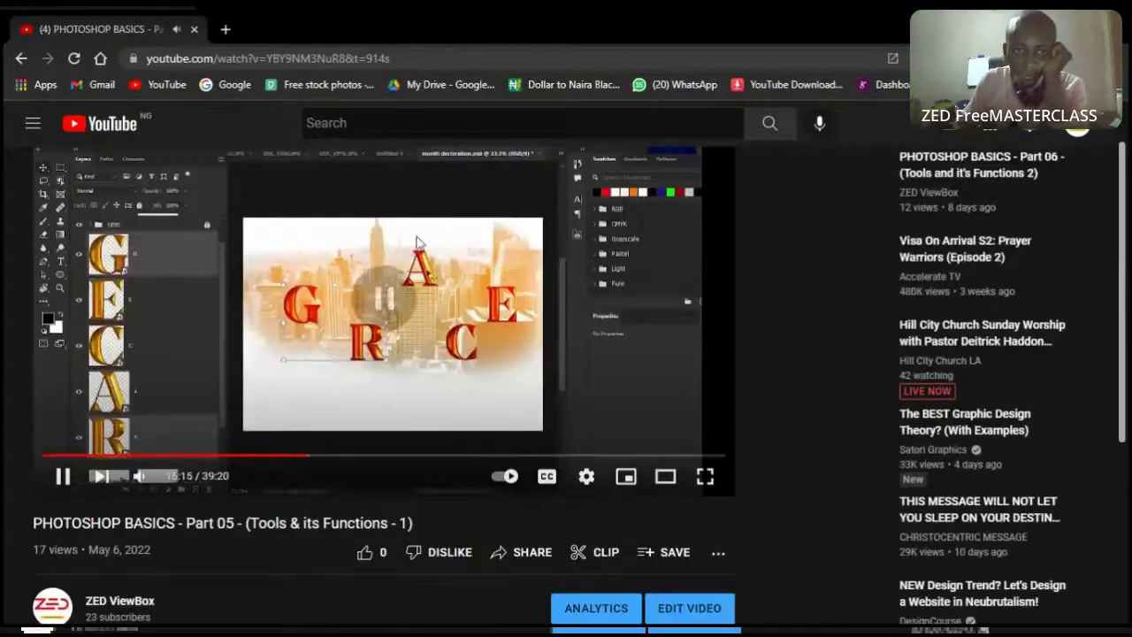
left_click(438, 406)
scroll(437, 406, "down", 5)
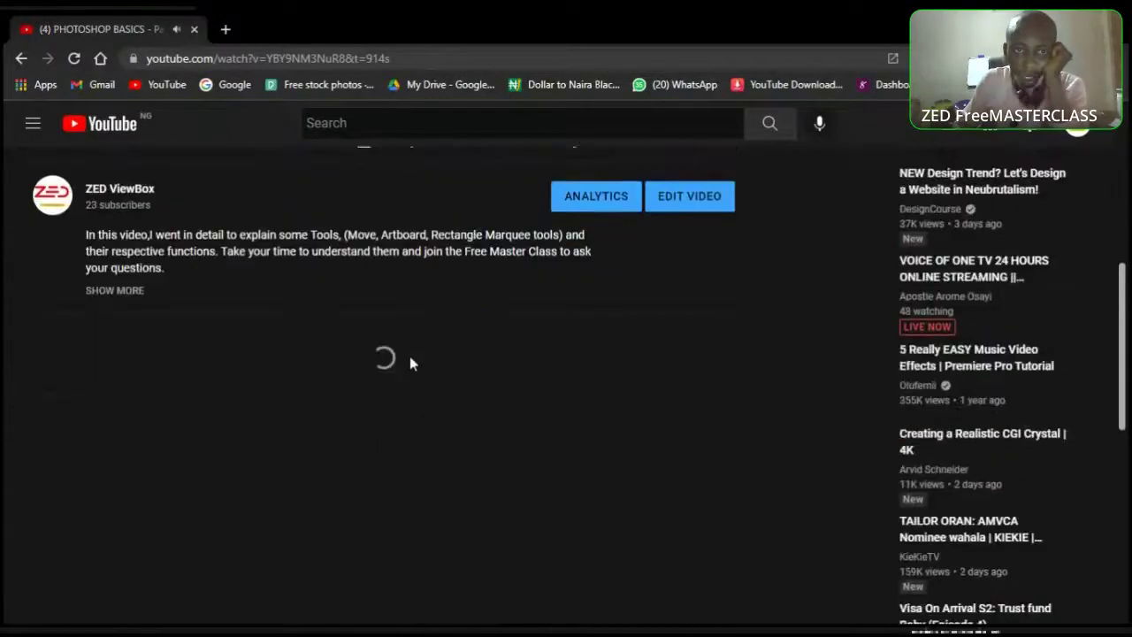
scroll(513, 280, "up", 1)
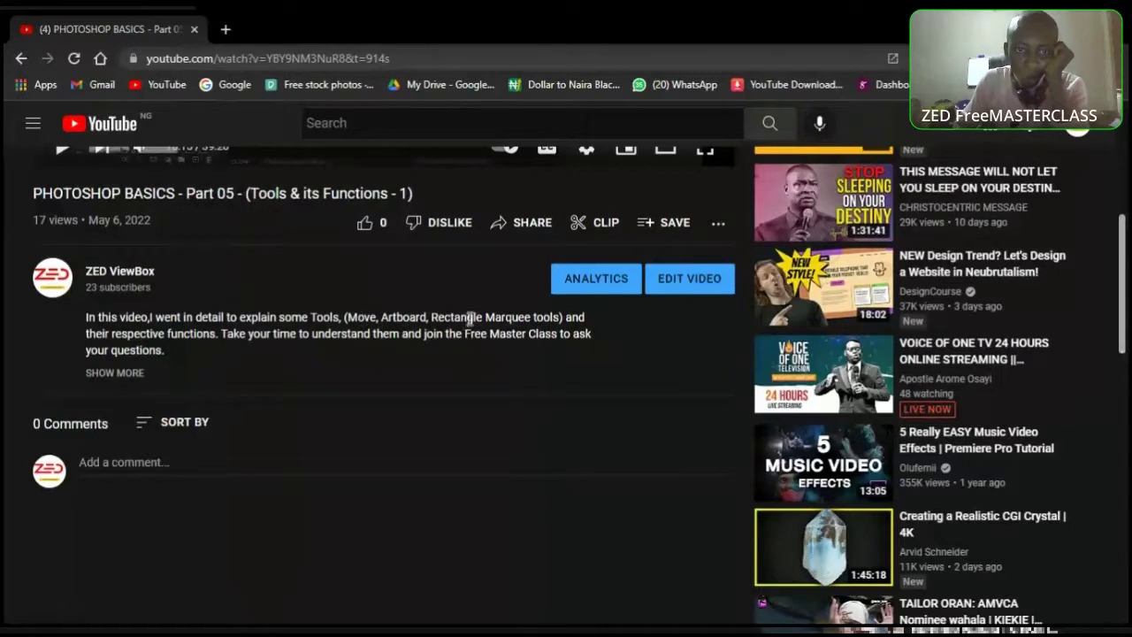
scroll(504, 318, "up", 1)
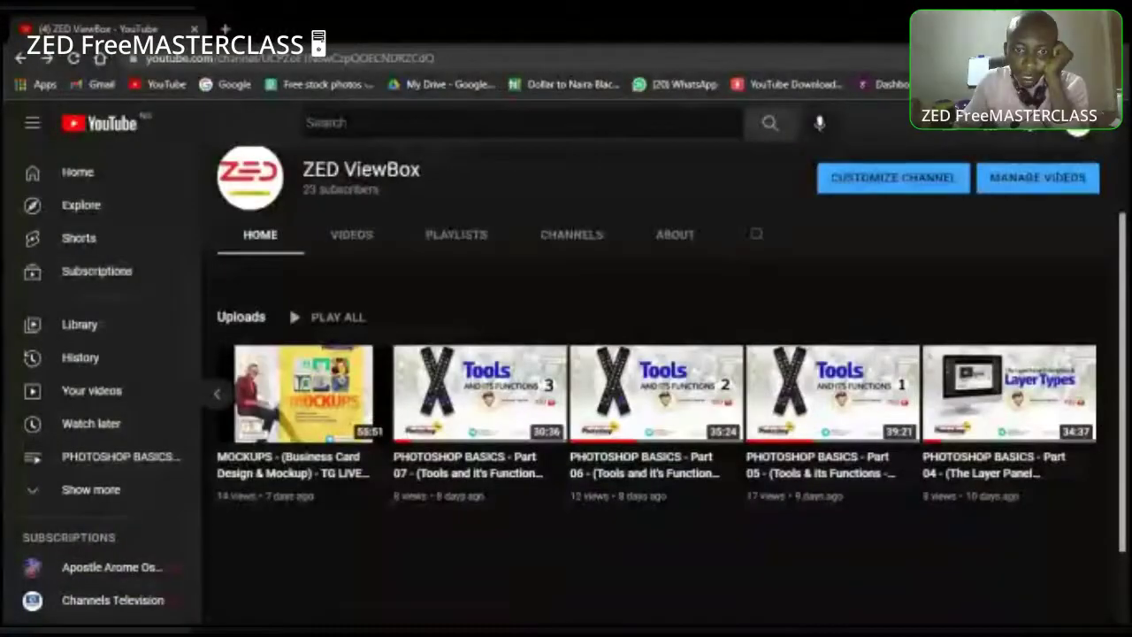
Open the Photoshop Basics Part 07 video from the channel page and read its title and description
mouse_move(397, 465)
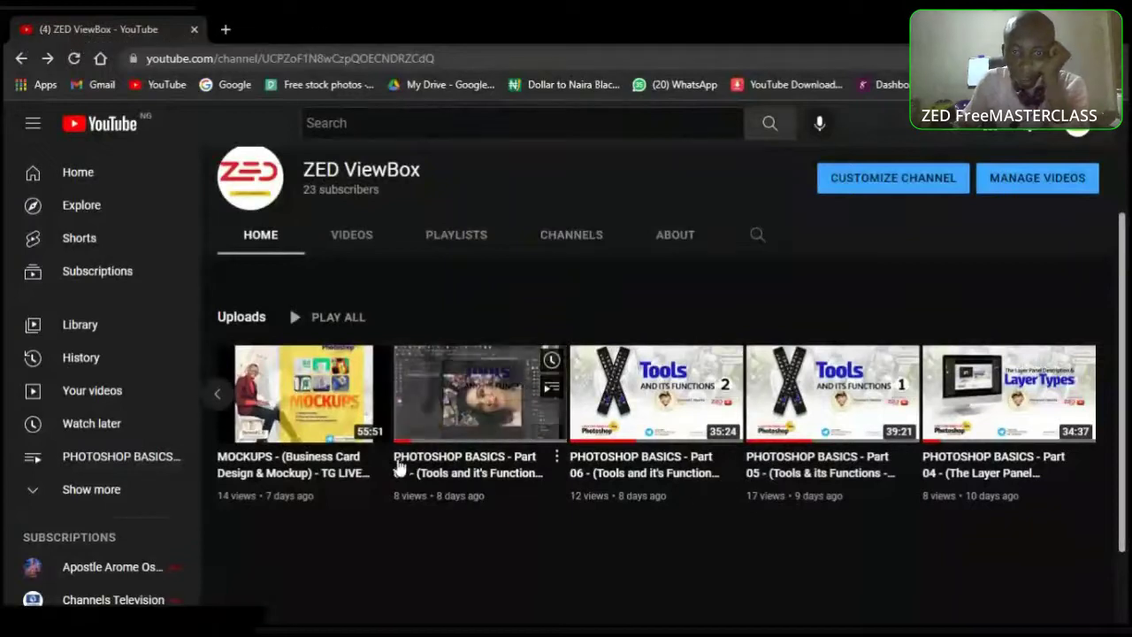
left_click(463, 471)
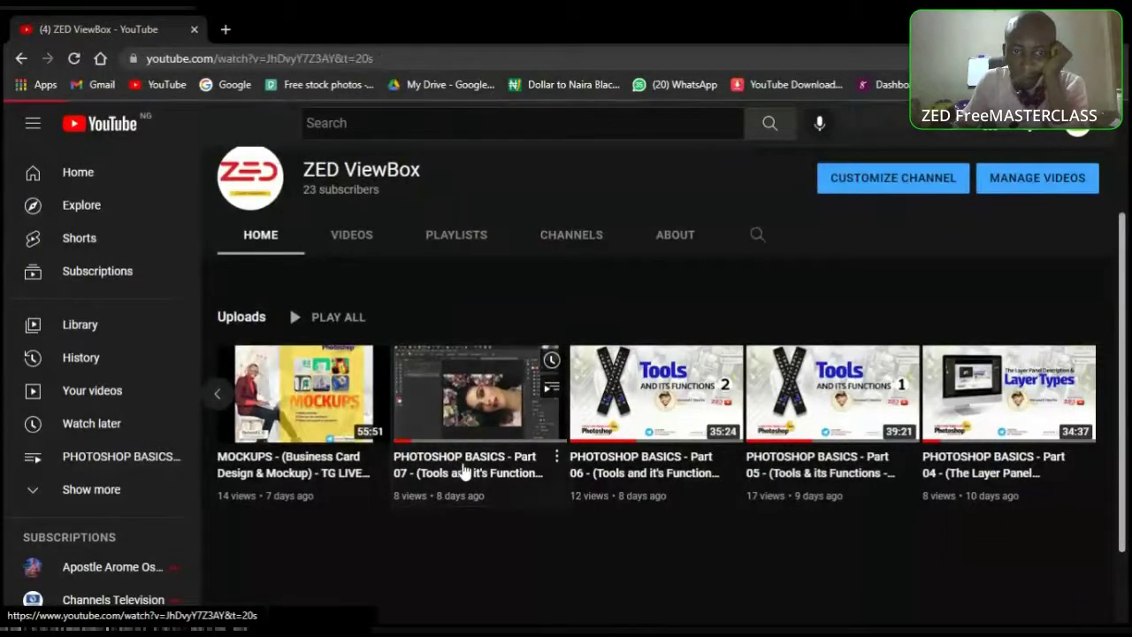
scroll(462, 469, "down", 3)
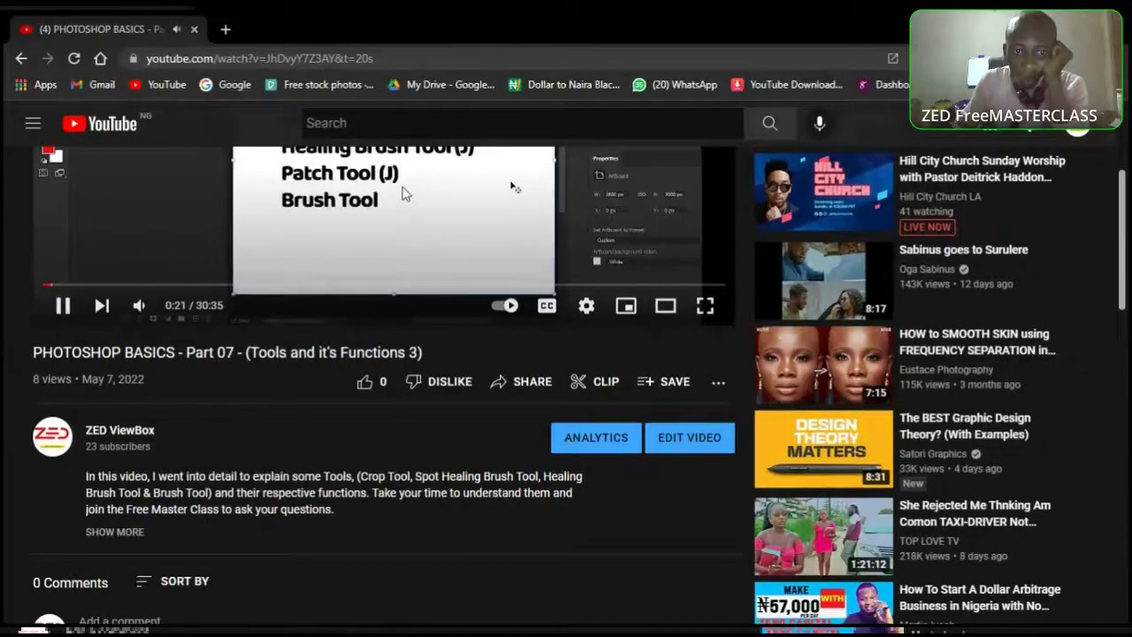
scroll(409, 549, "up", 2)
scroll(413, 559, "down", 4)
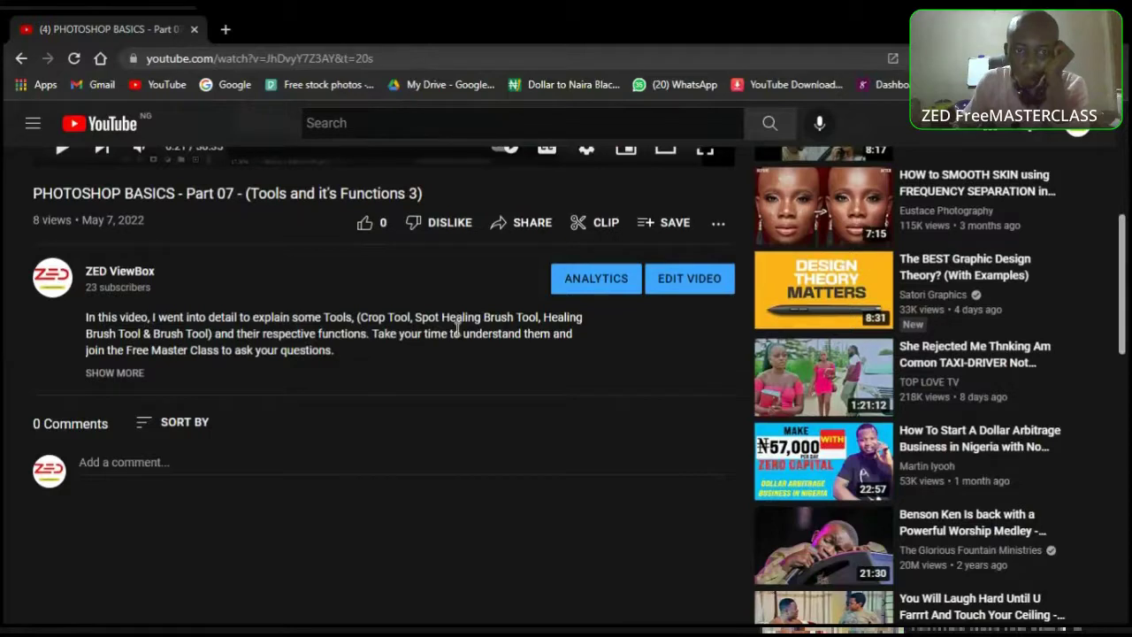
scroll(204, 340, "up", 2)
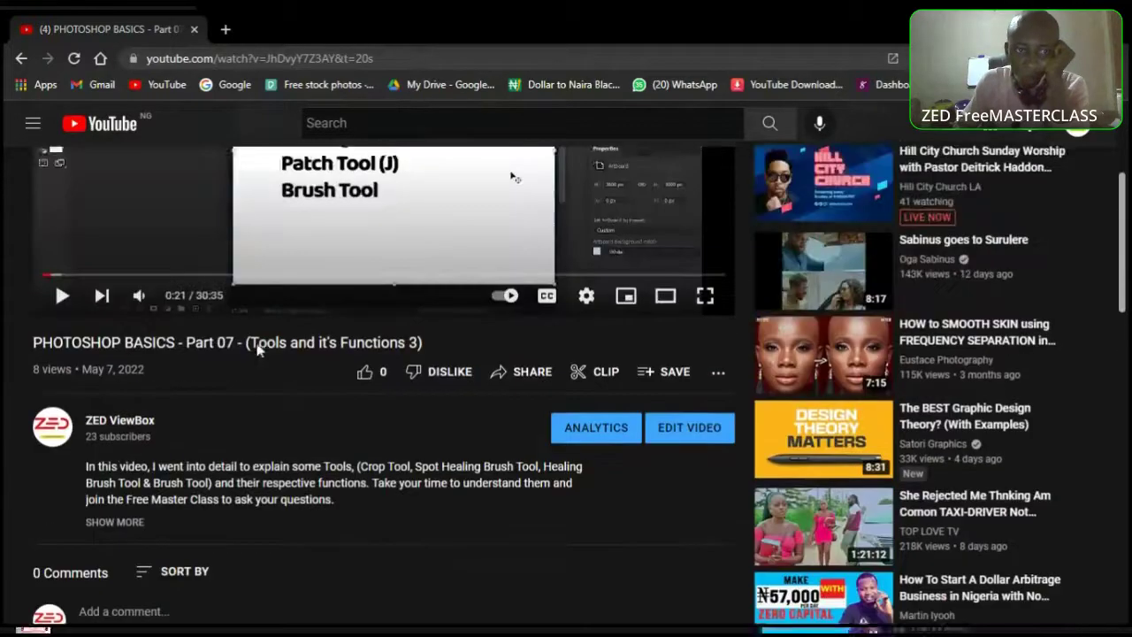
scroll(203, 364, "up", 2)
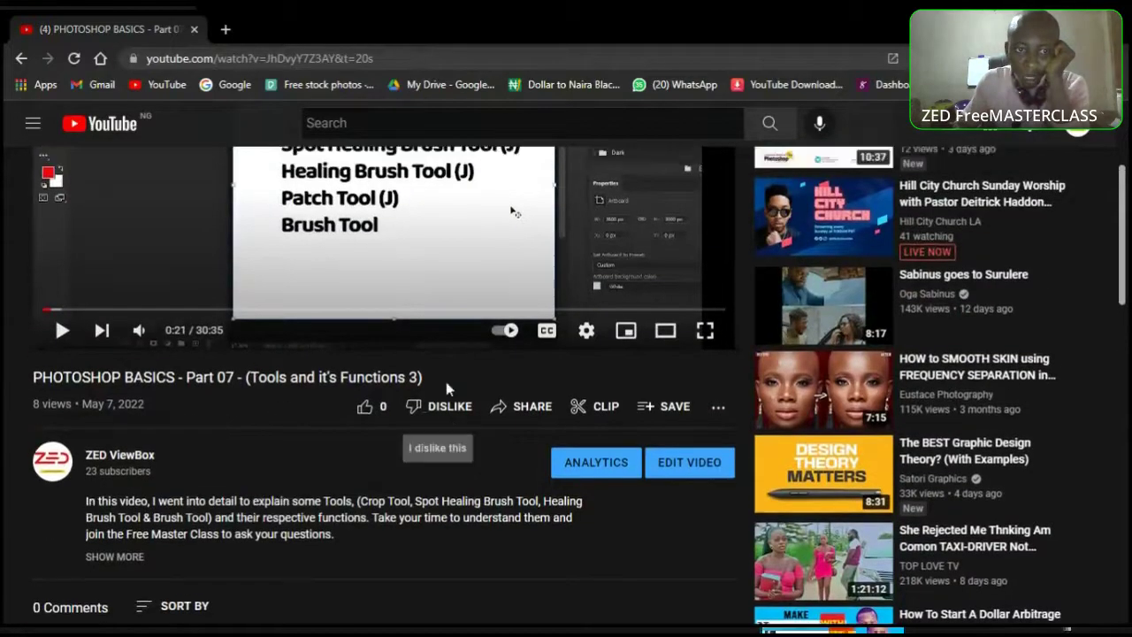
Return to the channel's newest uploads, open the Photoshop Basics Part 08 video, pause it and read its description
left_click(22, 58)
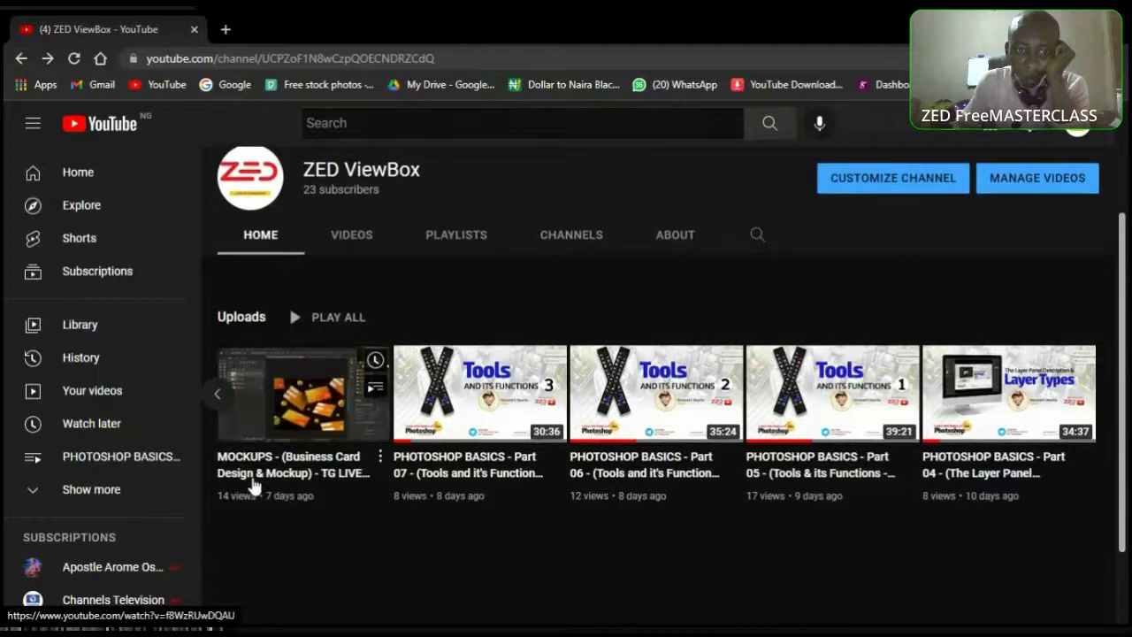
left_click(219, 398)
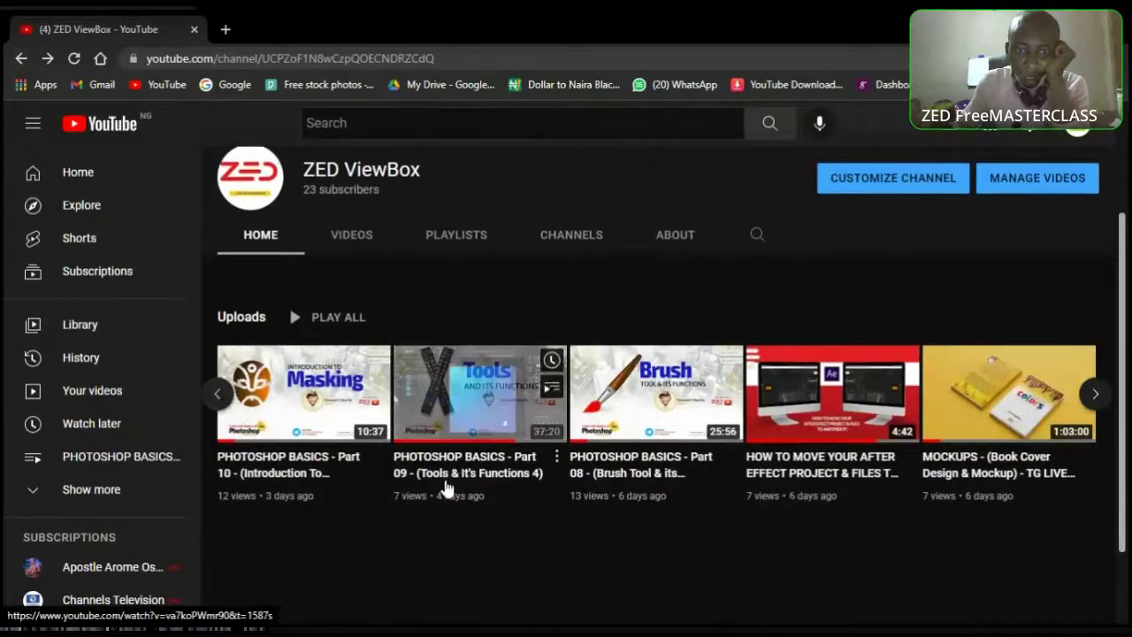
left_click(648, 481)
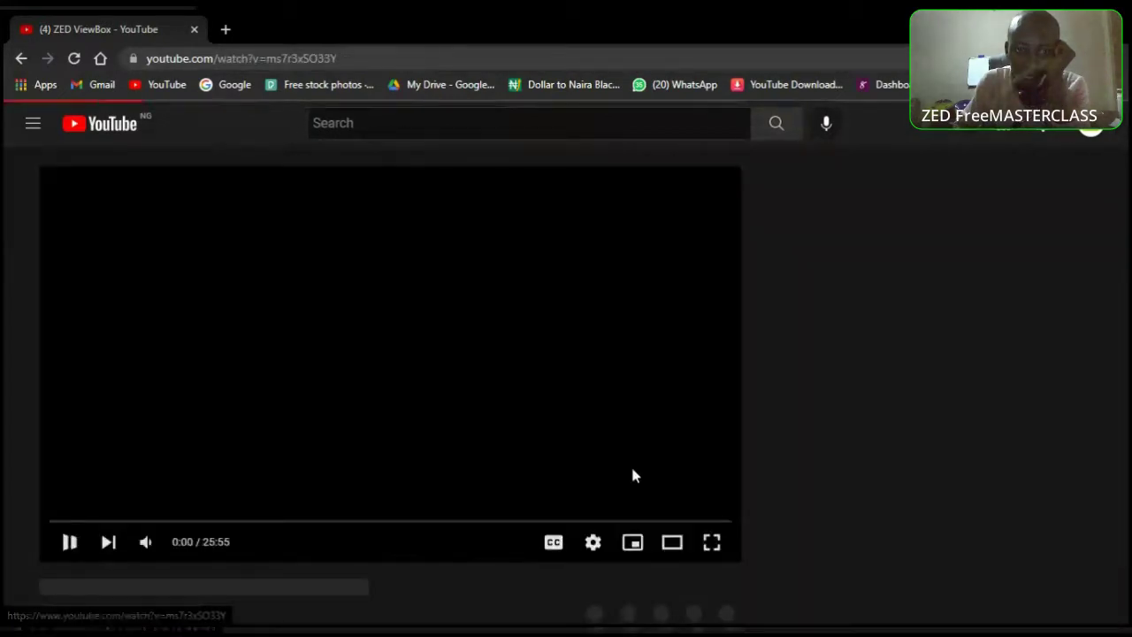
scroll(380, 468, "down", 2)
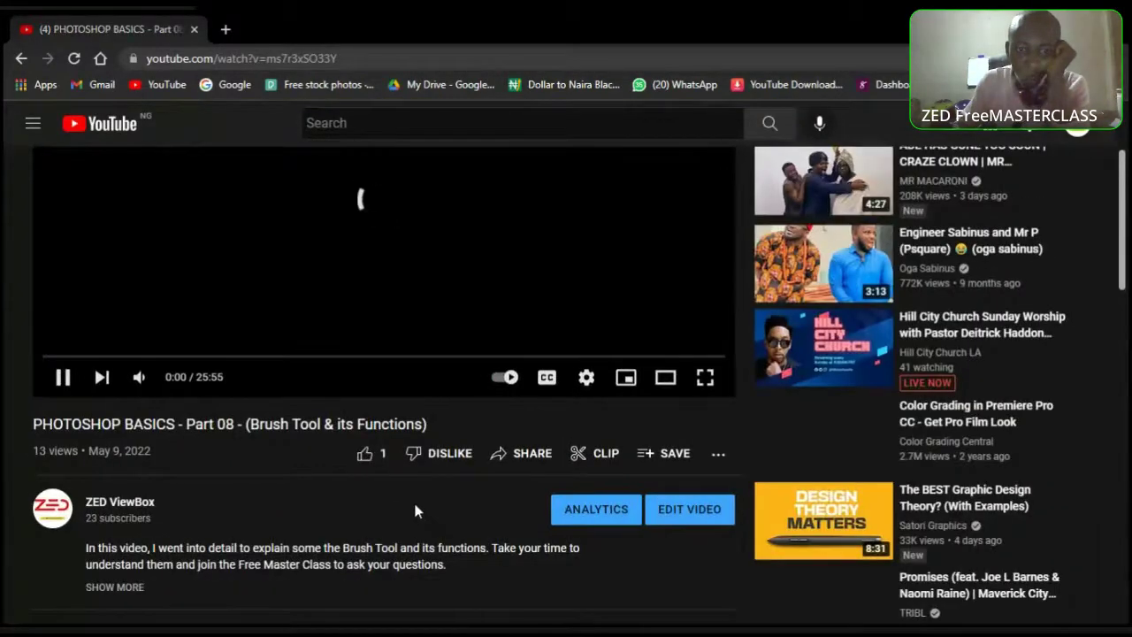
scroll(462, 483, "down", 1)
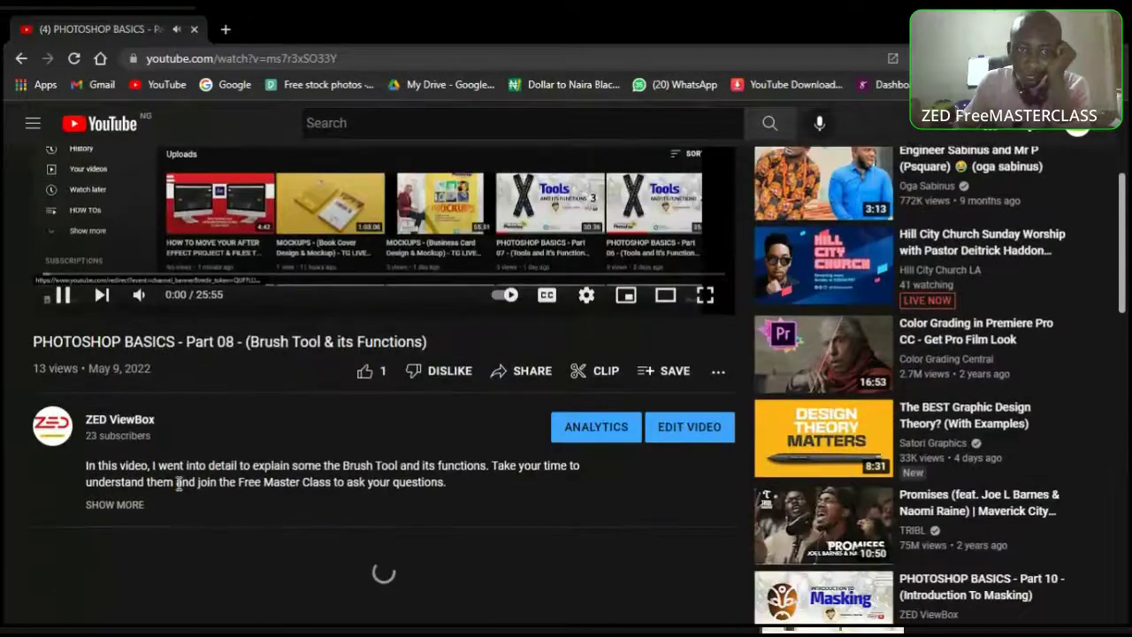
scroll(435, 217, "up", 2)
left_click(435, 217)
scroll(399, 358, "down", 2)
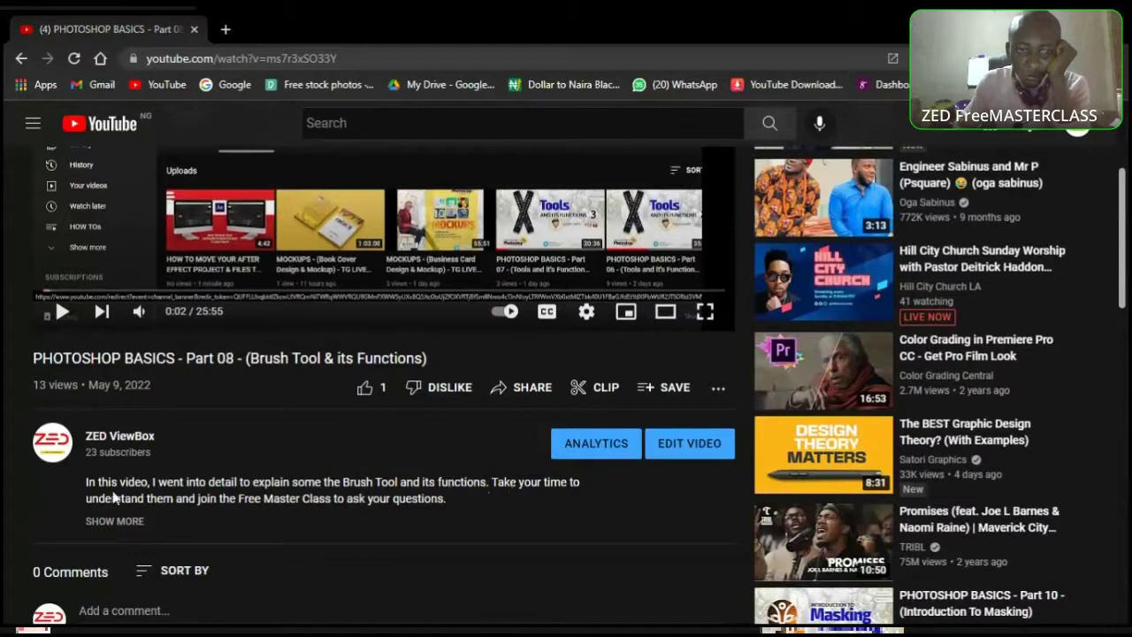
scroll(585, 513, "up", 3)
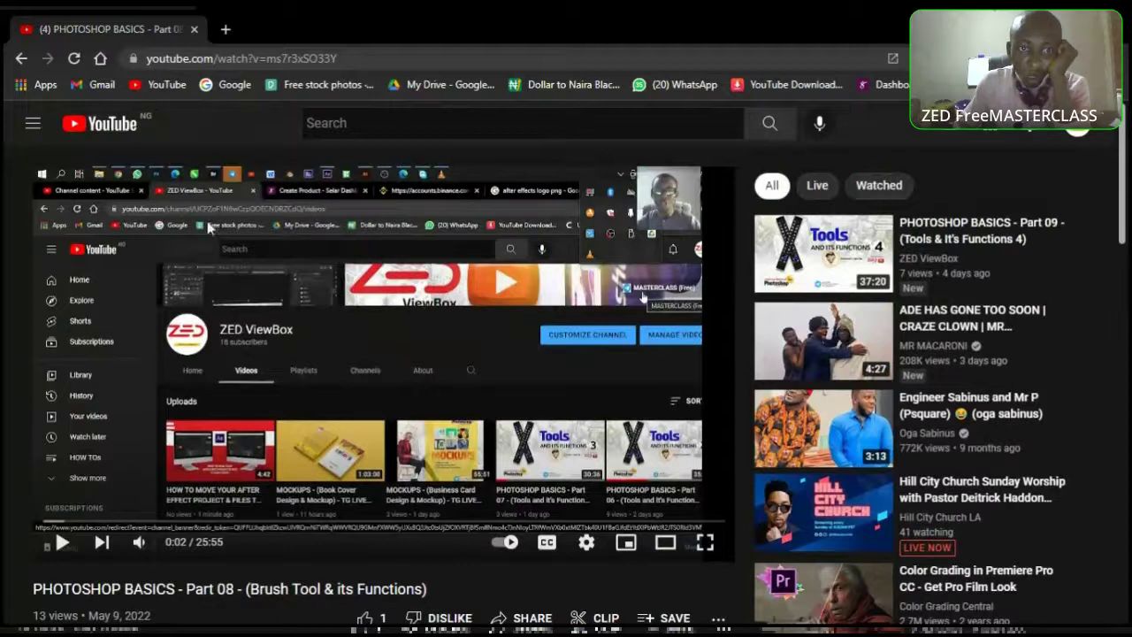
Return to the channel page and open the Photoshop Basics Part 10 video on the introduction to masking
left_click(21, 58)
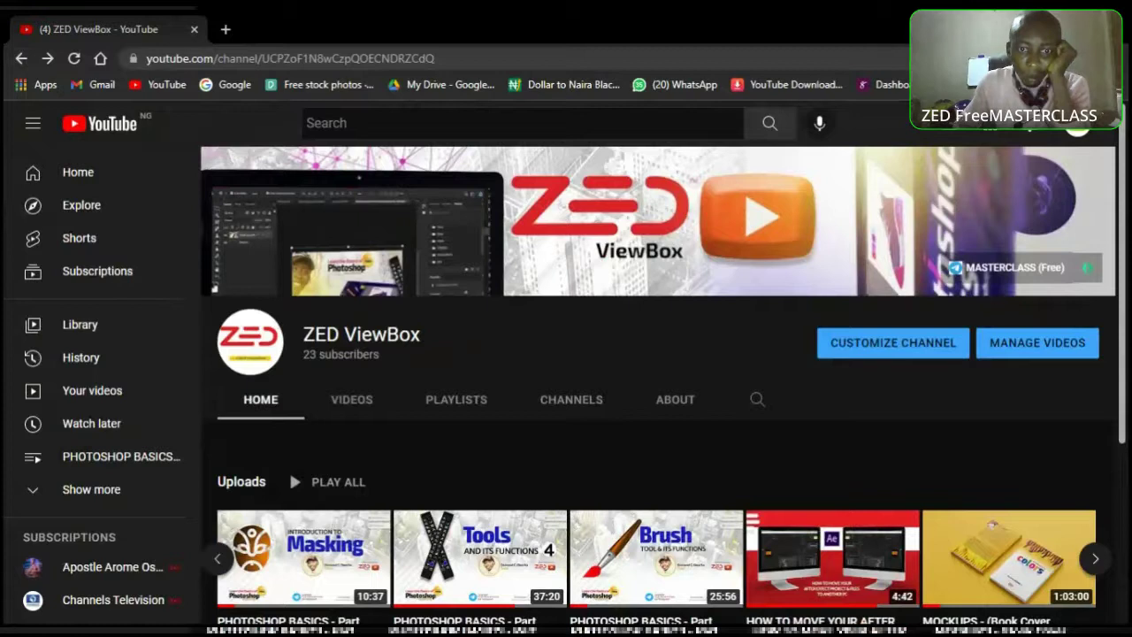
scroll(414, 416, "down", 2)
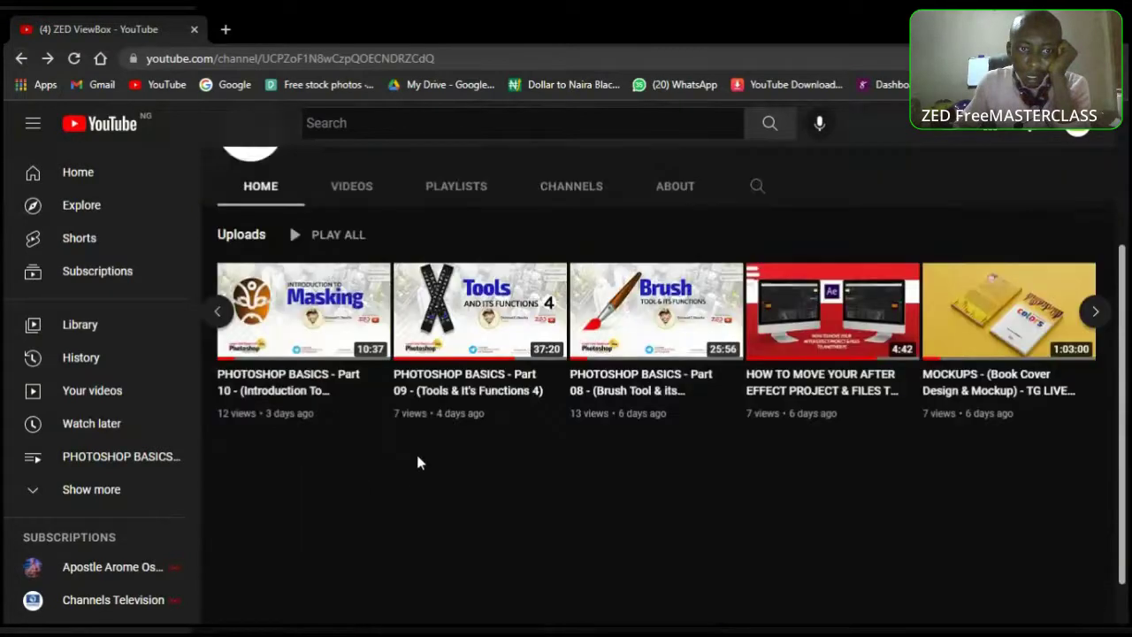
scroll(415, 453, "up", 1)
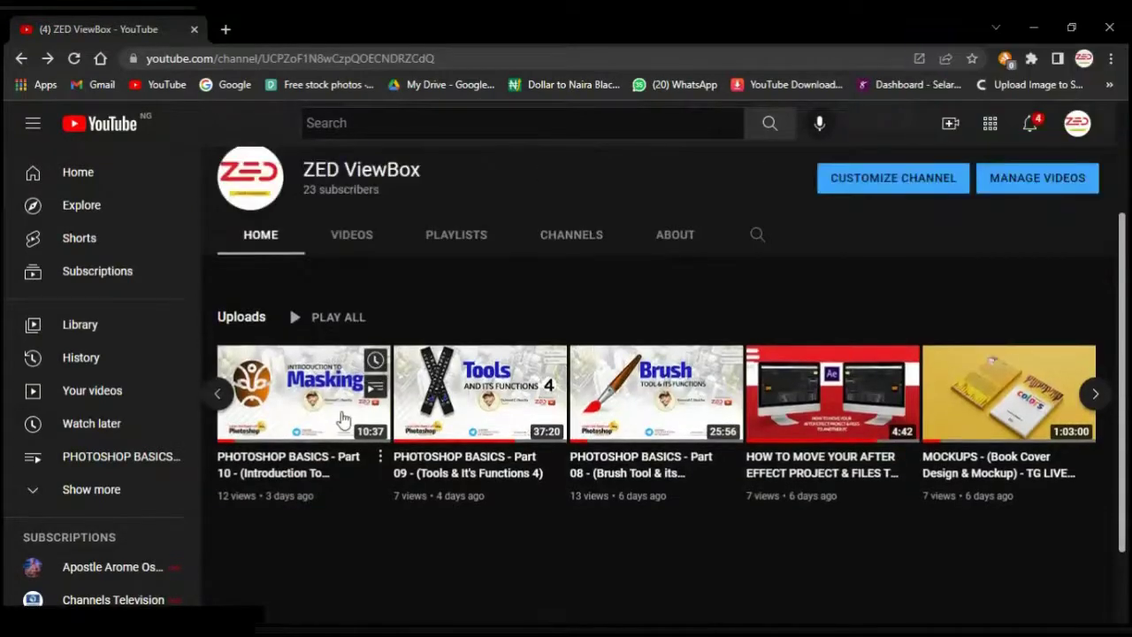
left_click(299, 458)
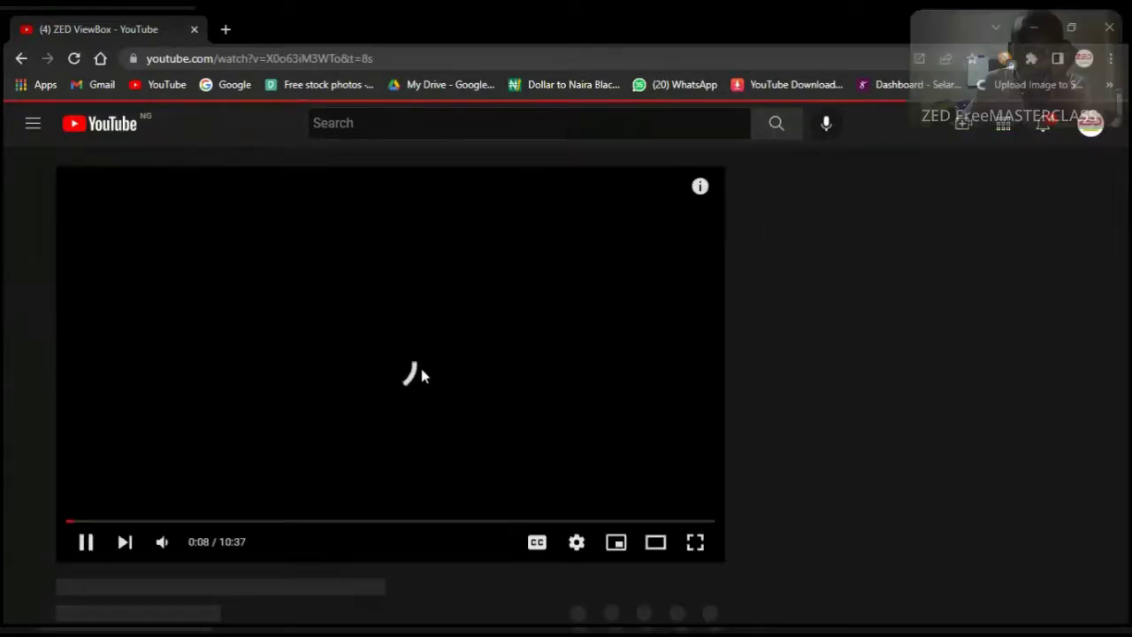
Pause the Photoshop Basics Part 10 video on masking and read its title and description
left_click(445, 414)
scroll(445, 414, "down", 3)
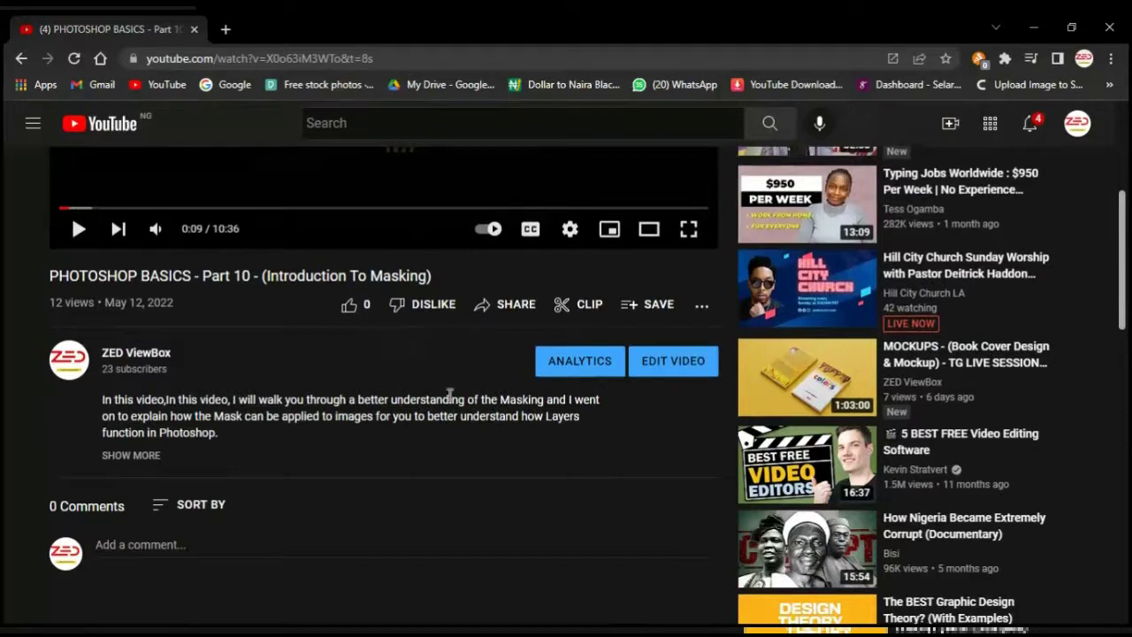
scroll(449, 395, "up", 3)
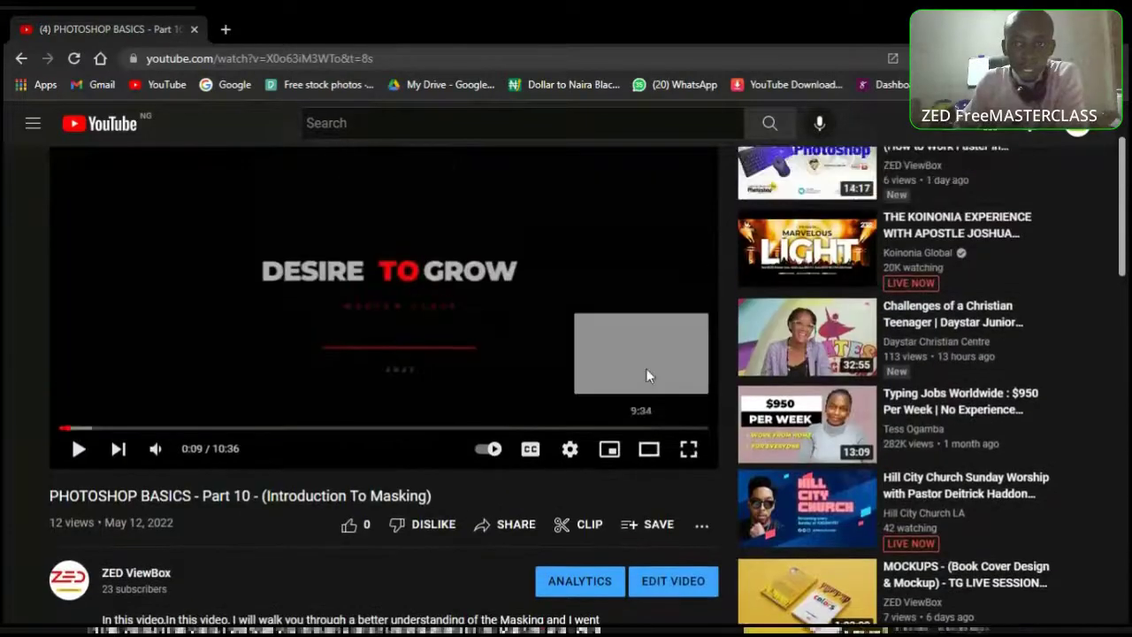
scroll(646, 372, "up", 2)
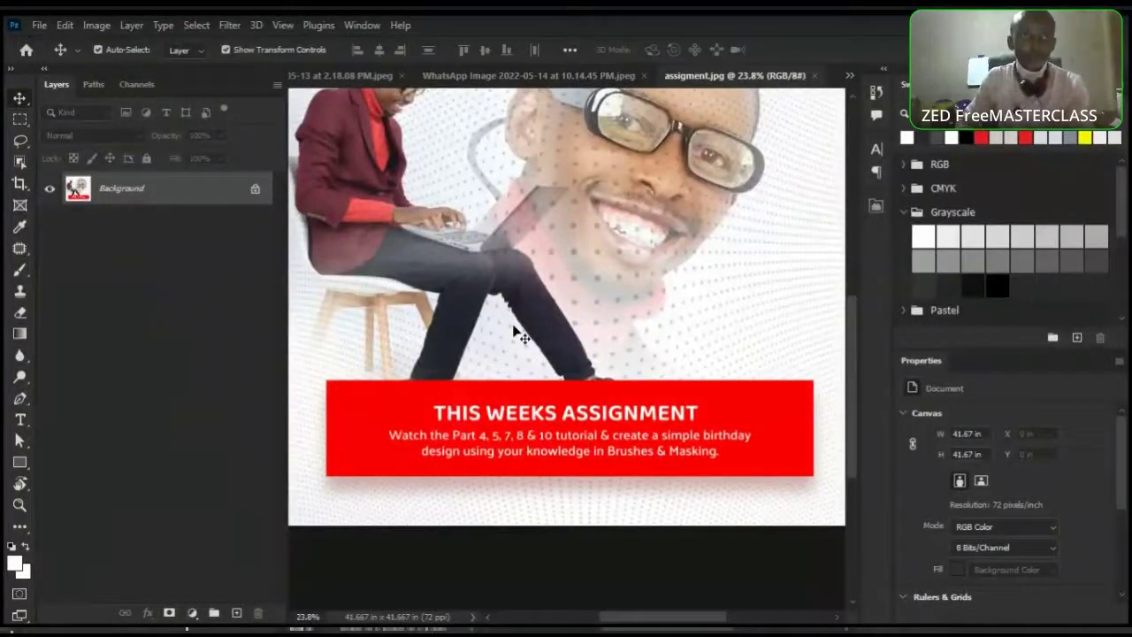
Examine the whole assignment poster in Photoshop, including the red brief about the birthday design with brushes and masking
scroll(444, 172, "down", 3)
scroll(445, 172, "up", 2)
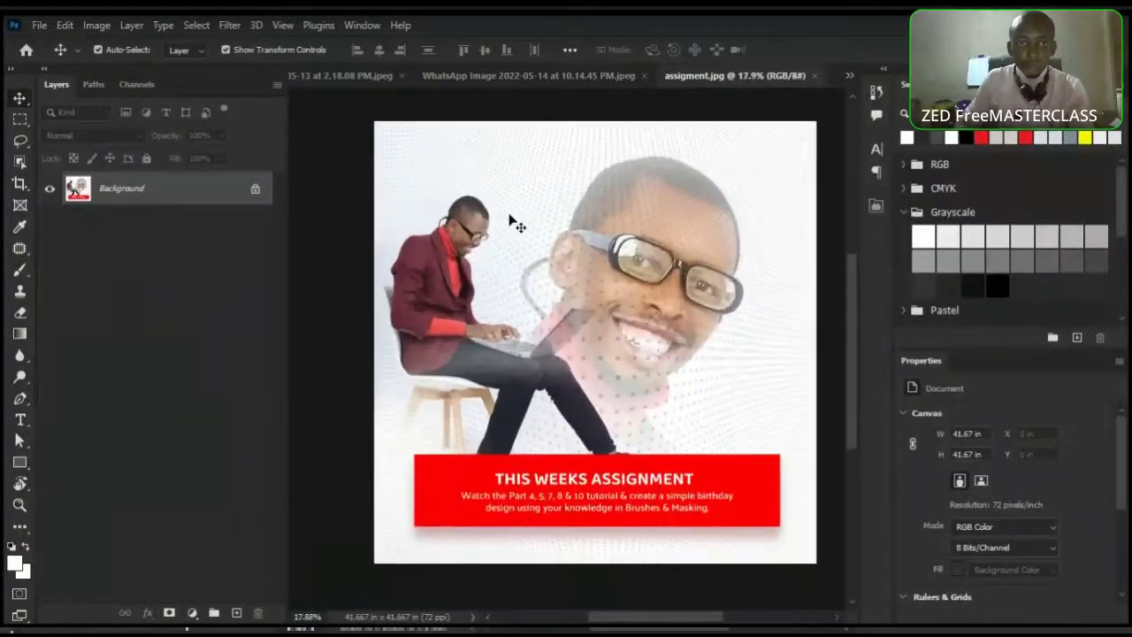
scroll(619, 305, "up", 1)
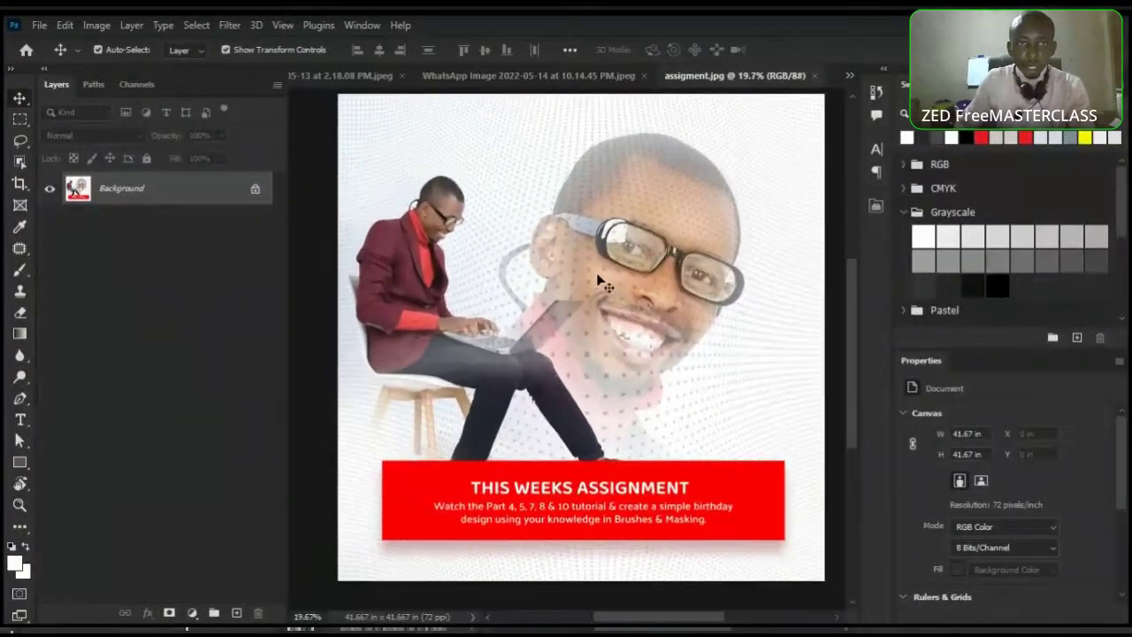
scroll(602, 282, "up", 1)
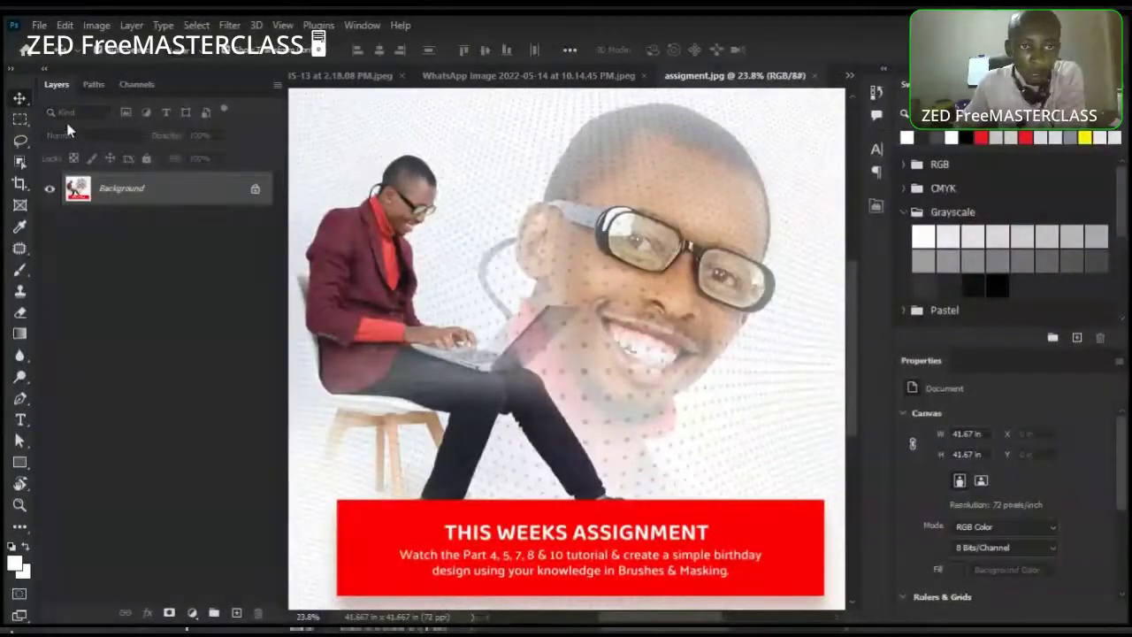
Undock the Layers panel over the canvas, close it and restore it to the dock beside Channels
left_click_drag(61, 86, 431, 138)
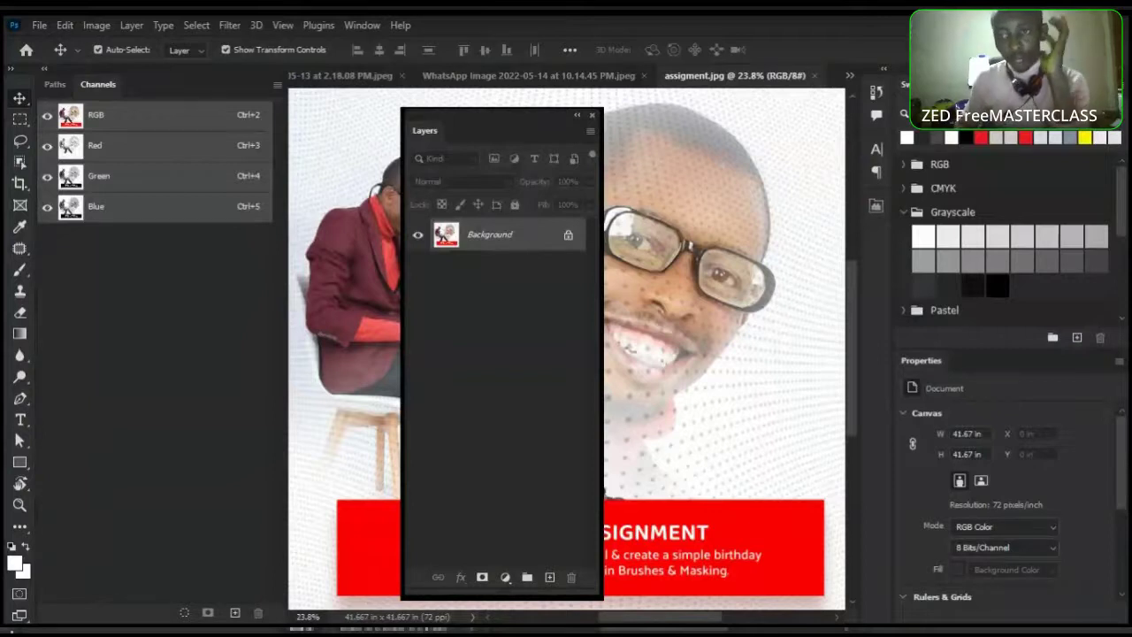
left_click_drag(494, 122, 557, 142)
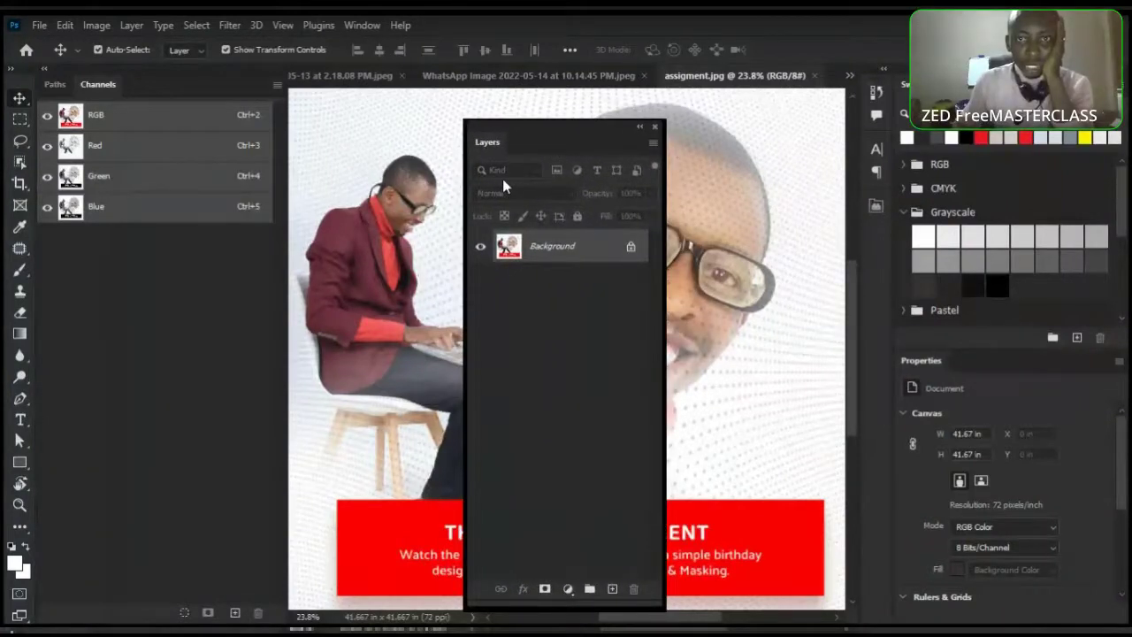
left_click(655, 128)
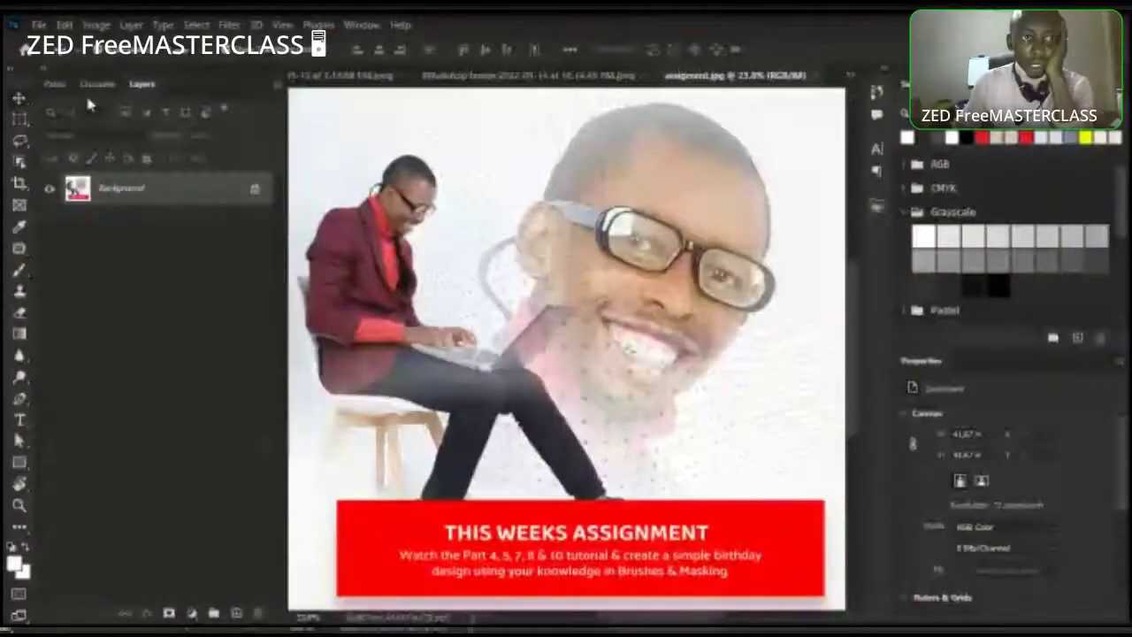
left_click_drag(141, 83, 465, 112)
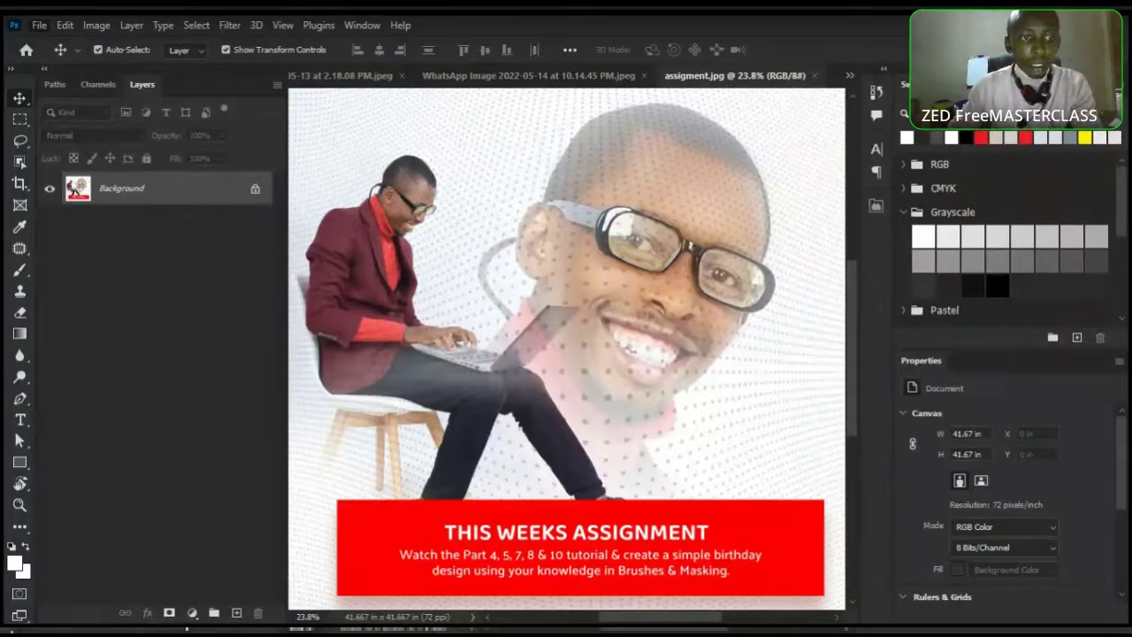
Place the portrait3 photo of the man in the brown cap as an embedded object from the Desktop's PERSONAL > PIX folder
key("ctrl+shift+p")
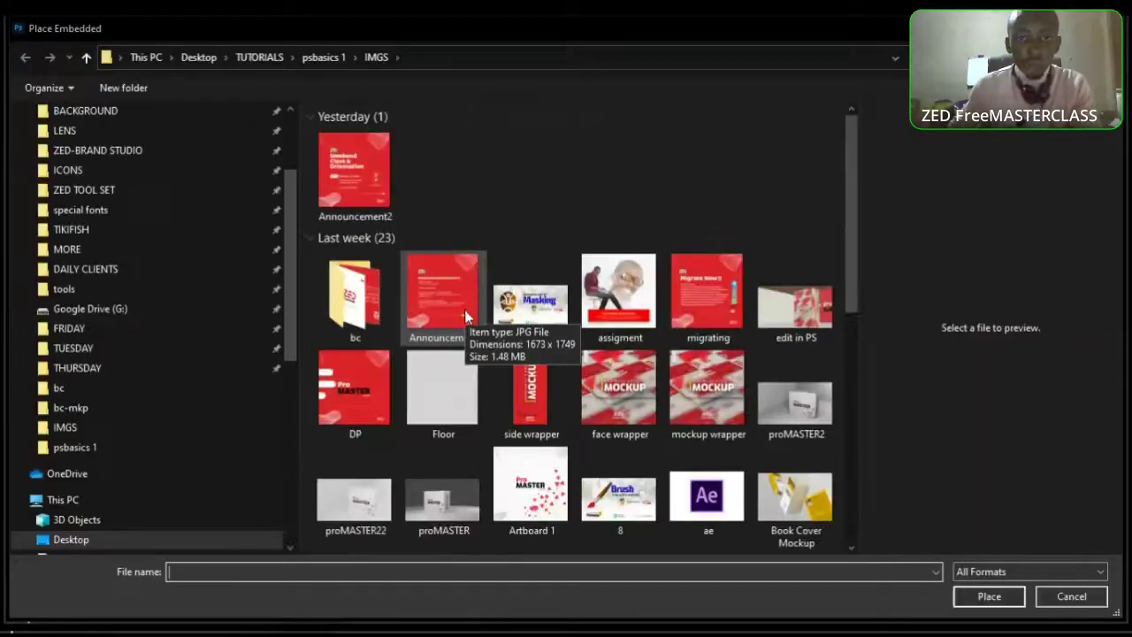
left_click(315, 57)
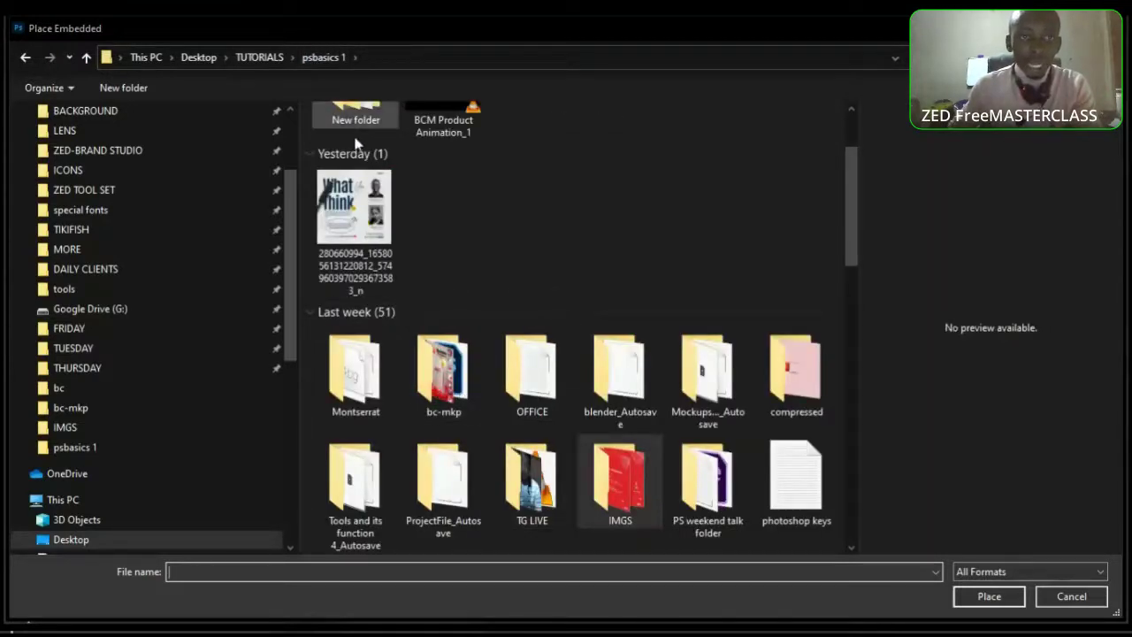
left_click(226, 58)
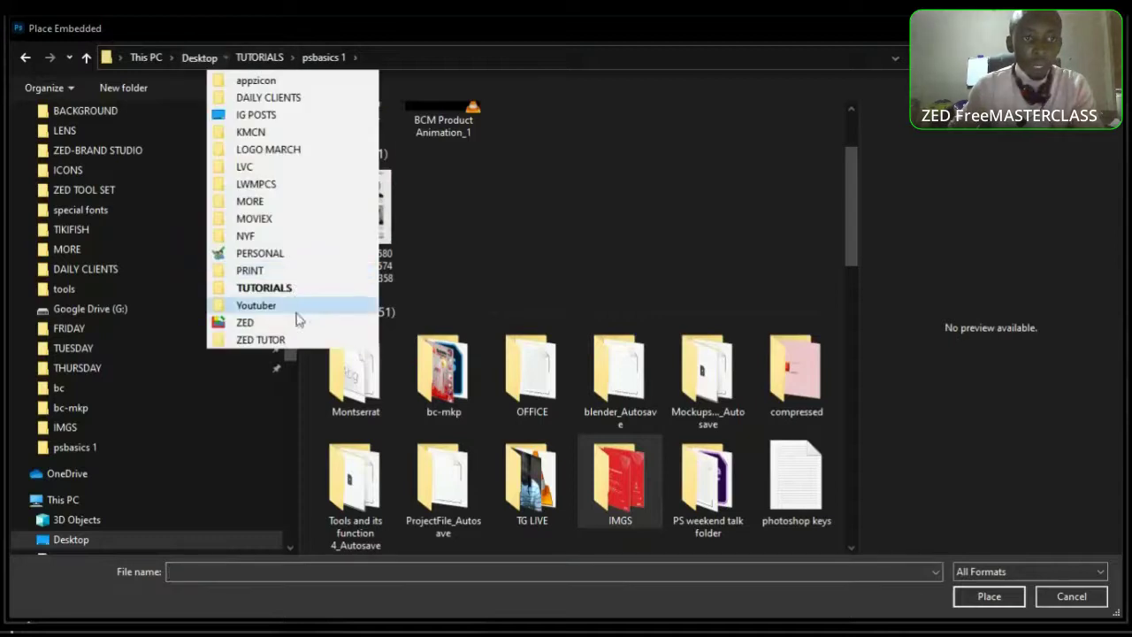
left_click(290, 255)
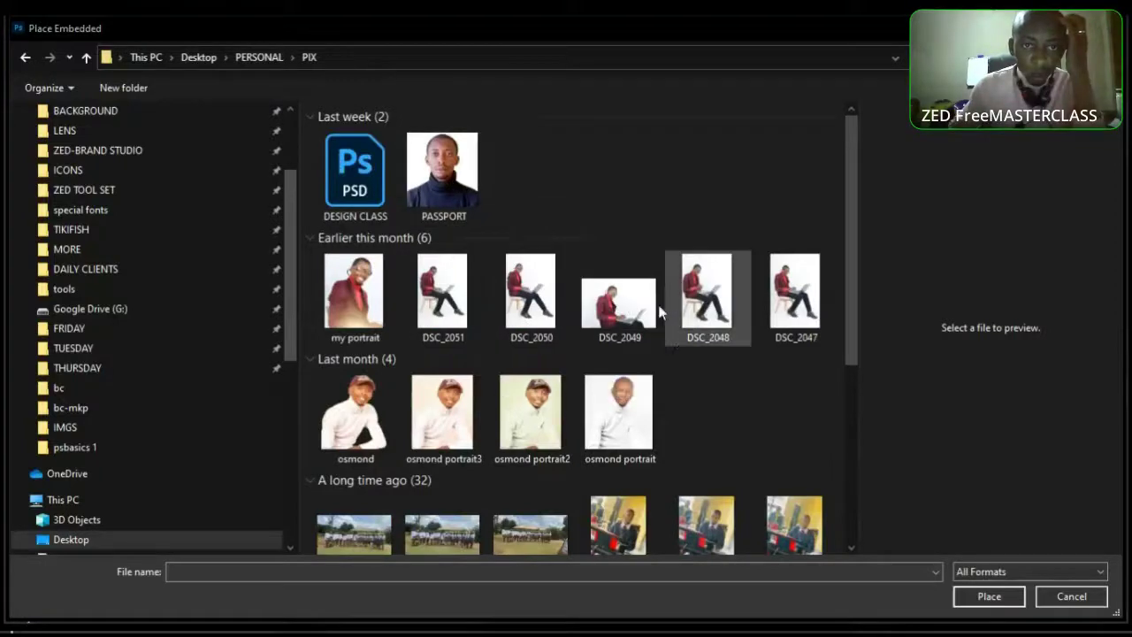
left_click(610, 417)
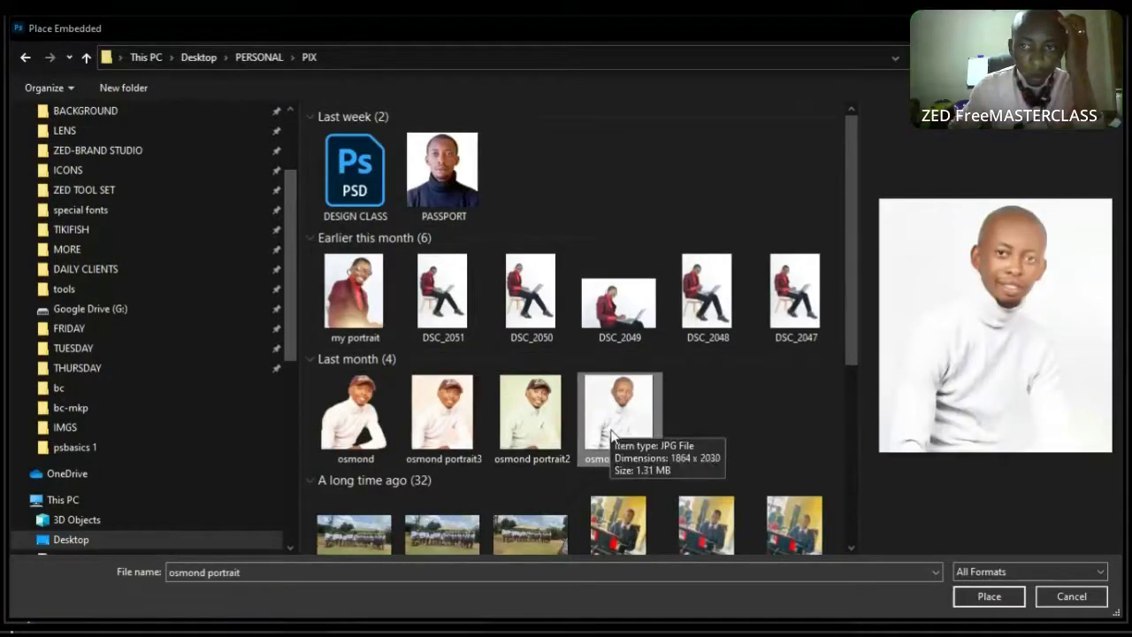
left_click(527, 412)
left_click(473, 410)
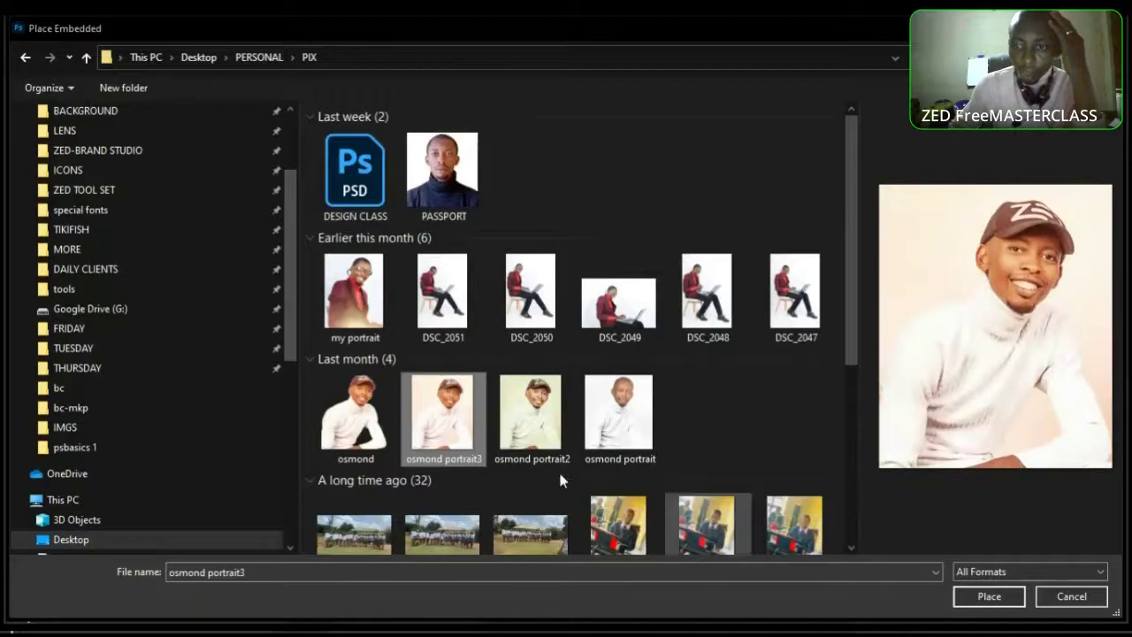
left_click(1009, 597)
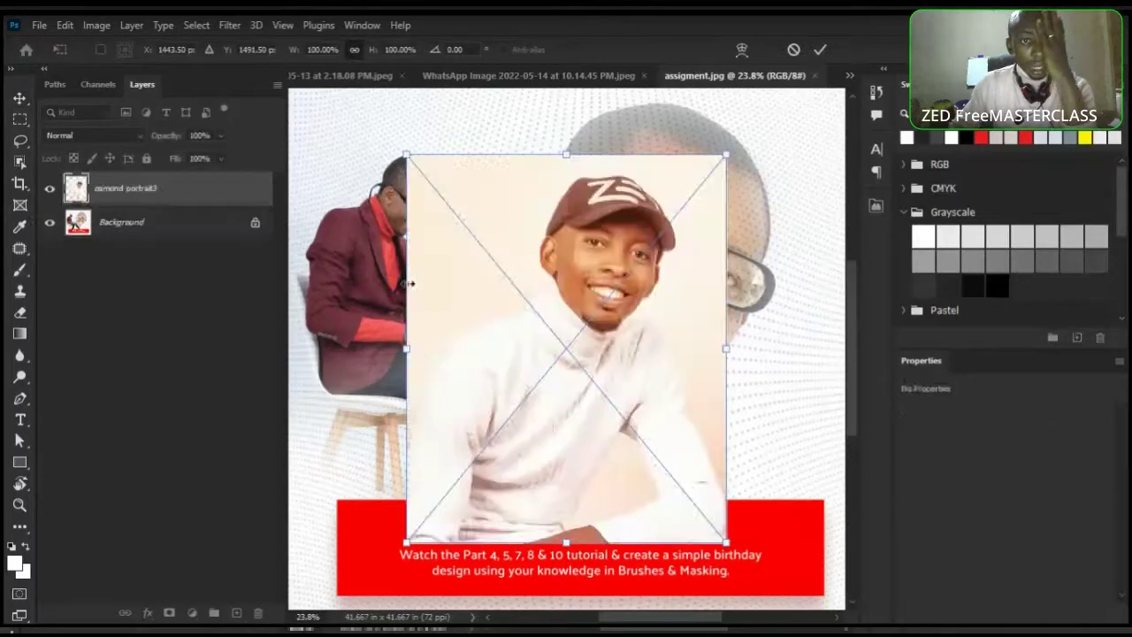
Enlarge the placed portrait to about 32 by 38.9 in over the assignment poster and commit the placement
scroll(718, 179, "down", 1)
scroll(718, 179, "down", 1)
left_click_drag(722, 163, 748, 119)
key("Return")
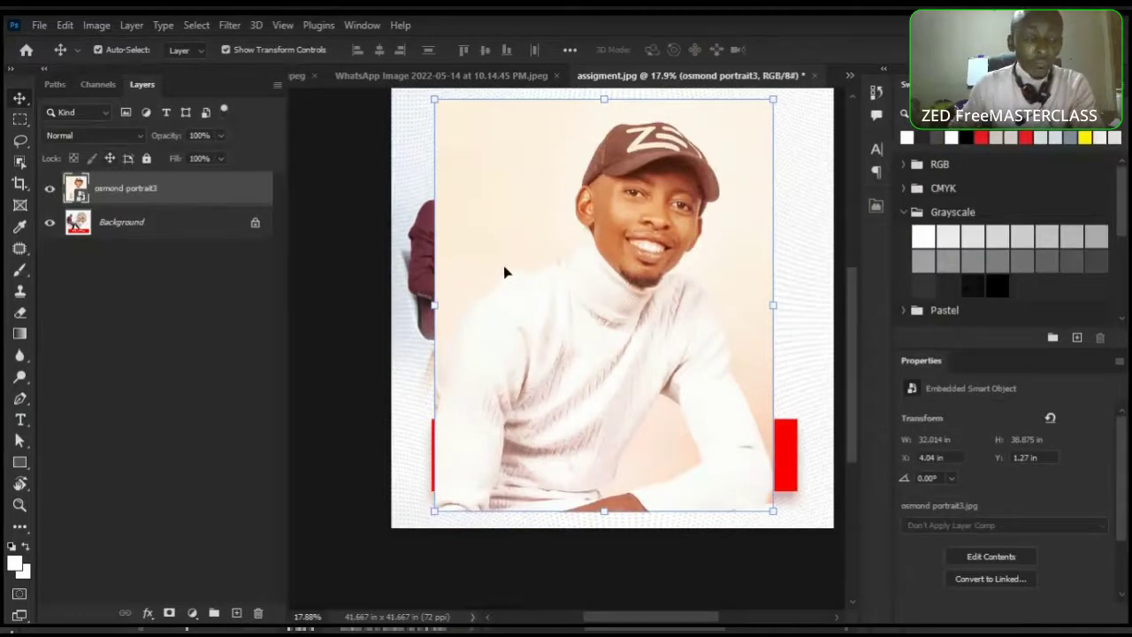
scroll(564, 216, "up", 3)
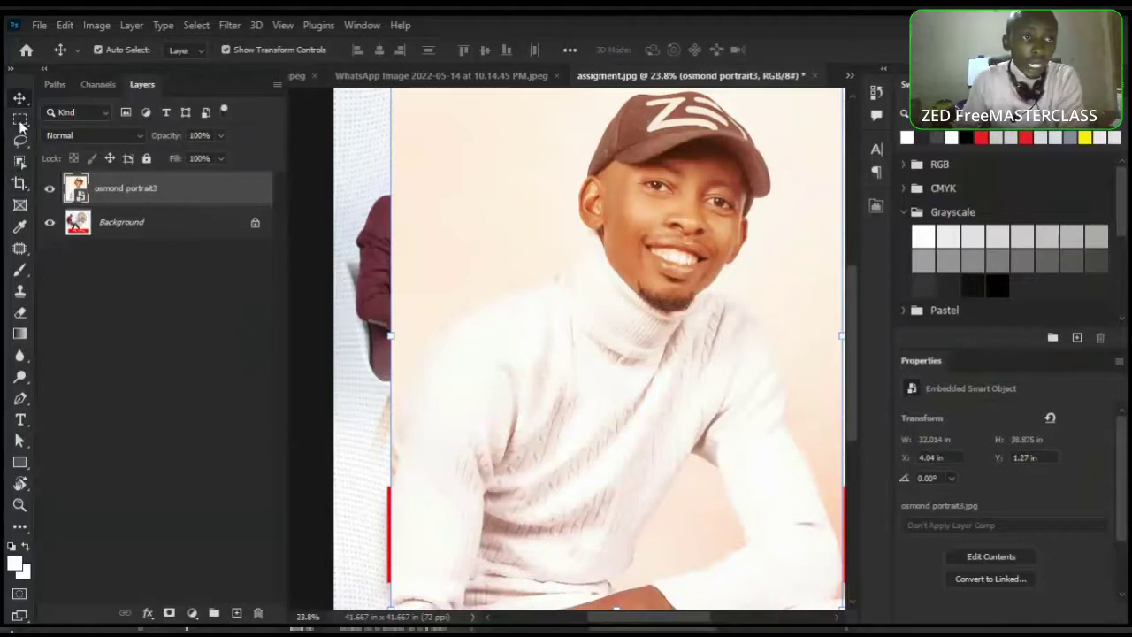
Expand the toolbar into two columns and fit the whole portrait in view
left_click(9, 70)
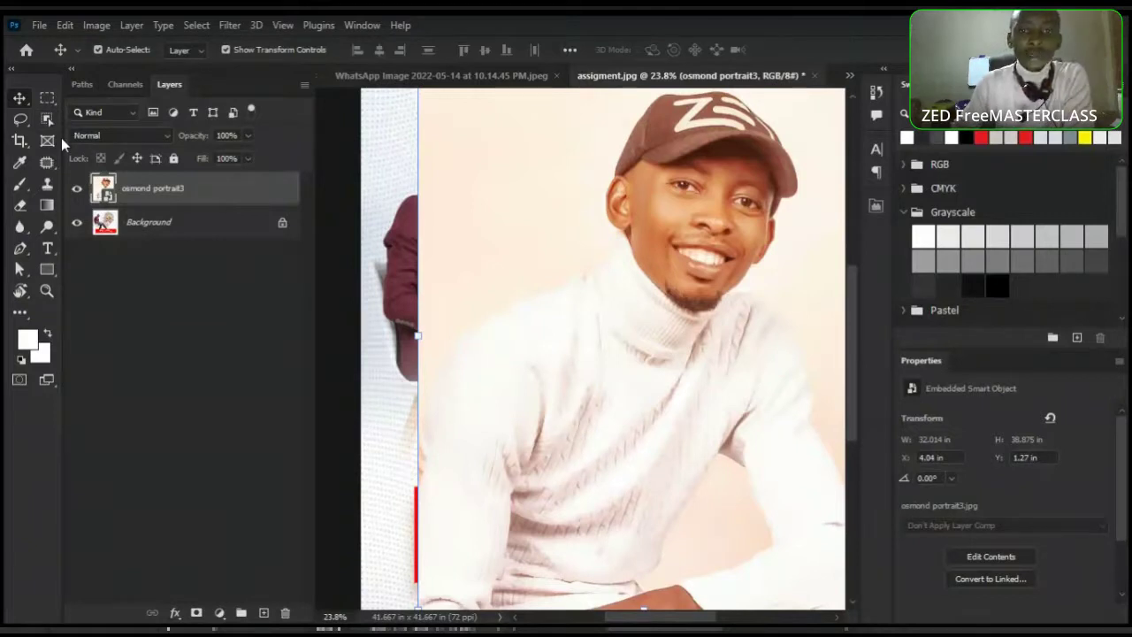
scroll(440, 332, "down", 3)
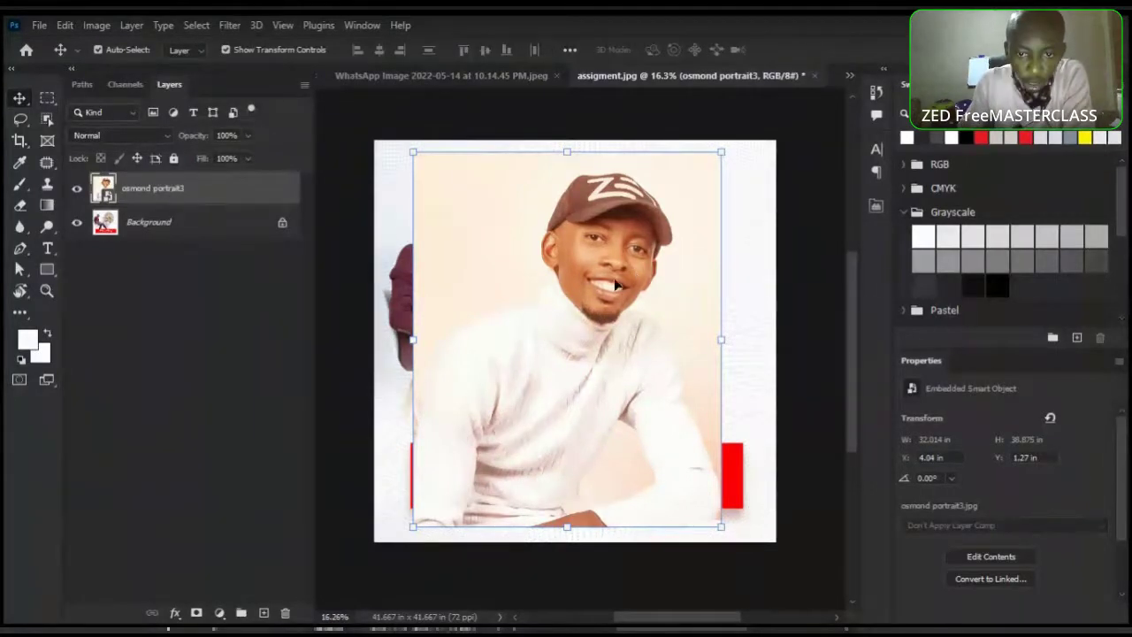
scroll(622, 266, "up", 1)
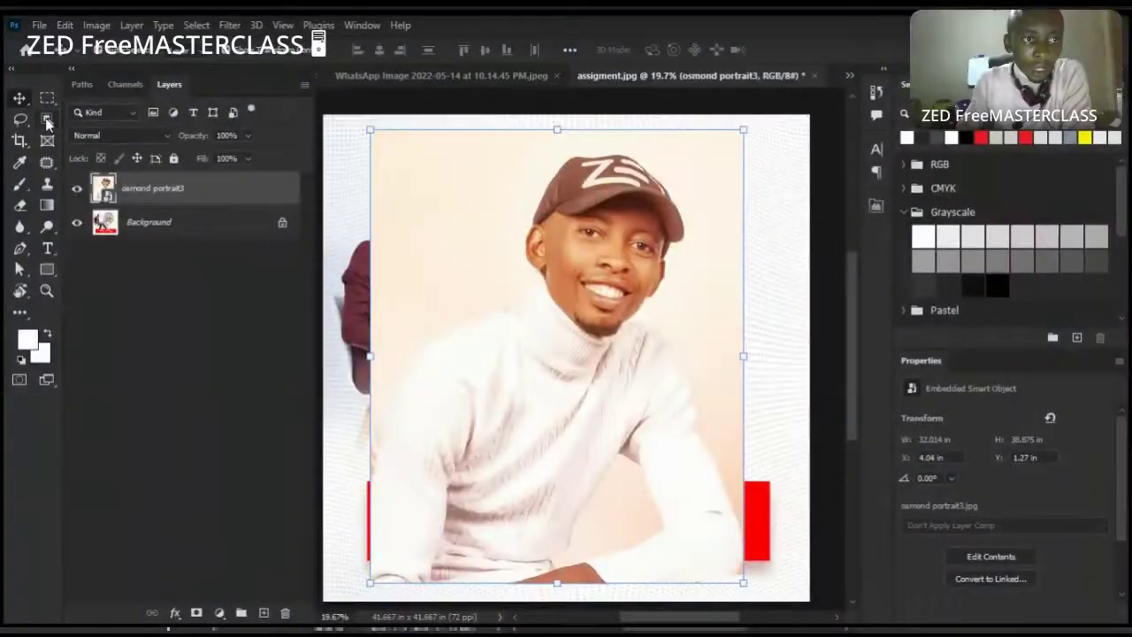
Select the man in the placed portrait with the Object Selection tool
left_click(46, 121)
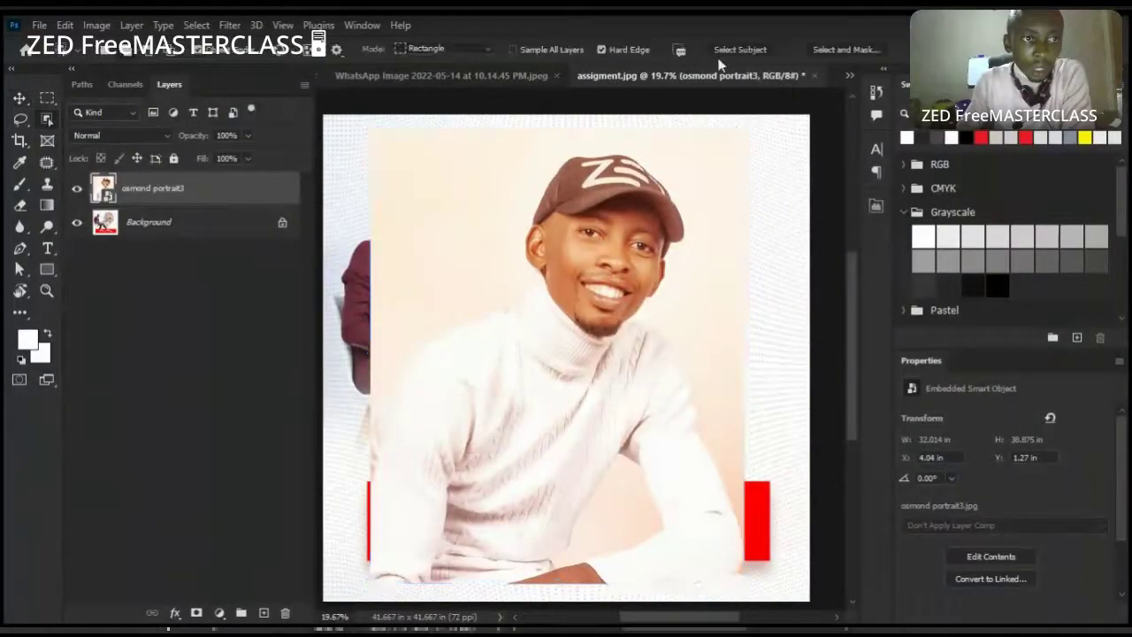
left_click(741, 50)
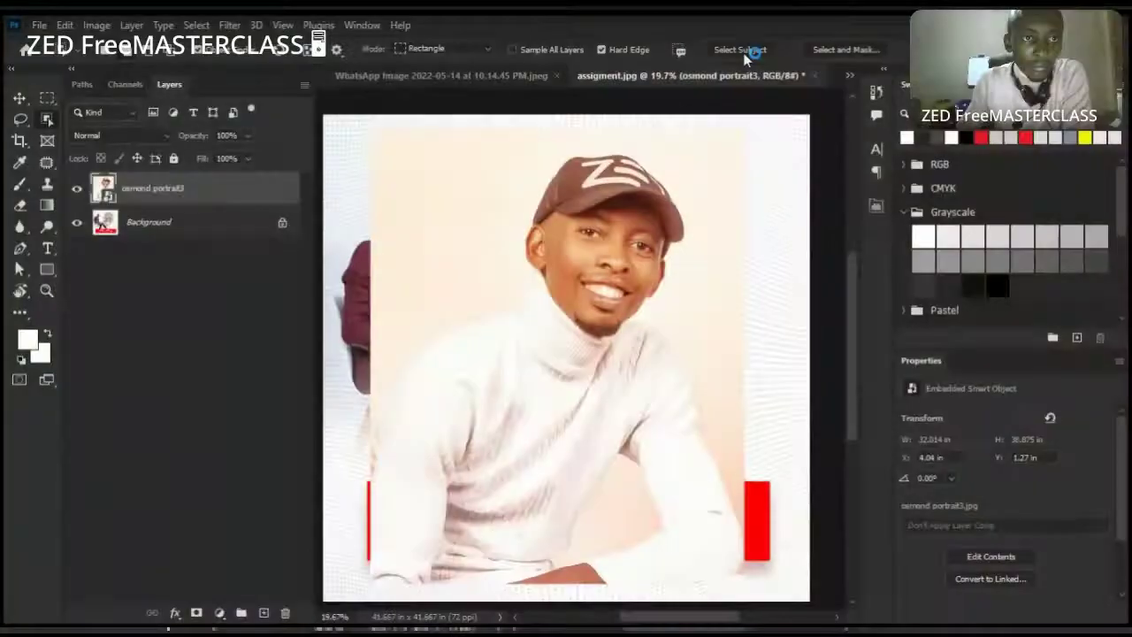
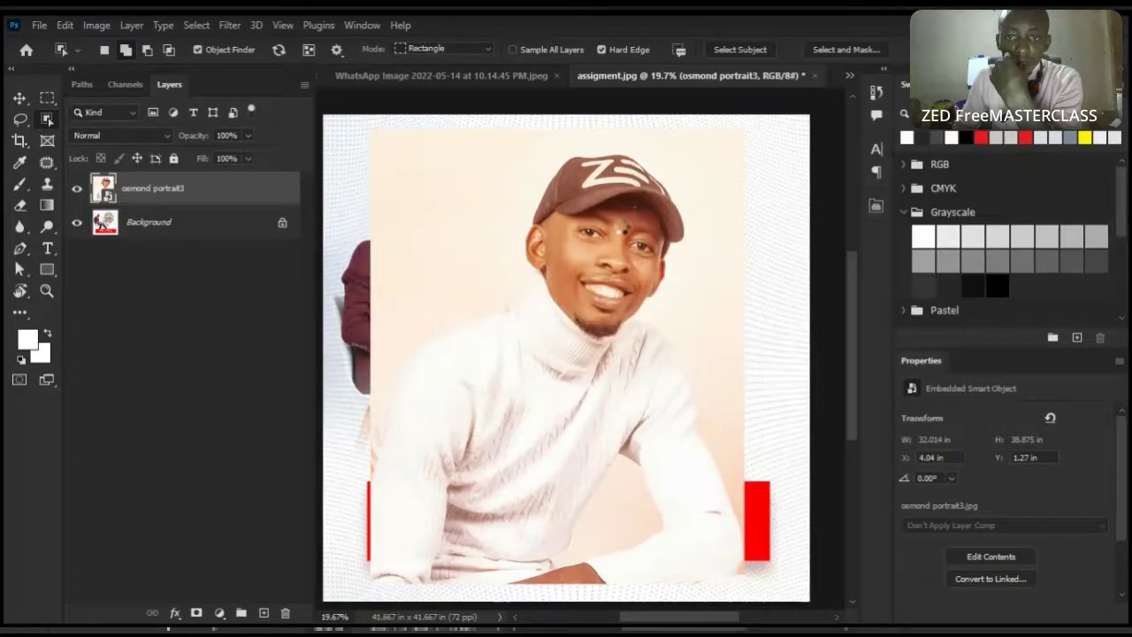
left_click(609, 255)
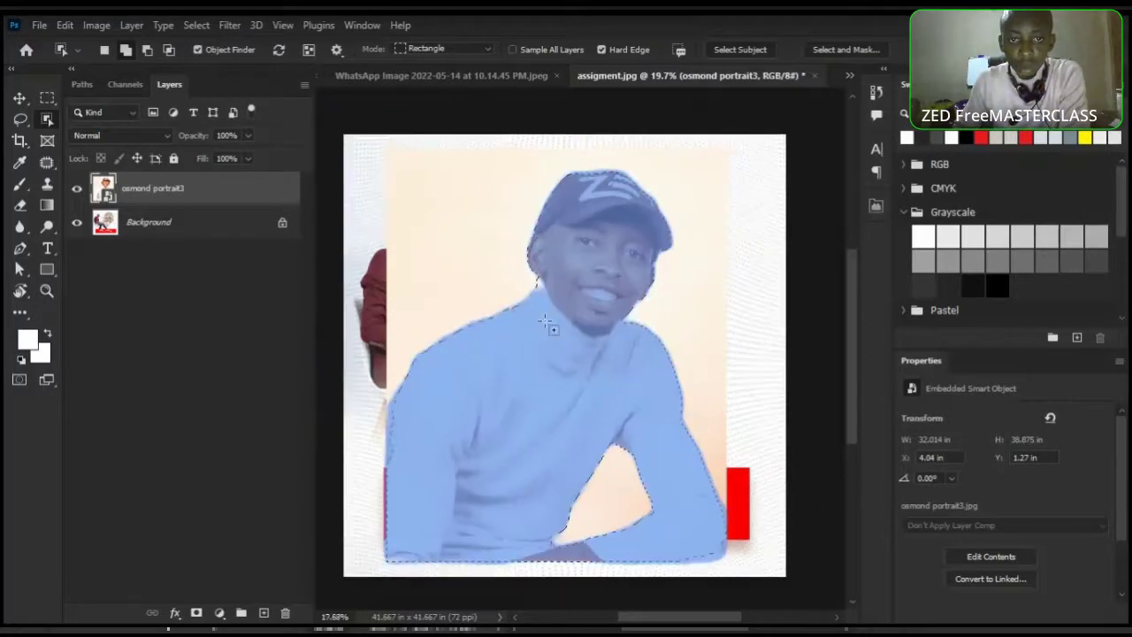
Switch to the Lasso tool and inspect the selection's edge up close around the neck, shoulder and cap
scroll(539, 283, "up", 5)
scroll(528, 274, "up", 1)
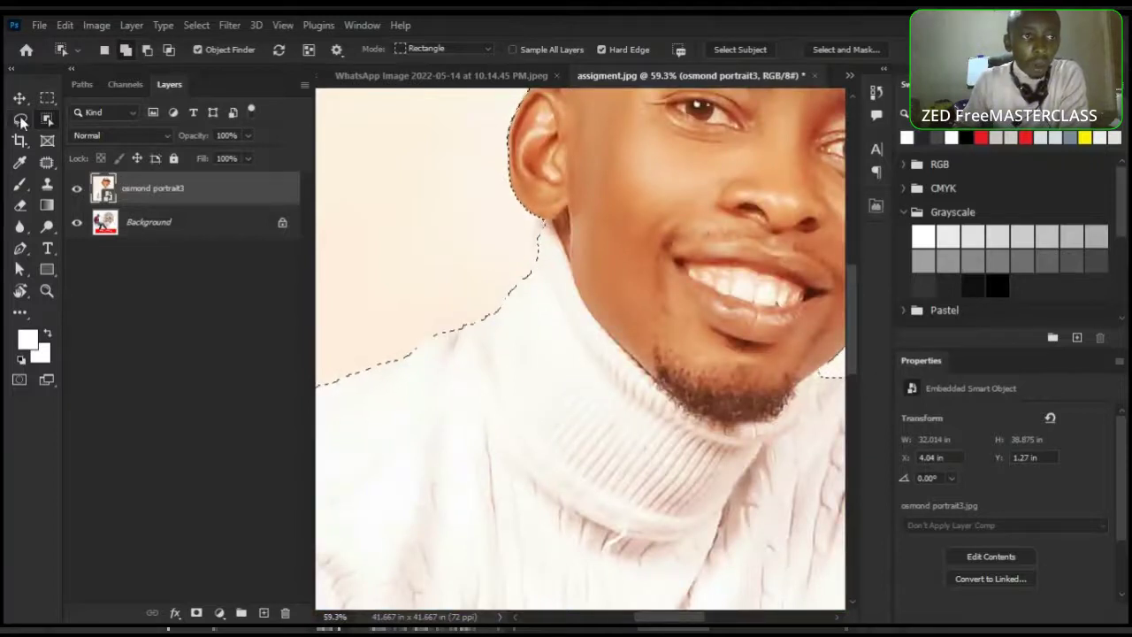
left_click_drag(21, 122, 69, 120)
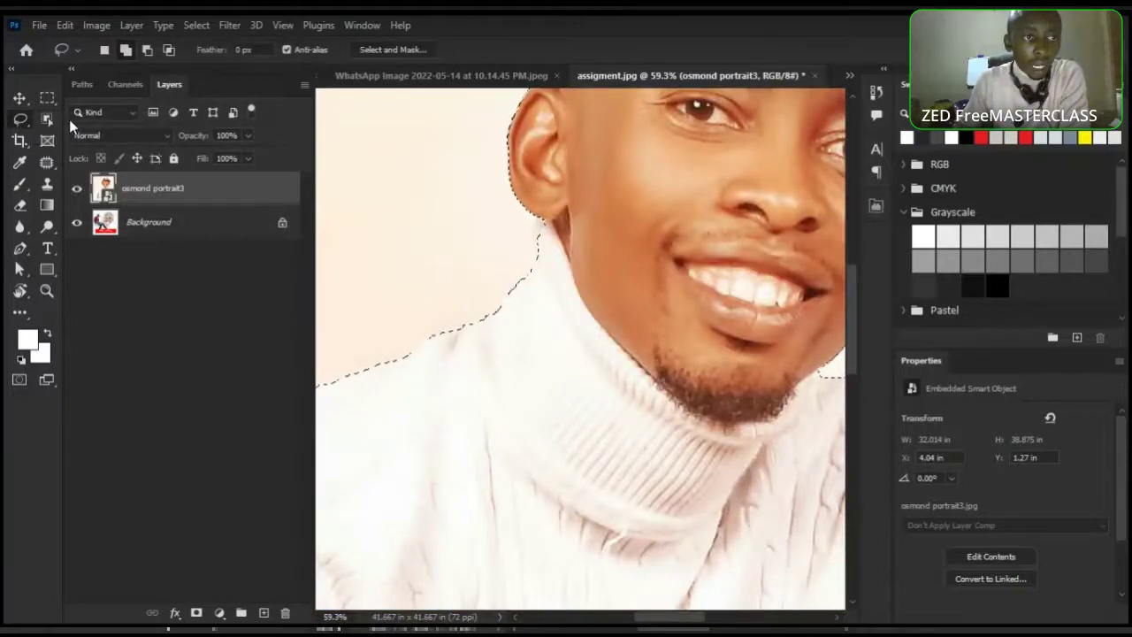
scroll(544, 244, "up", 2)
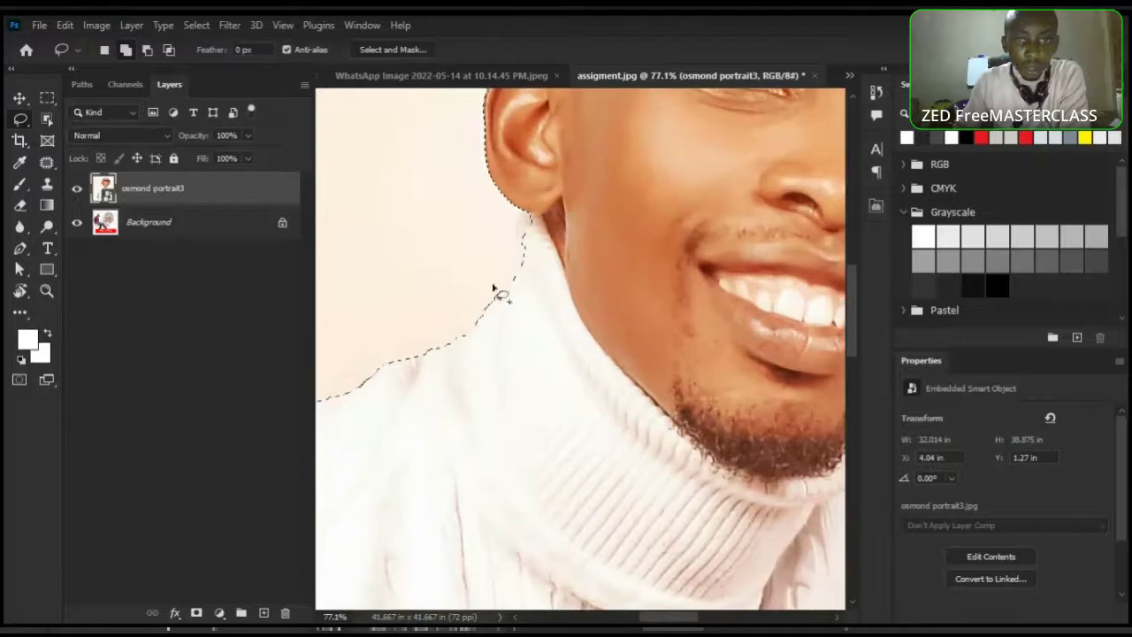
scroll(531, 262, "down", 6)
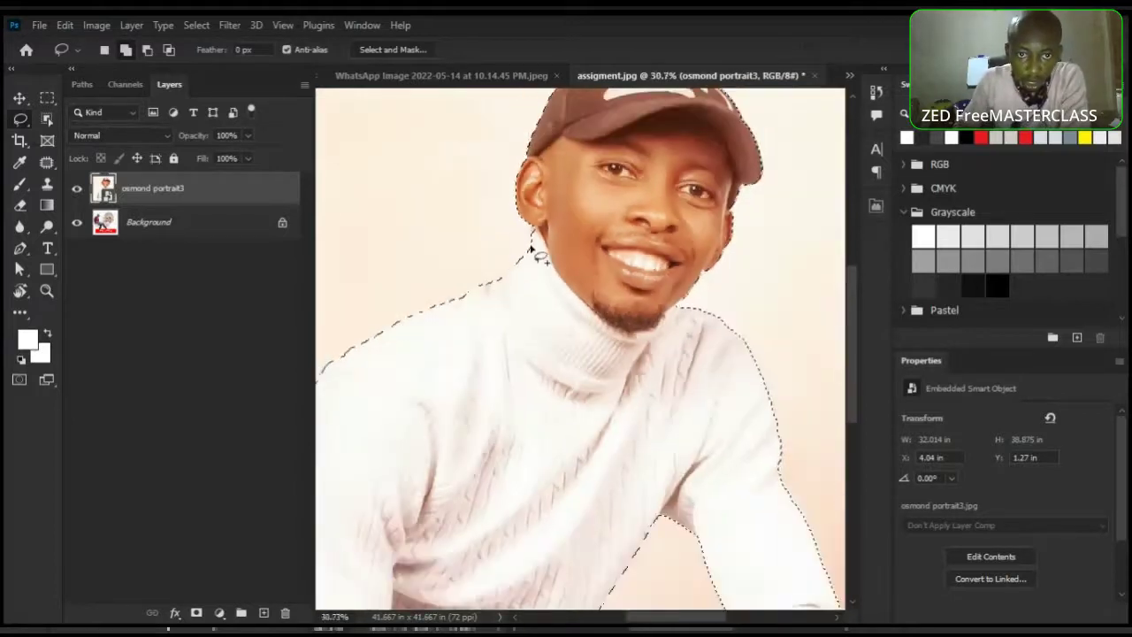
scroll(535, 249, "up", 3)
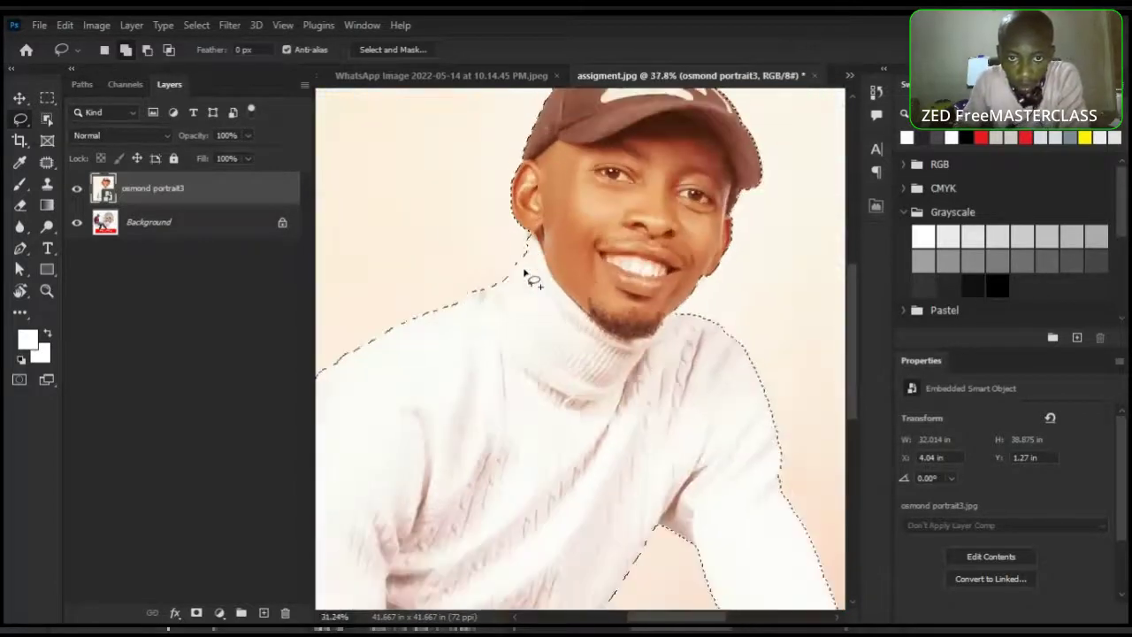
scroll(583, 254, "down", 4)
scroll(601, 255, "up", 8)
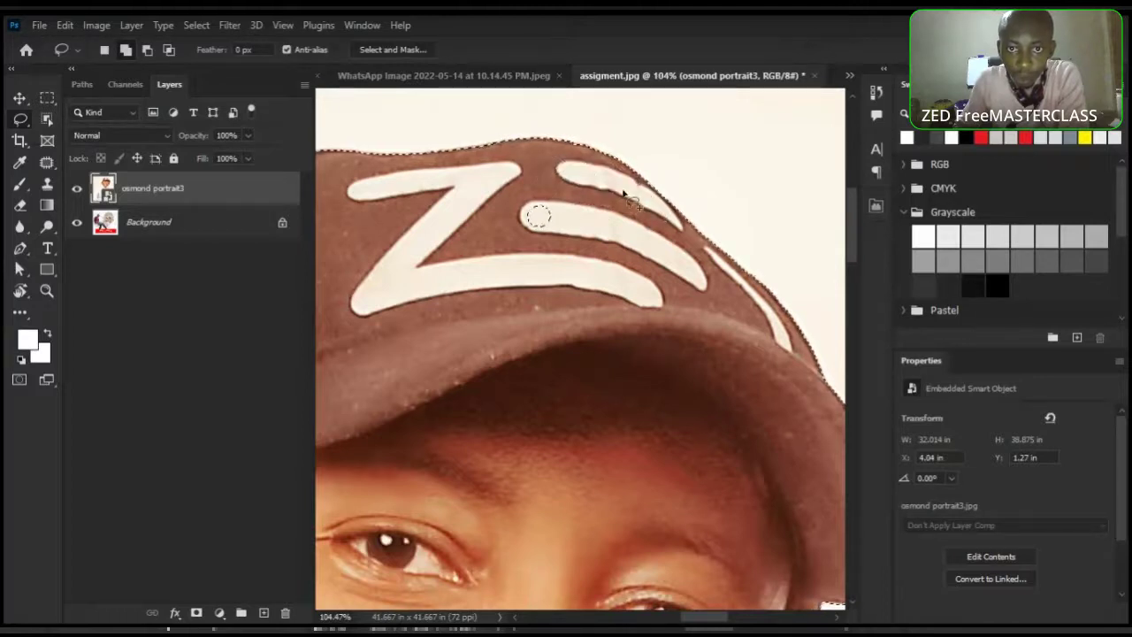
Use the Lasso in Add to selection mode to include the small unselected circle on the cap's white lettering
left_click(125, 50)
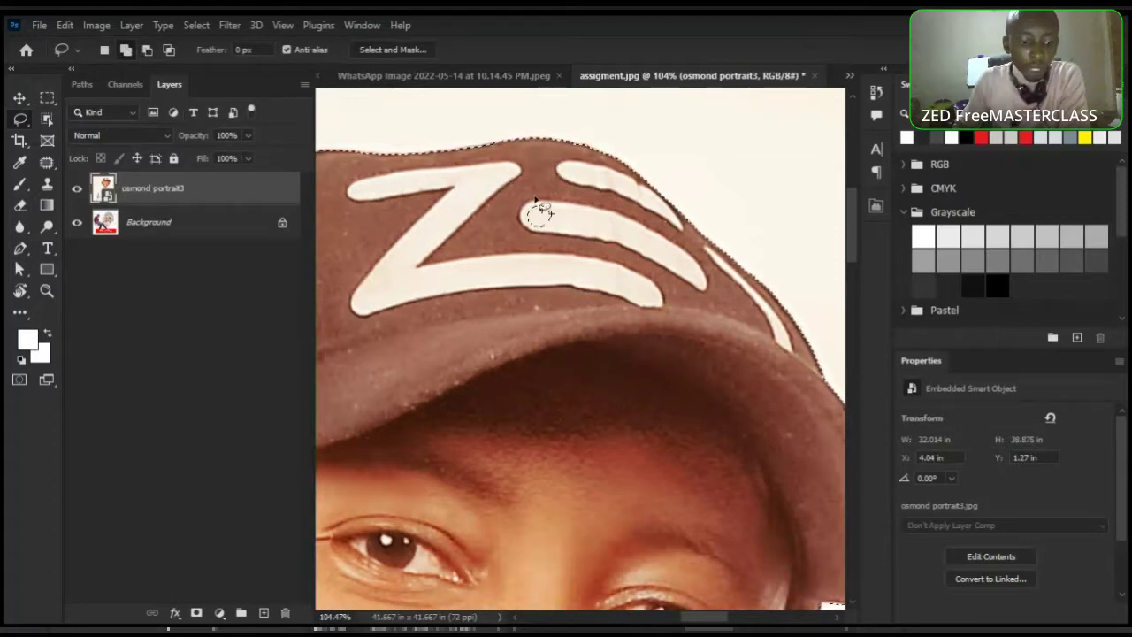
key("alt")
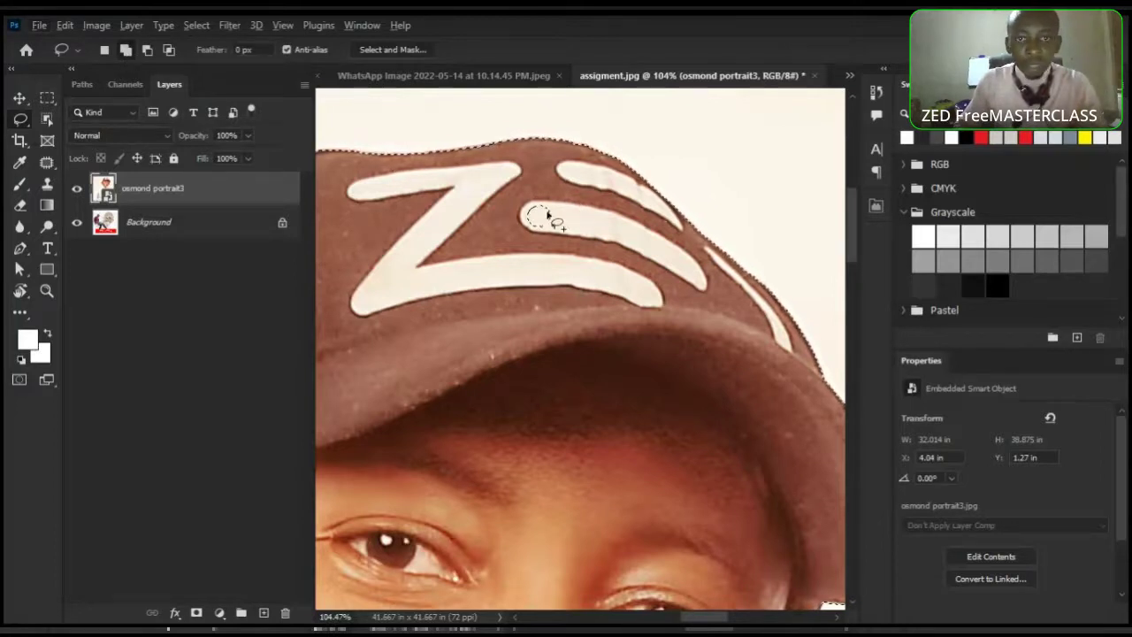
mouse_move(553, 202)
left_mouse_down()
mouse_move(510, 187)
mouse_move(488, 234)
mouse_move(521, 257)
mouse_move(568, 262)
mouse_move(581, 214)
mouse_move(549, 207)
left_mouse_up()
key("Delete")
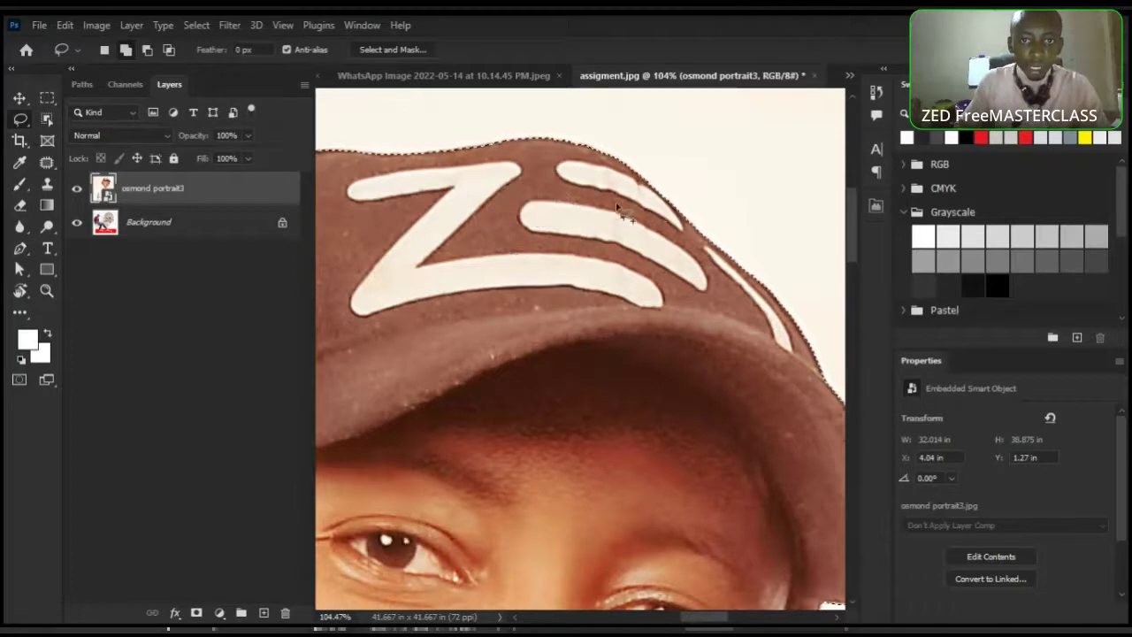
Inspect the selection's outline around the cap, the gap between torso and forearm, and the whole figure
scroll(617, 206, "down", 2)
scroll(601, 220, "up", 2)
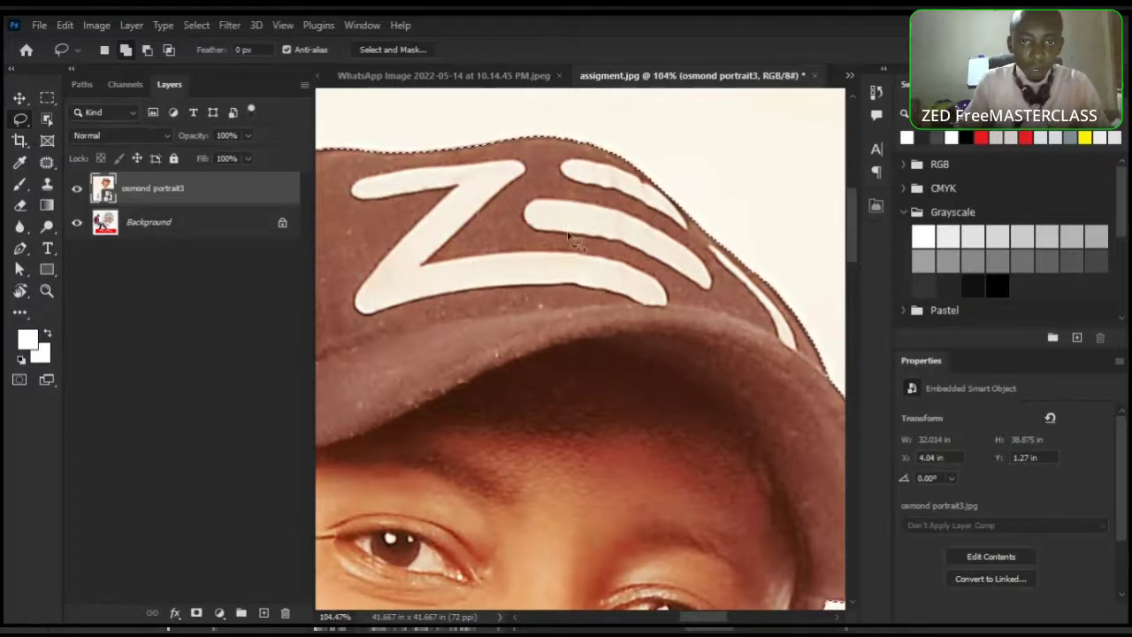
scroll(567, 233, "down", 5)
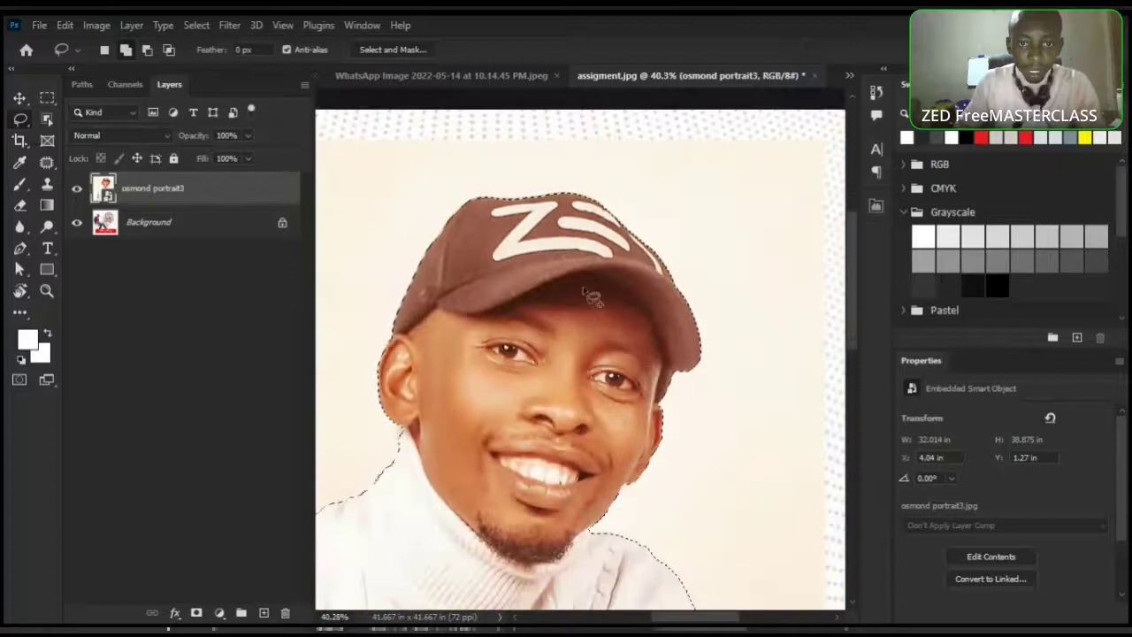
scroll(591, 298, "down", 5)
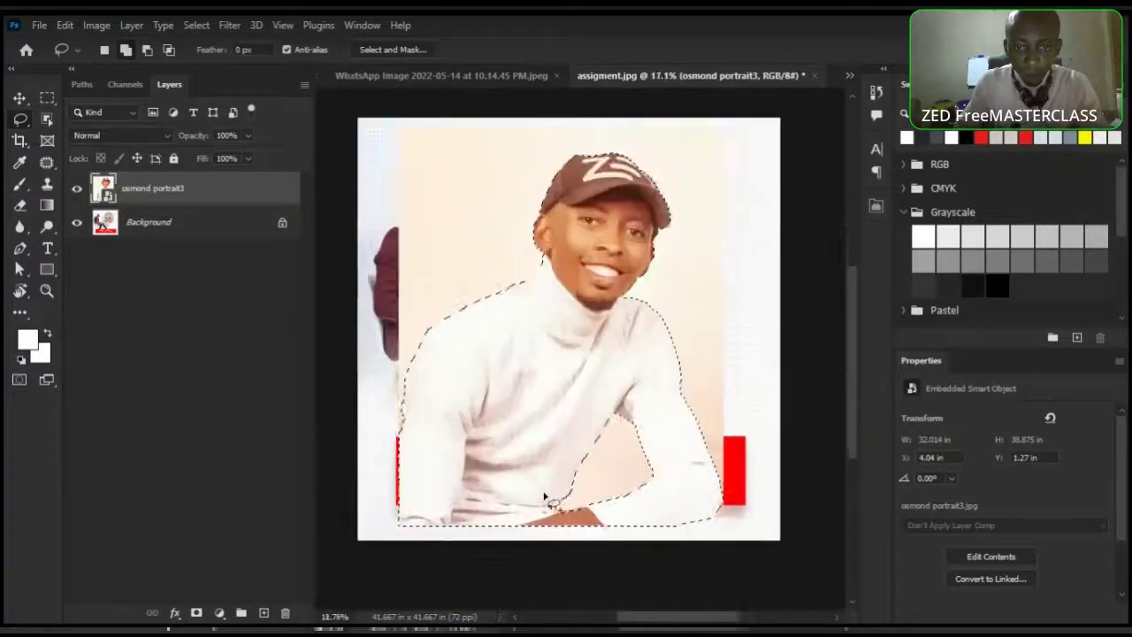
scroll(545, 497, "up", 6)
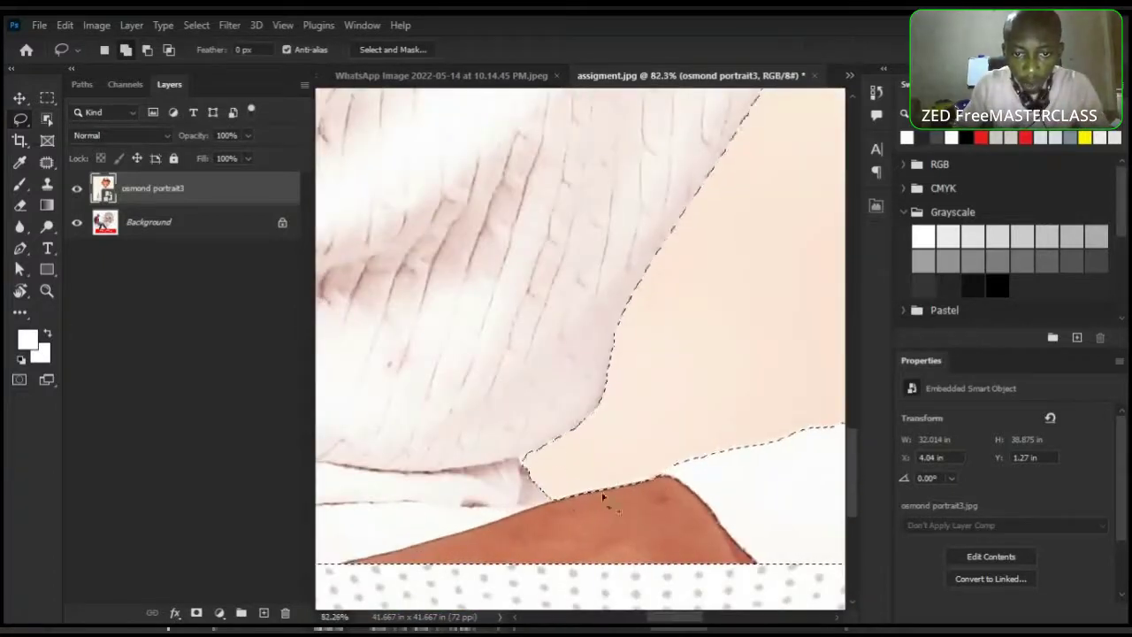
scroll(542, 459, "down", 2)
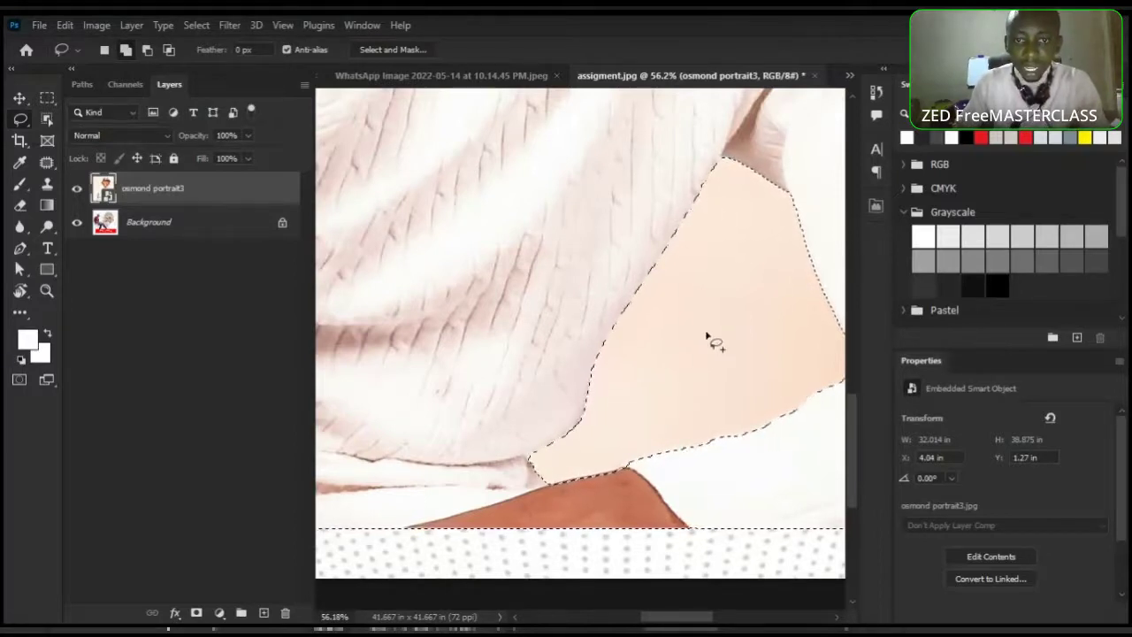
scroll(699, 359, "down", 3)
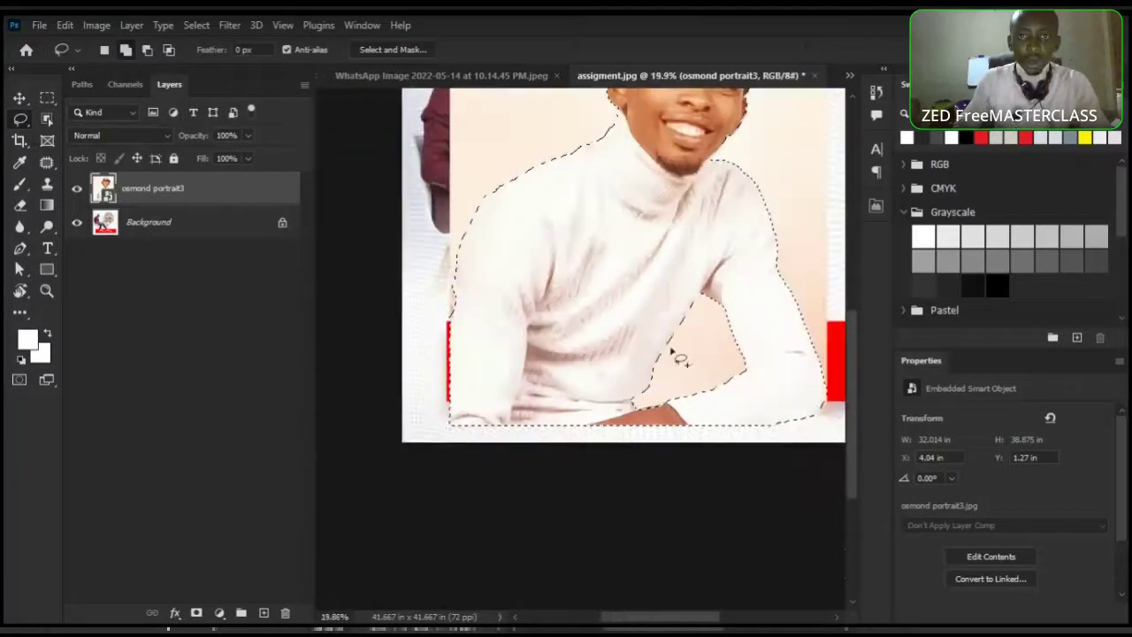
scroll(678, 460, "down", 1)
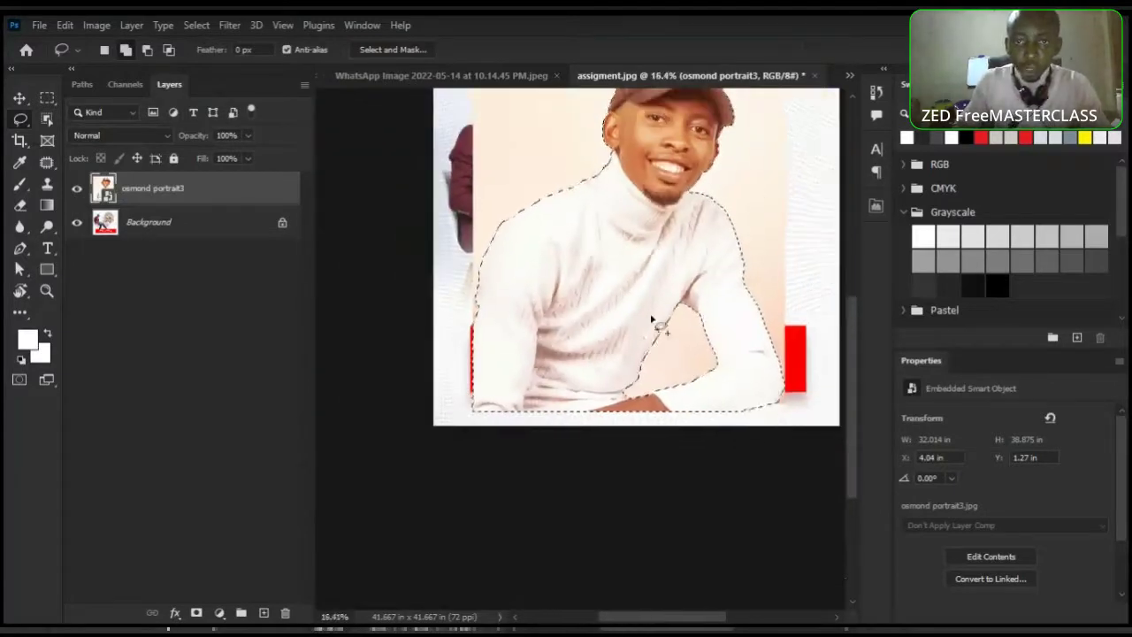
scroll(622, 437, "down", 3)
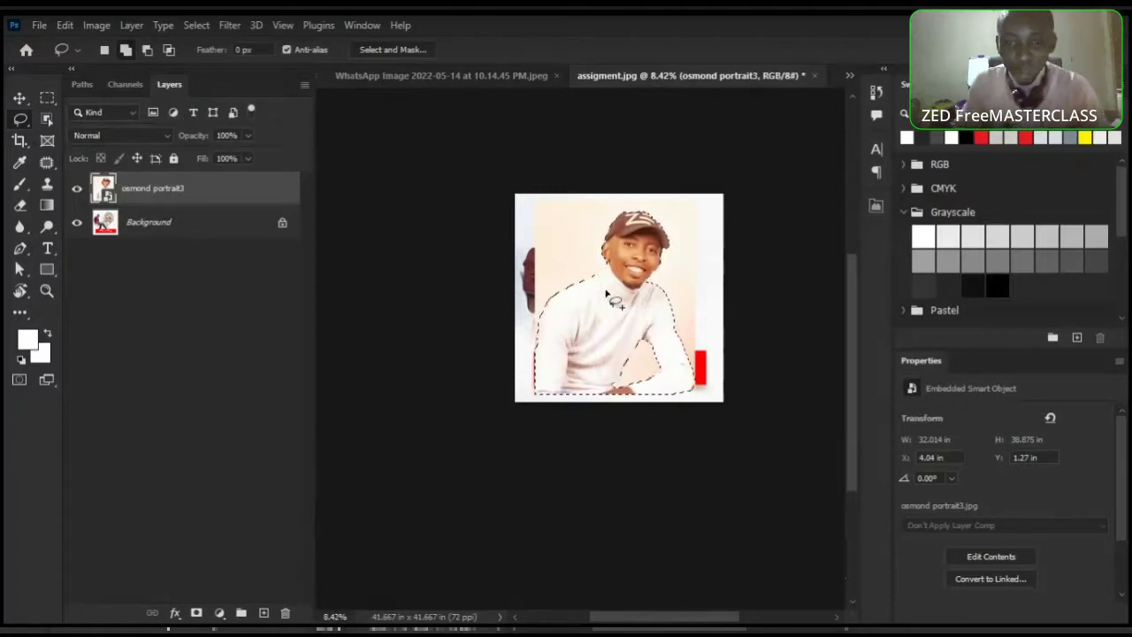
scroll(623, 329, "up", 2)
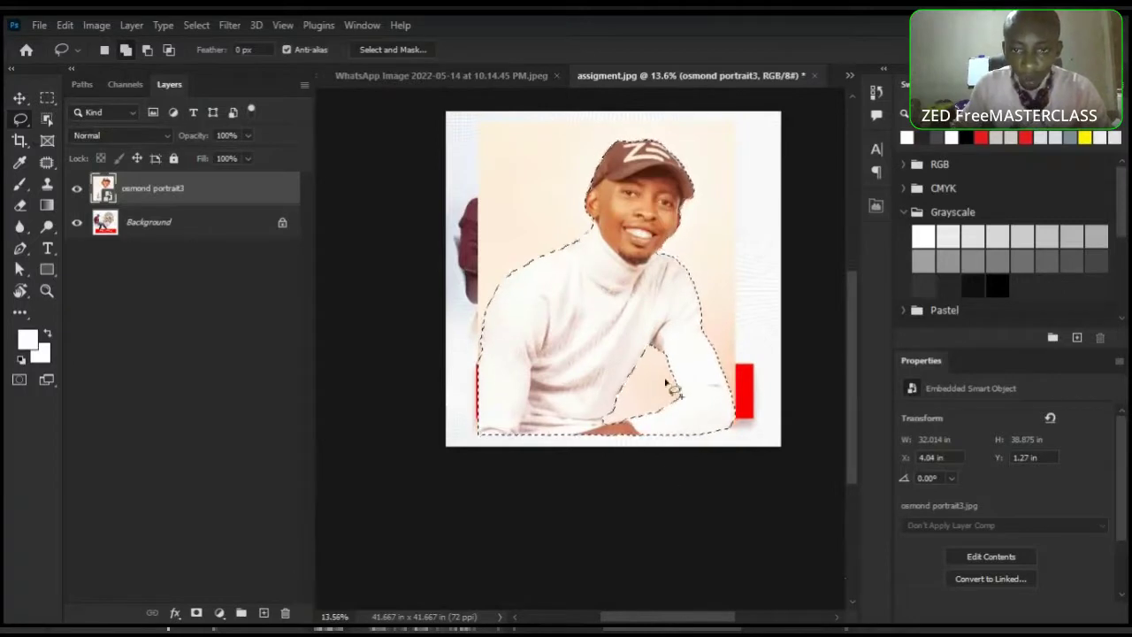
scroll(652, 301, "up", 2)
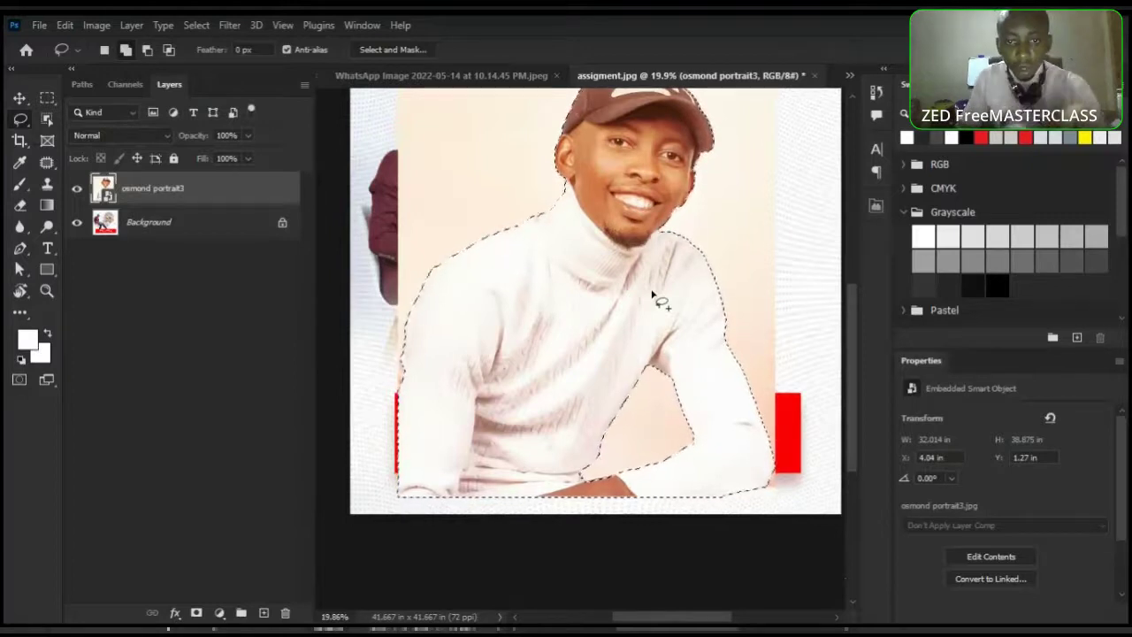
scroll(631, 384, "up", 1)
scroll(622, 450, "down", 2)
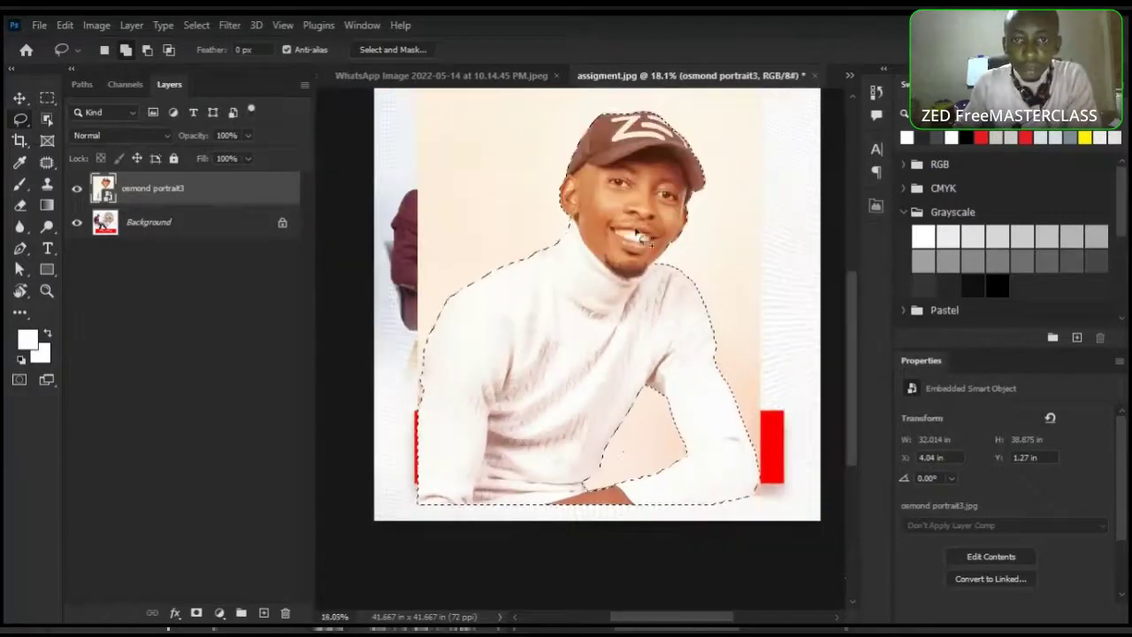
scroll(644, 168, "up", 1)
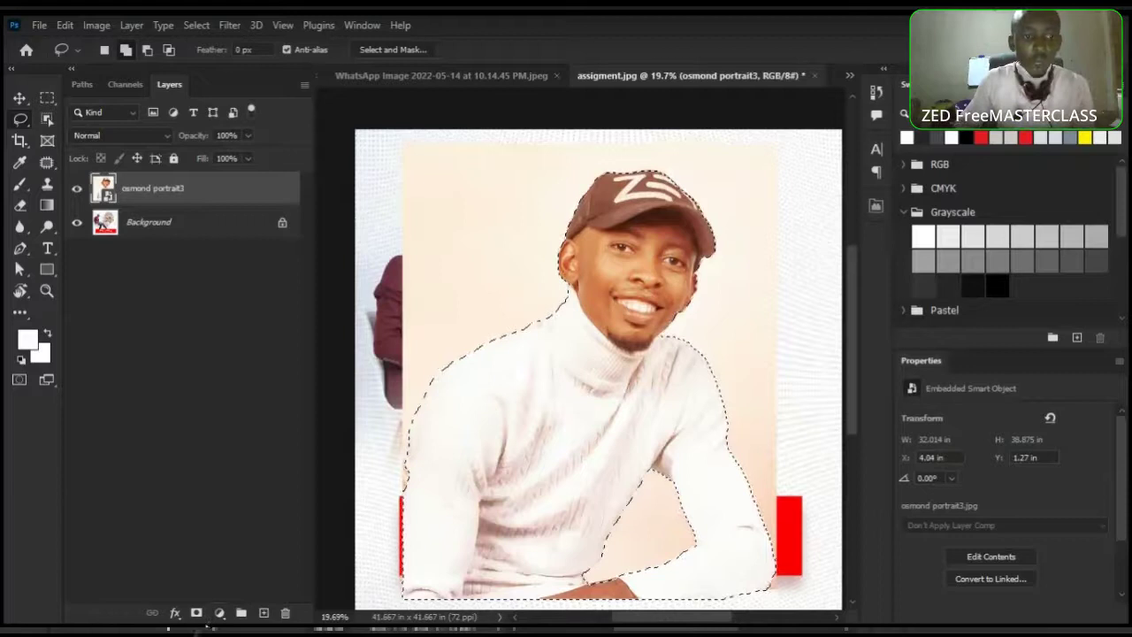
Add a layer mask to the portrait layer from the selection and invert it to hide the man
left_click(197, 613)
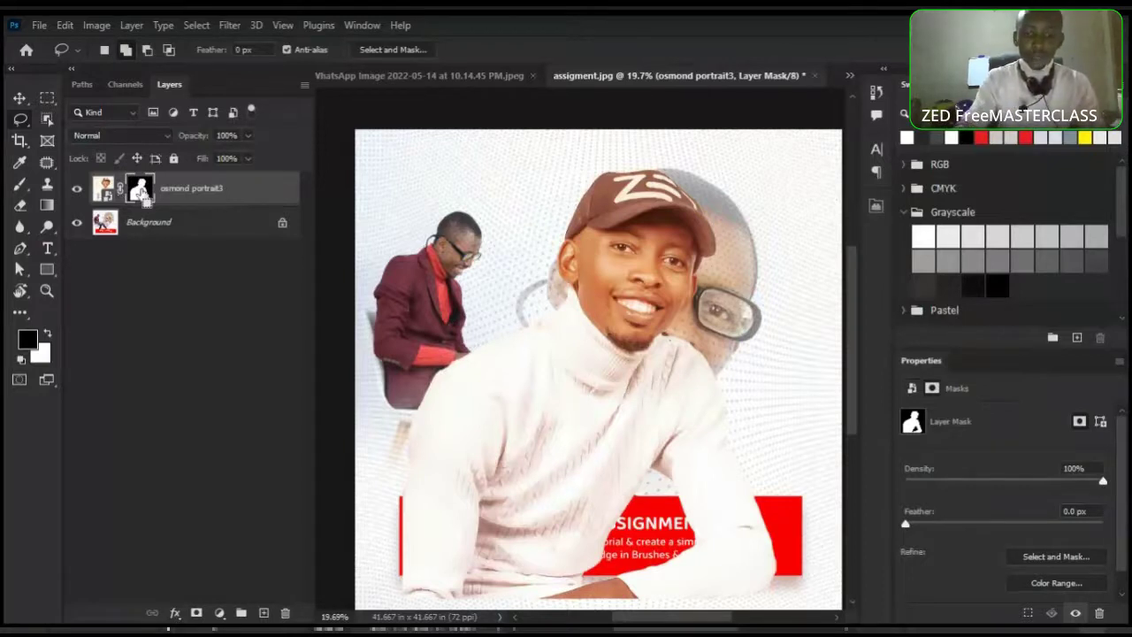
key("ctrl+i")
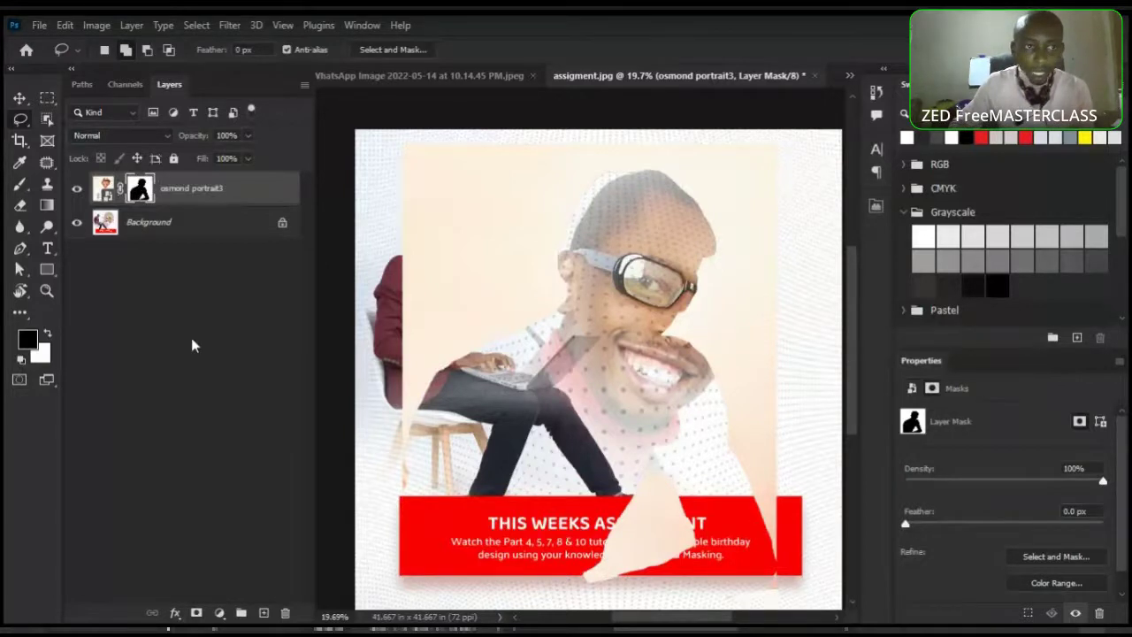
Hide the Background layer and shift the masked portrait slightly right and down on the canvas with the Move tool
left_click(78, 222)
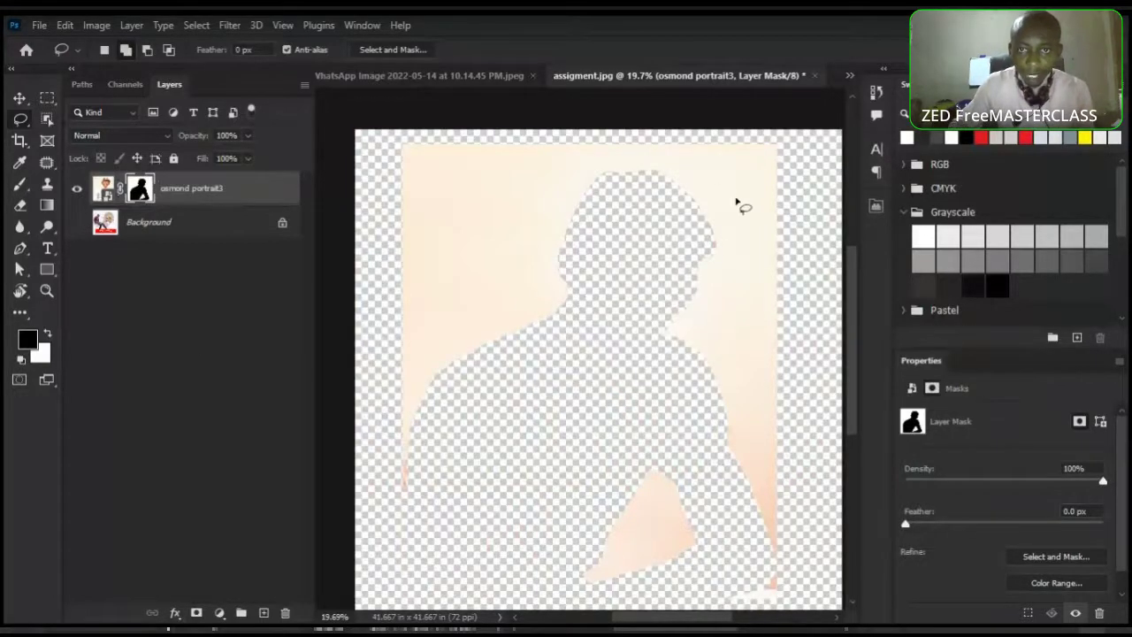
key("v")
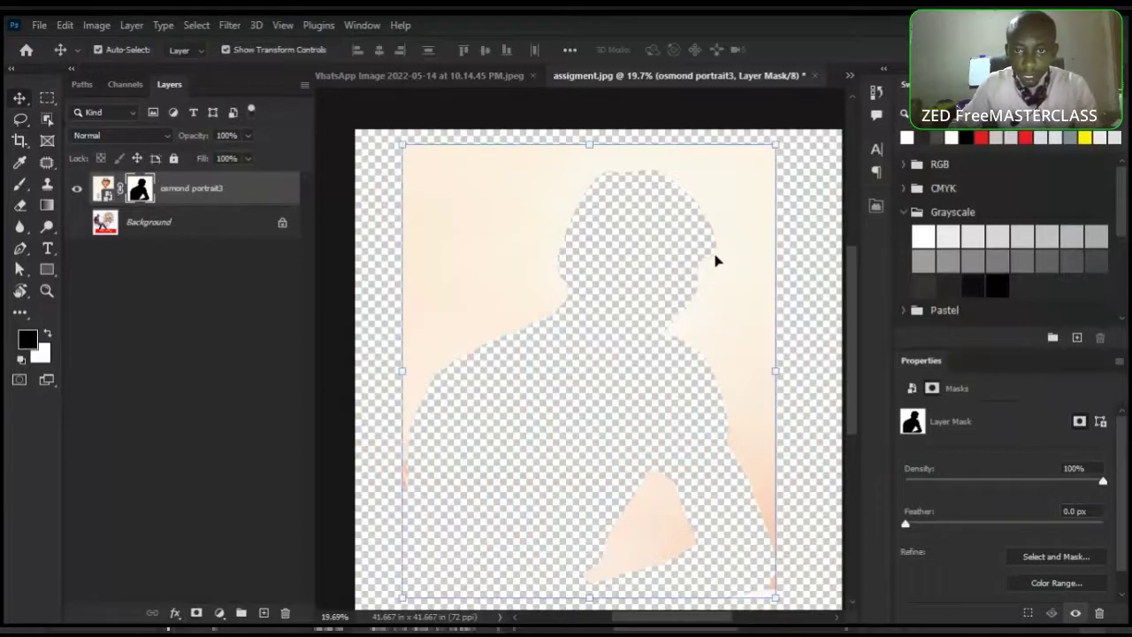
mouse_move(738, 280)
left_mouse_down()
mouse_move(742, 305)
mouse_move(758, 296)
mouse_move(764, 239)
left_mouse_up()
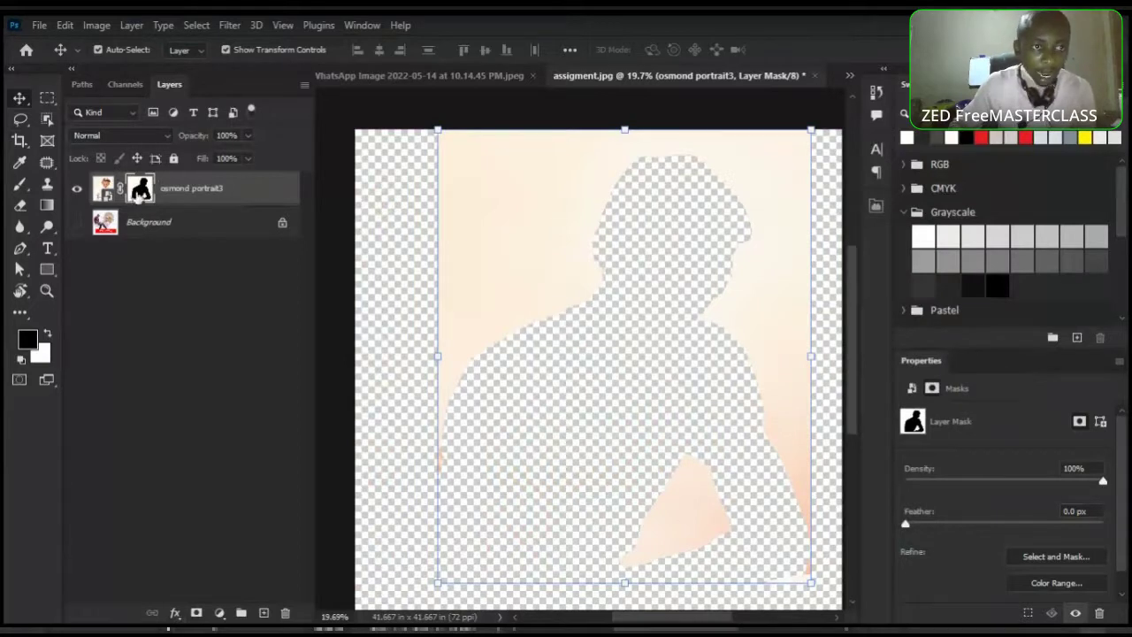
left_click_drag(752, 177, 758, 209)
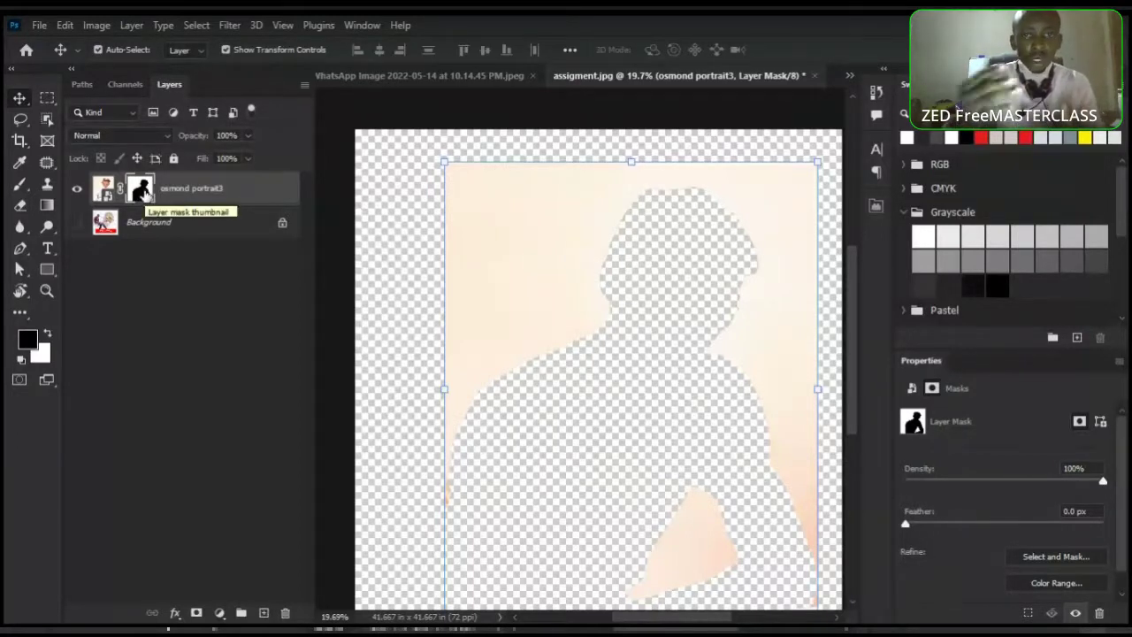
Invert the portrait's layer mask again to show the man and hide his backdrop
key("ctrl")
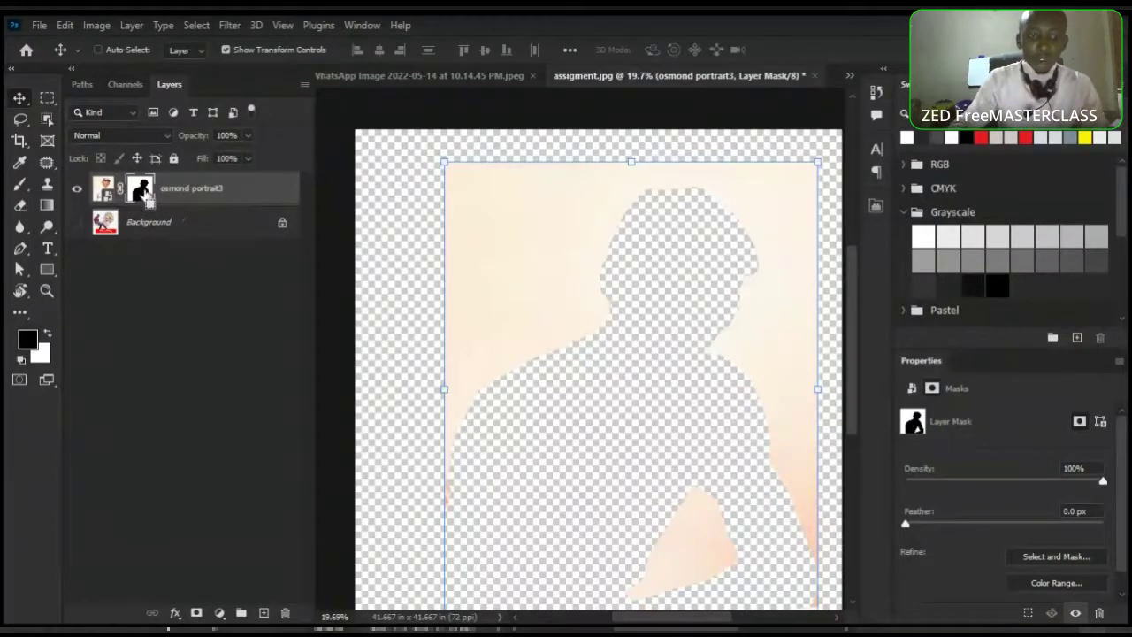
key("ctrl+i")
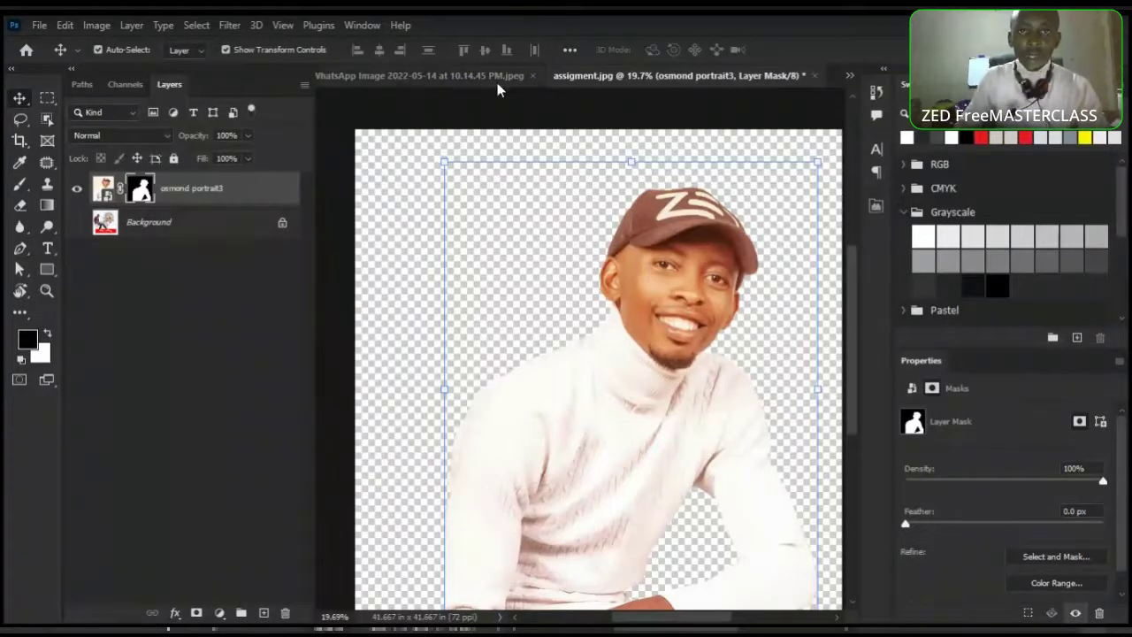
Switch to the orange Happy Birthday flyer document and look over its layout and the man's cutout
left_click(430, 77)
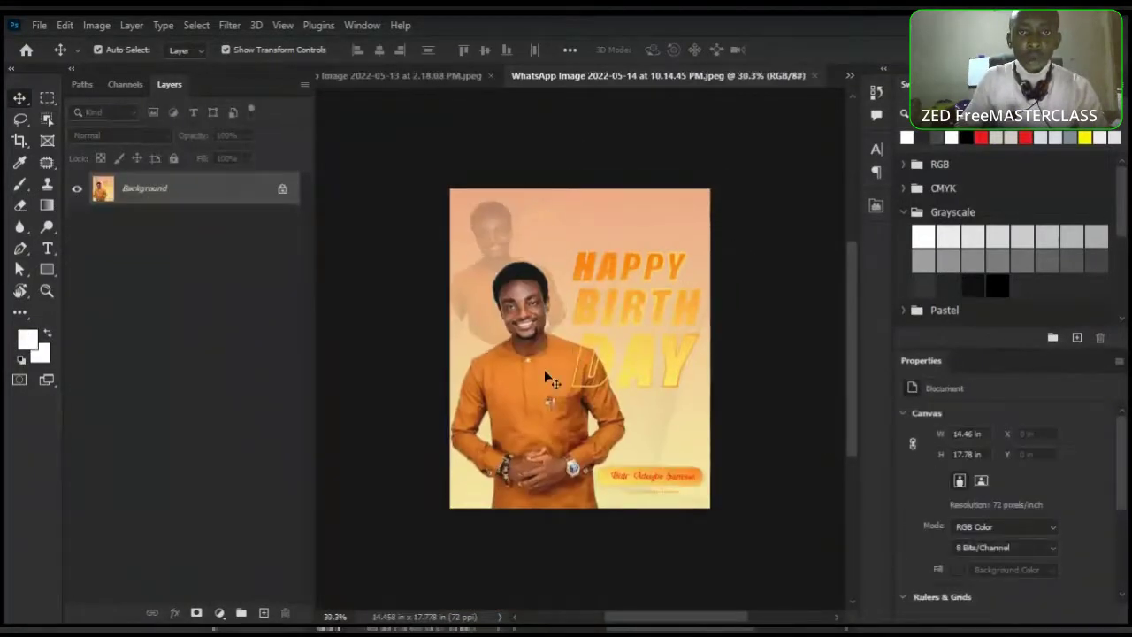
scroll(544, 370, "up", 5)
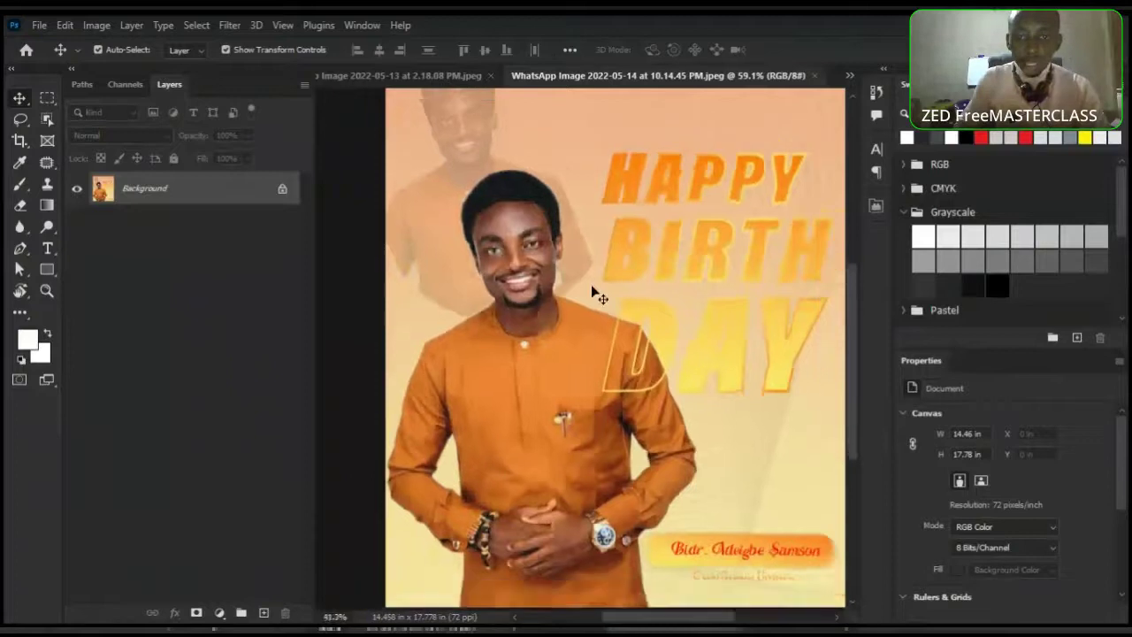
scroll(567, 328, "down", 3)
scroll(562, 323, "up", 3)
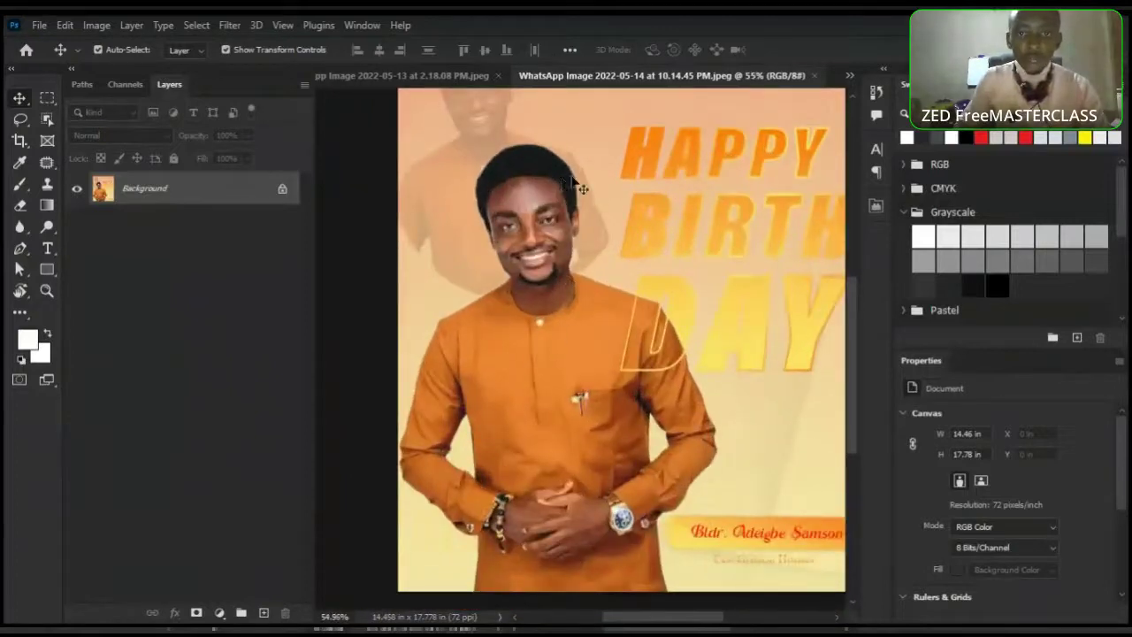
scroll(571, 182, "up", 1)
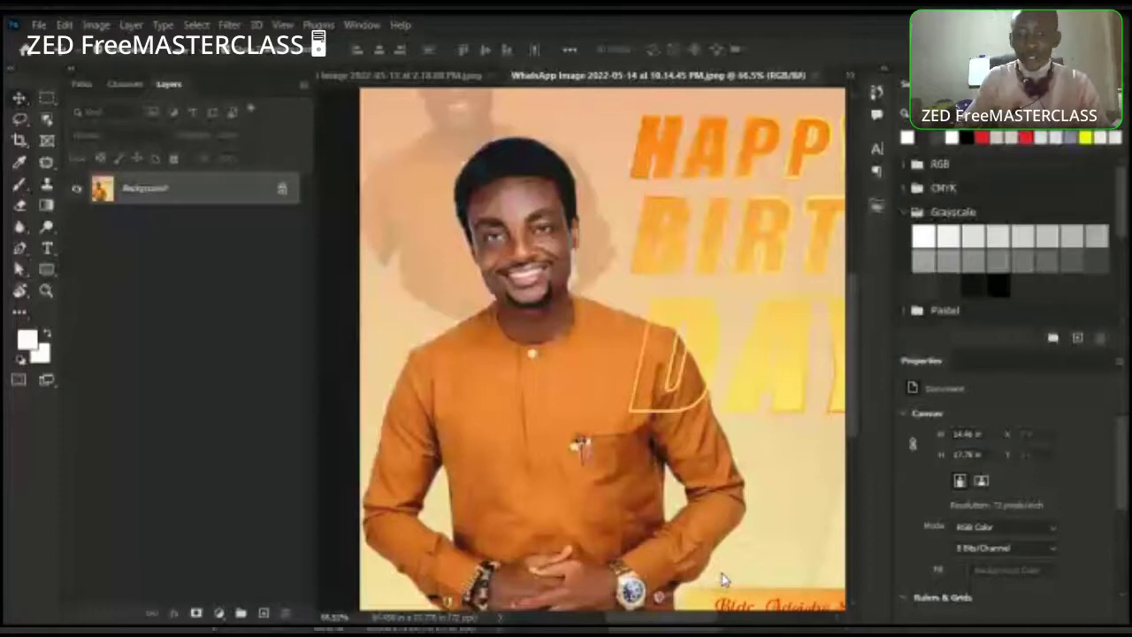
Examine the cutout edge around the man's hair and ears up close, comparing it with the full flyer
scroll(567, 126, "up", 3)
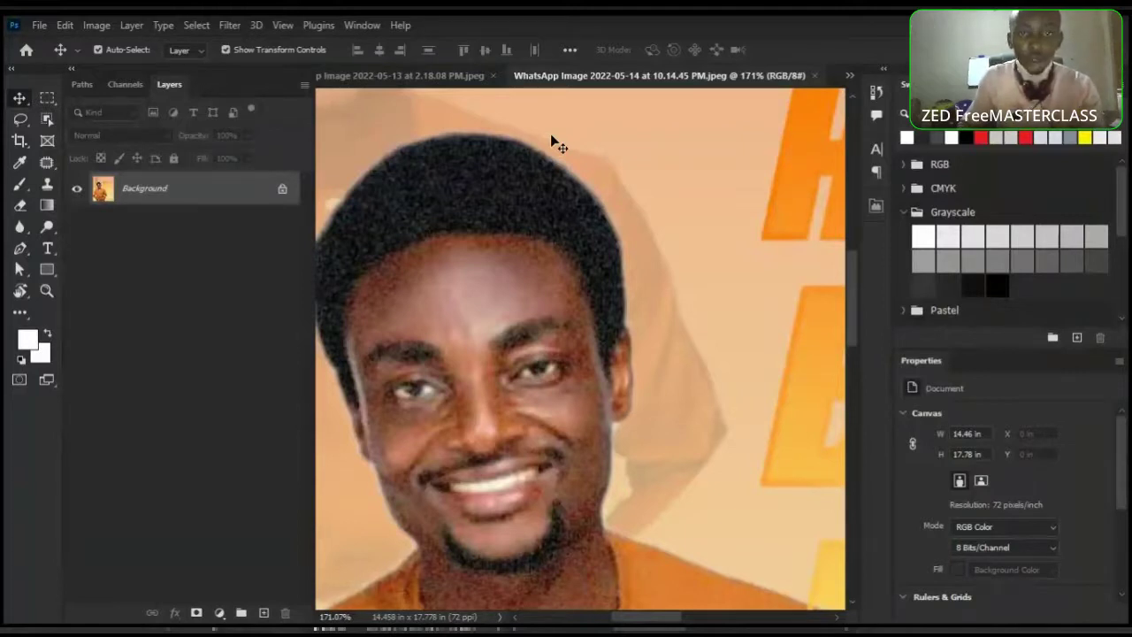
scroll(607, 154, "up", 3)
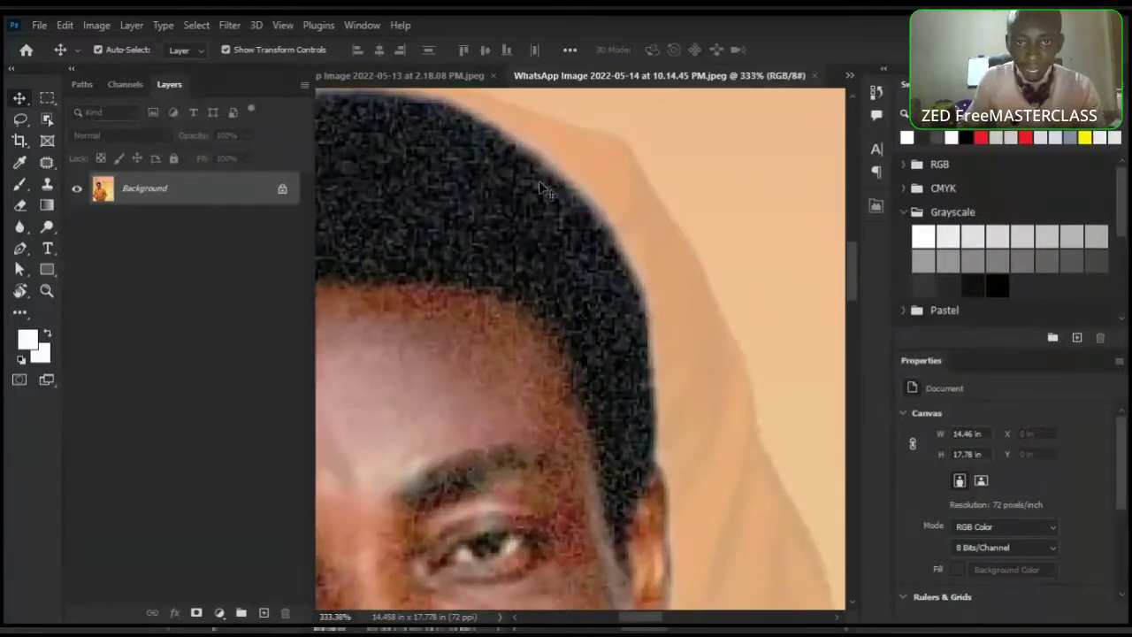
scroll(590, 181, "down", 2)
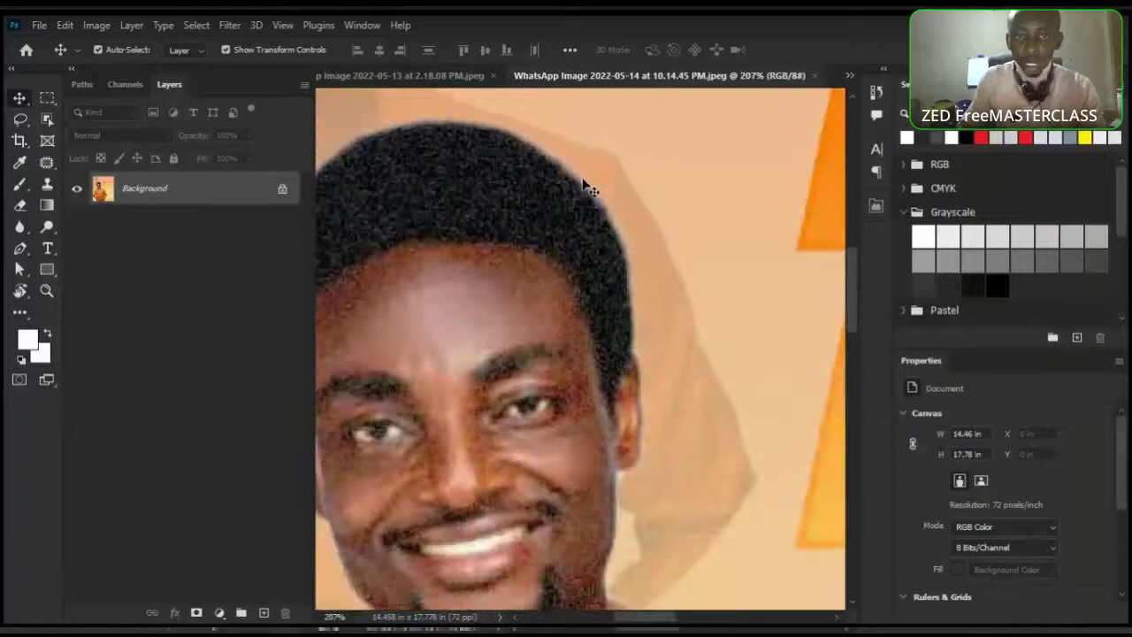
scroll(588, 181, "down", 3)
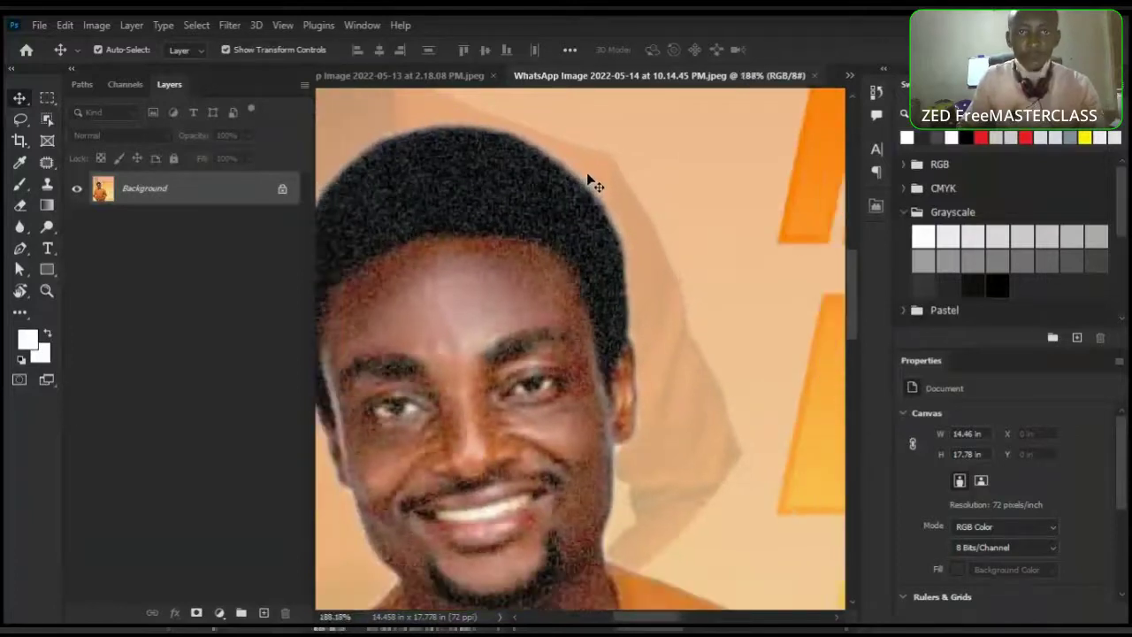
scroll(591, 177, "down", 2)
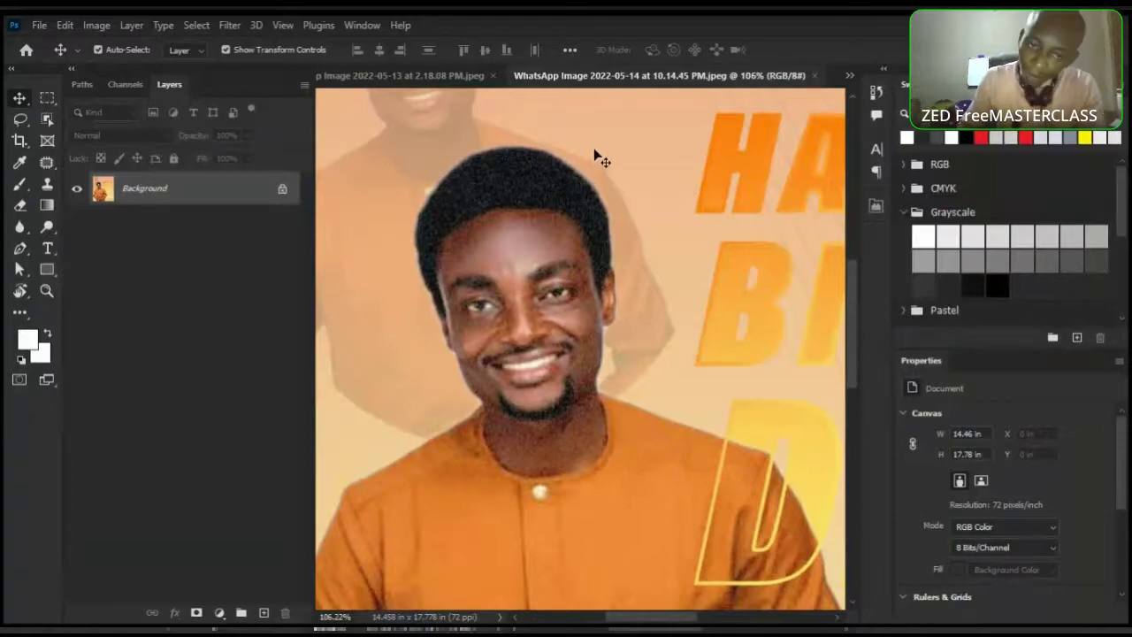
scroll(594, 154, "down", 5)
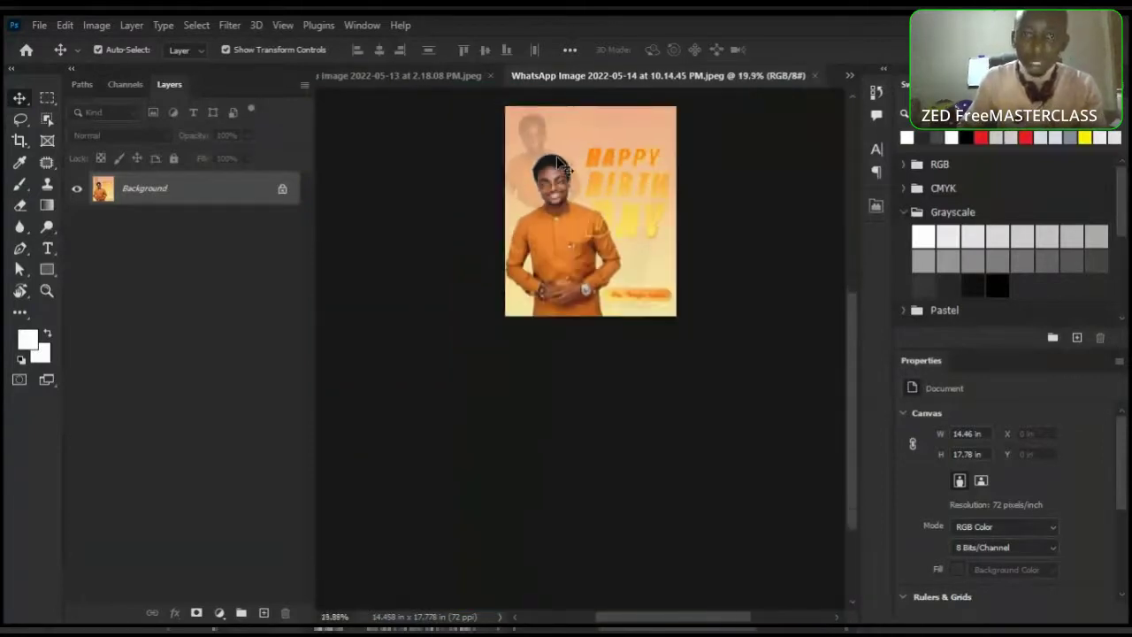
scroll(558, 162, "up", 3)
scroll(571, 172, "down", 2)
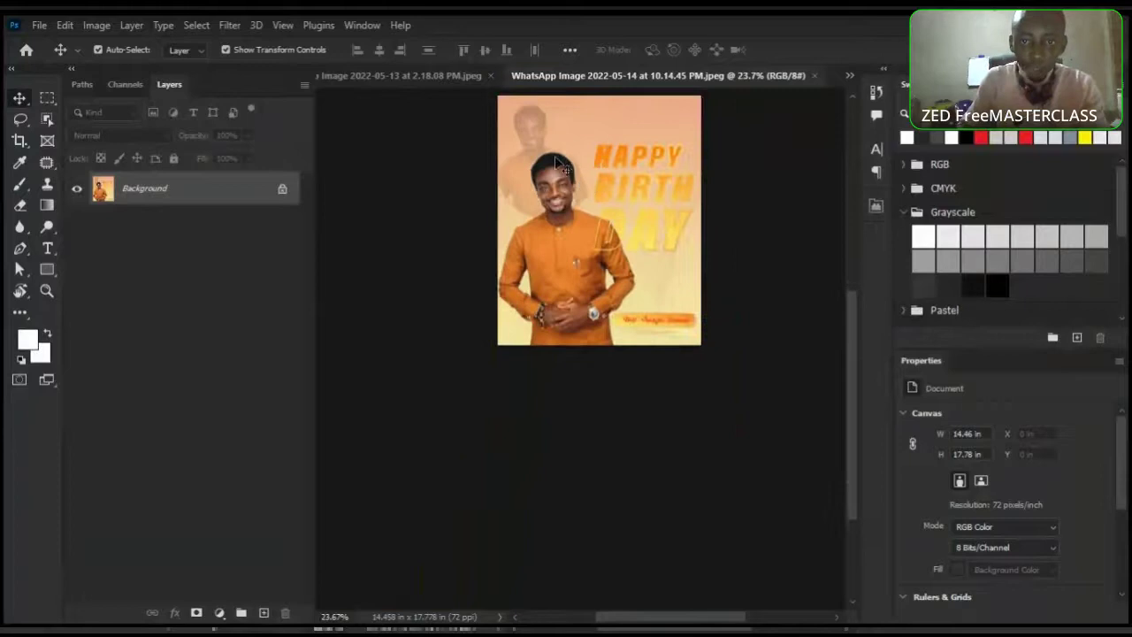
scroll(579, 174, "up", 4)
scroll(566, 182, "up", 7)
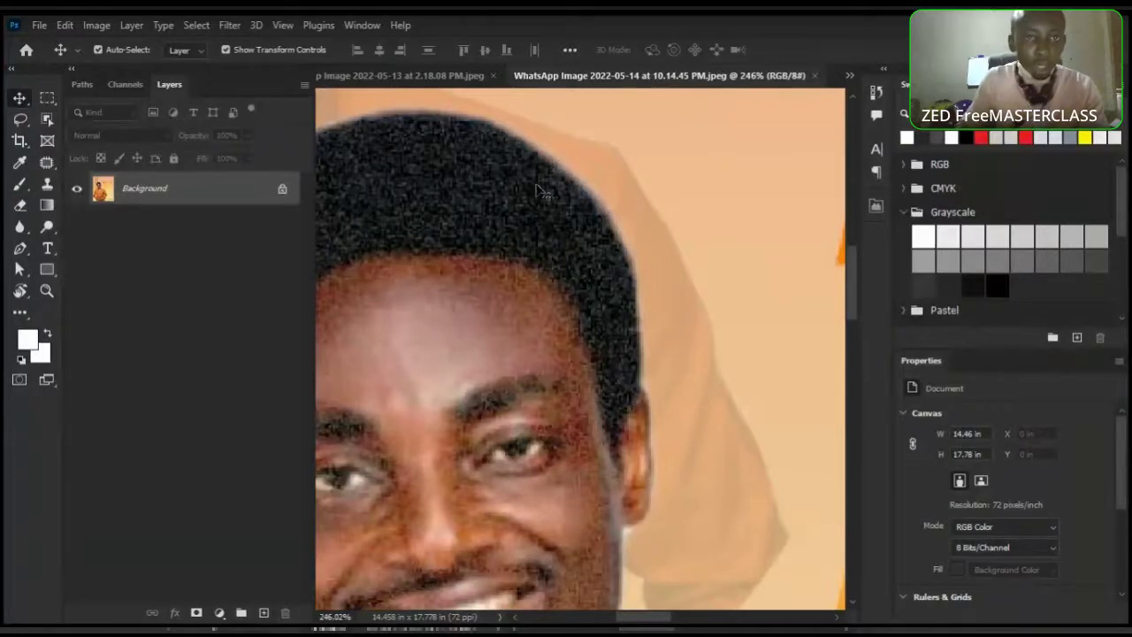
scroll(541, 190, "down", 2)
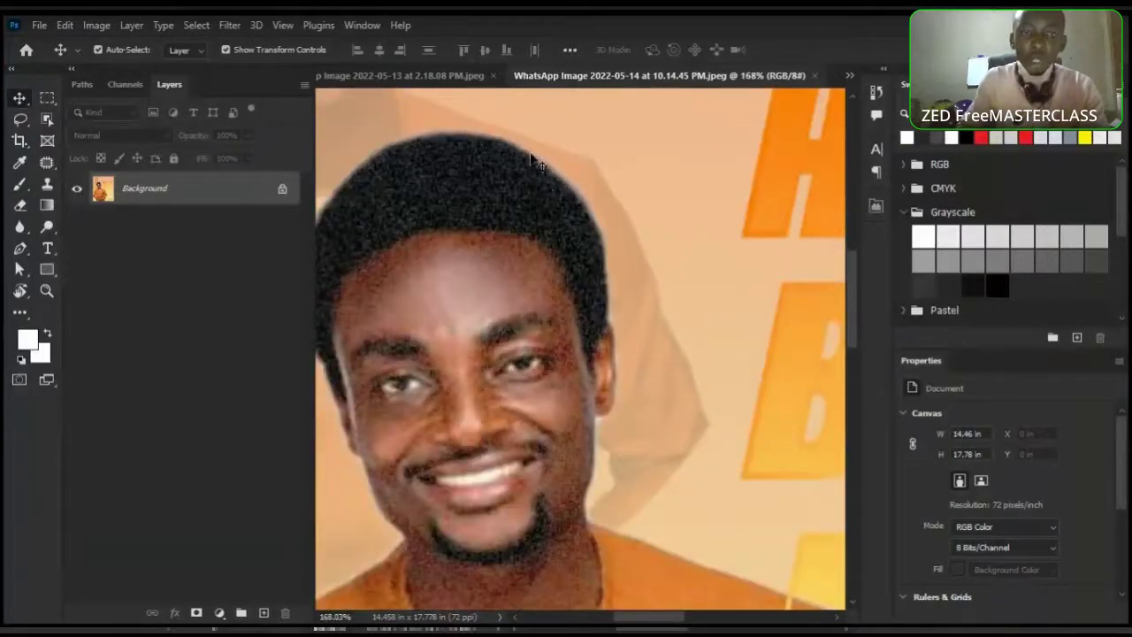
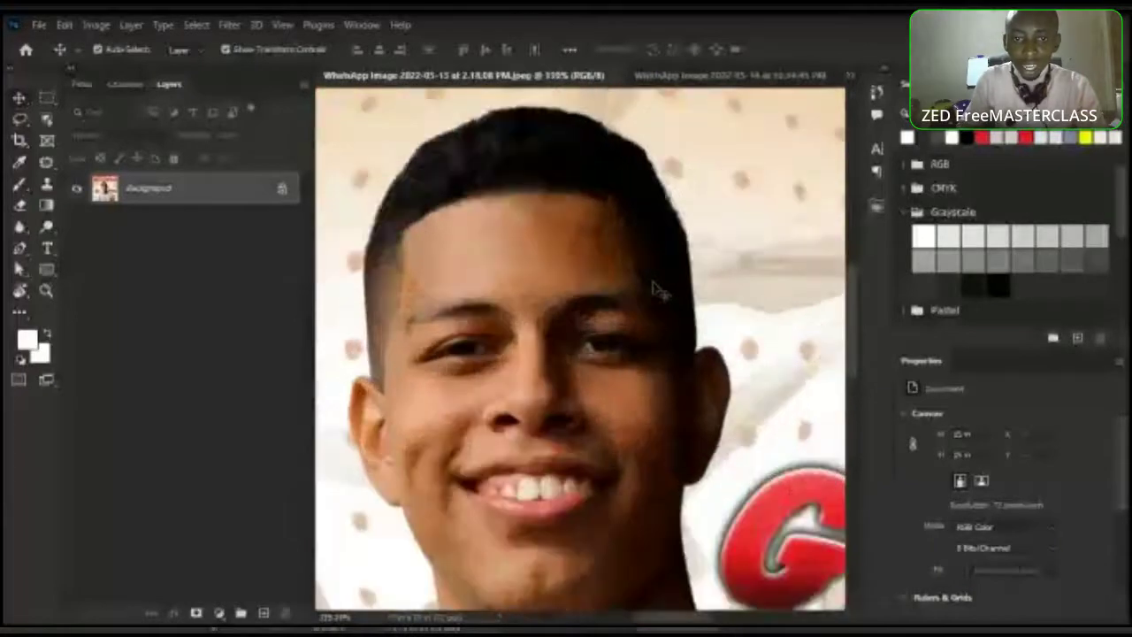
Examine the cutout edge along the shaded side of the man's head and ear on the red-lettered flyer, comparing it with the wider layout
scroll(677, 274, "up", 2)
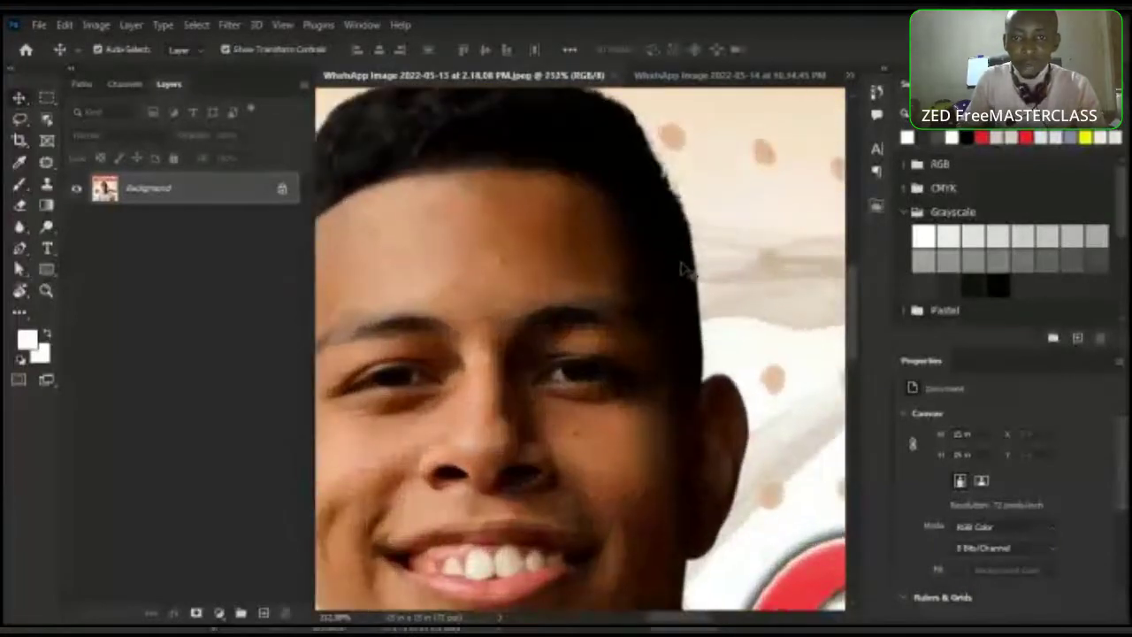
scroll(682, 271, "up", 2)
scroll(683, 272, "down", 2)
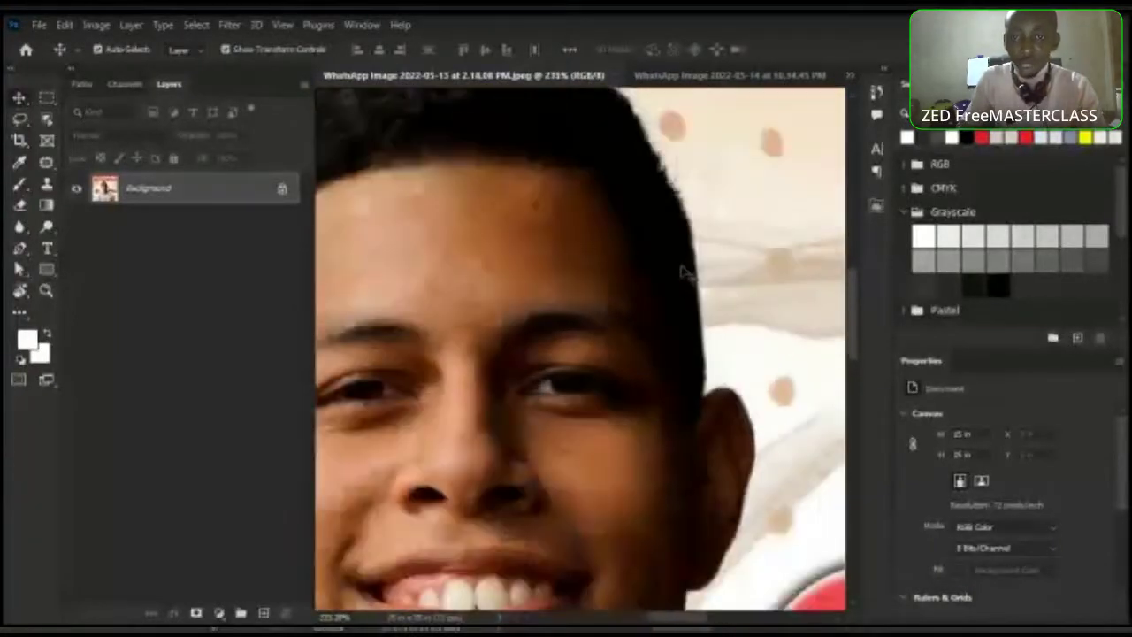
scroll(683, 273, "down", 4)
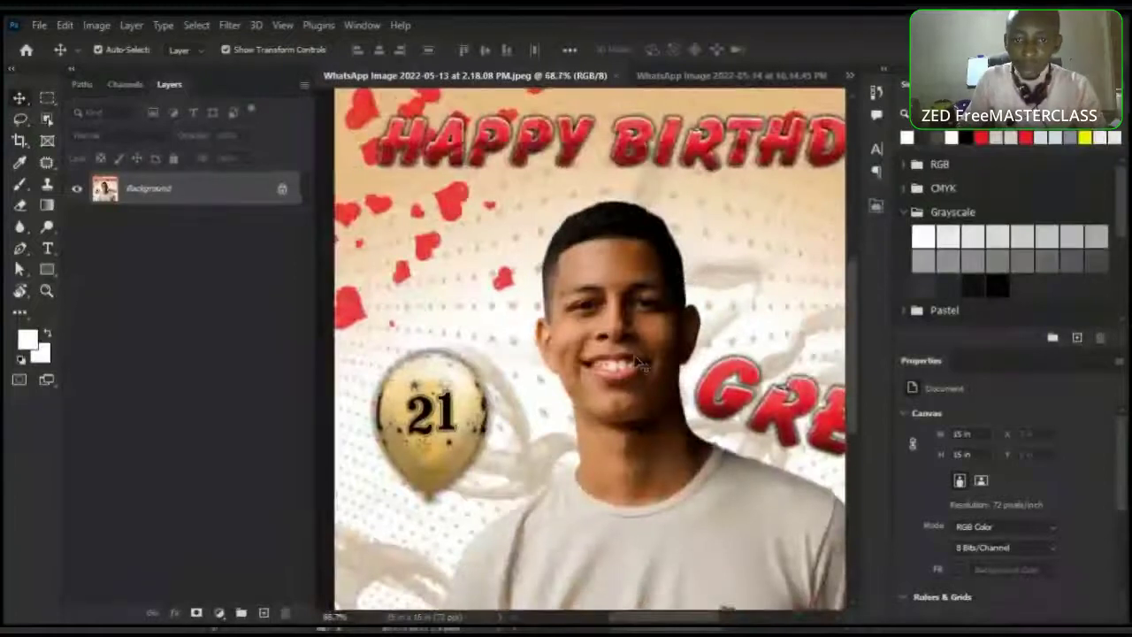
scroll(639, 354, "up", 1)
scroll(639, 350, "down", 2)
scroll(644, 352, "up", 1)
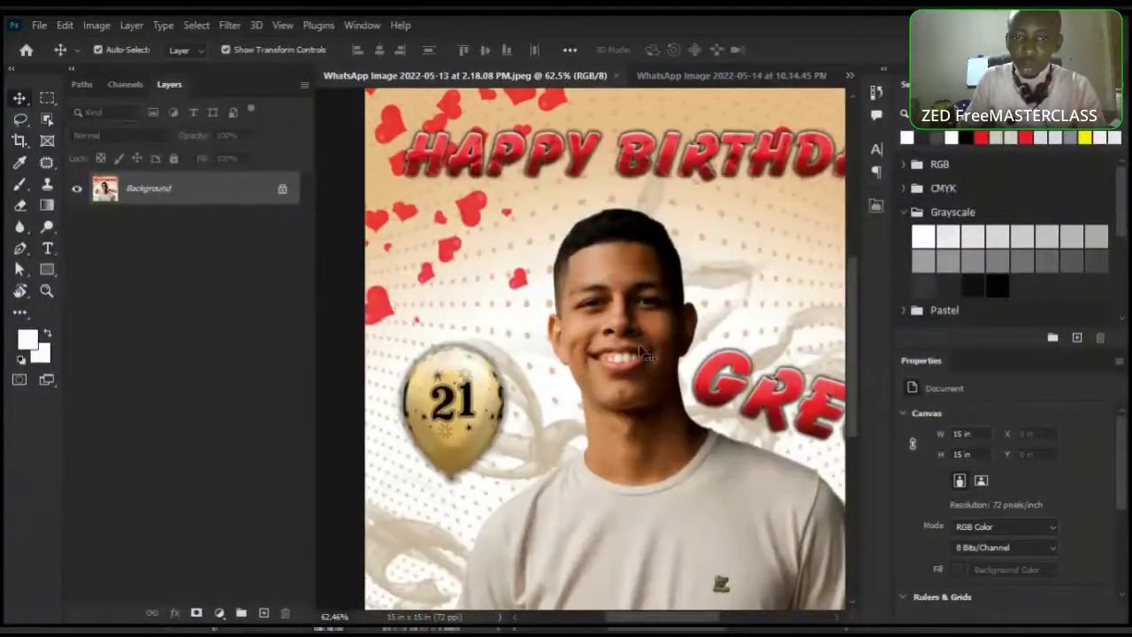
scroll(616, 513, "up", 1)
scroll(619, 501, "down", 2)
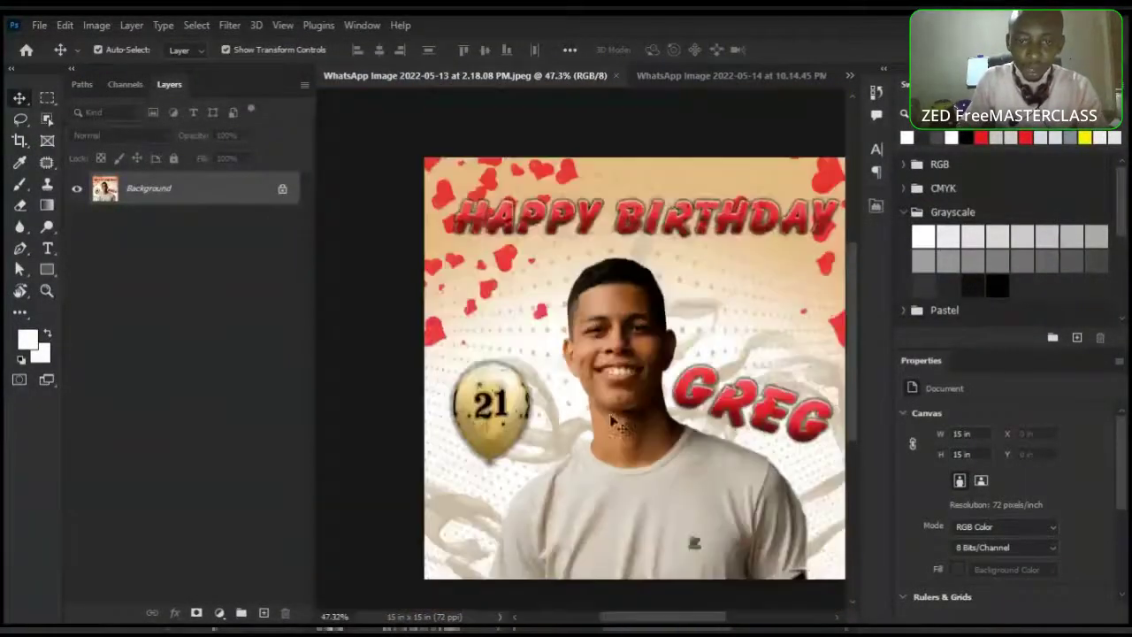
Inspect the top hairline edge of the man's cutout at about 400% zoom and compare it with the surrounding flyer
scroll(615, 248, "up", 3)
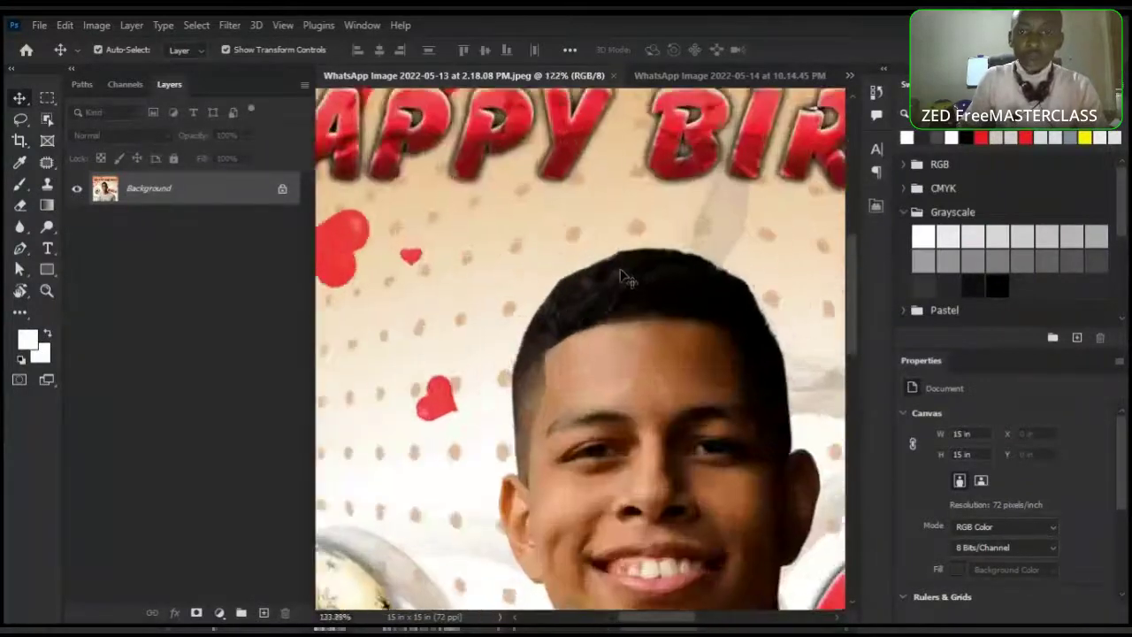
scroll(624, 266, "up", 3)
scroll(632, 244, "down", 1)
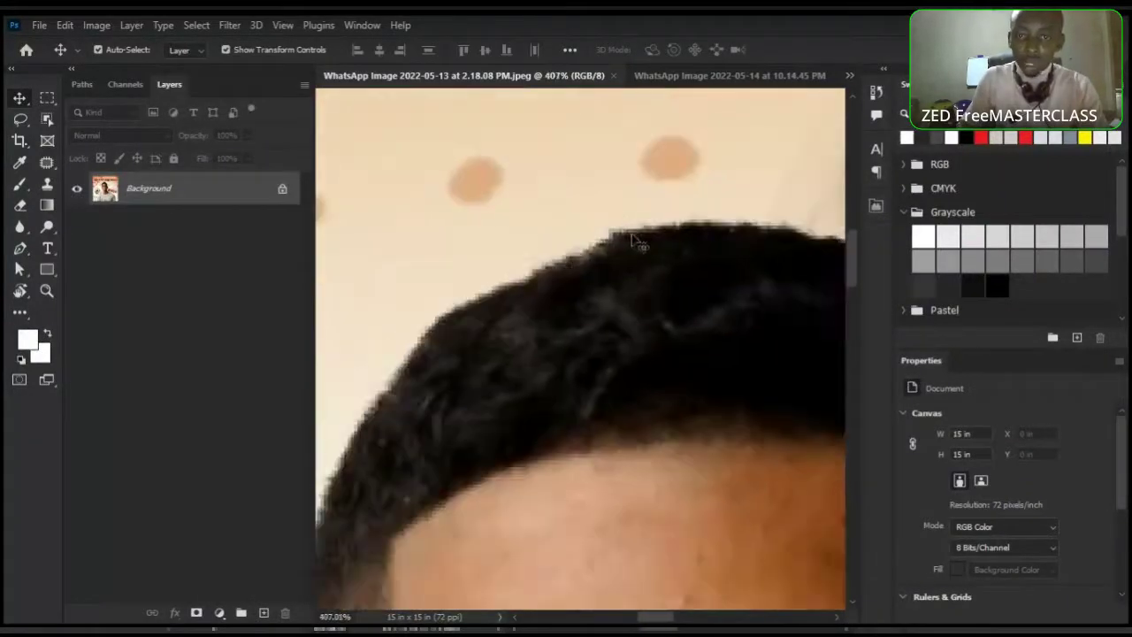
scroll(631, 239, "down", 4)
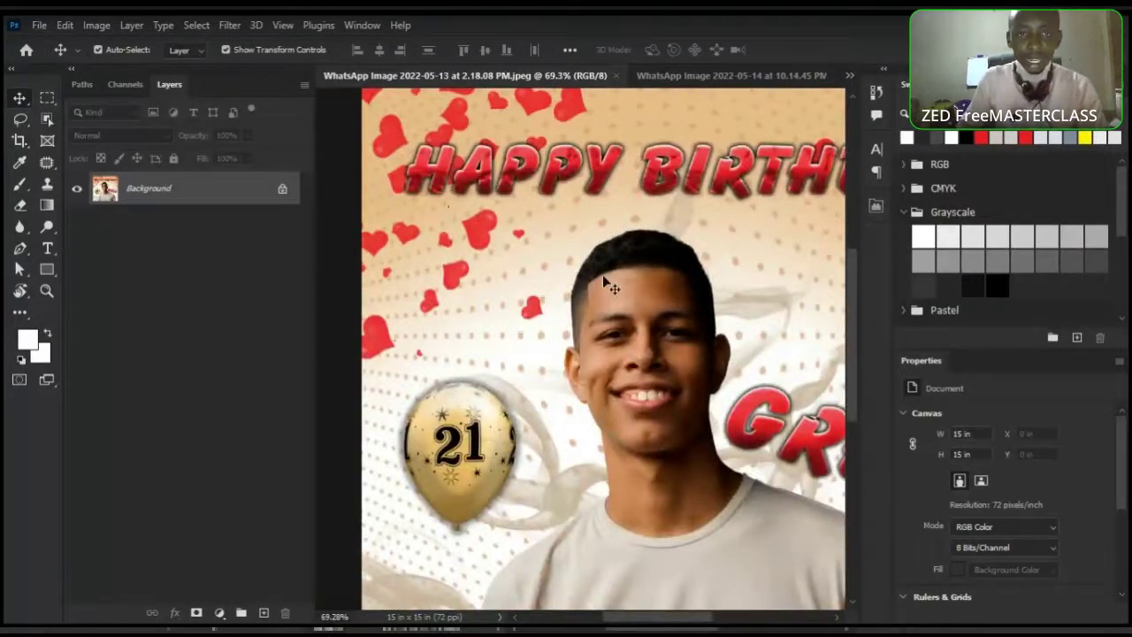
scroll(605, 281, "down", 2)
scroll(629, 276, "up", 2)
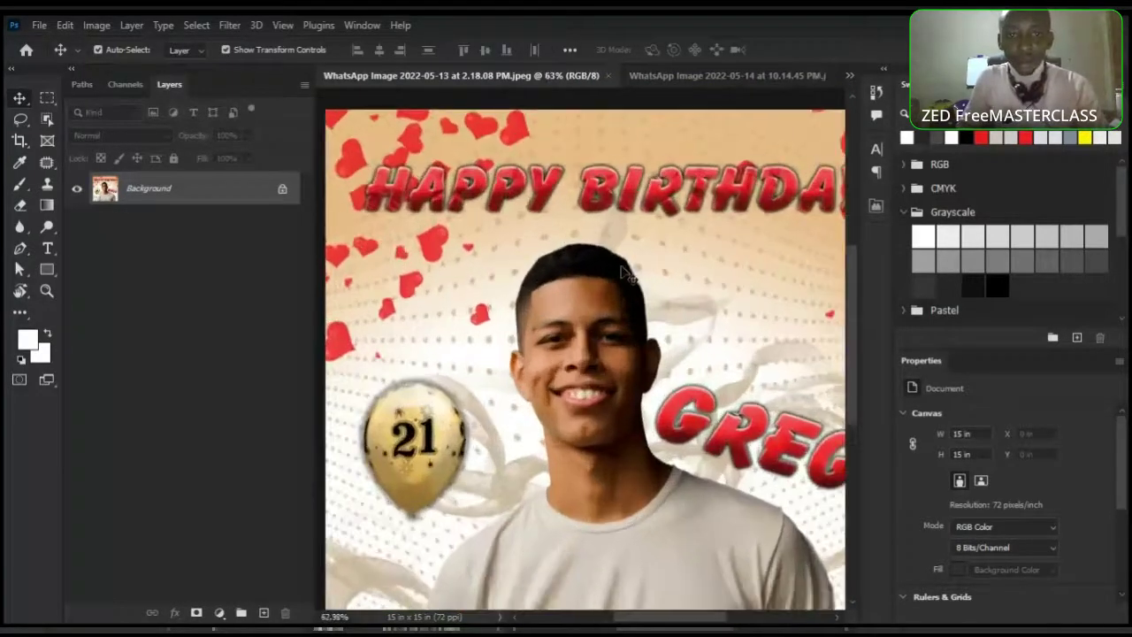
Switch to assigment.jpg, show its Background layer and hide the osmond portrait3 layer to view the assignment artwork
left_click(679, 78)
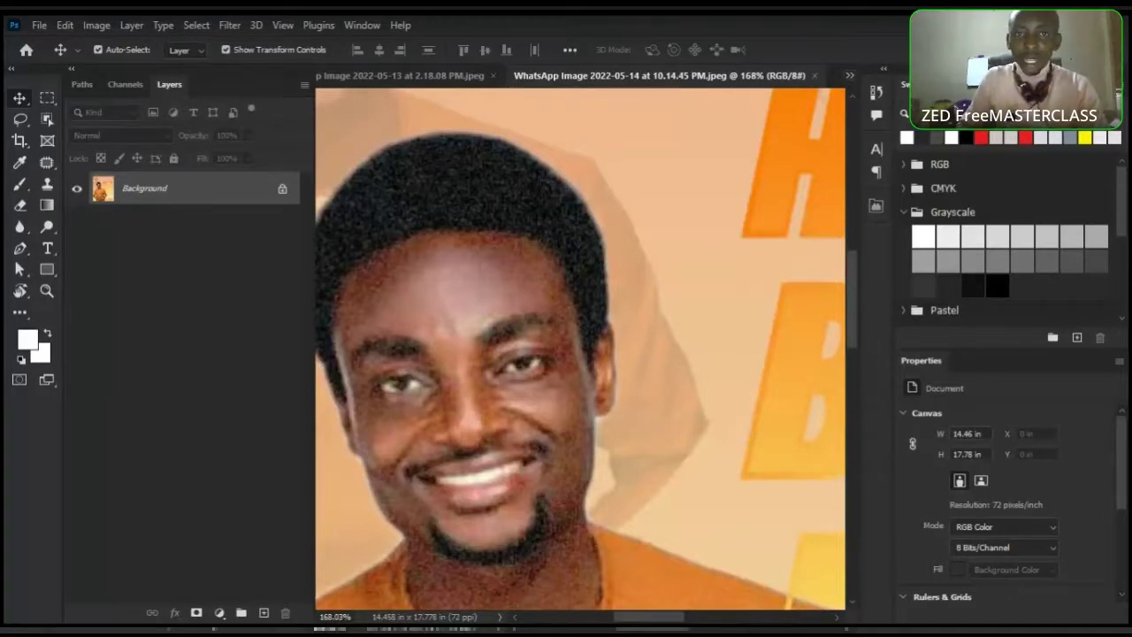
key("ctrl+Tab")
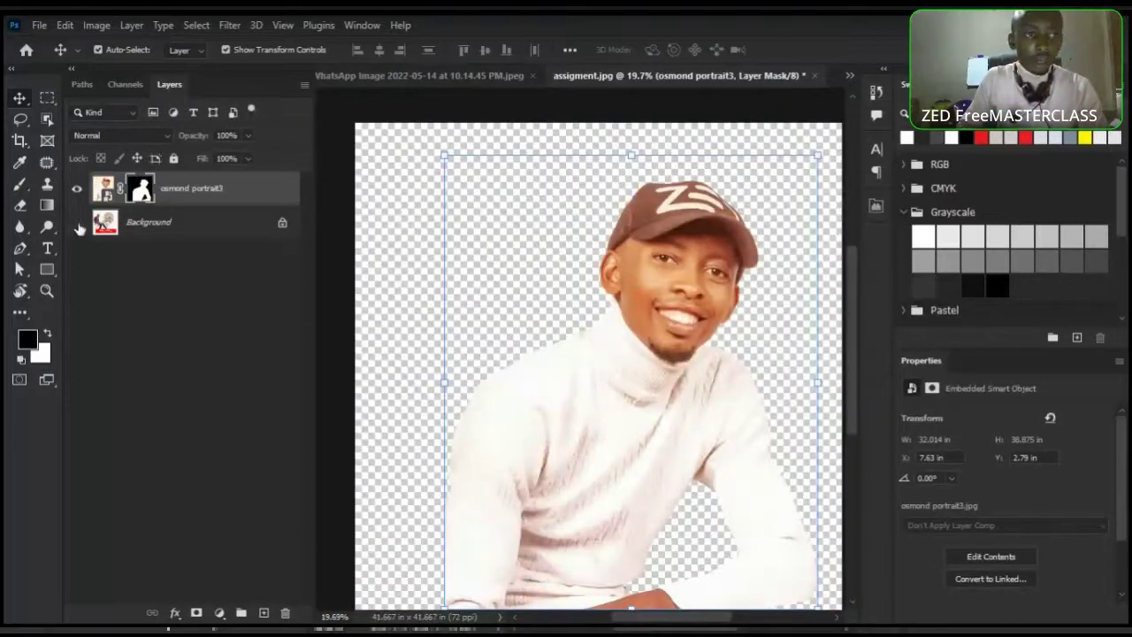
left_click(77, 222)
left_click(77, 189)
scroll(584, 183, "down", 2)
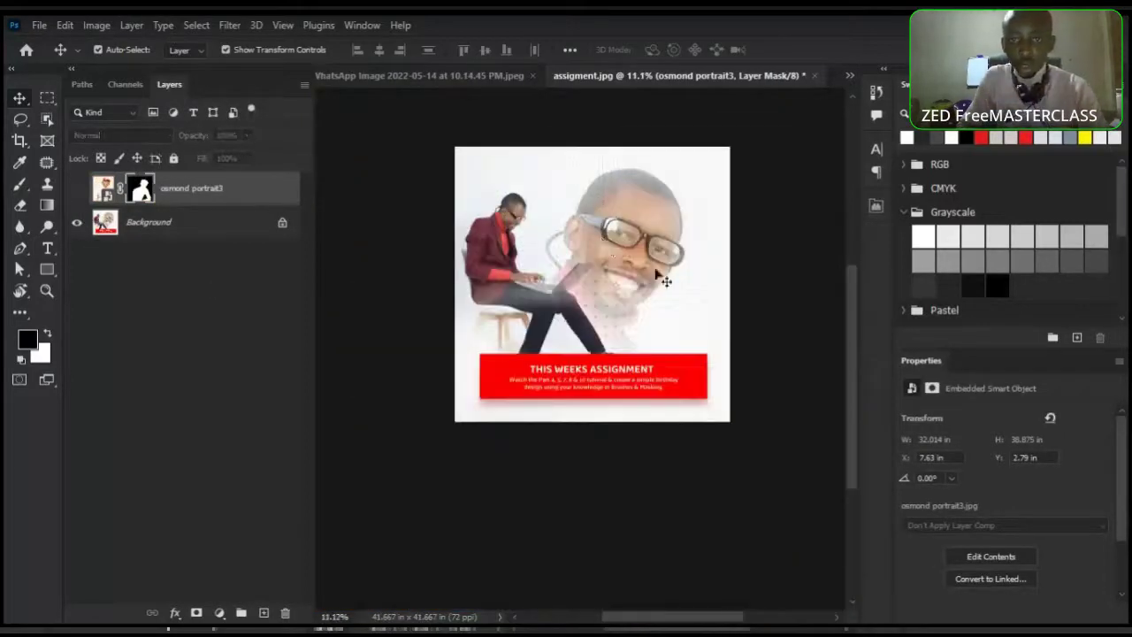
scroll(682, 271, "up", 4)
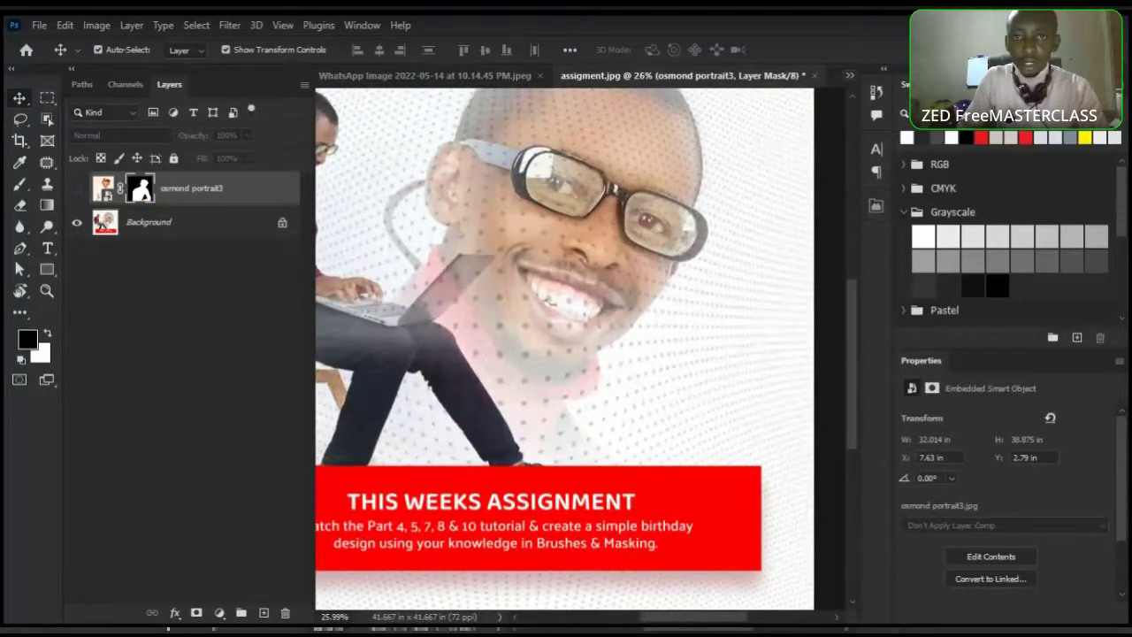
Return to the red-lettered birthday flyer with the gold 21 balloon and view its whole layout
left_click(425, 75)
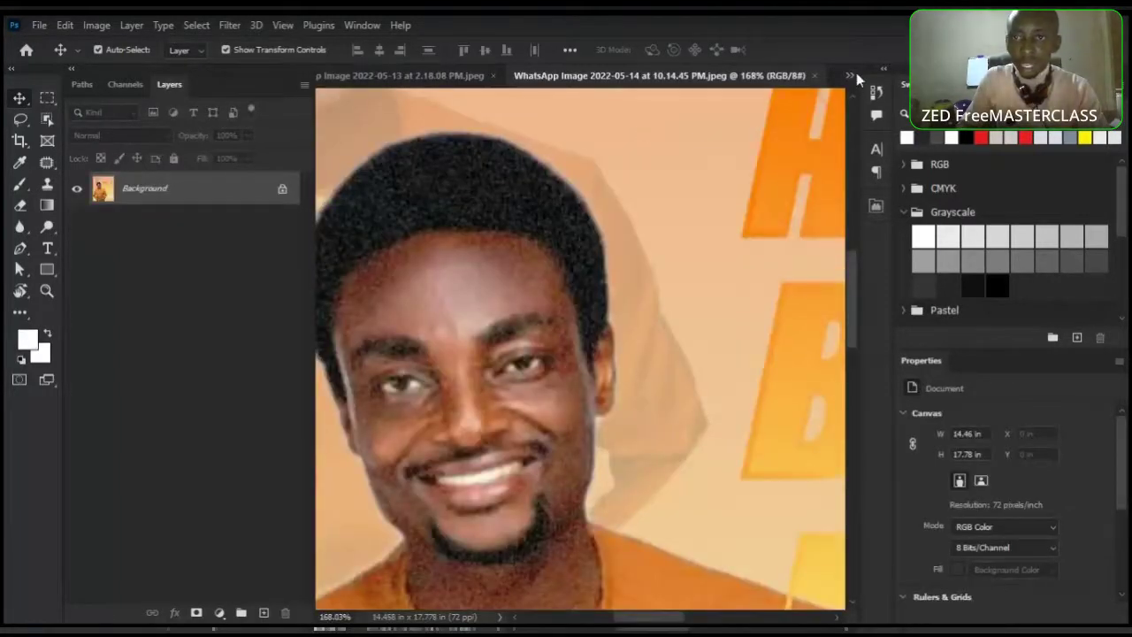
left_click(398, 75)
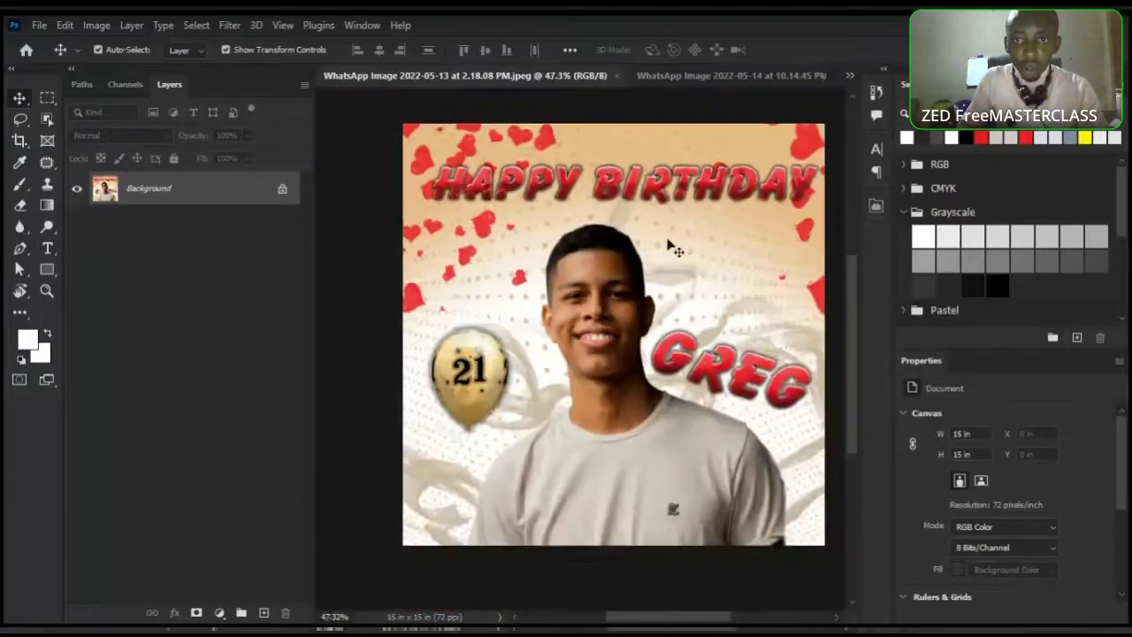
key("ctrl+0")
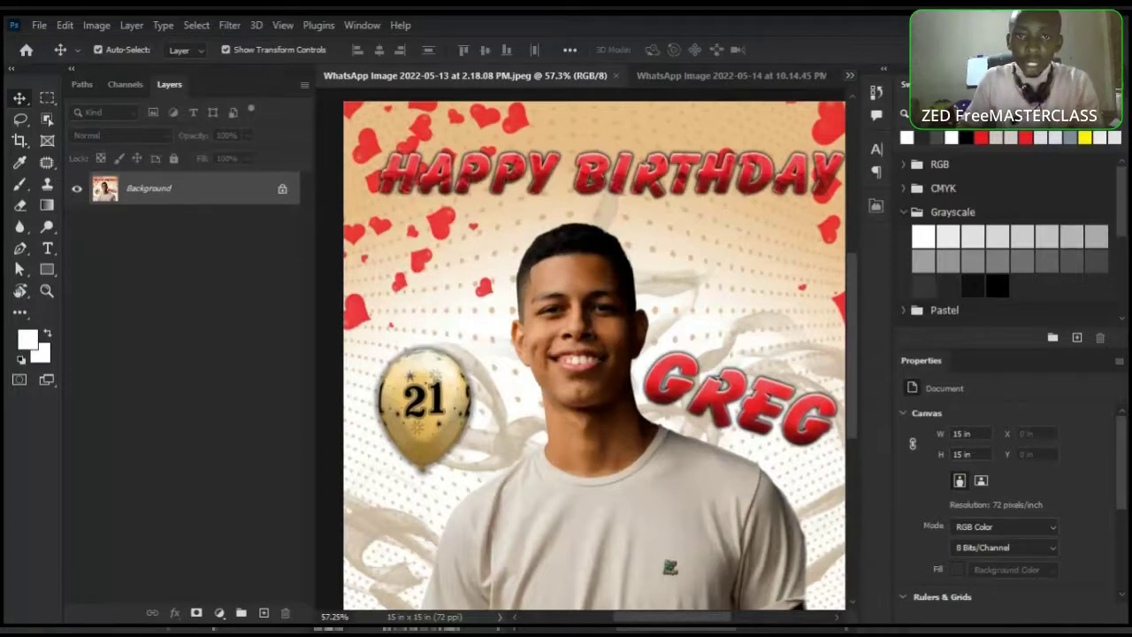
Switch to assigment.jpg and view the whole assignment artwork with its faded face and red banner
key("ctrl+Tab")
key("ctrl+Tab")
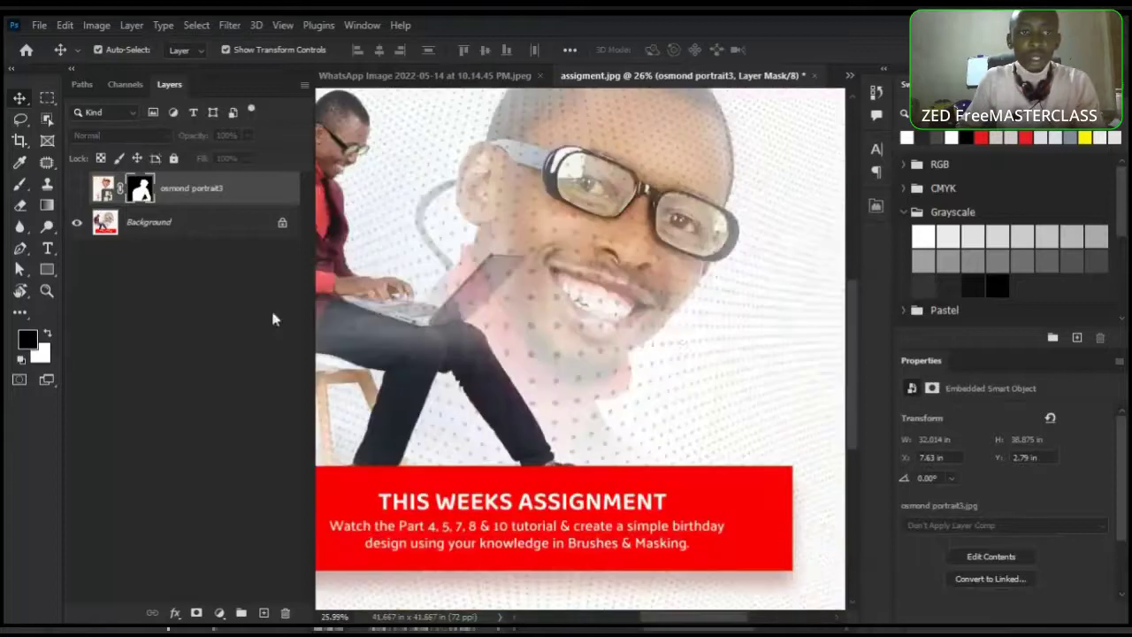
key("ctrl+0")
scroll(610, 287, "up", 2)
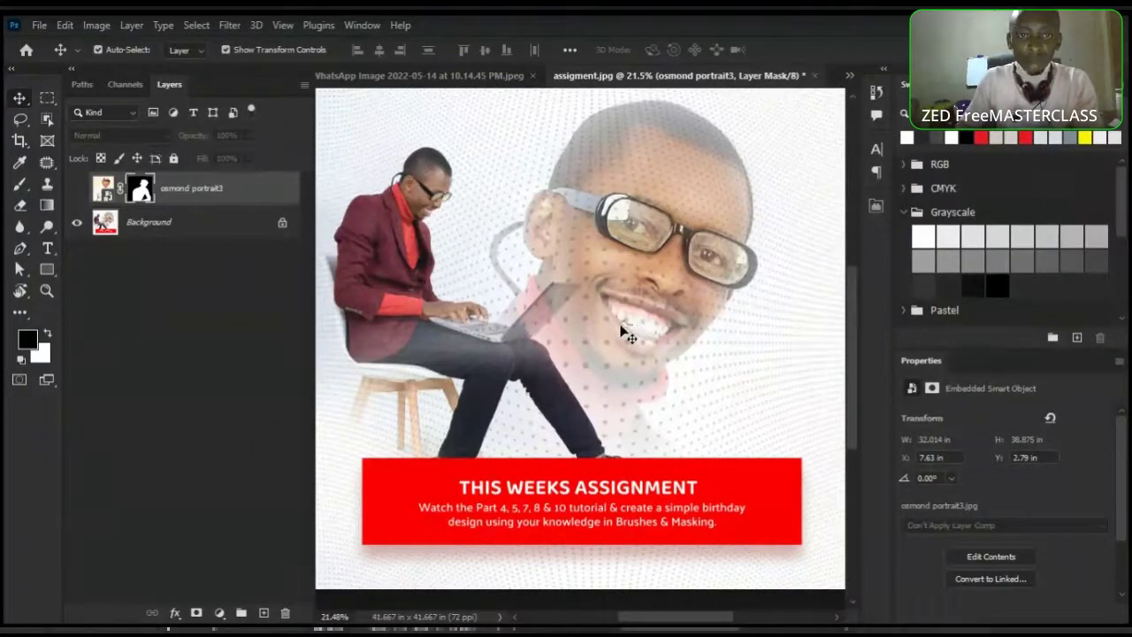
Switch to the orange Happy Birthday flyer and review its full layout, including the faded duplicate portrait behind the man
left_click(433, 76)
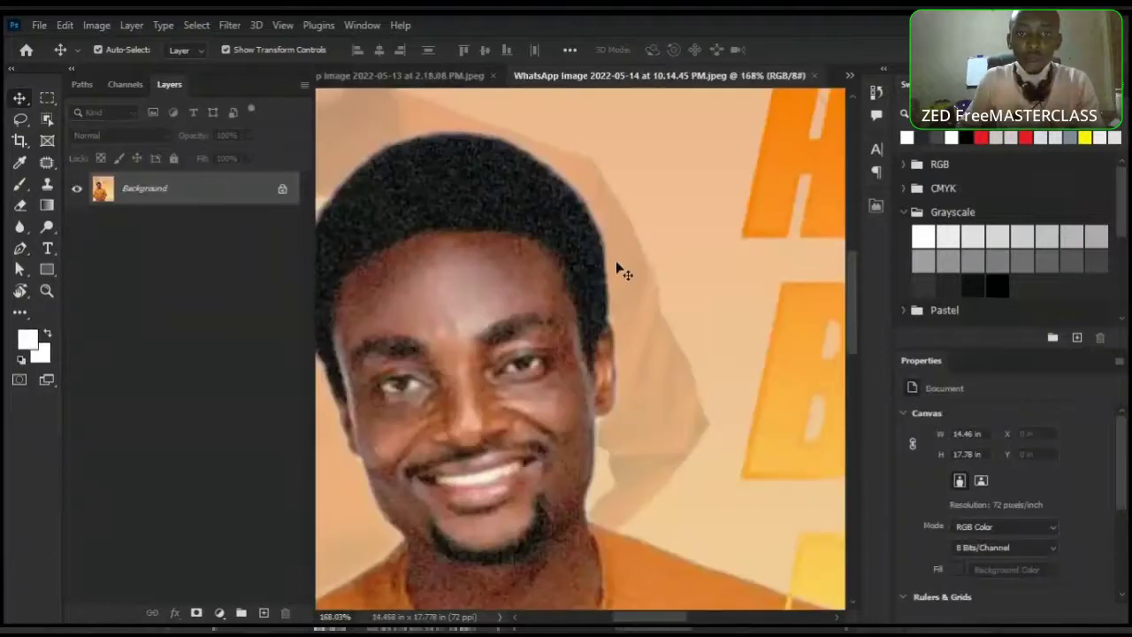
scroll(620, 271, "down", 5)
scroll(730, 361, "up", 3)
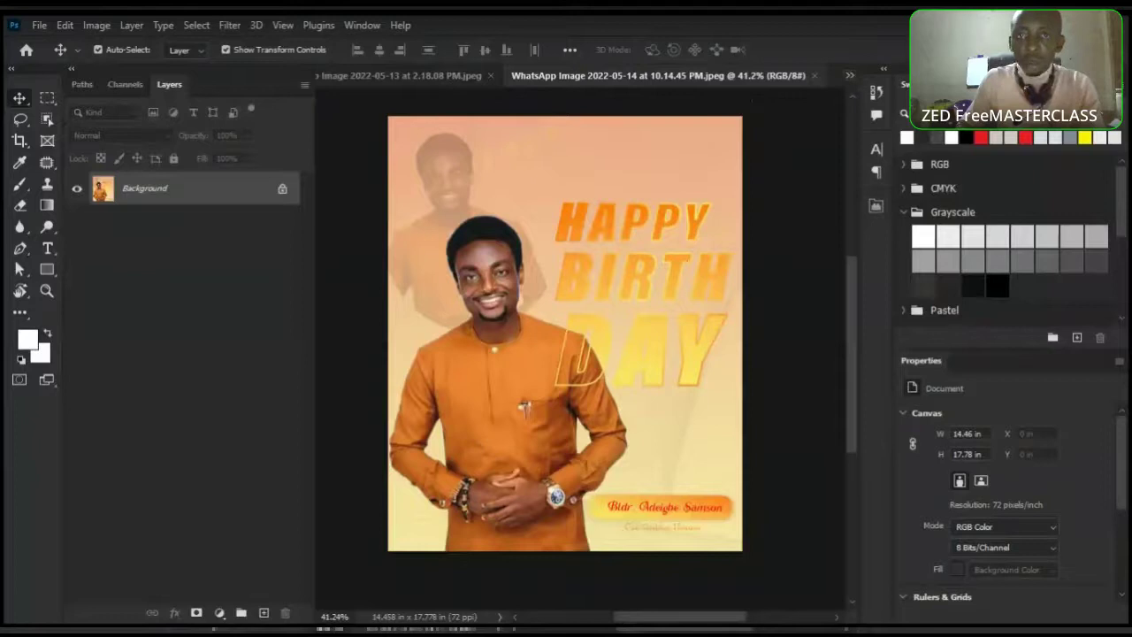
Go back to assigment.jpg and examine how the large faded face blends with the seated man and laptop
key("ctrl+Tab")
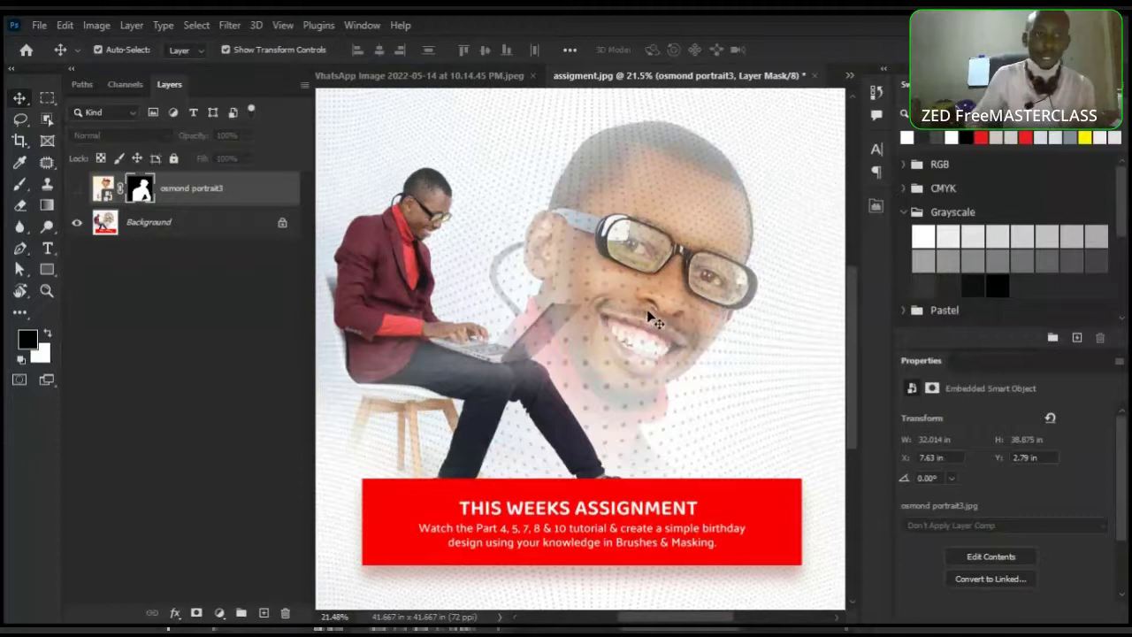
scroll(597, 396, "up", 3)
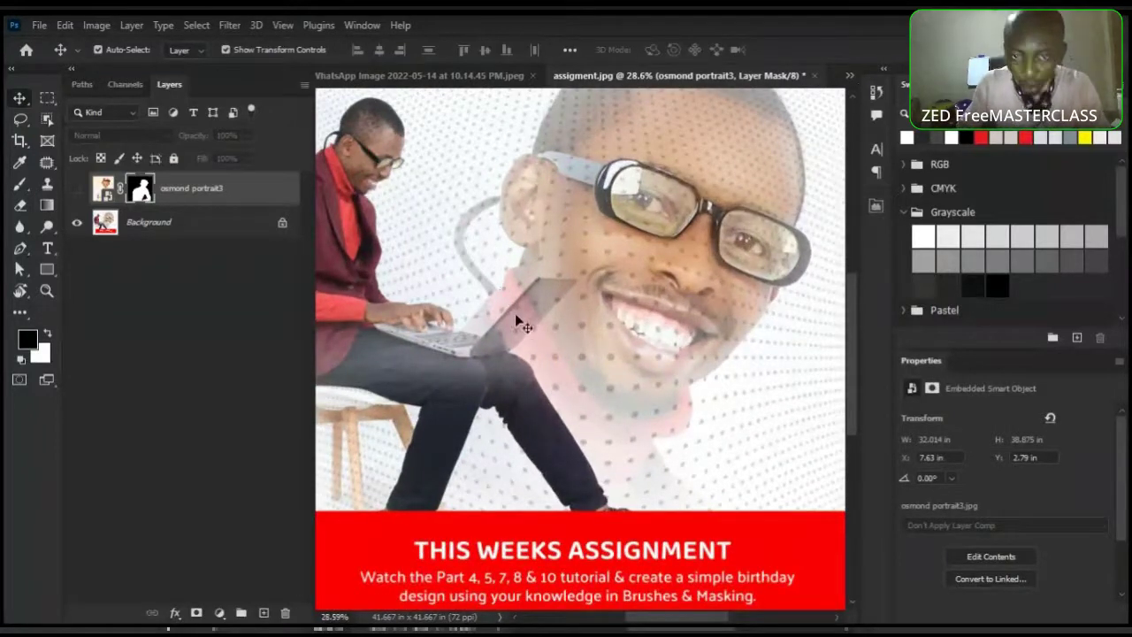
scroll(609, 445, "down", 3)
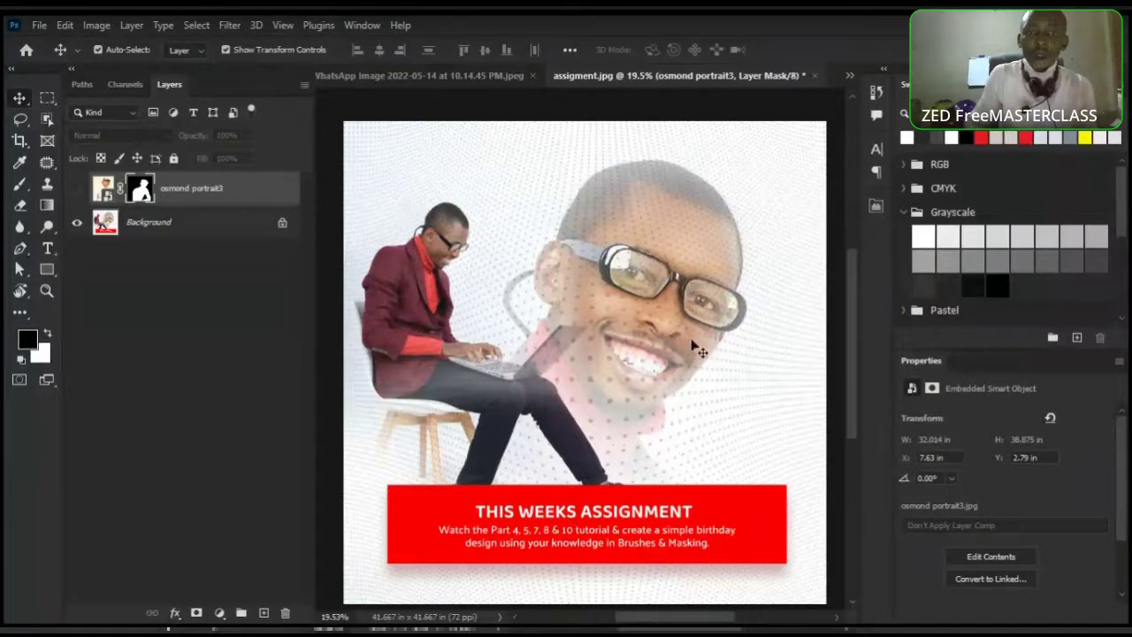
scroll(652, 235, "up", 2)
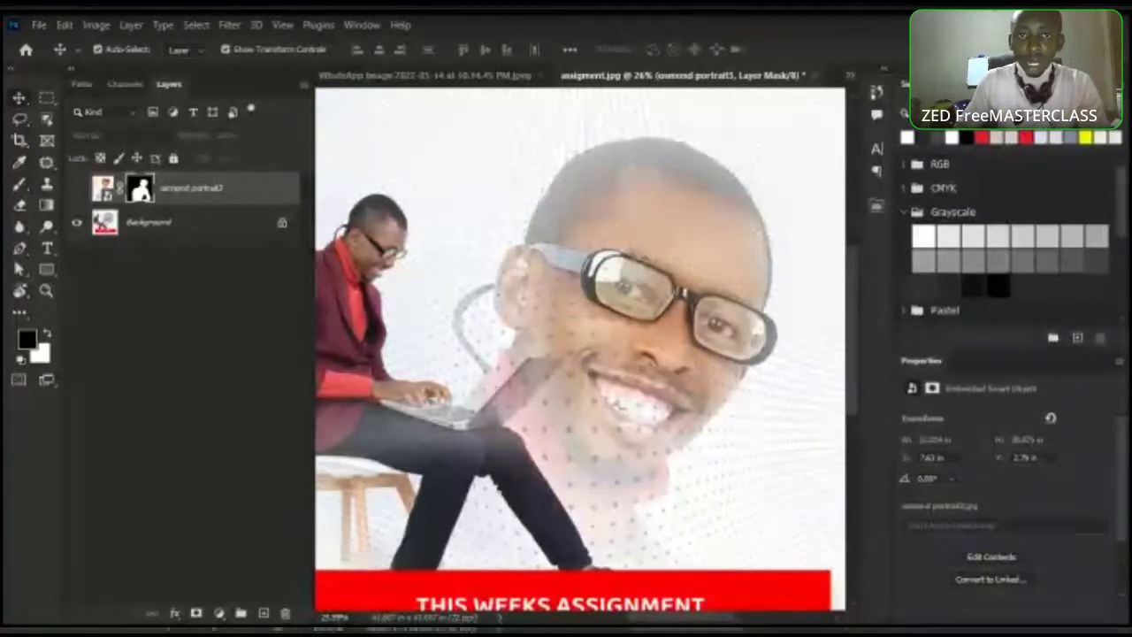
Hide the Background layer and add a new empty layer directly beneath the osmond portrait3 layer
left_click(79, 225)
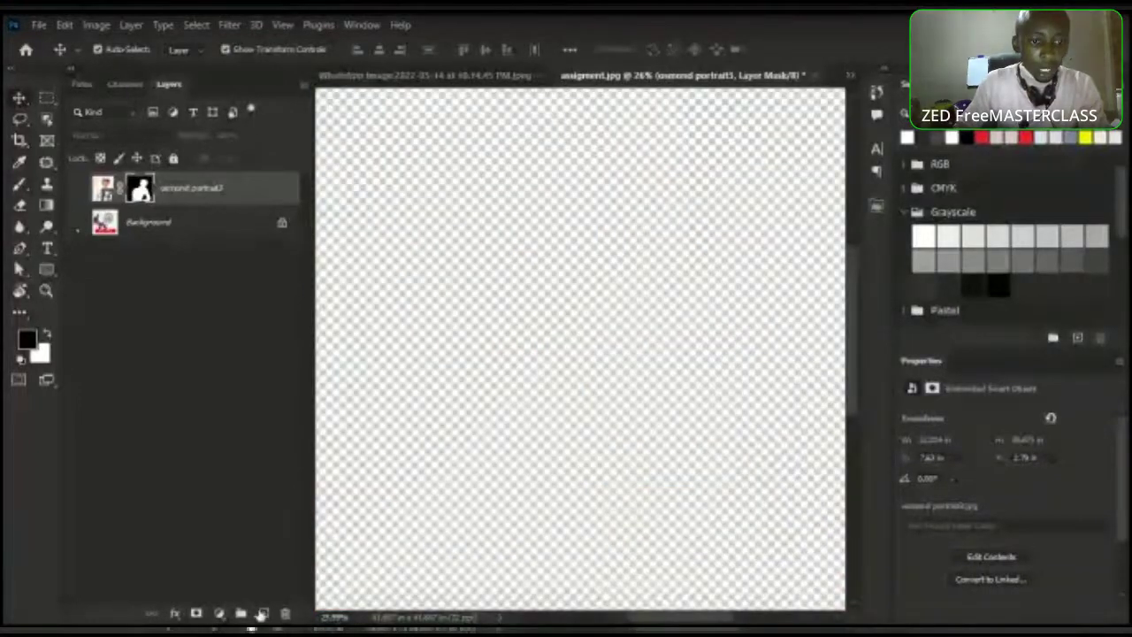
left_click(263, 613)
left_click_drag(159, 191, 162, 228)
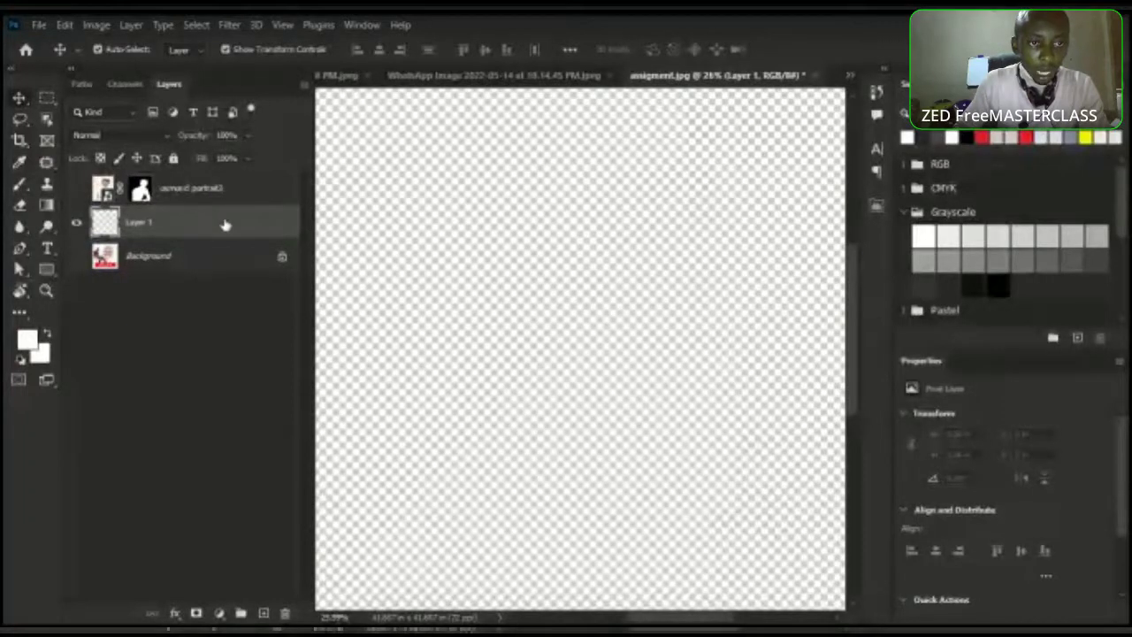
scroll(566, 248, "down", 2)
scroll(566, 256, "up", 1)
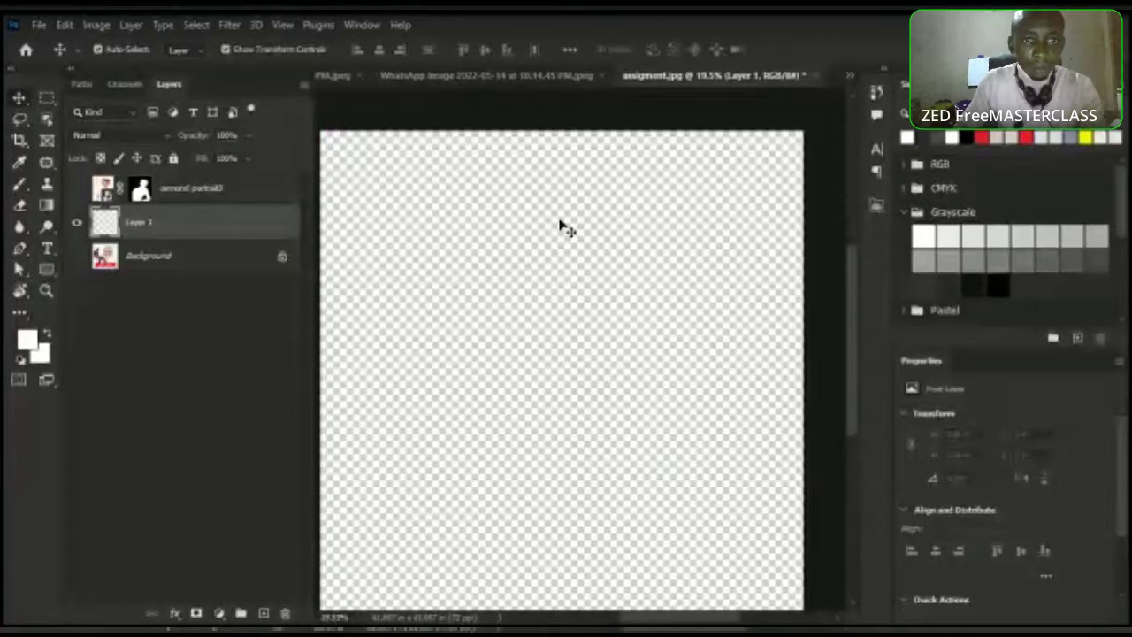
scroll(682, 207, "down", 2)
scroll(540, 197, "up", 1)
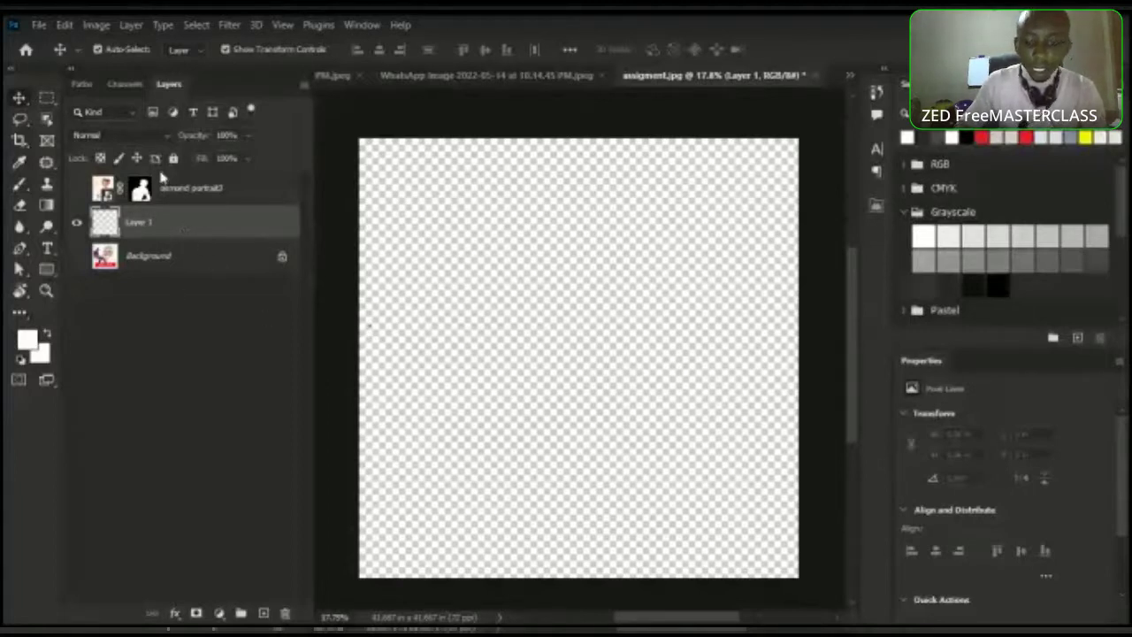
Fill Layer 1 with White in Normal mode at 100% opacity
key("shift+F5")
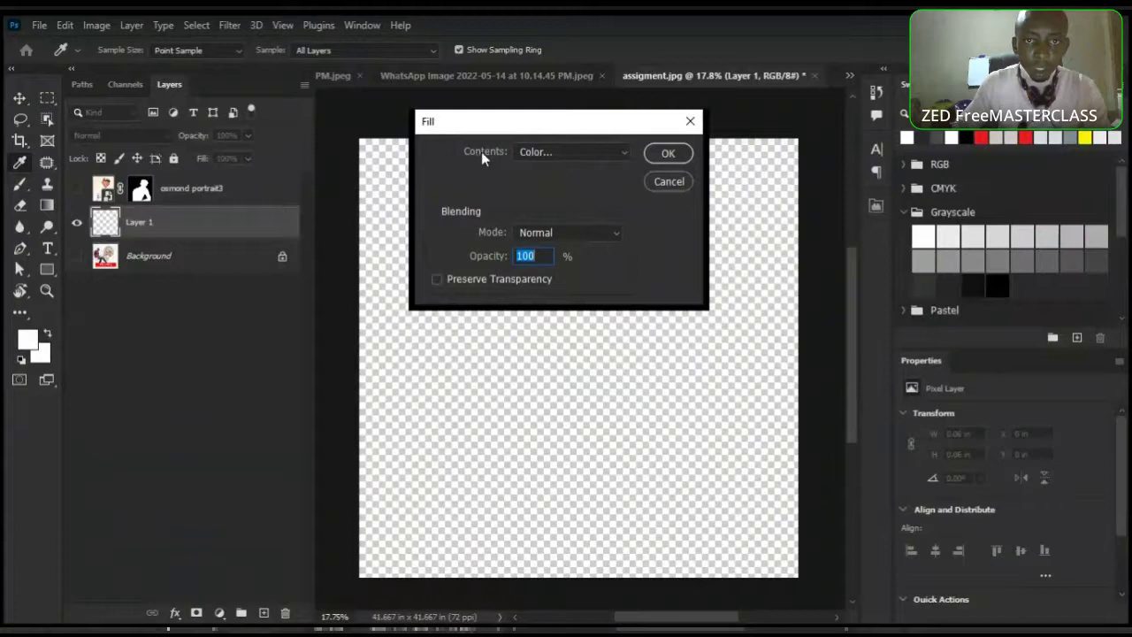
left_click(570, 152)
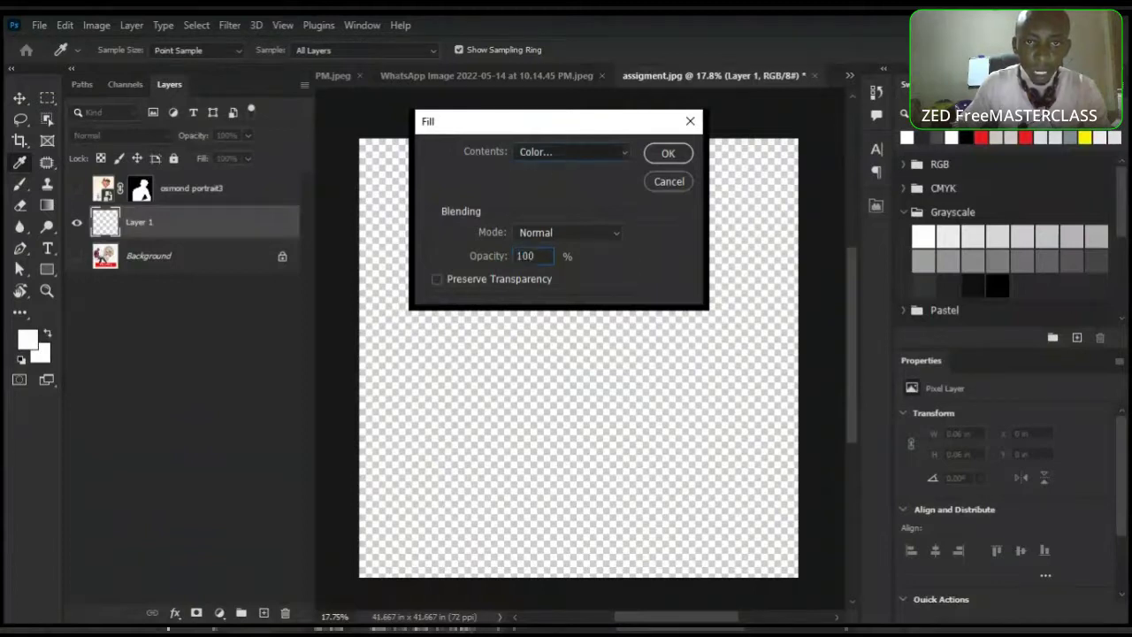
left_click(543, 313)
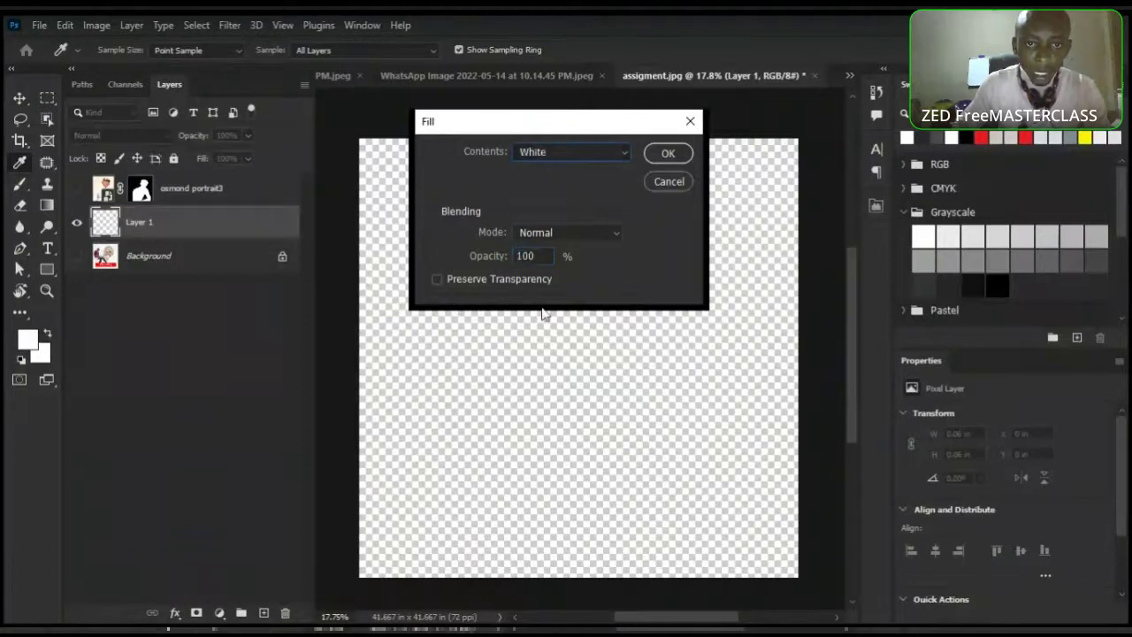
left_click(668, 155)
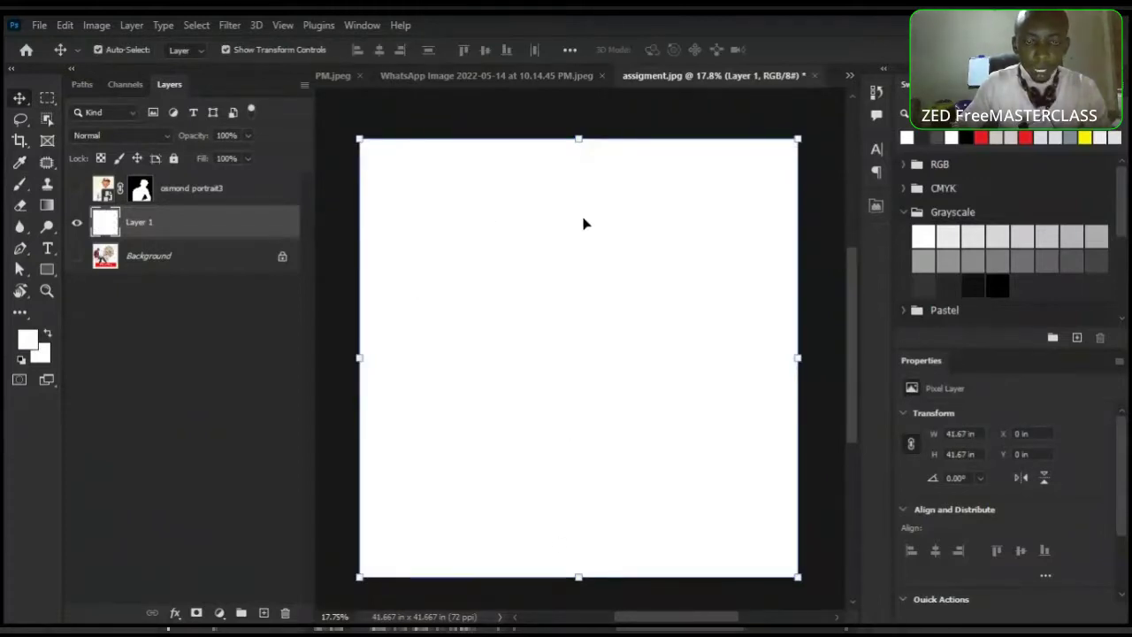
Show the osmond portrait3 layer and scale it up to about 199%, positioning the capped face to fill the white canvas
left_click(77, 189)
left_click_drag(651, 292, 605, 303)
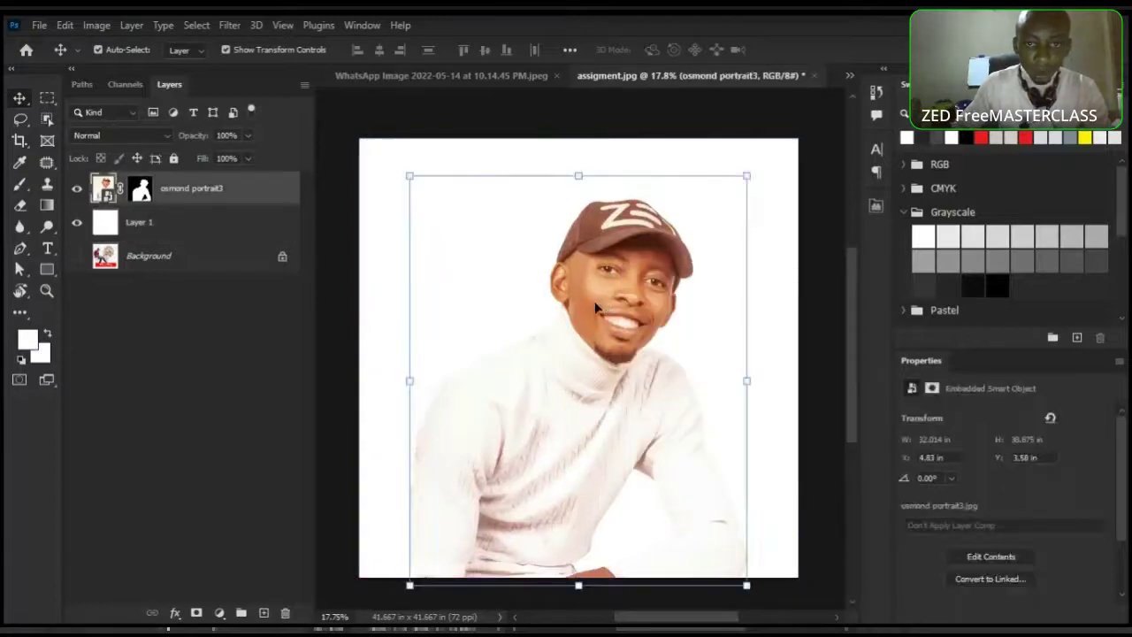
scroll(594, 301, "down", 5)
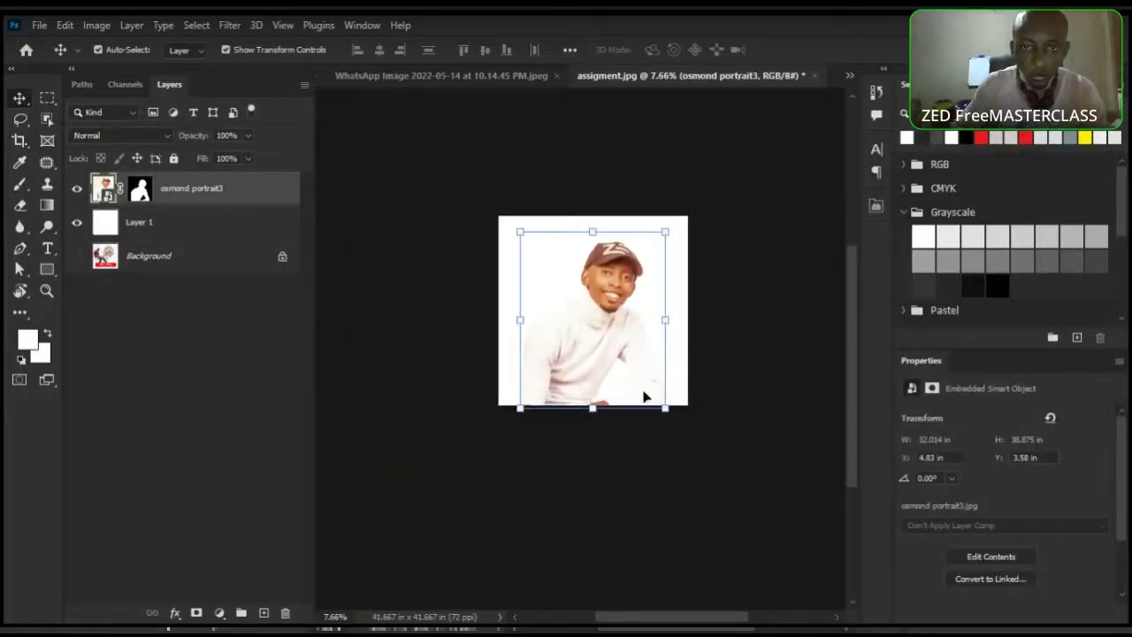
key("ctrl+t")
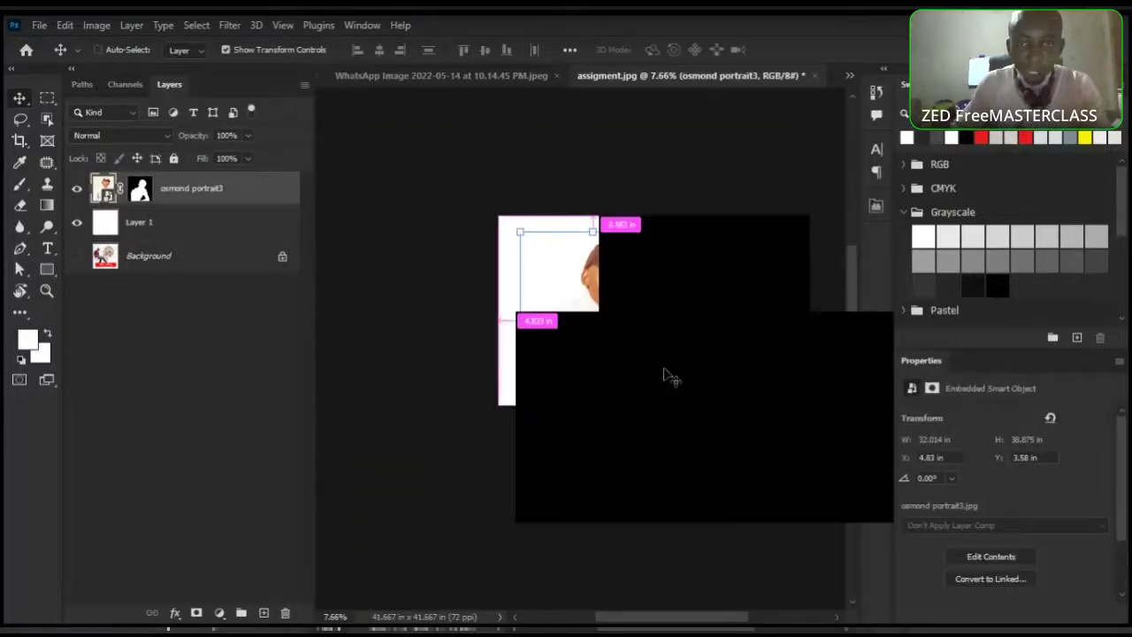
left_click_drag(667, 232, 738, 139)
left_click_drag(625, 268, 598, 333)
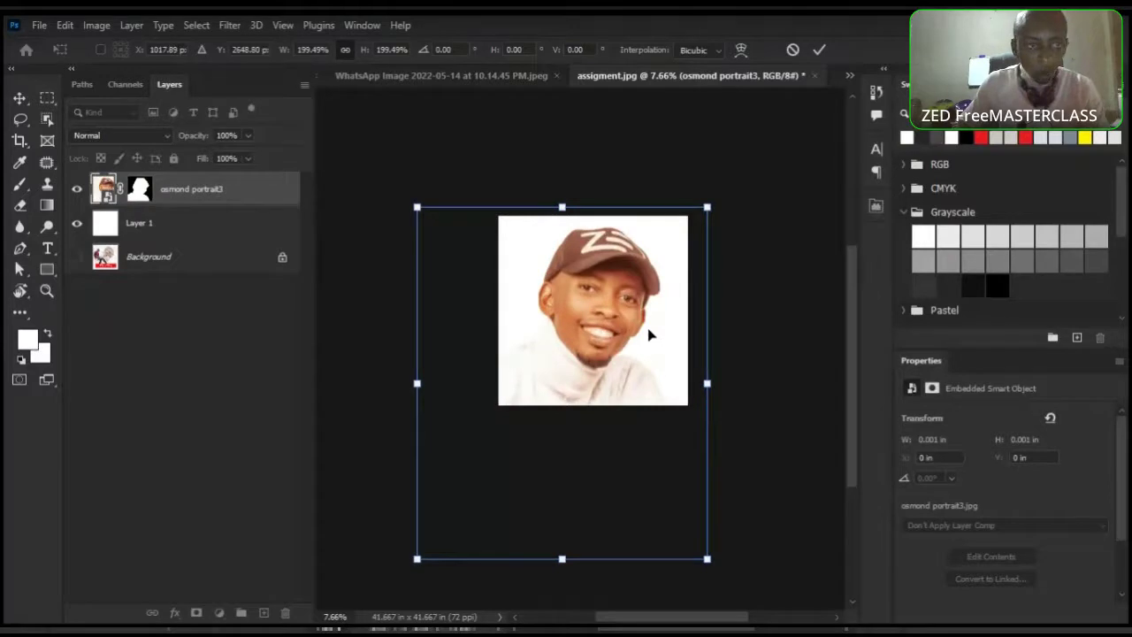
key("Escape")
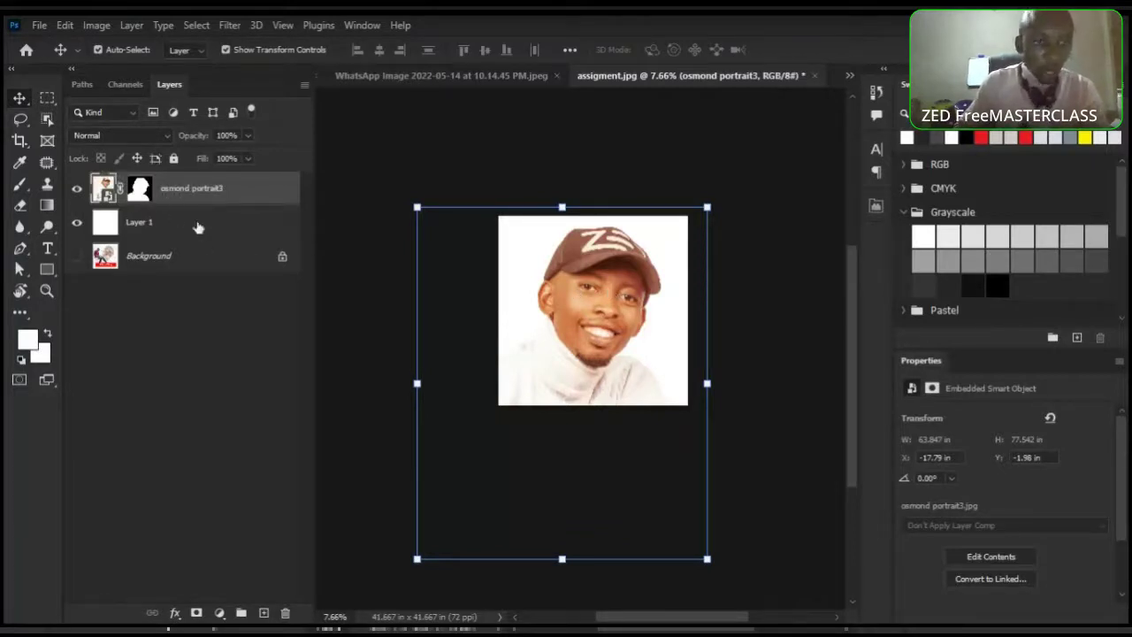
Create a layer group above the portrait and move the osmond portrait3 layer into it, leaving the group collapsed
left_click(241, 612)
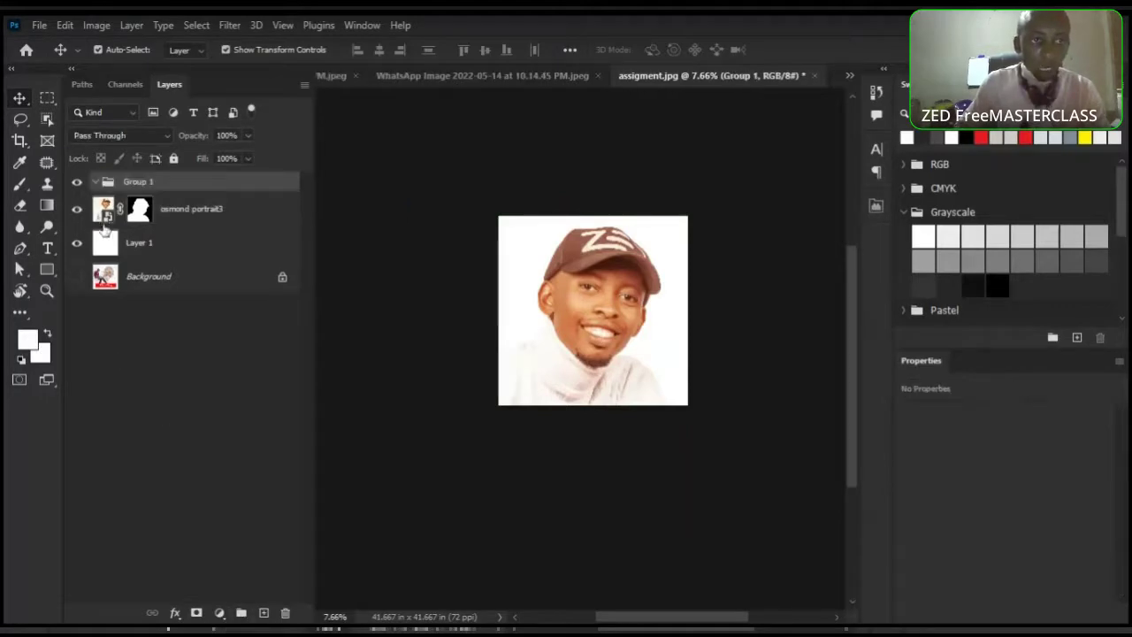
left_click(96, 182)
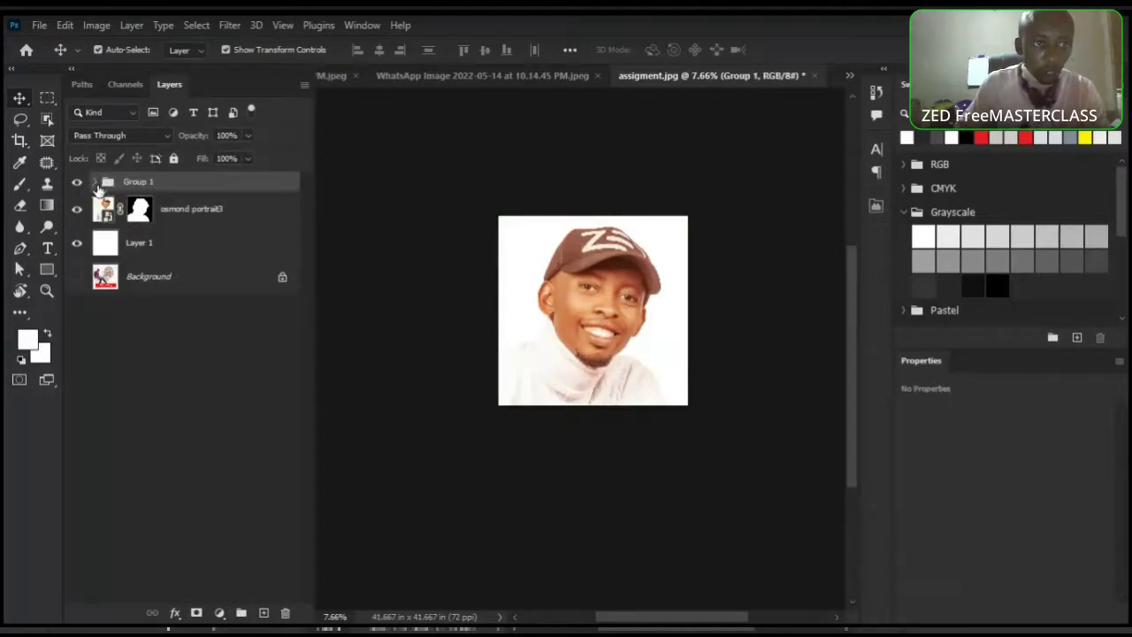
mouse_move(104, 209)
left_mouse_down()
mouse_move(103, 189)
mouse_move(100, 198)
left_mouse_up()
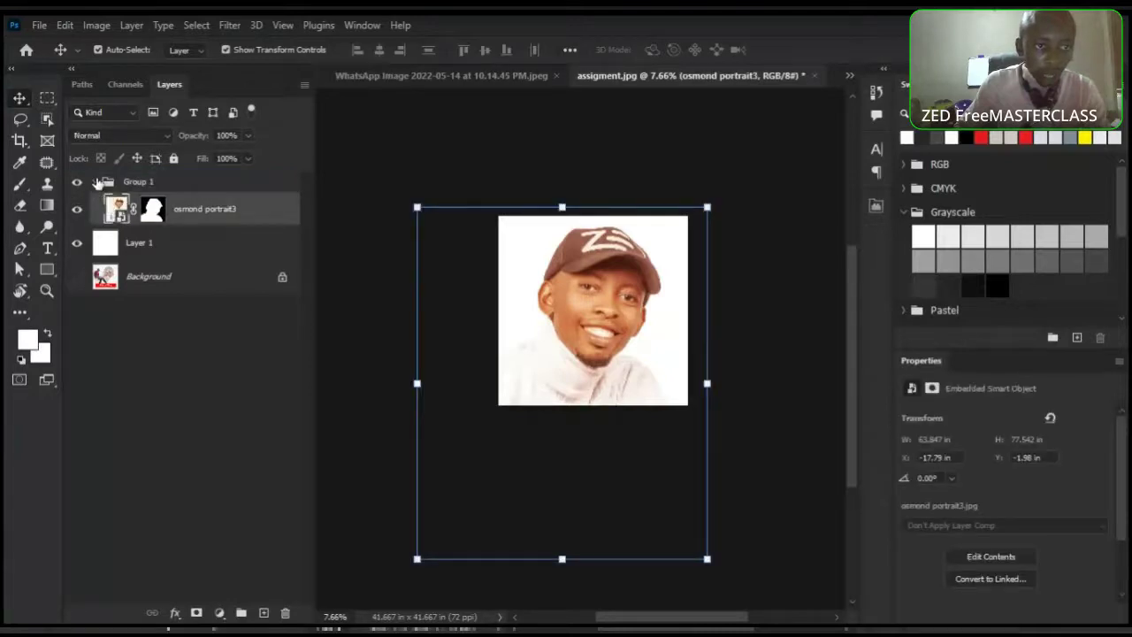
left_click(97, 181)
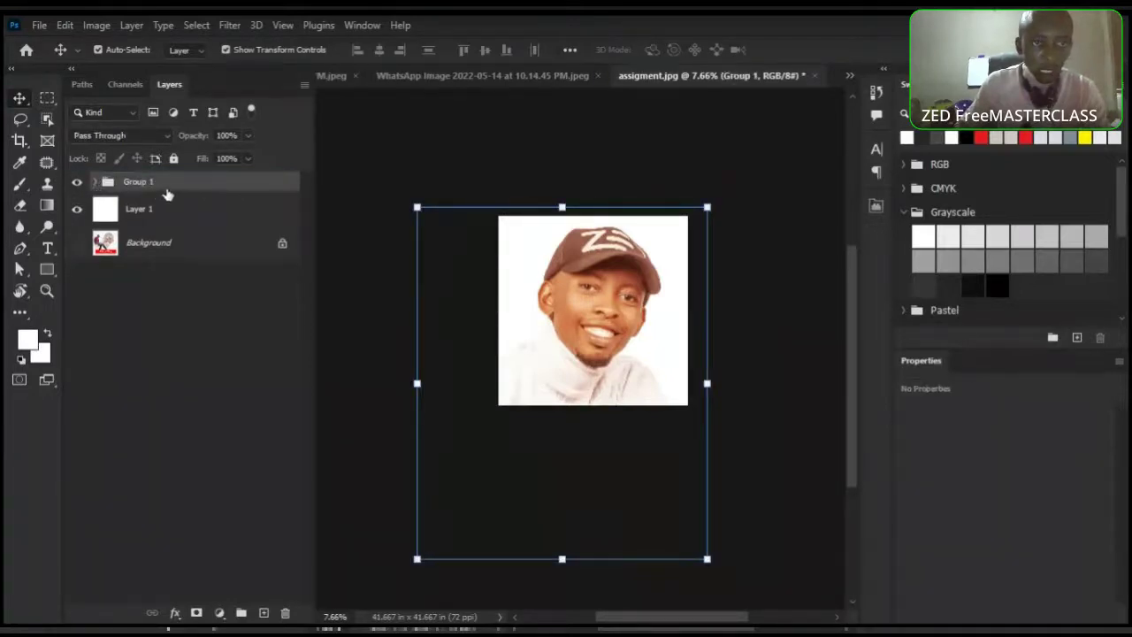
left_click(95, 182)
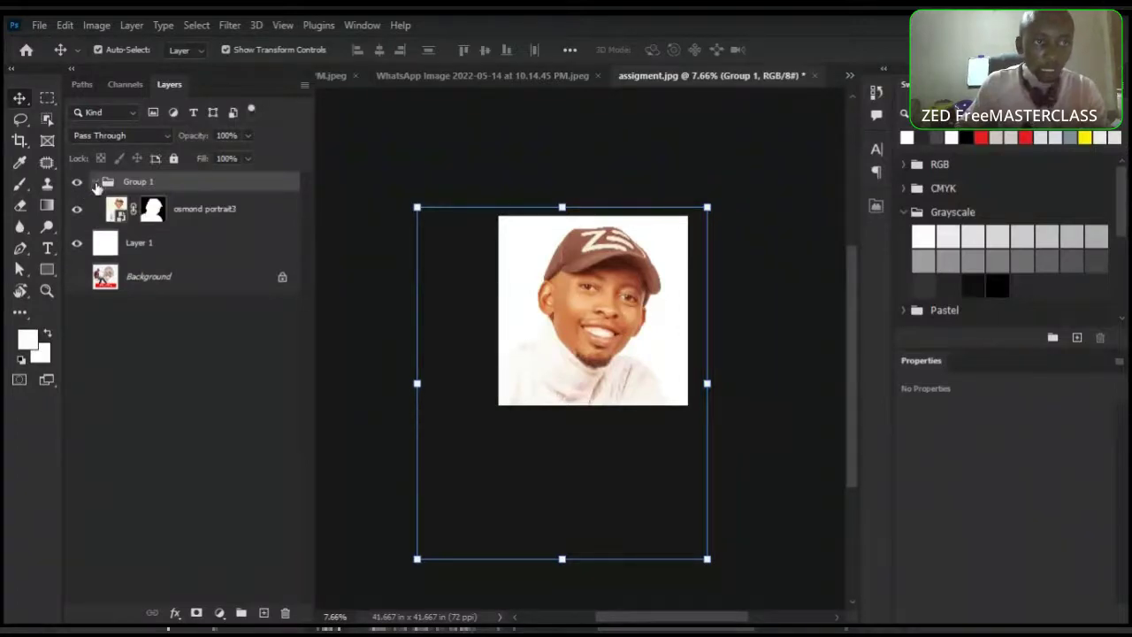
left_click(93, 181)
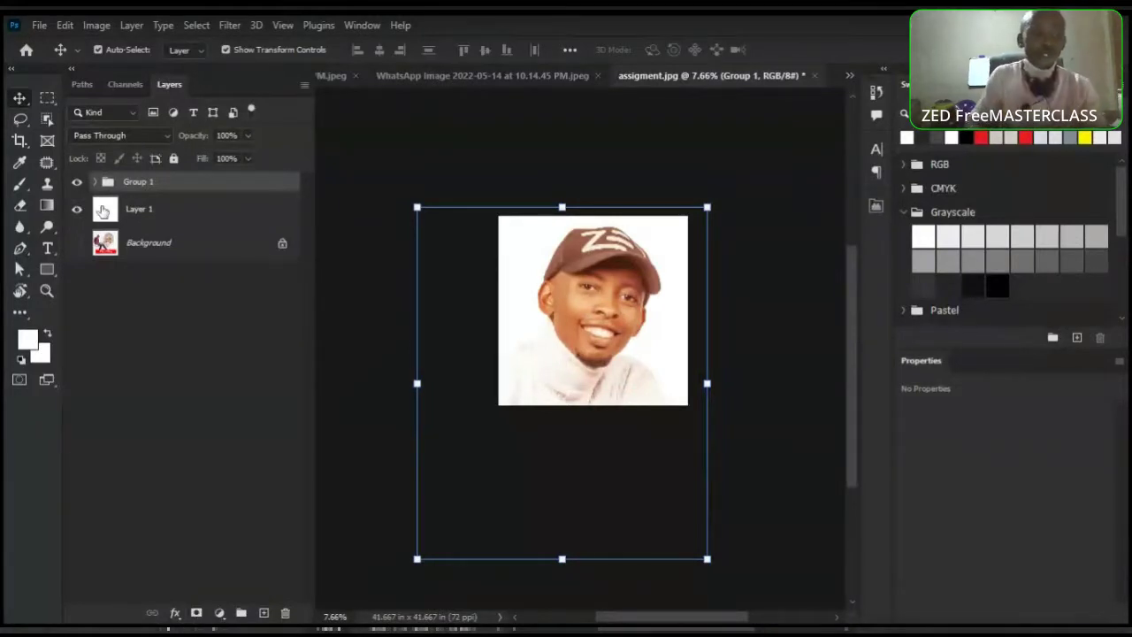
Rename the portrait's layer group as pix
double_click(134, 183)
type("d")
type("ix")
key("Return")
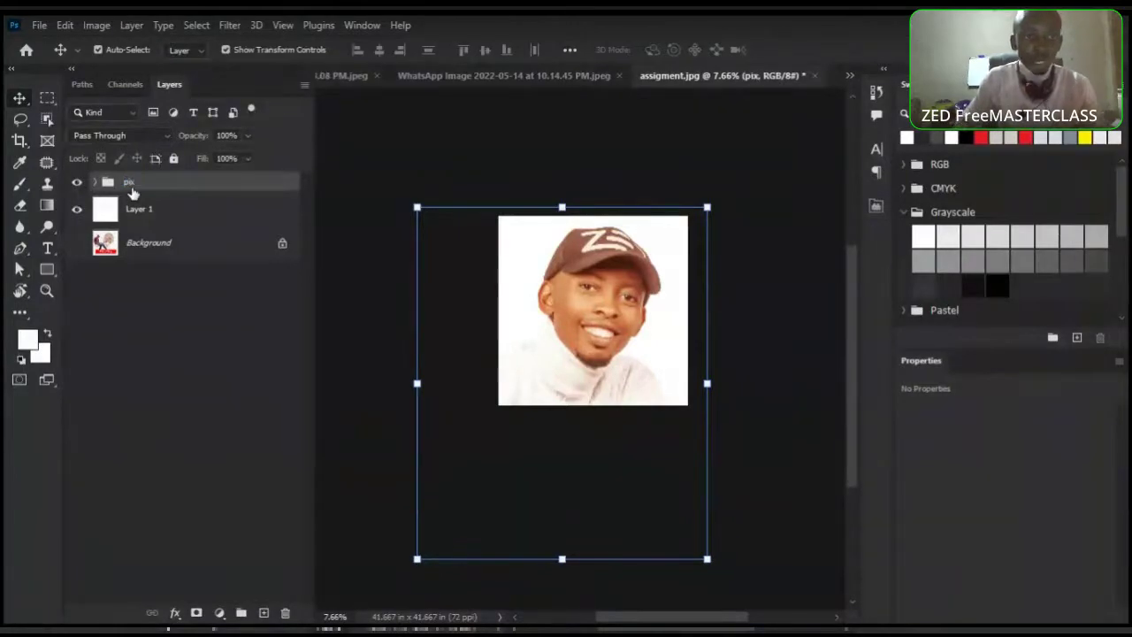
Replace a trial white mask on the pix group with a black layer mask that hides the whole portrait
left_click(196, 612)
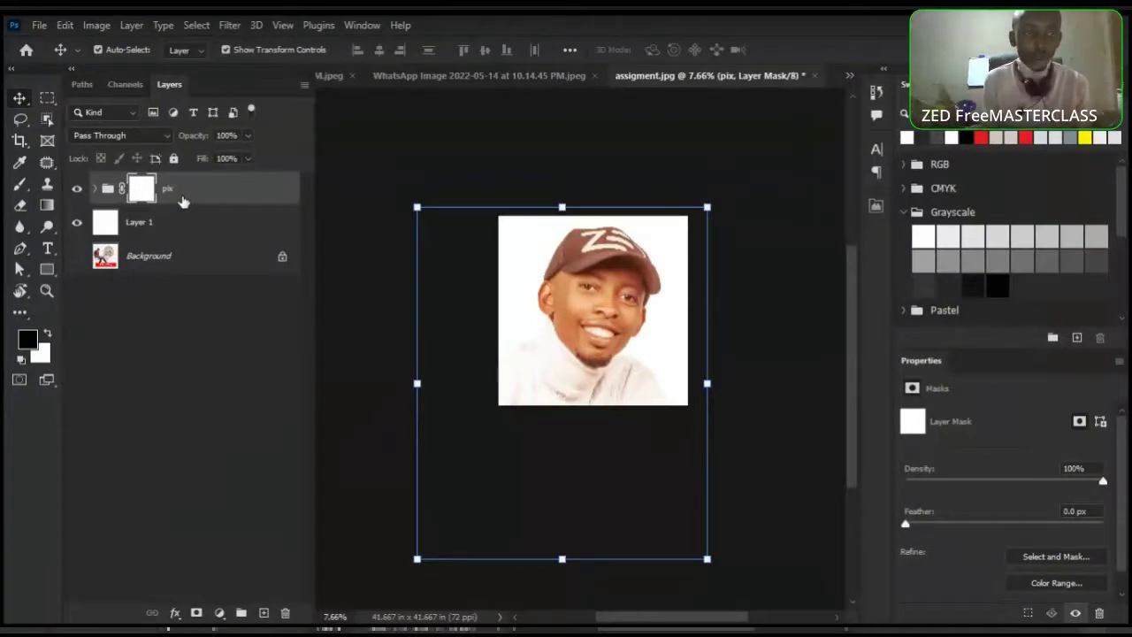
key("ctrl+z")
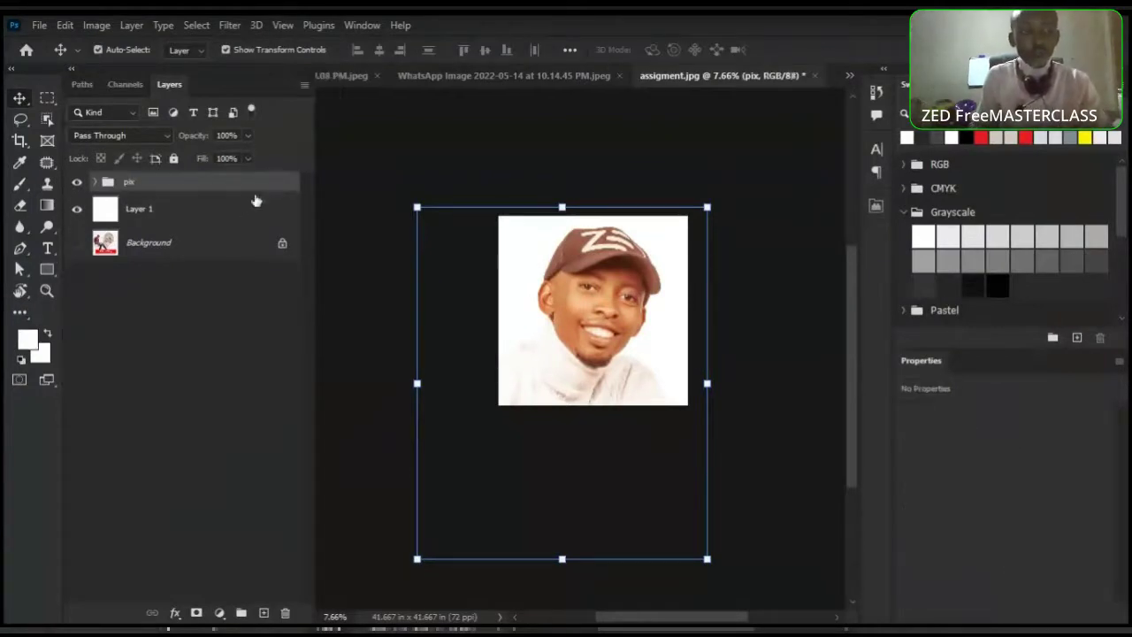
left_click(197, 613, "alt")
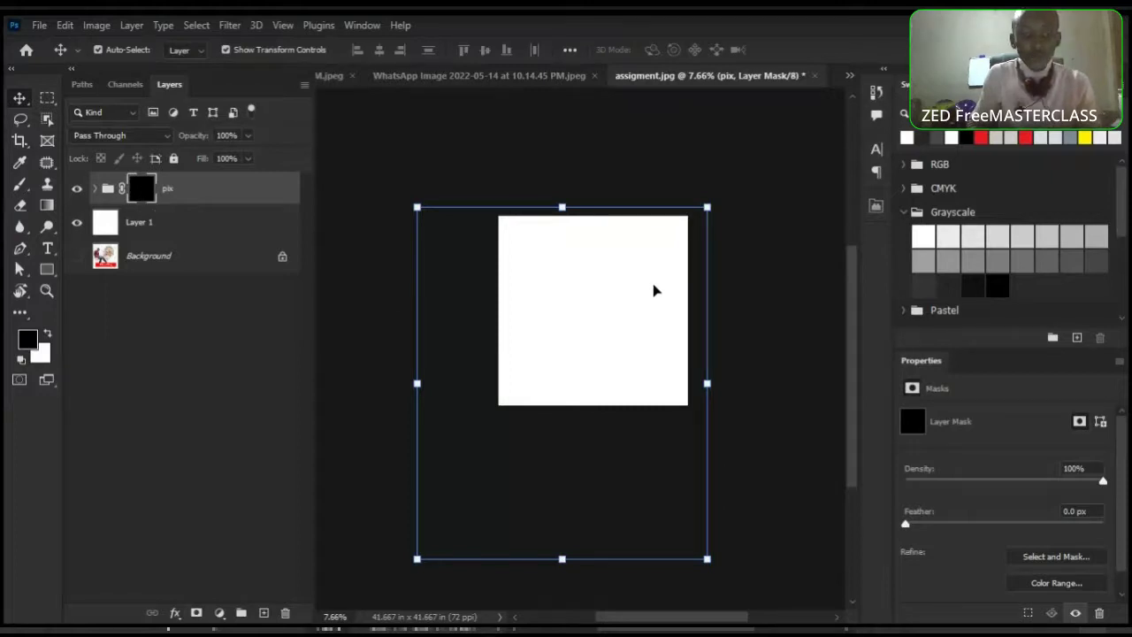
scroll(654, 290, "up", 1)
left_click(778, 260)
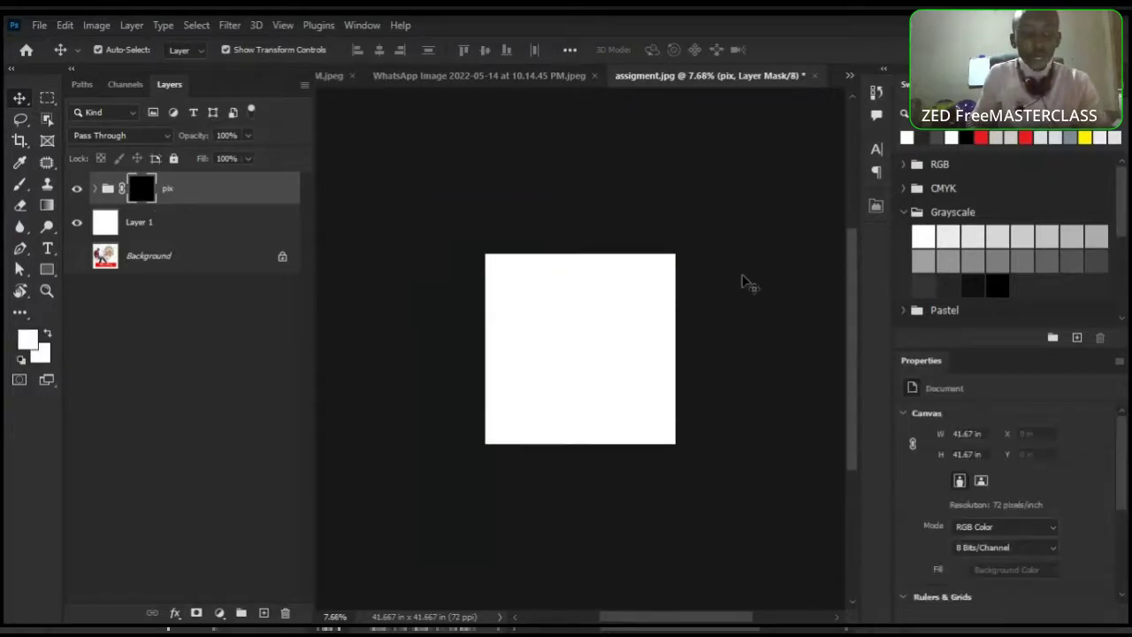
key("ctrl+0")
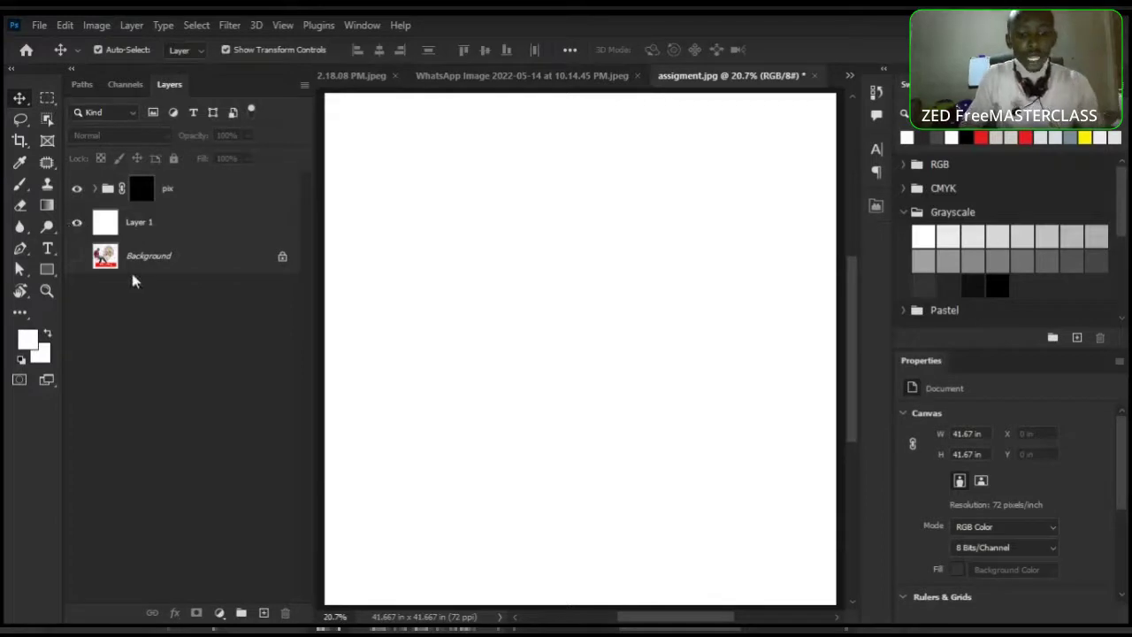
Try to paint with the Brush tool on the pix group itself instead of its mask
key("b")
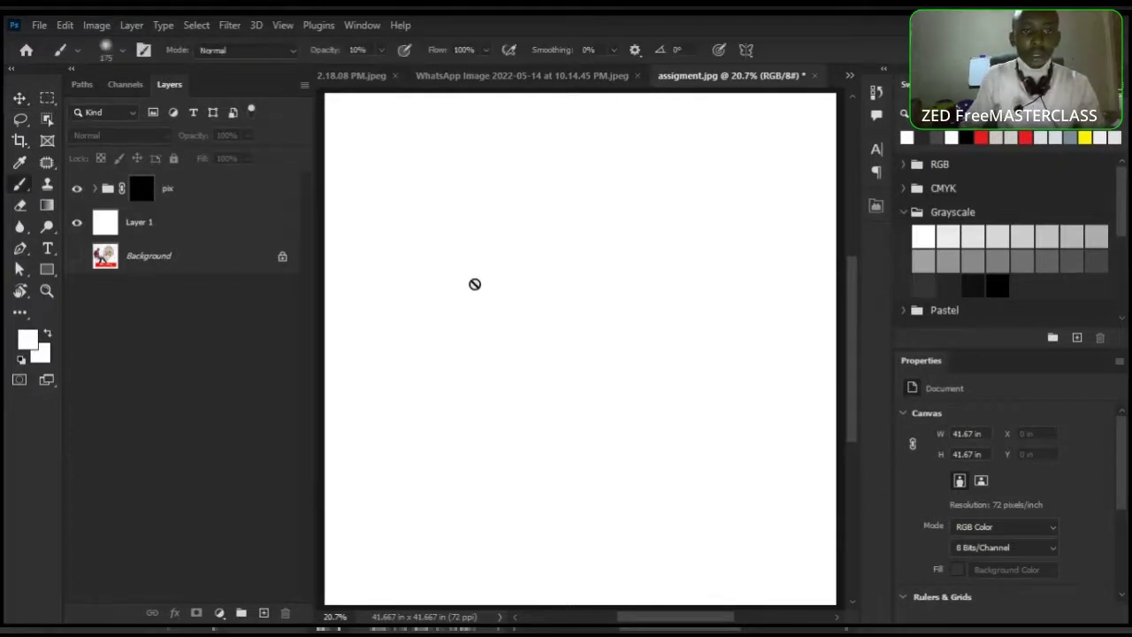
left_click(143, 188)
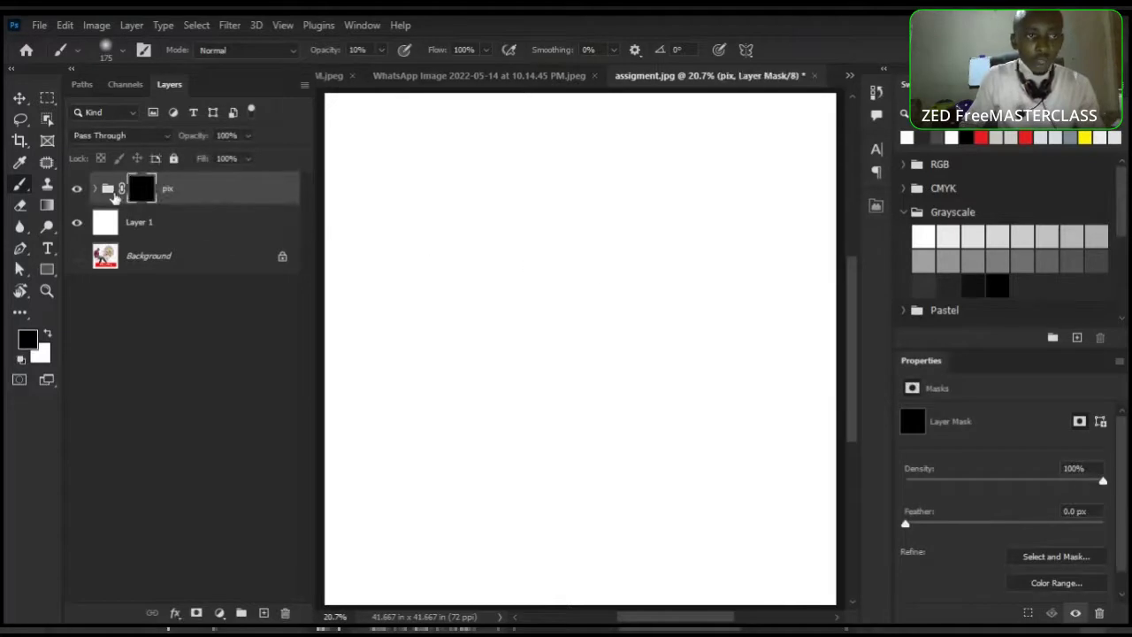
left_click(108, 188)
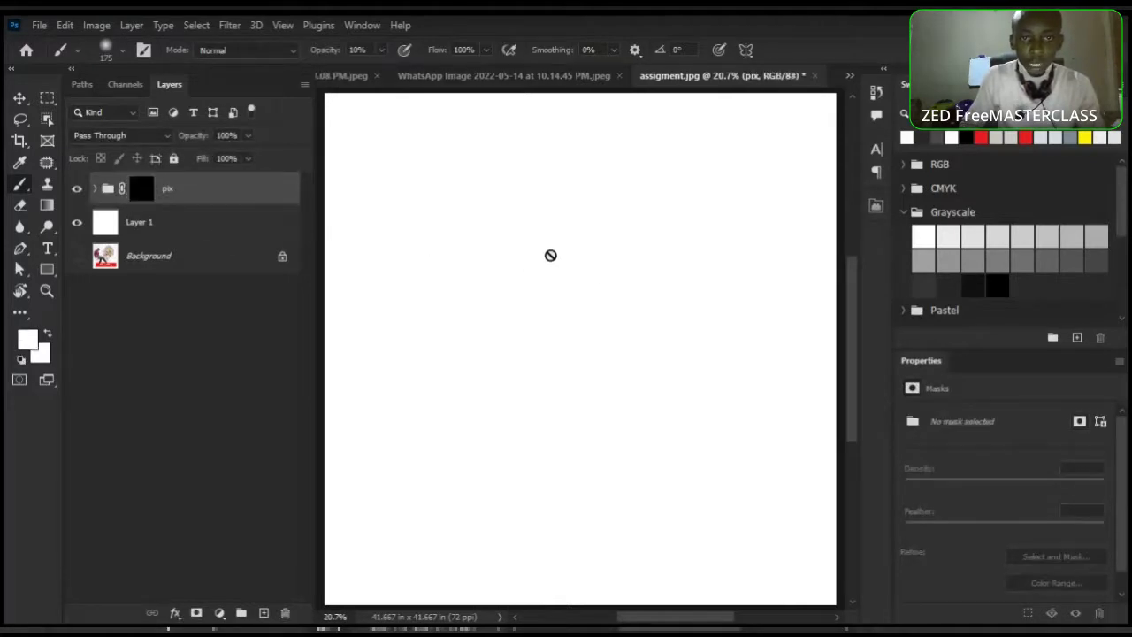
left_click(574, 283)
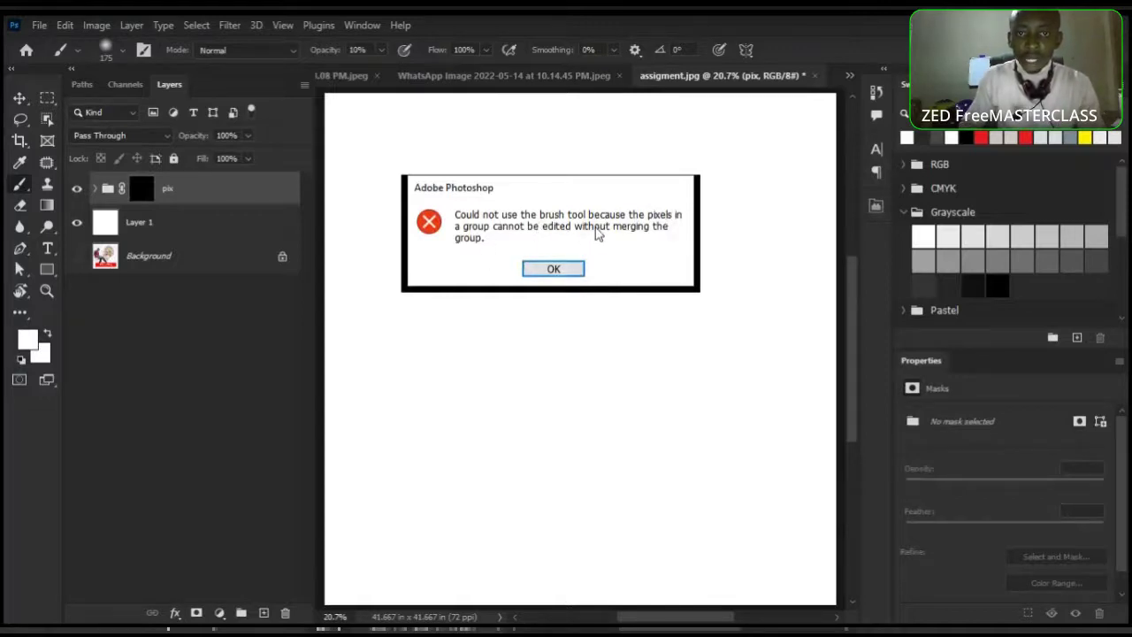
left_click(549, 269)
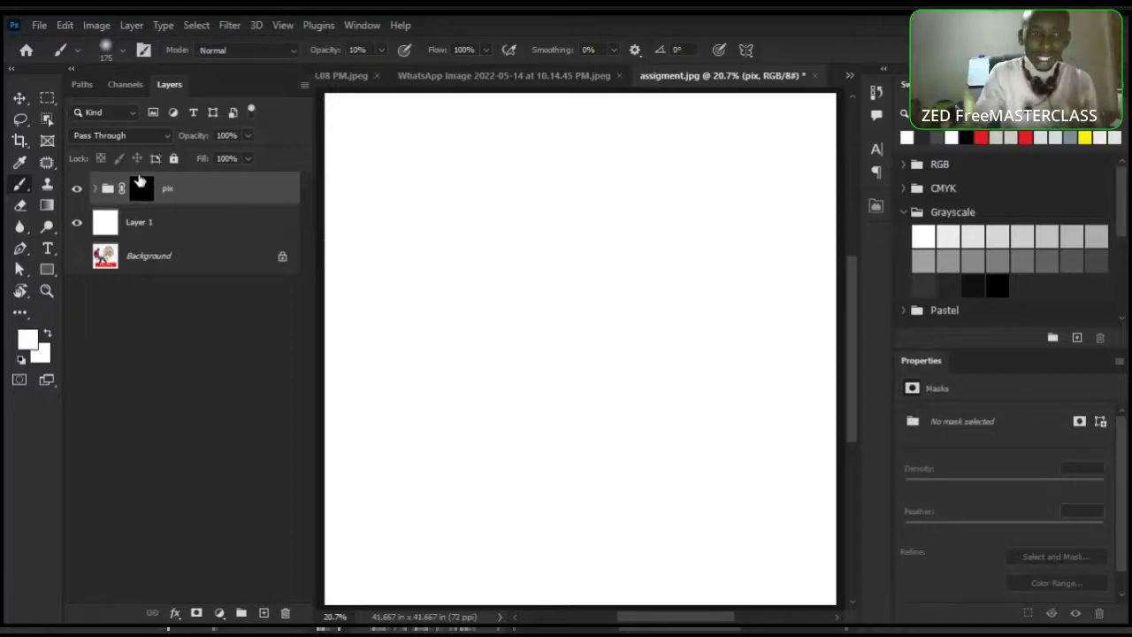
Target the pix group's layer mask and enlarge the soft brush to 1102 px at 0% hardness
left_click(119, 225)
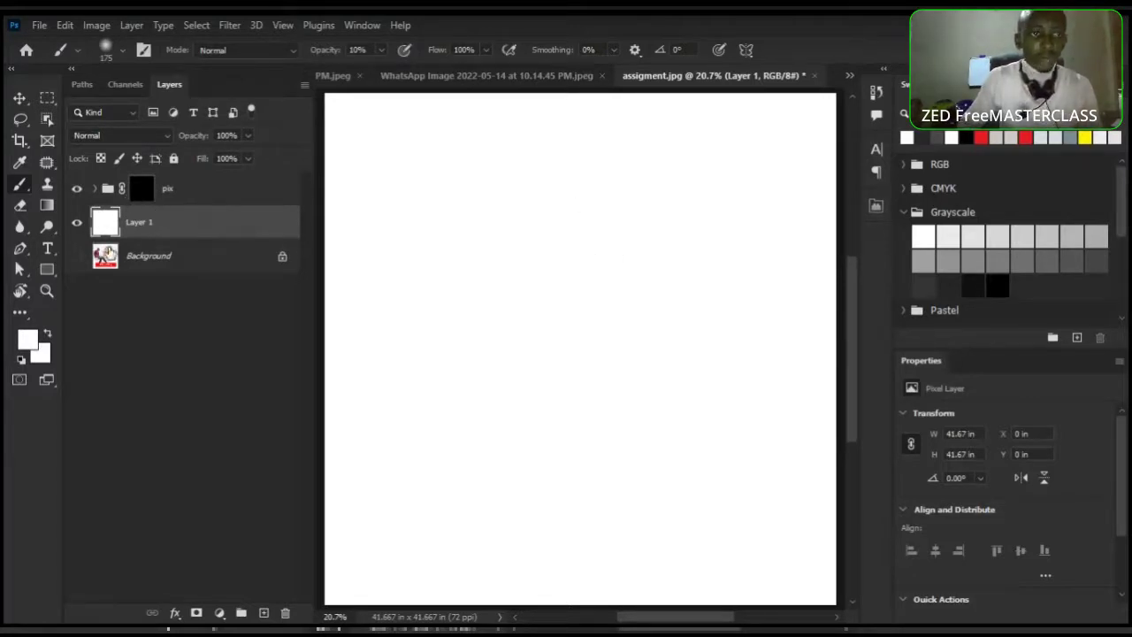
left_click(111, 256)
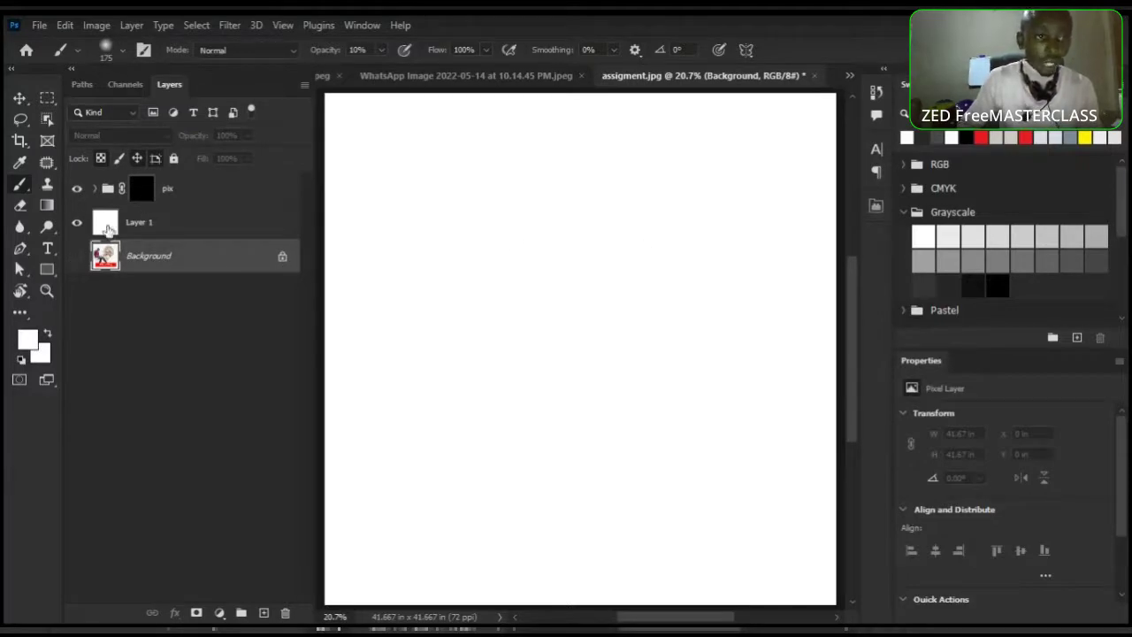
left_click(138, 194)
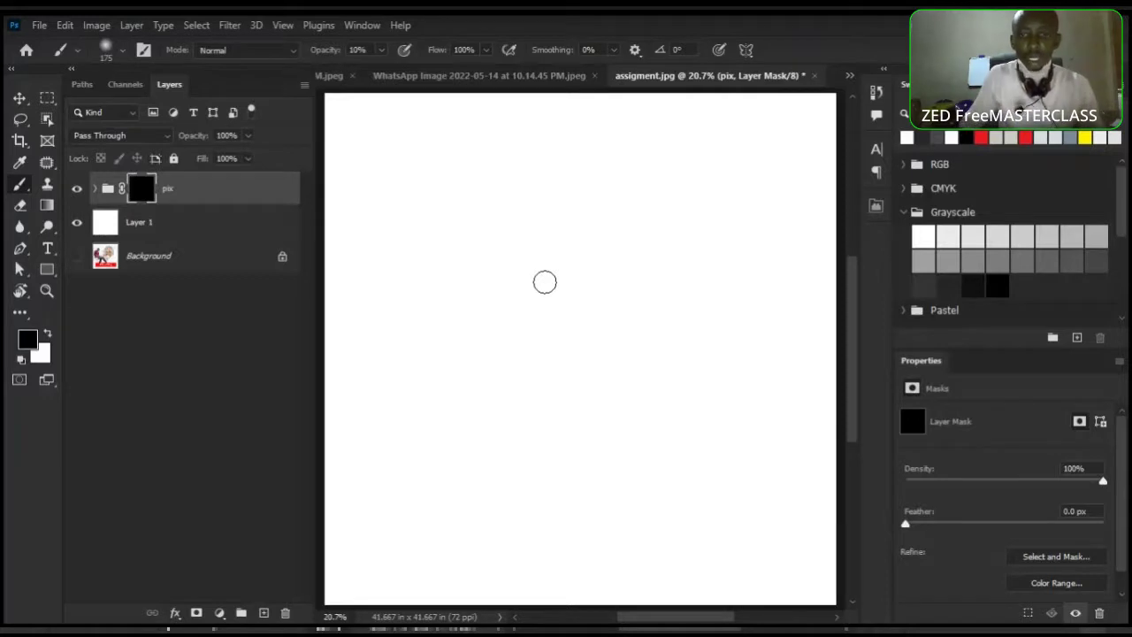
right_click(564, 248)
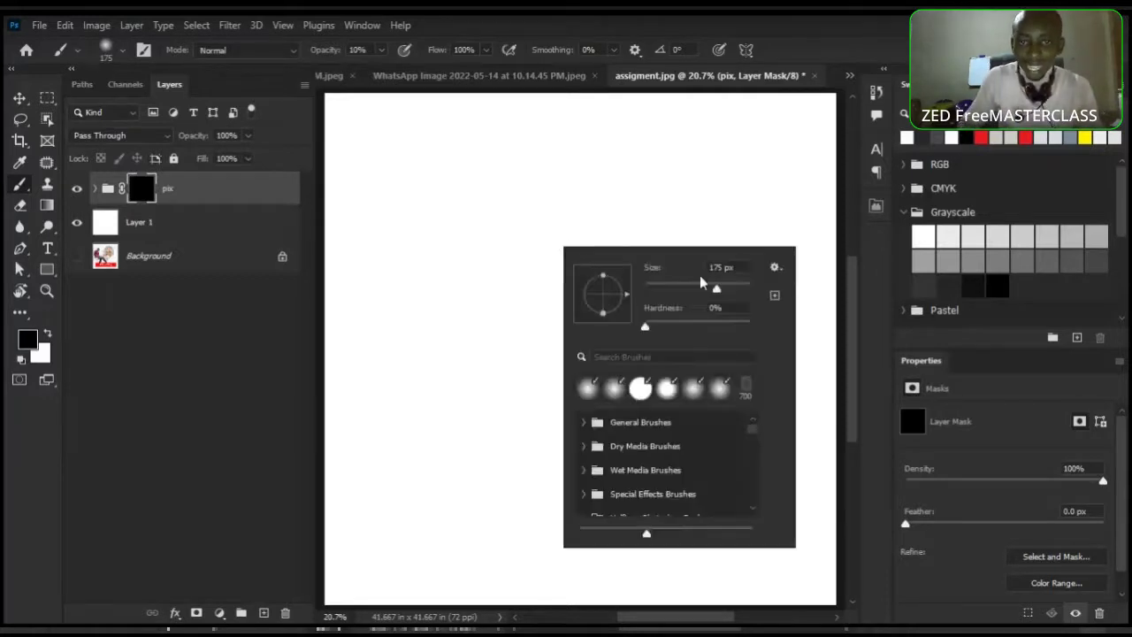
left_click_drag(716, 291, 741, 292)
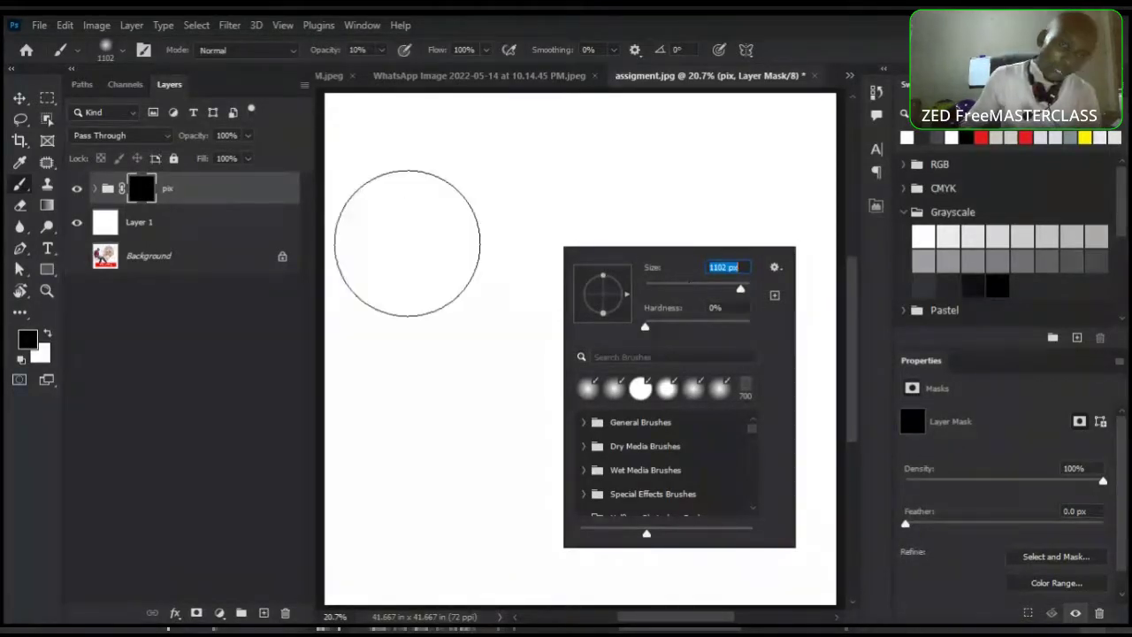
left_click(505, 241)
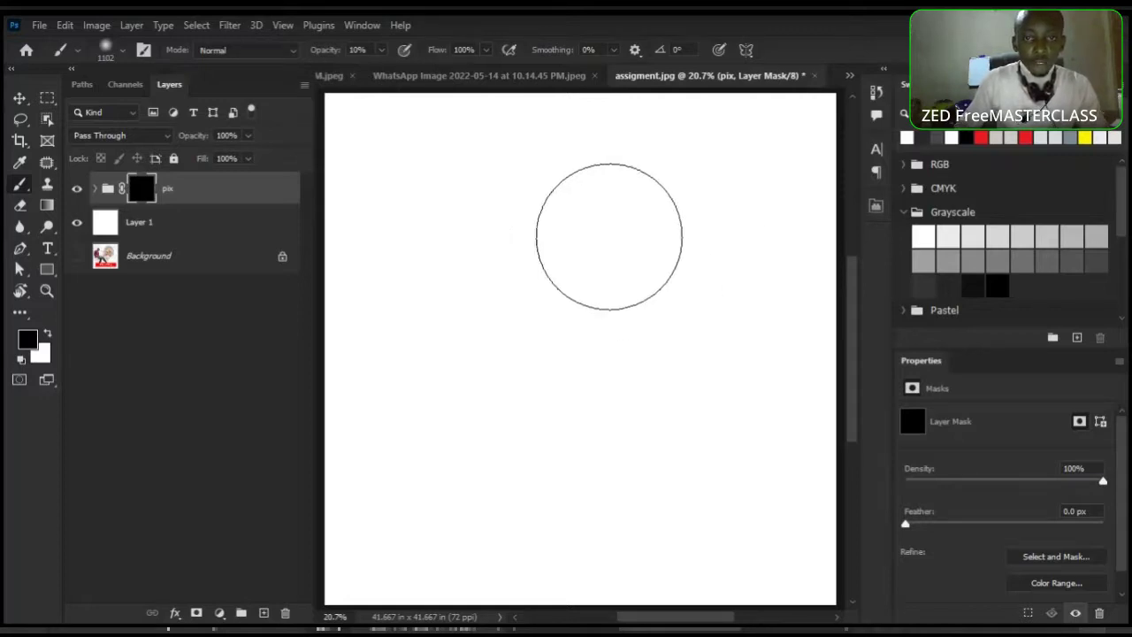
Adjust the soft brush size to 2500 px for painting on the pix group's mask
key("bracketright")
key("bracketright")
key("bracketright")
key("bracketright")
key("bracketright")
key("bracketright")
key("bracketright")
key("bracketright")
key("bracketright")
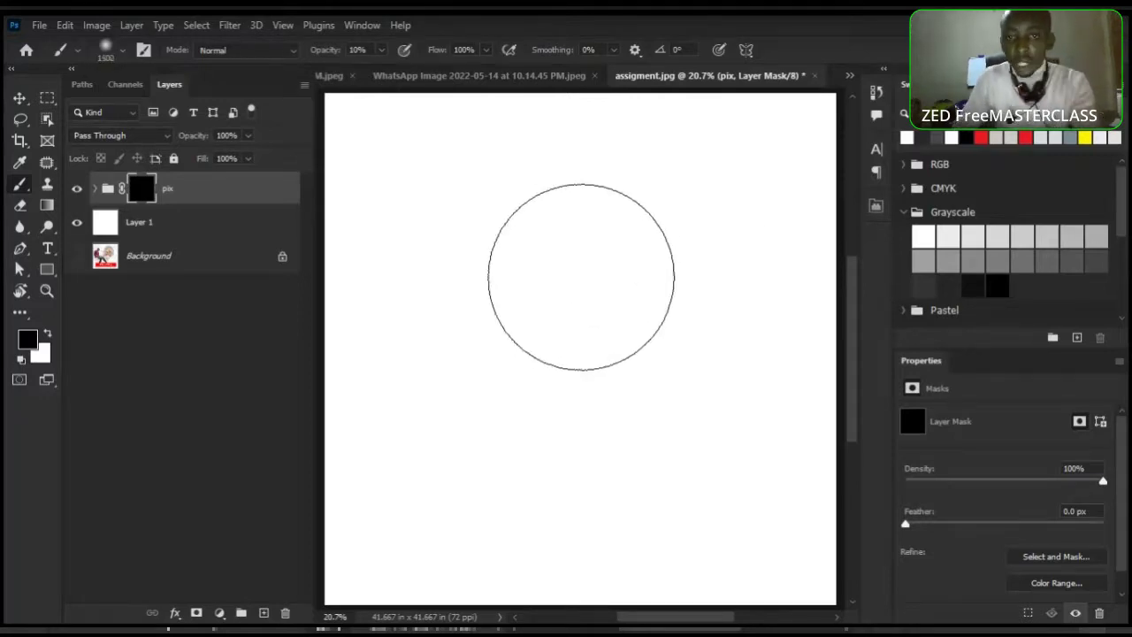
key("bracketright")
key("bracketright")
key("bracketright")
key("bracketright")
key("bracketright")
key("bracketright")
key("bracketright")
key("bracketright")
key("bracketright")
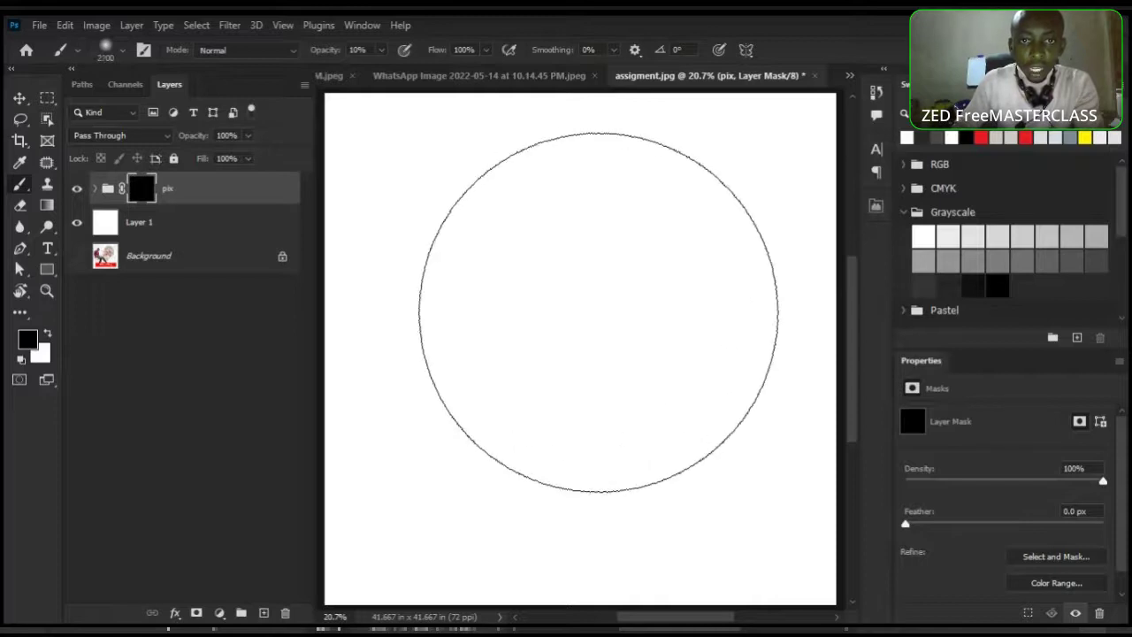
key("bracketleft")
key("bracketleft")
key("bracketleft")
key("bracketleft")
key("bracketleft")
key("bracketleft")
key("bracketleft")
key("bracketleft")
key("bracketright")
key("bracketright")
key("bracketright")
key("bracketright")
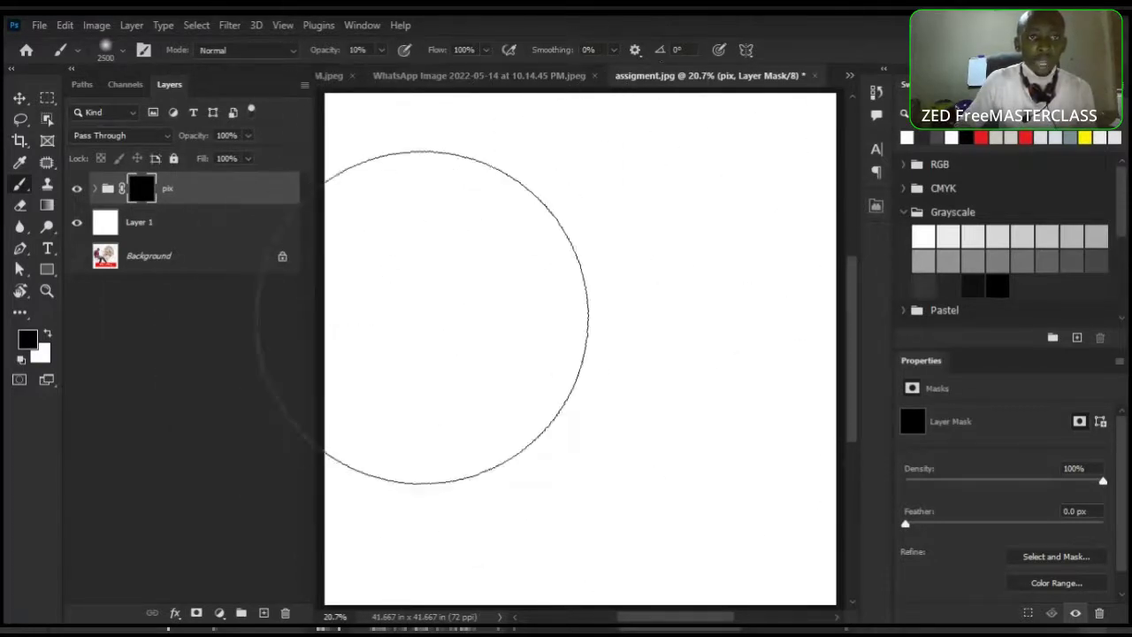
Review the Fill settings for Layer 1, close them without filling, and return to the Brush tool
left_click(137, 223)
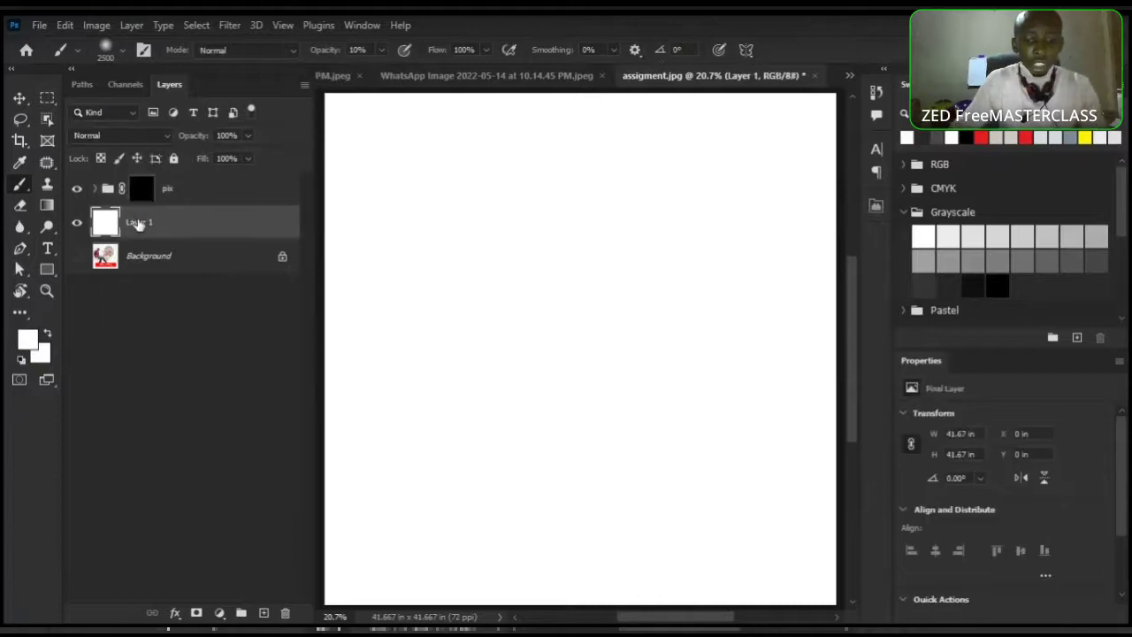
key("shift+F5")
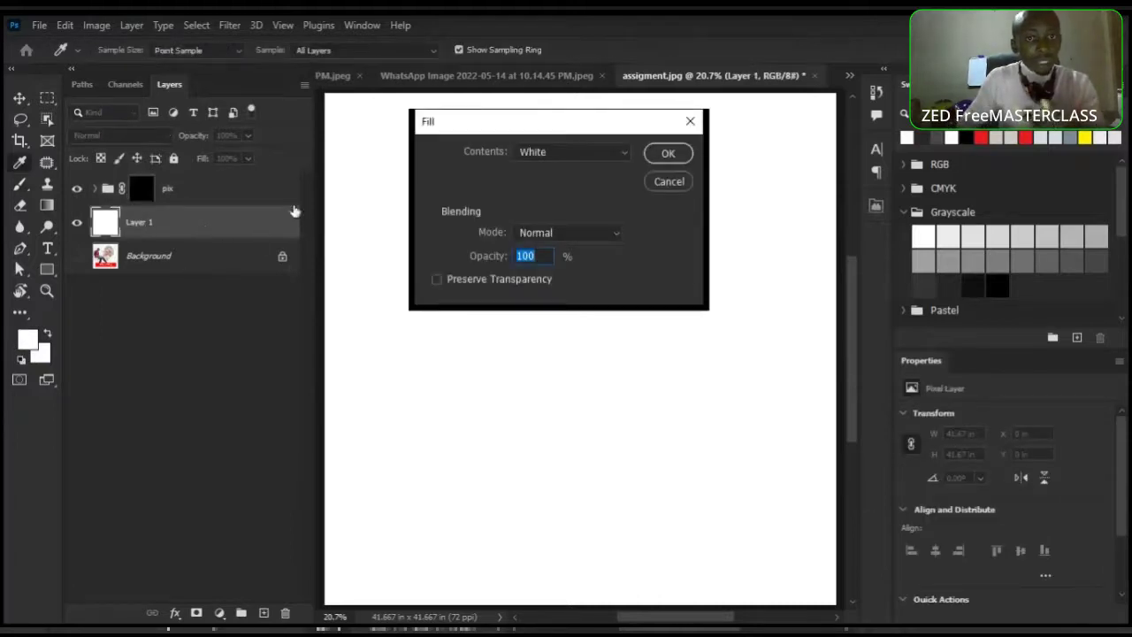
left_click(568, 151)
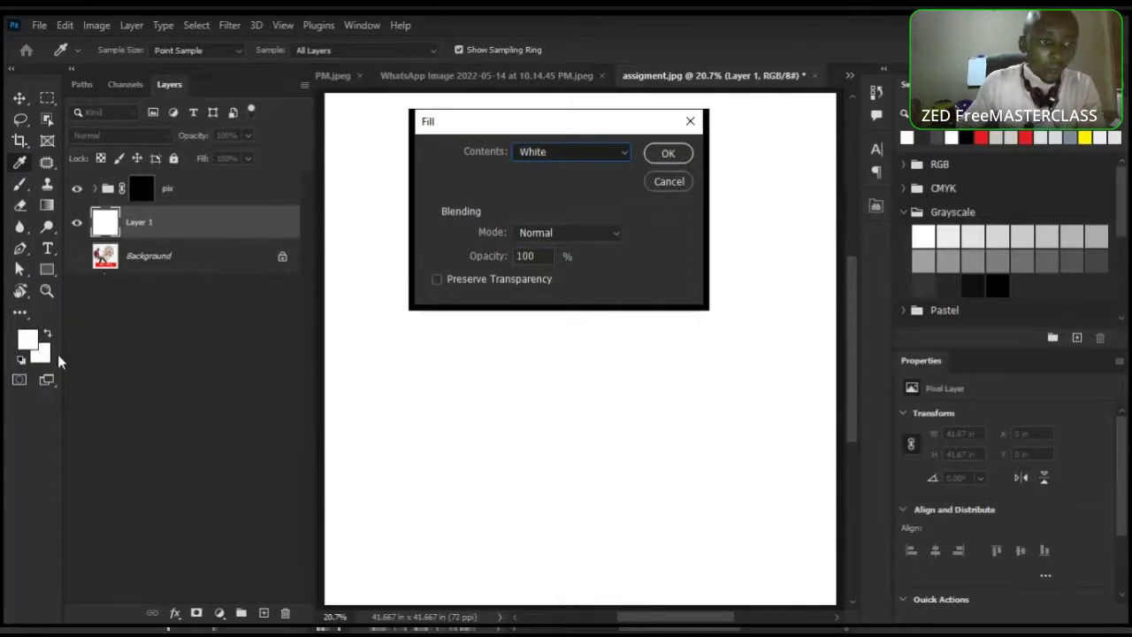
left_click(690, 121)
key("b")
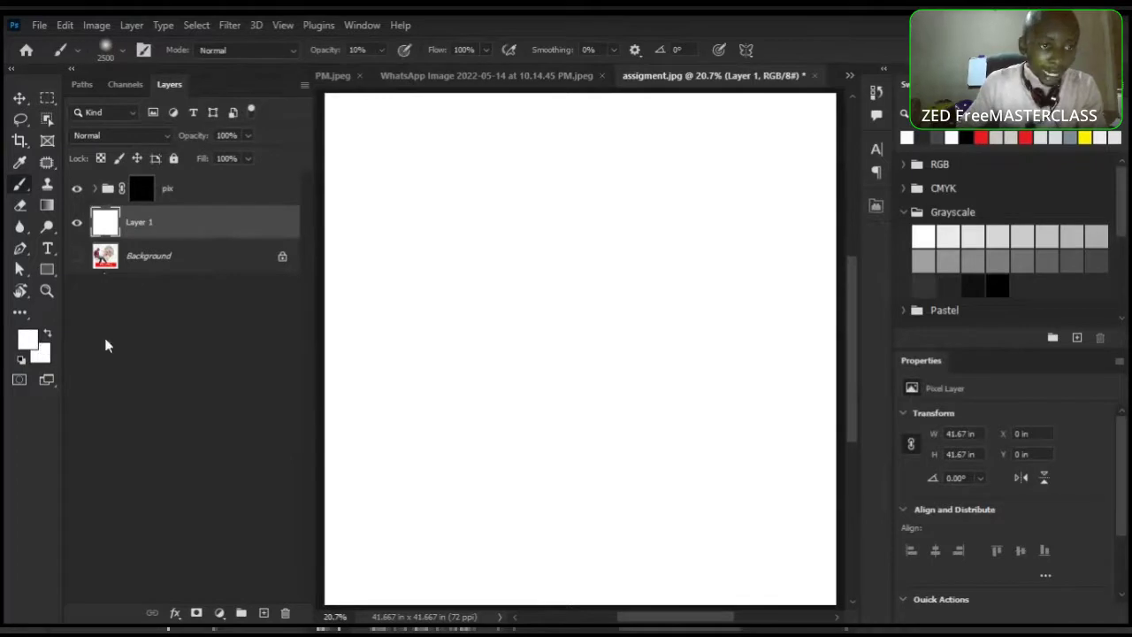
Target the pix group's layer mask and set the painting colors to white foreground and black background
left_click(142, 187)
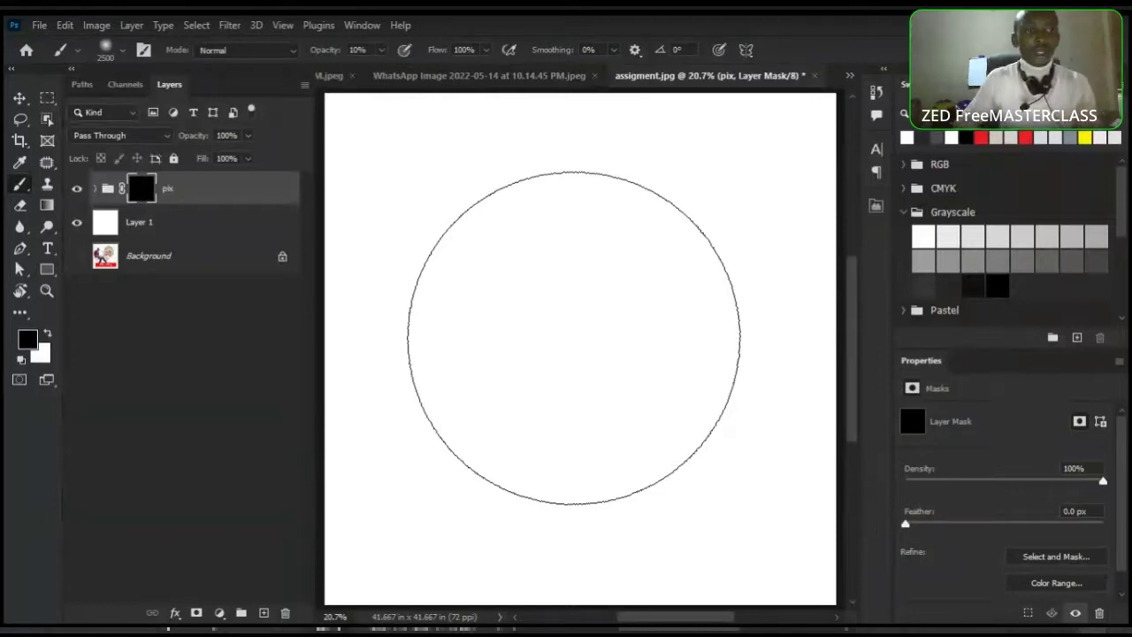
key("x")
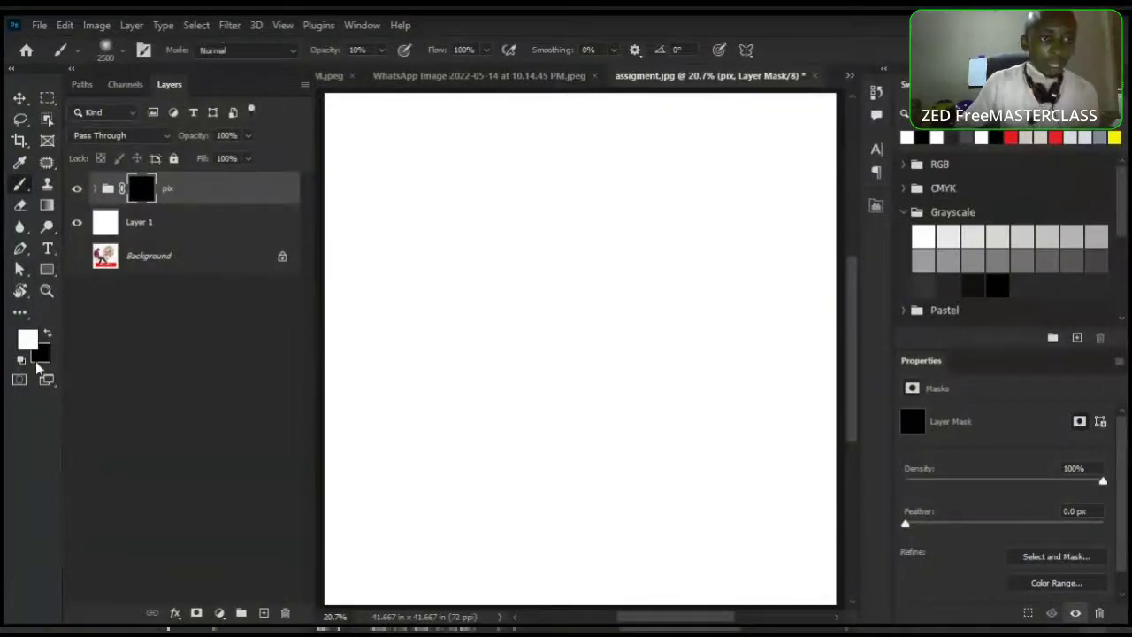
left_click(48, 333)
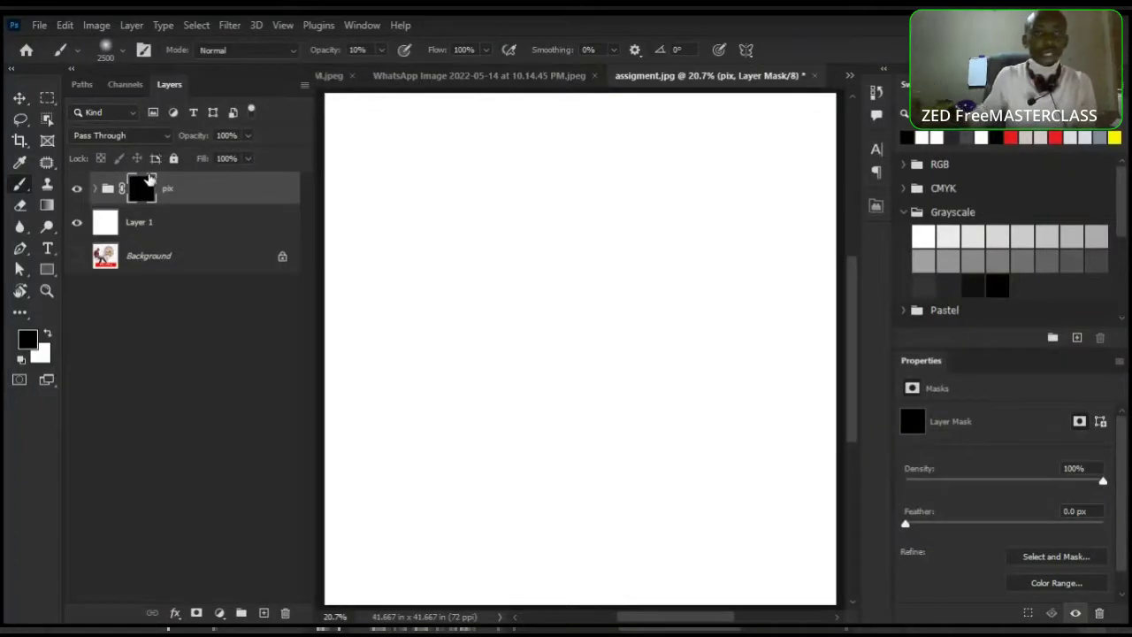
key("x")
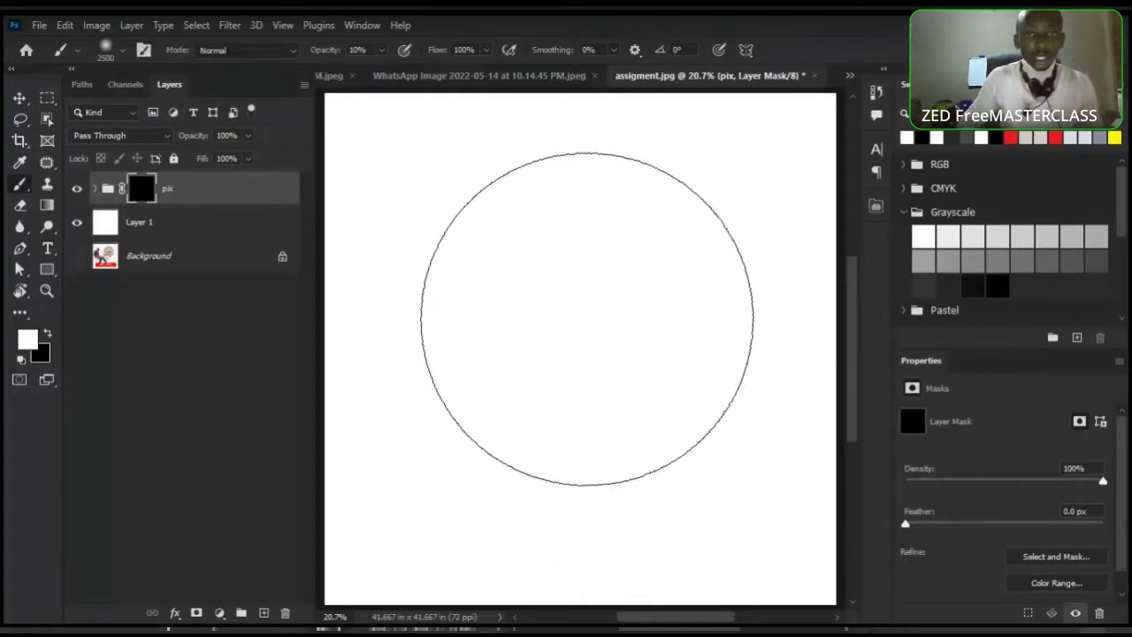
Check the brush's size and hardness settings, keeping 2500 px and 0% hardness
right_click(588, 380)
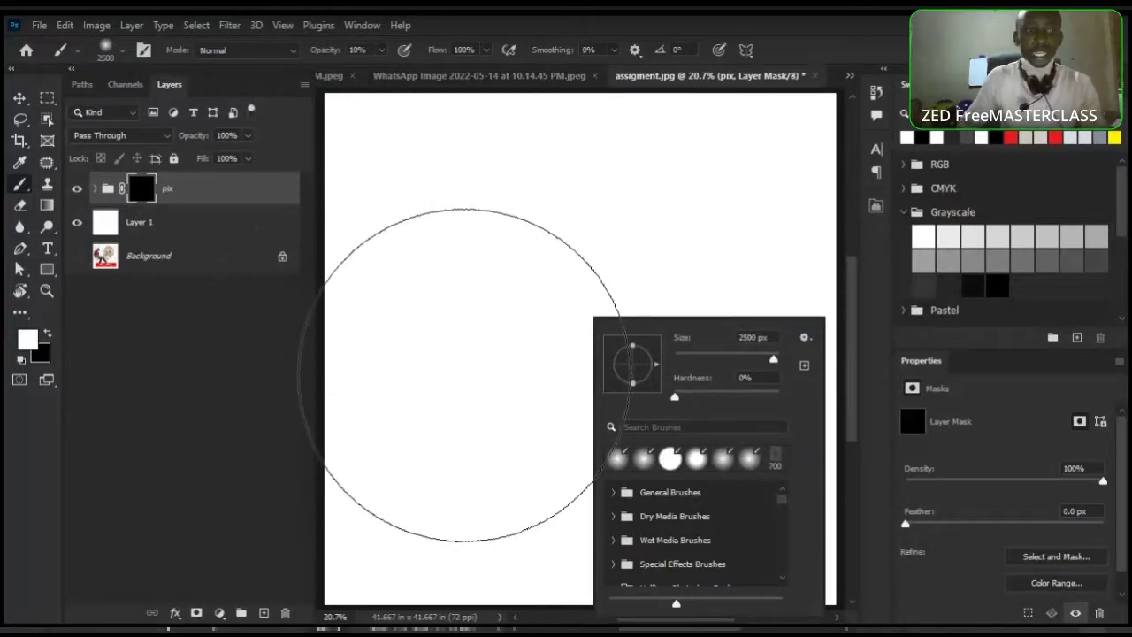
key("Escape")
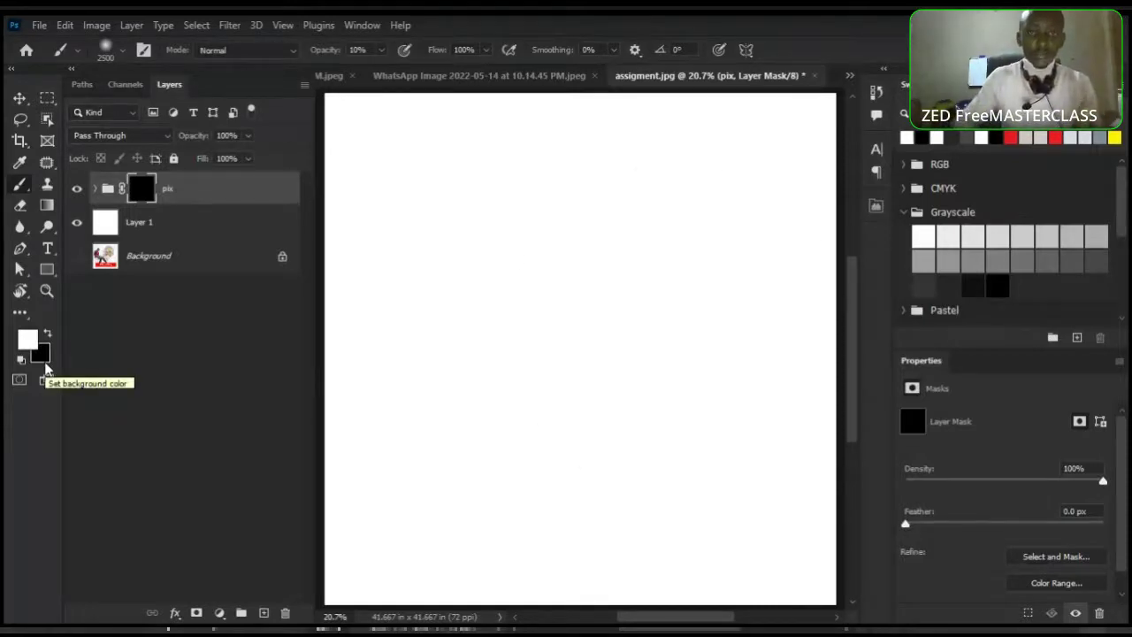
right_click(646, 354)
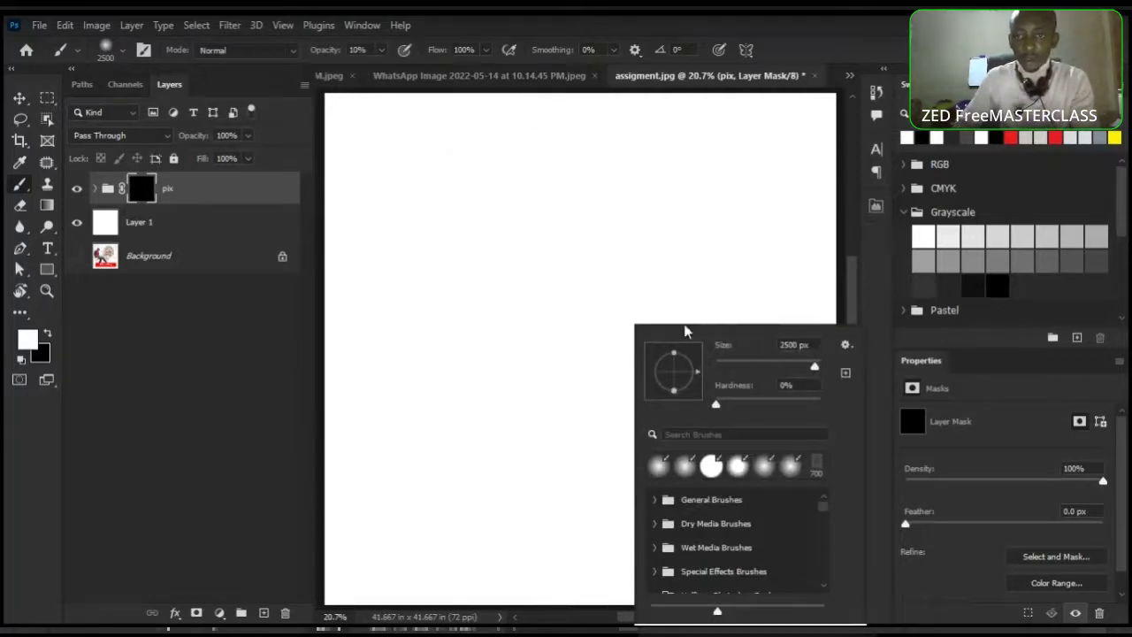
left_click(562, 316)
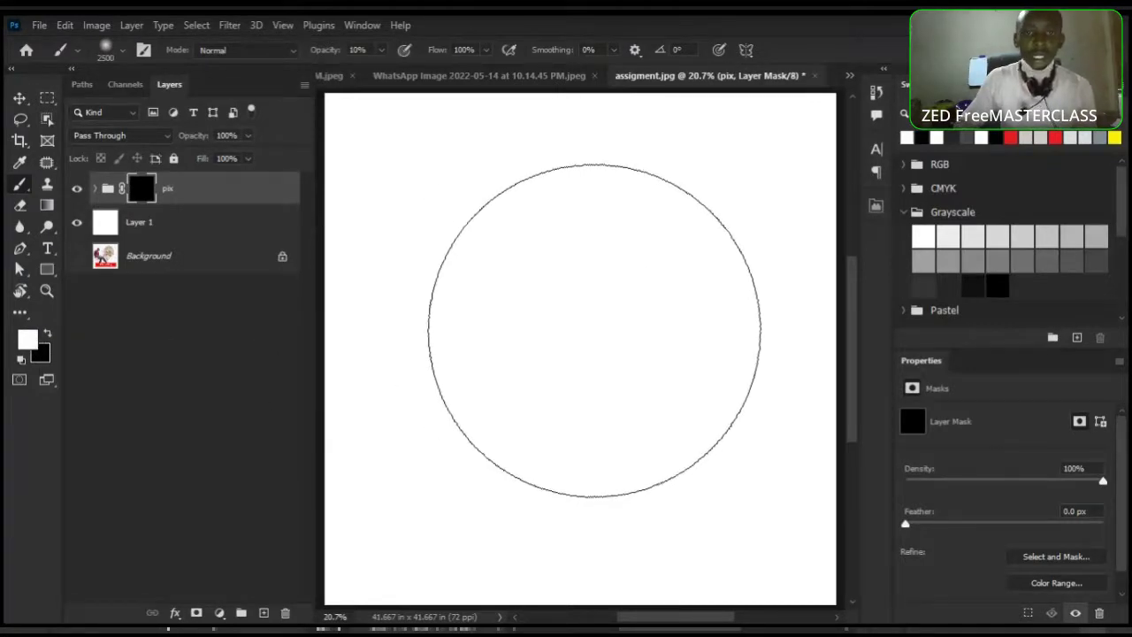
right_click(594, 331)
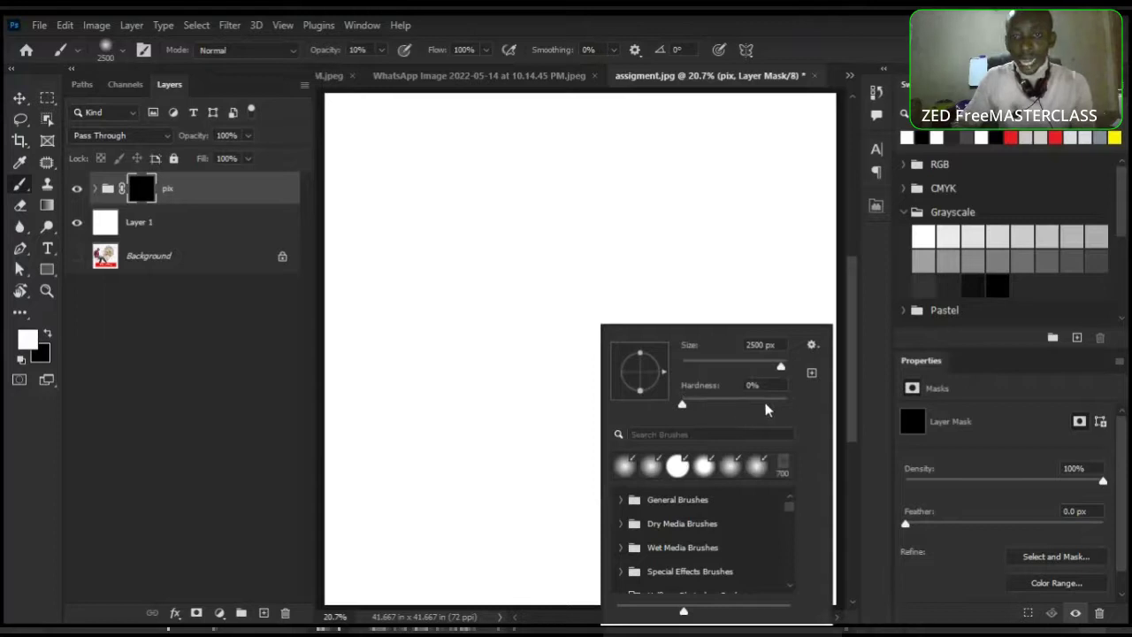
left_click_drag(682, 405, 670, 407)
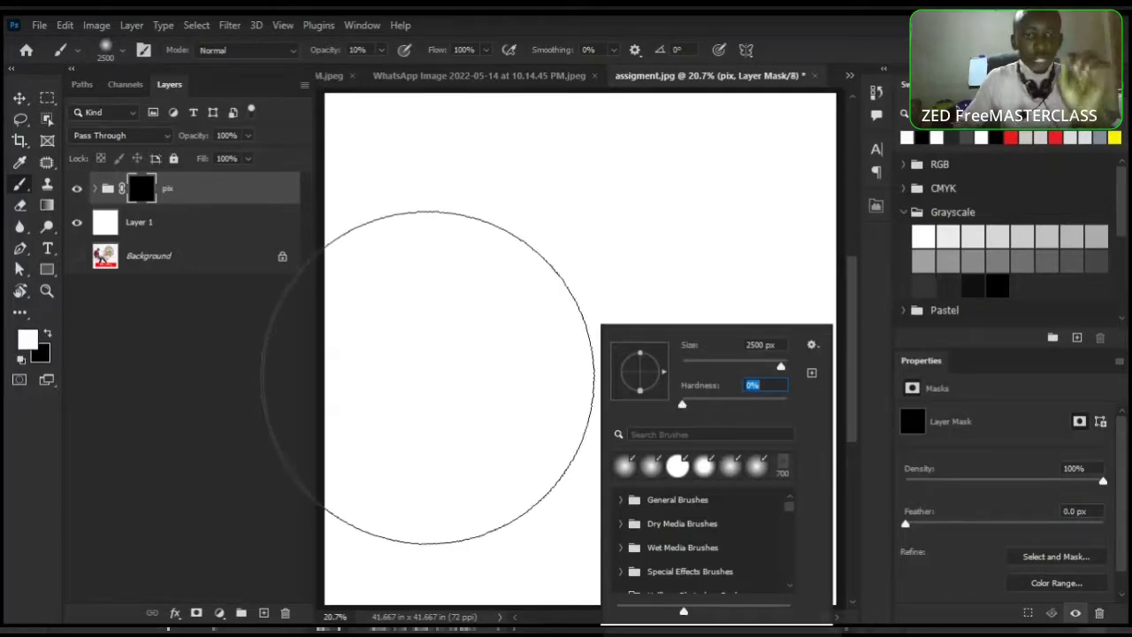
key("Return")
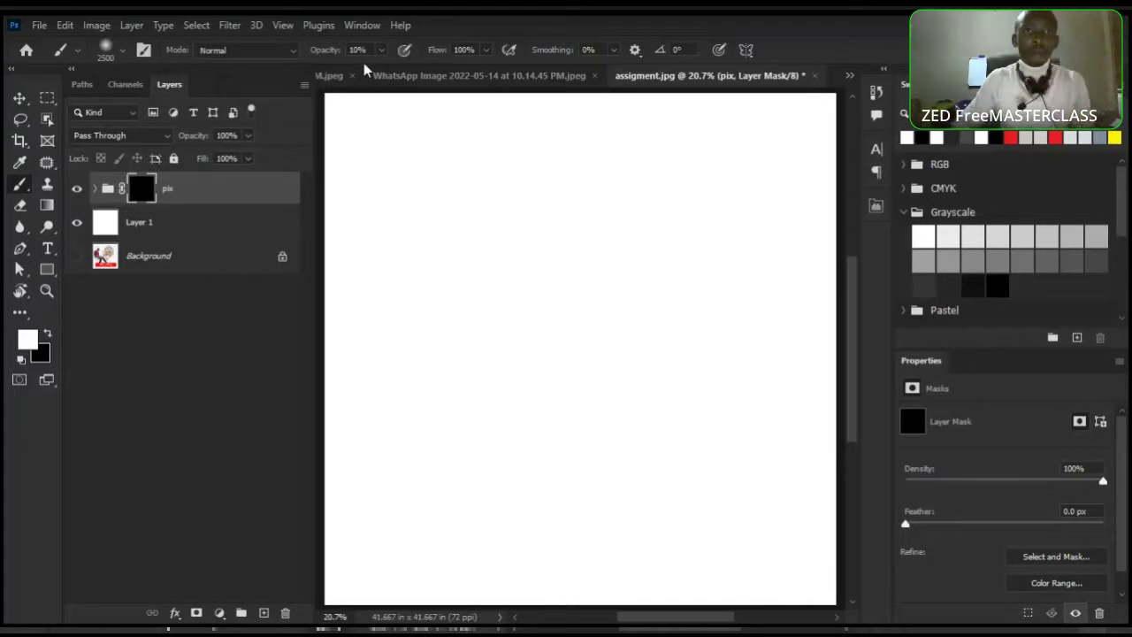
Raise the brush opacity to 100% and reveal the face with one soft white dab on the pix mask
mouse_move(333, 55)
left_mouse_down()
mouse_move(398, 52)
mouse_move(329, 55)
mouse_move(369, 51)
left_mouse_up()
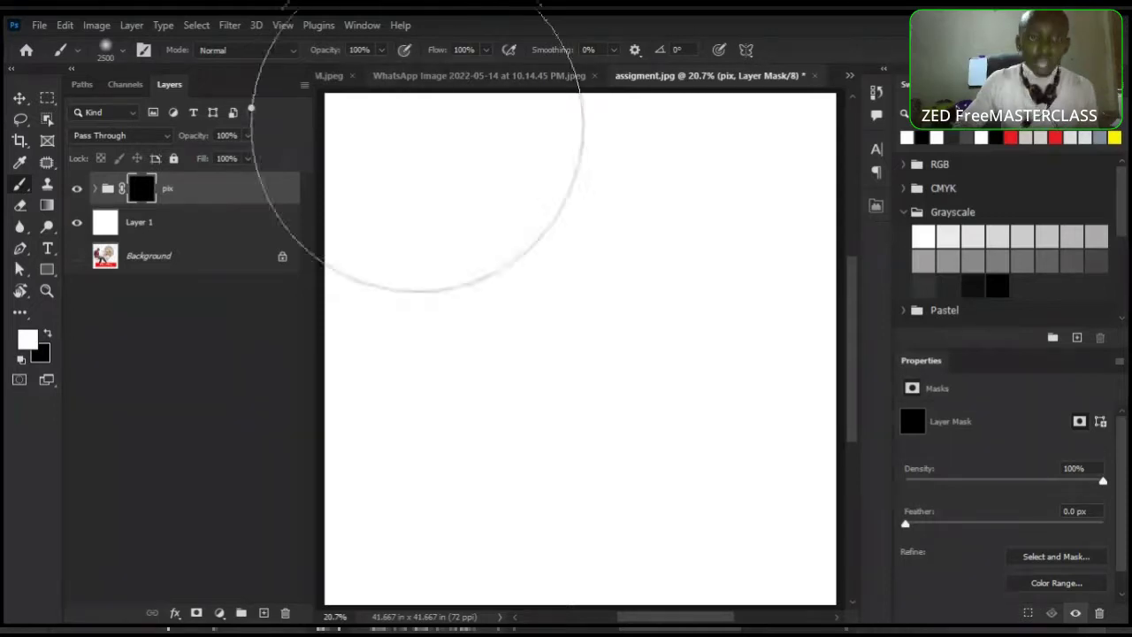
scroll(538, 306, "down", 1)
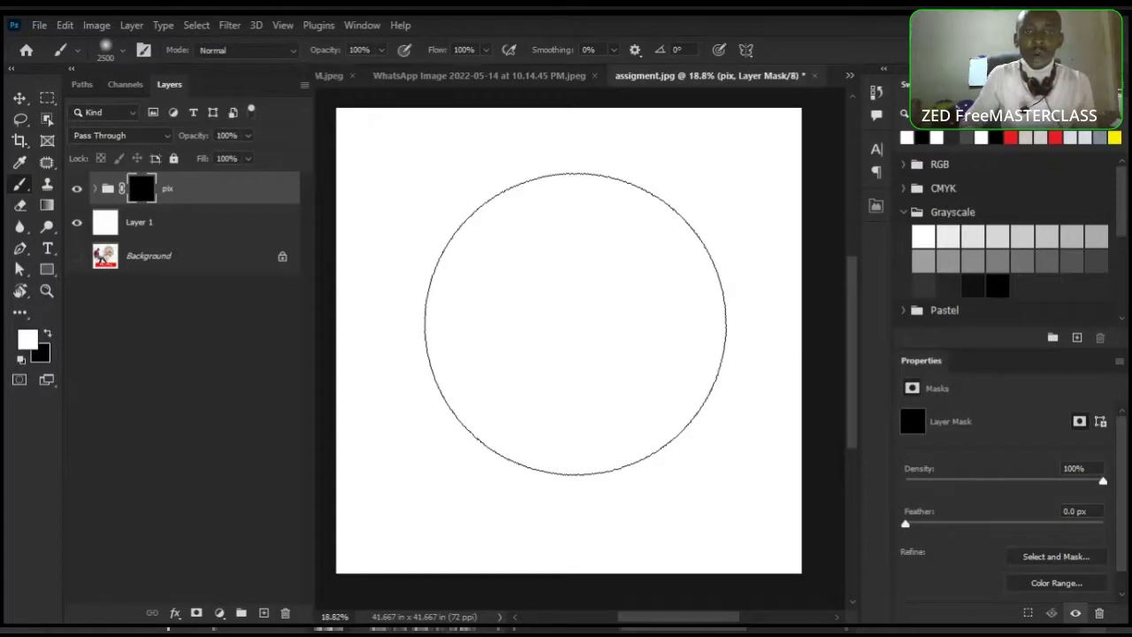
left_click(576, 324)
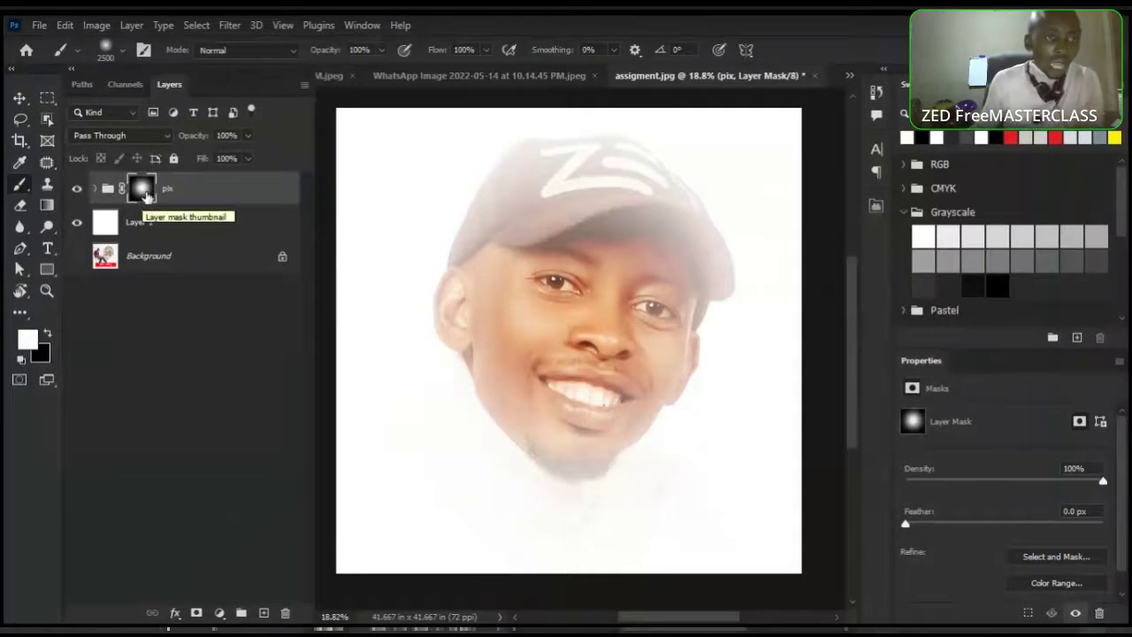
Refill the pix mask with black, set the brush hardness to 100% and try one hard-edged white dab over the portrait
left_click(147, 189)
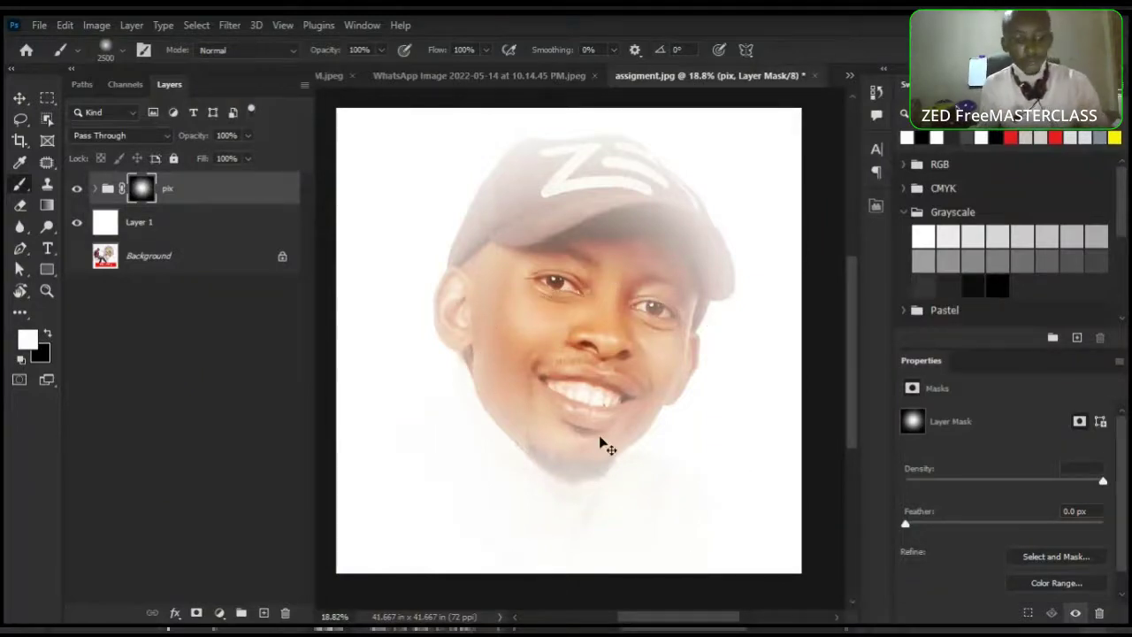
key("ctrl+BackSpace")
right_click(527, 297)
left_click_drag(684, 396, 752, 398)
key("Return")
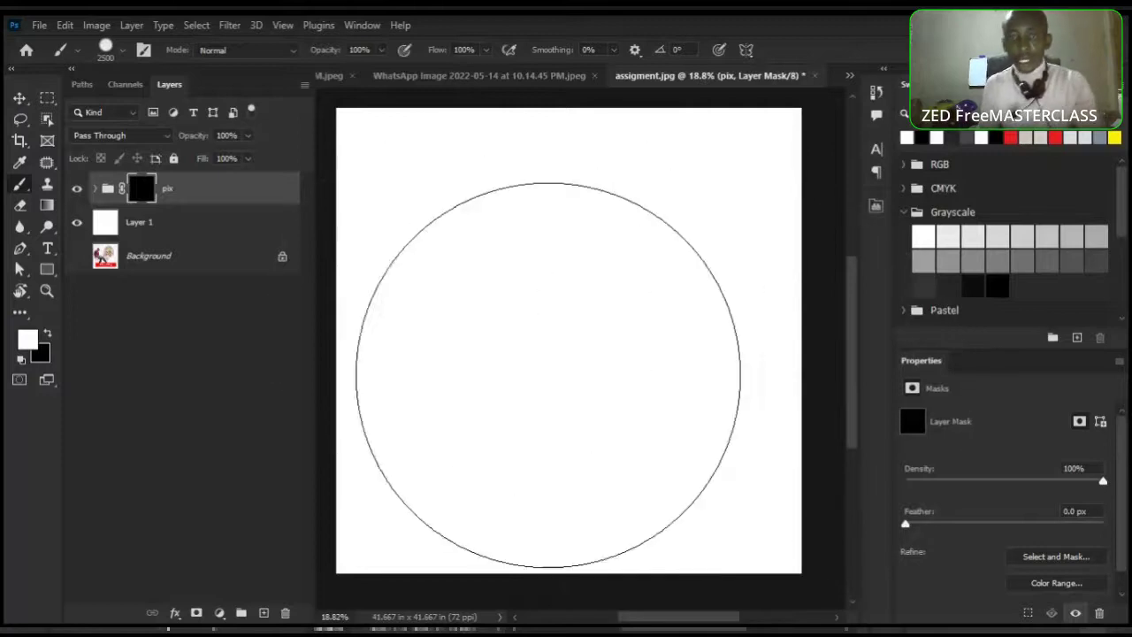
left_click(581, 342)
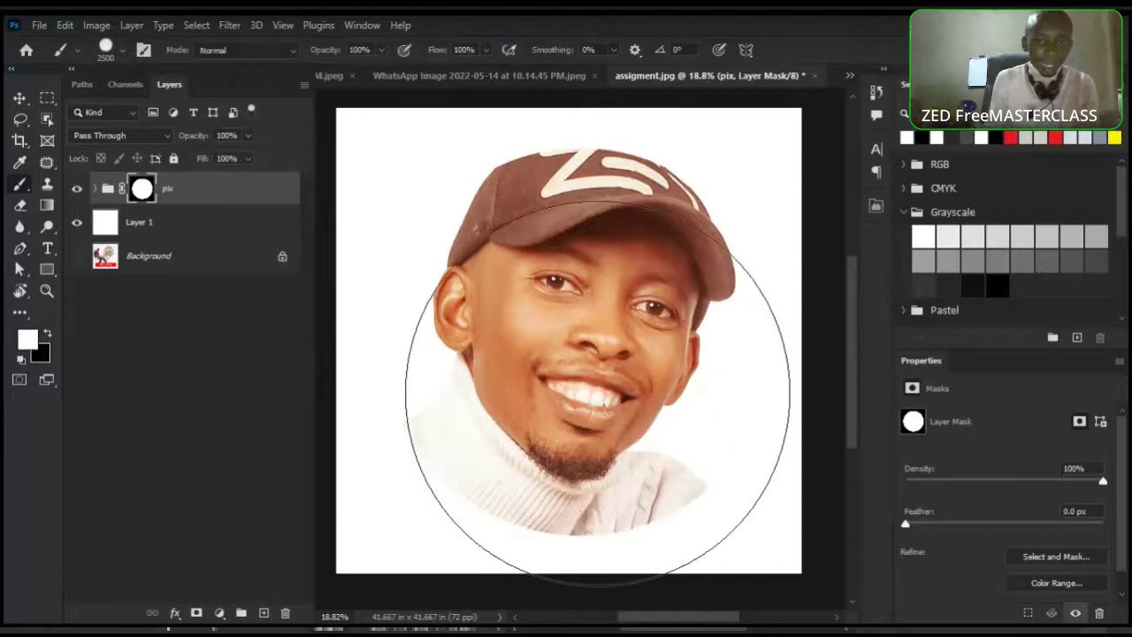
Undo the hard-edged dab and step through the history to the pix group's fully black mask
key("ctrl+z")
key("ctrl+z")
key("ctrl+z")
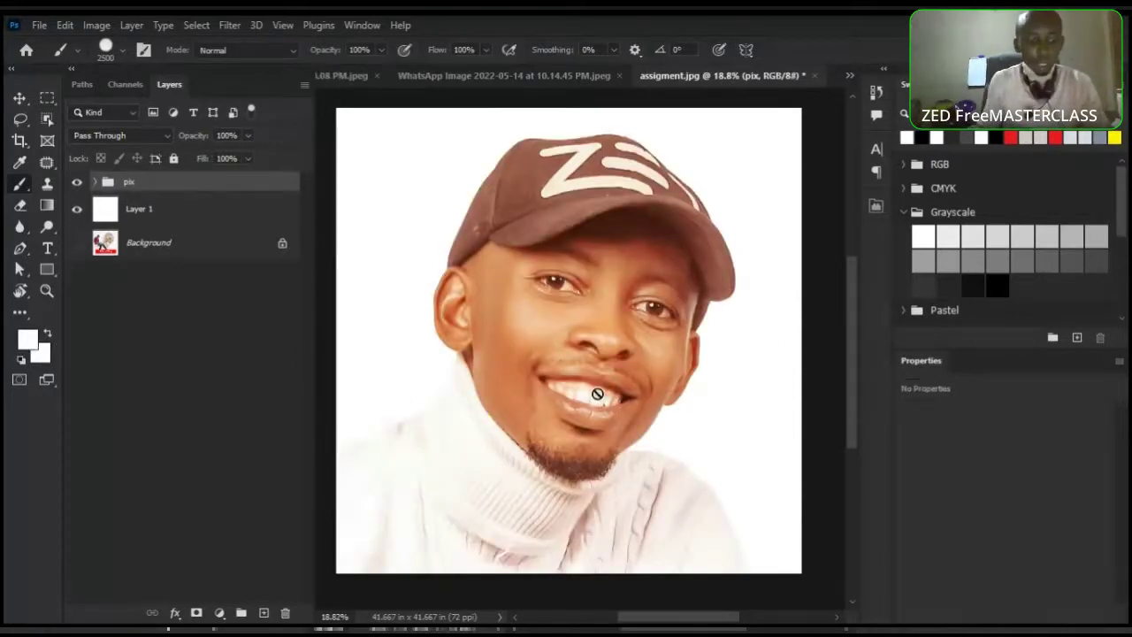
key("ctrl+shift+z")
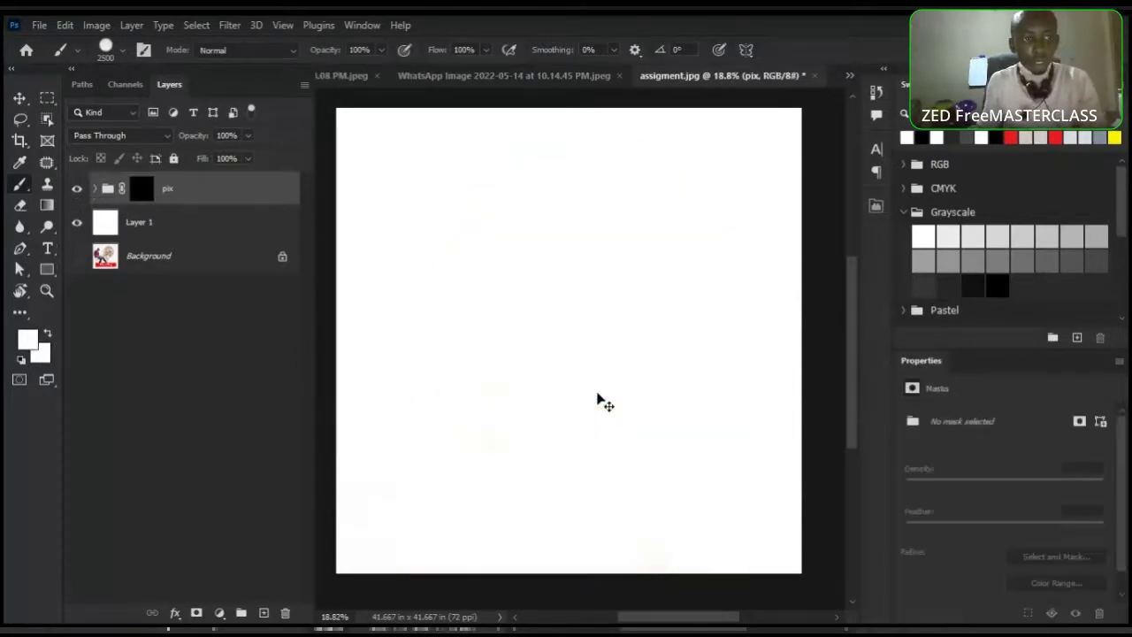
Target the pix group's mask again and set the 2500 px brush's hardness to 0%
left_click(142, 189)
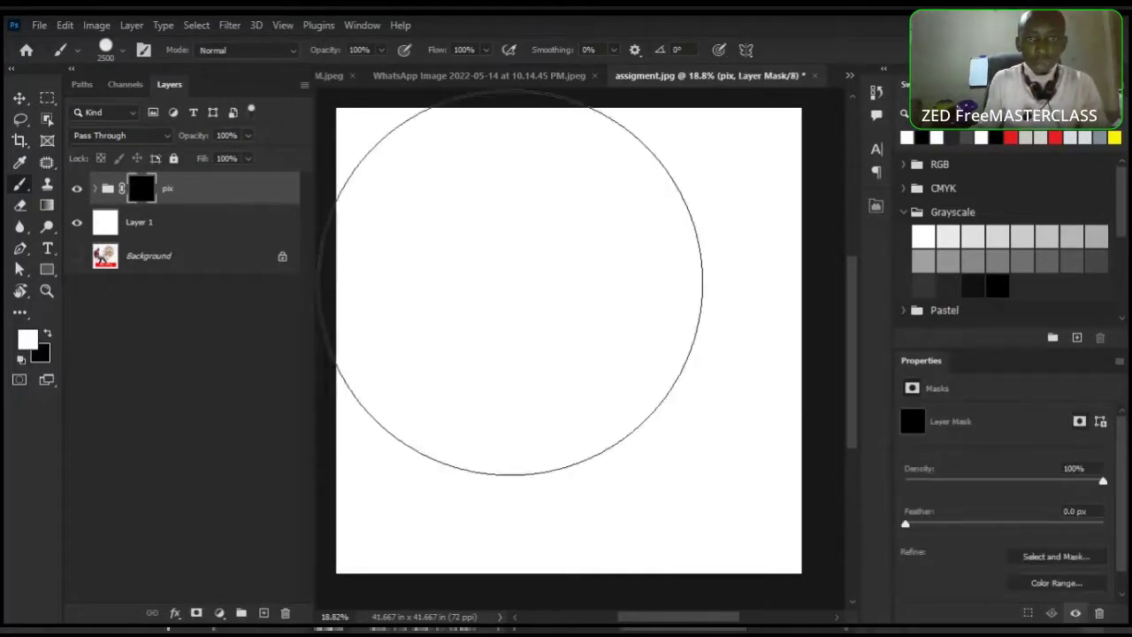
right_click(582, 332)
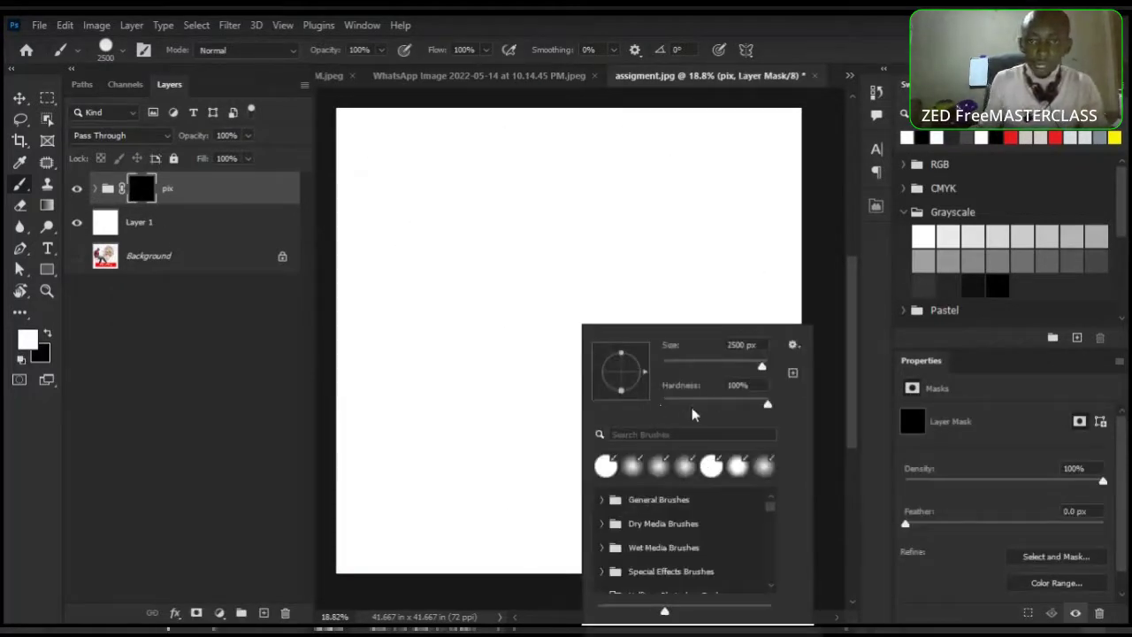
left_click_drag(683, 405, 624, 400)
key("Return")
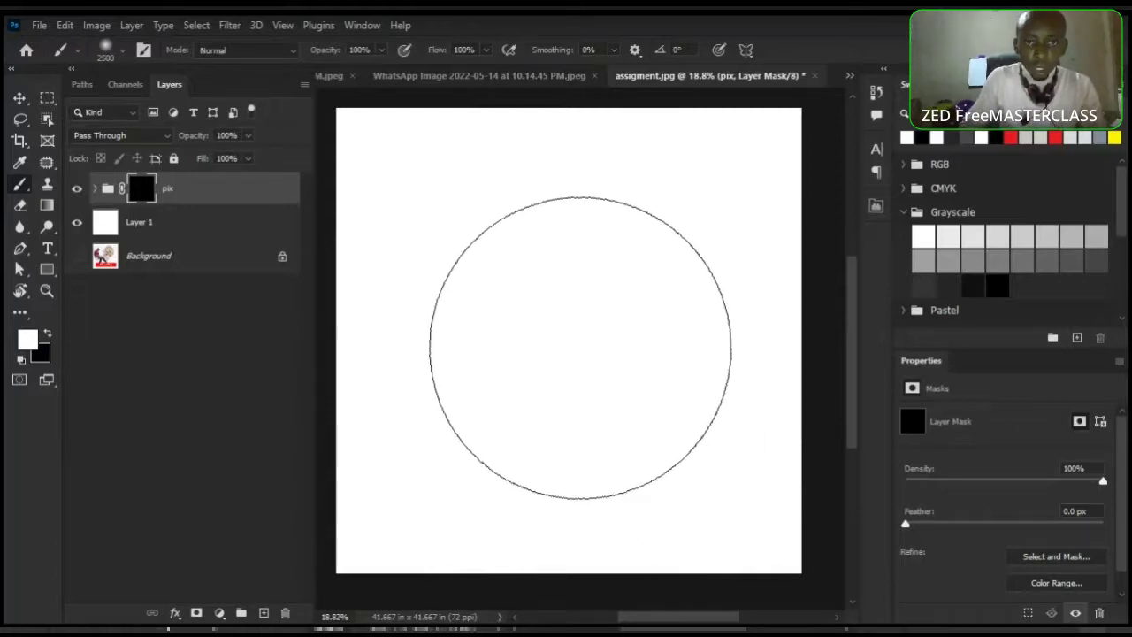
Softly reveal the portrait with one white dab on the pix mask, undoing it once to place it slightly higher over the face
left_click(582, 344)
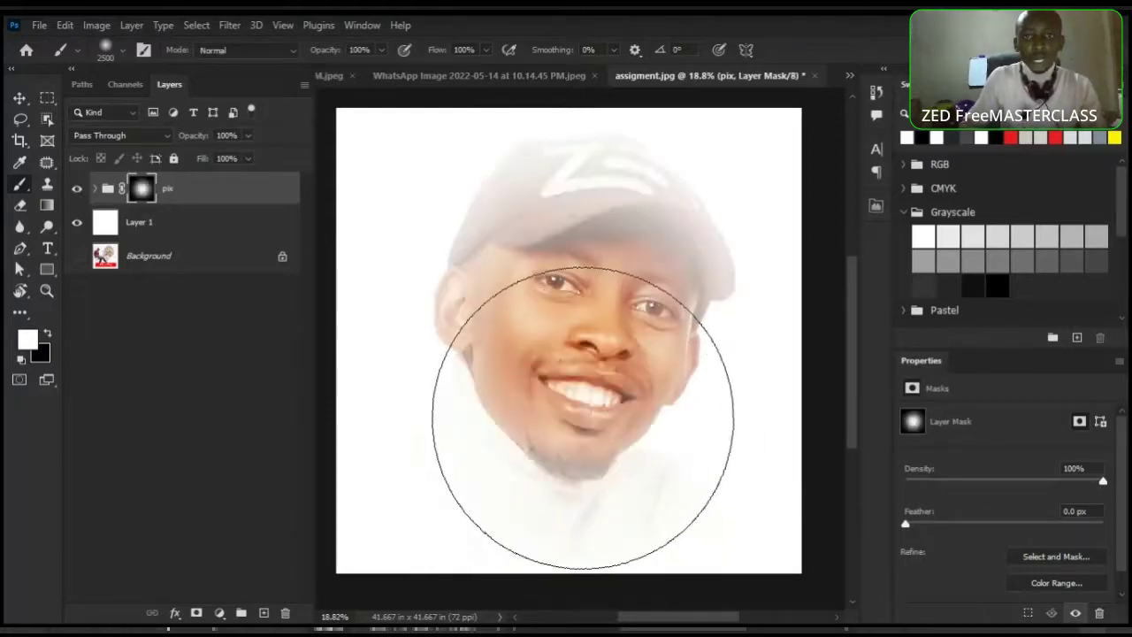
key("ctrl+z")
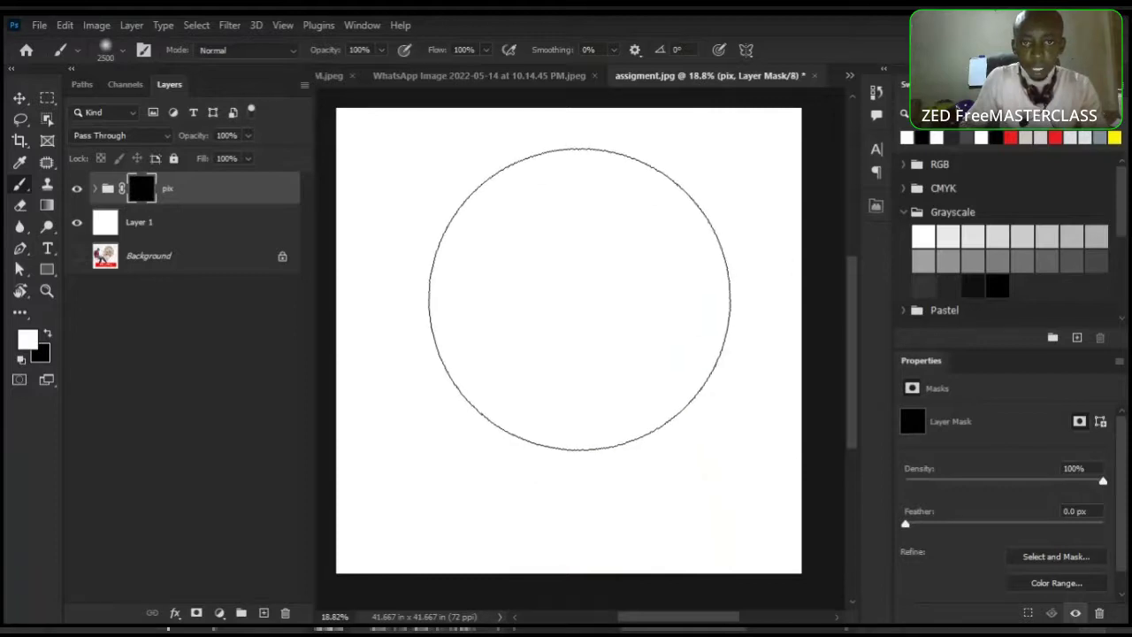
left_click(578, 299)
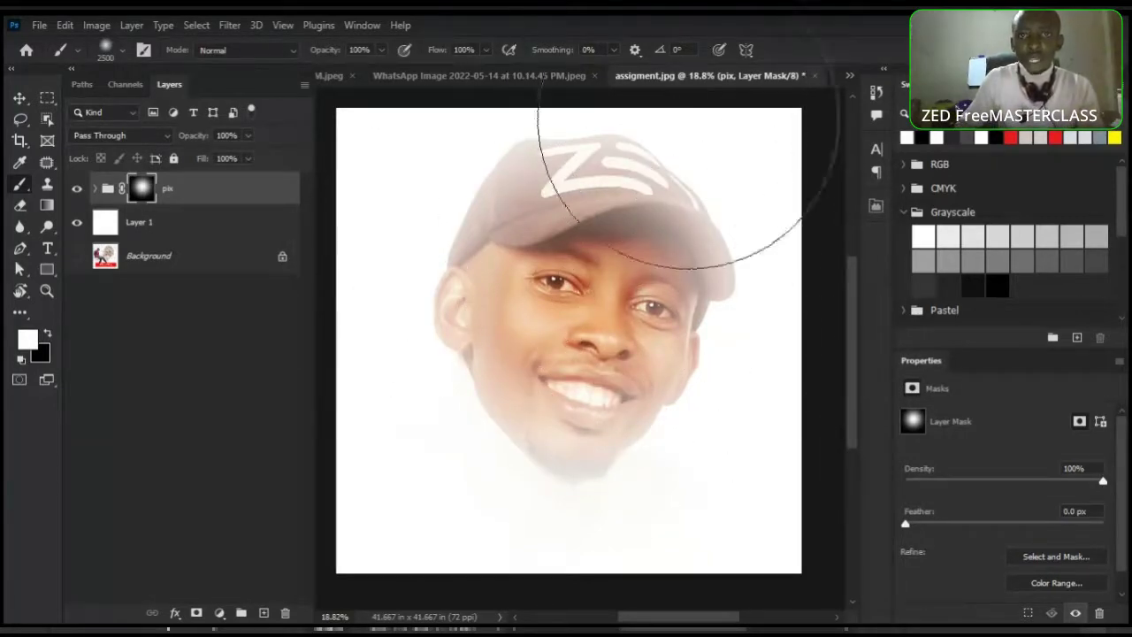
Switch to the Move tool and examine the reference birthday design with red lettering, hearts and a gold balloon
key("v")
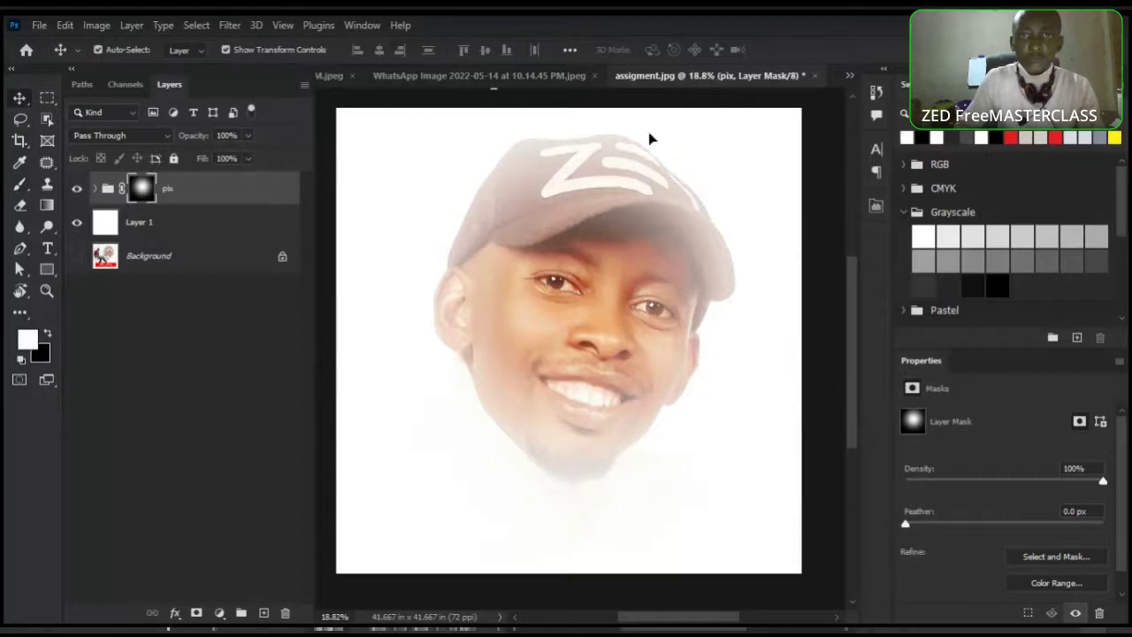
key("ctrl+Tab")
key("ctrl+Tab")
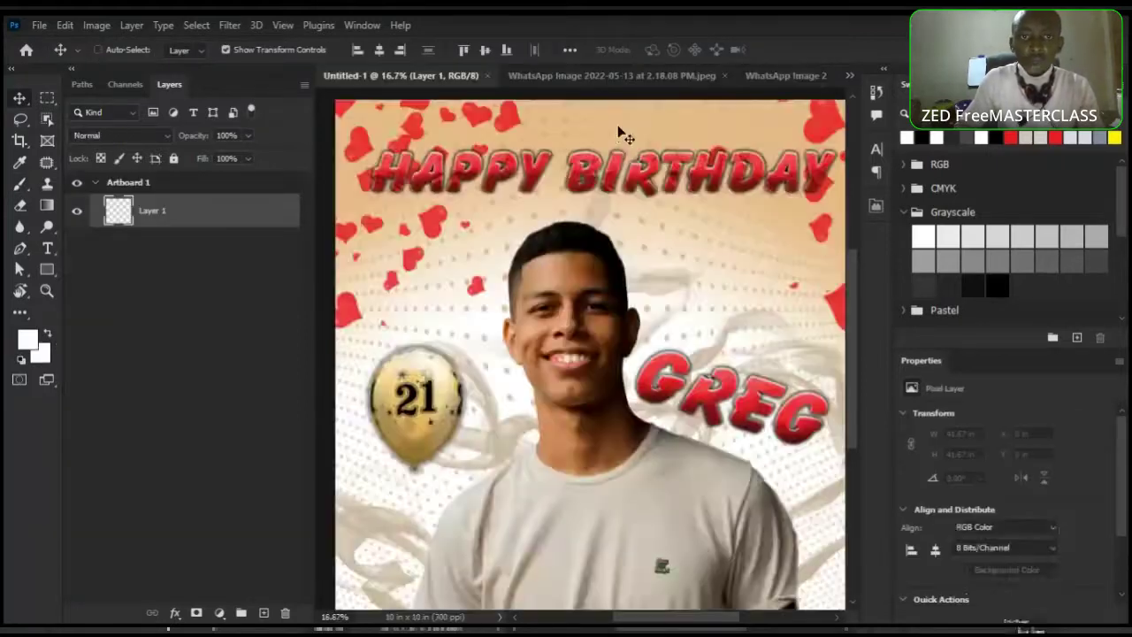
scroll(610, 212, "down", 2)
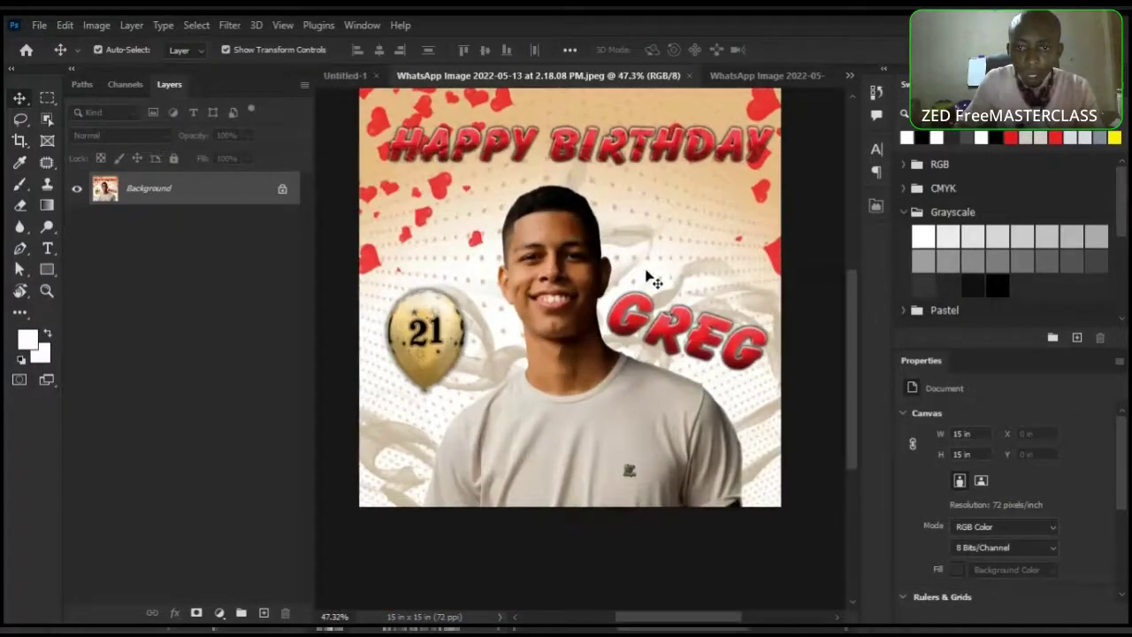
scroll(665, 240, "up", 1)
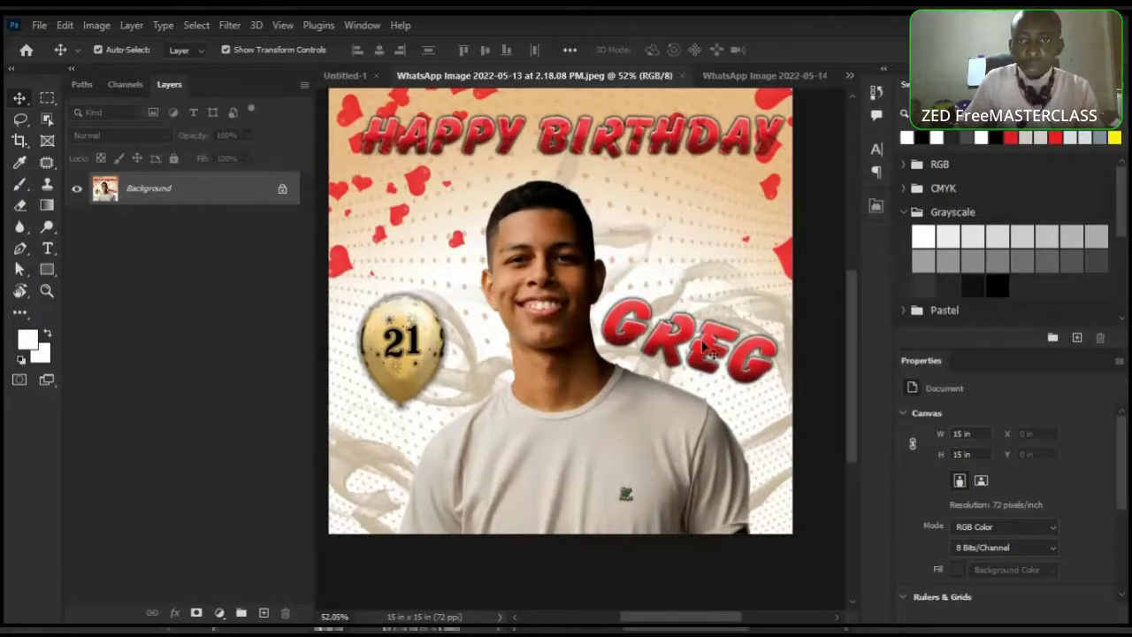
scroll(715, 410, "down", 3)
scroll(657, 319, "up", 3)
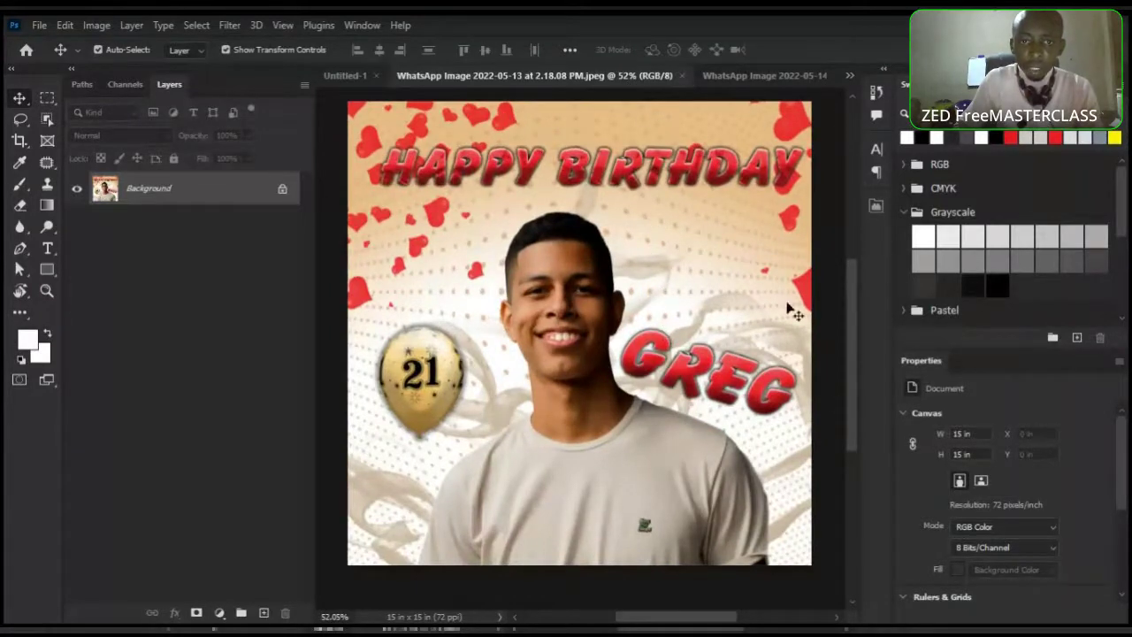
Examine the orange reference birthday design with the faded portrait behind its subject and compare it with the masked portrait in assigment.jpg
key("ctrl+Tab")
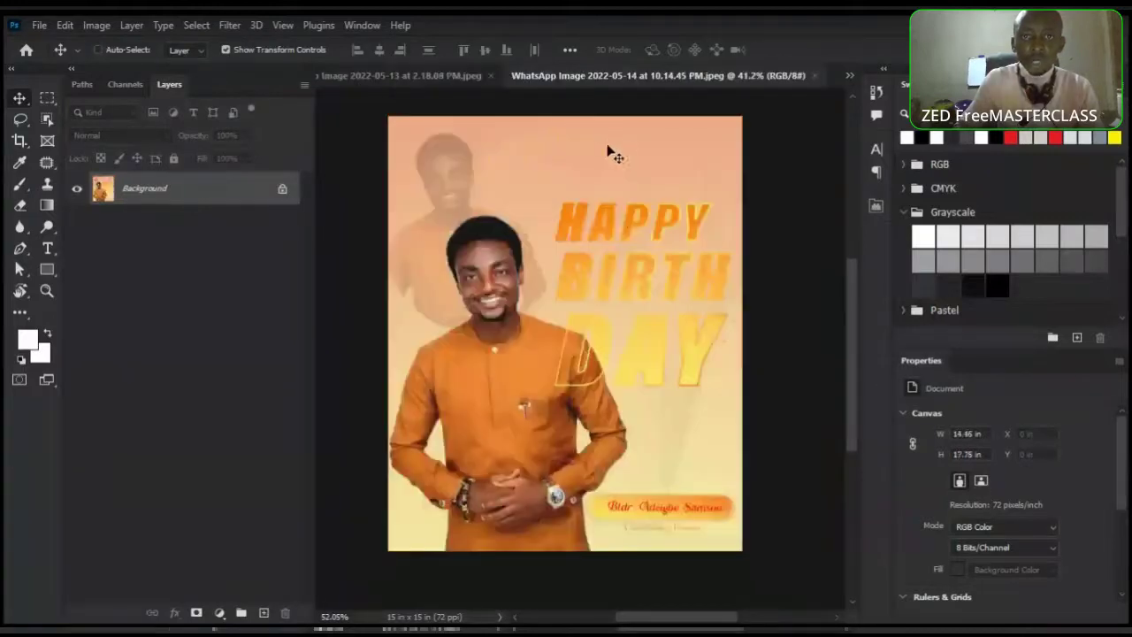
key("ctrl+0")
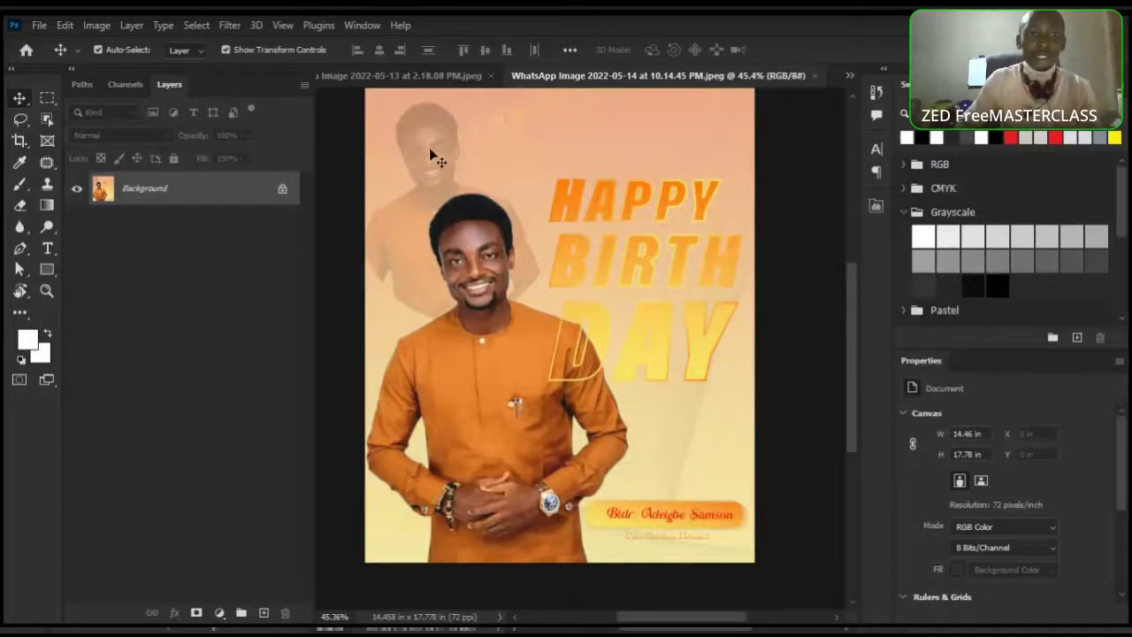
key("ctrl")
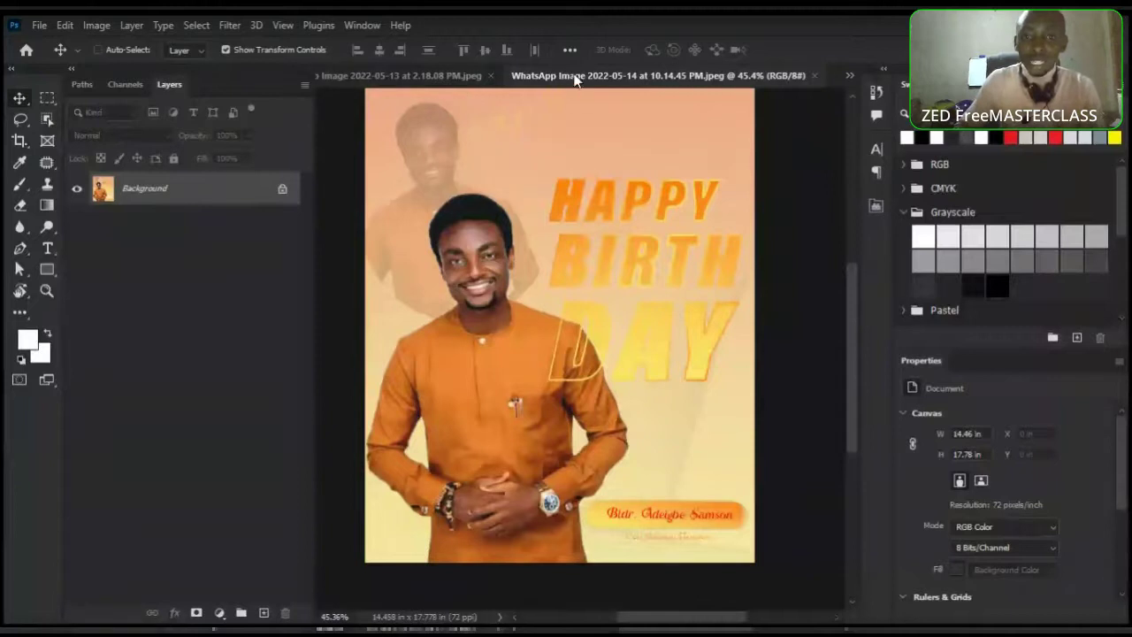
key("ctrl+Tab")
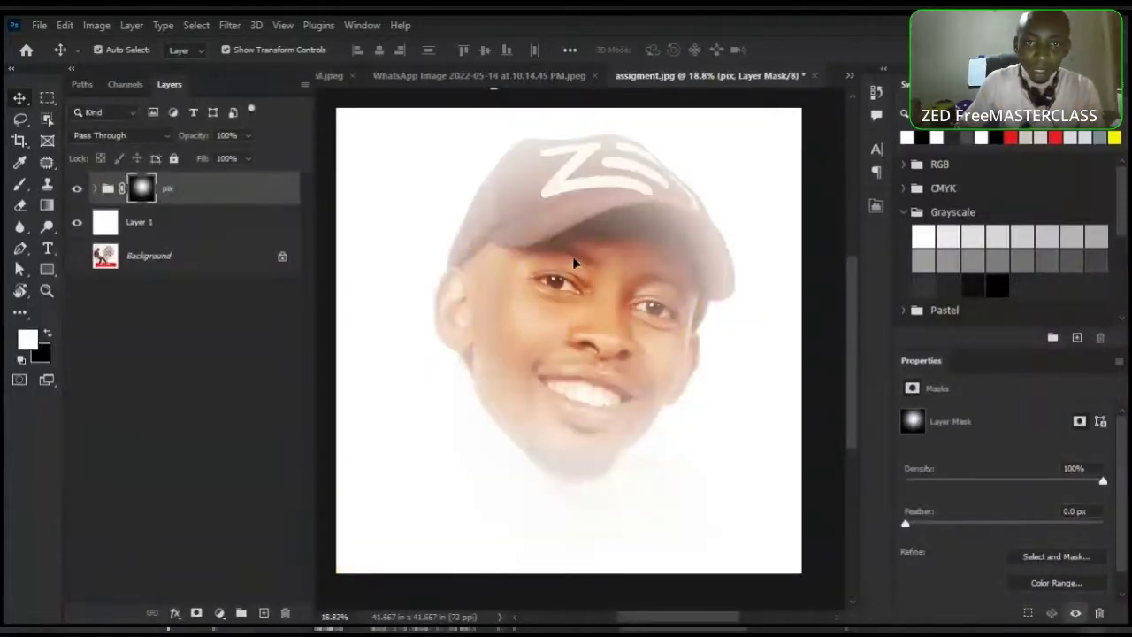
key("ctrl+shift+Tab")
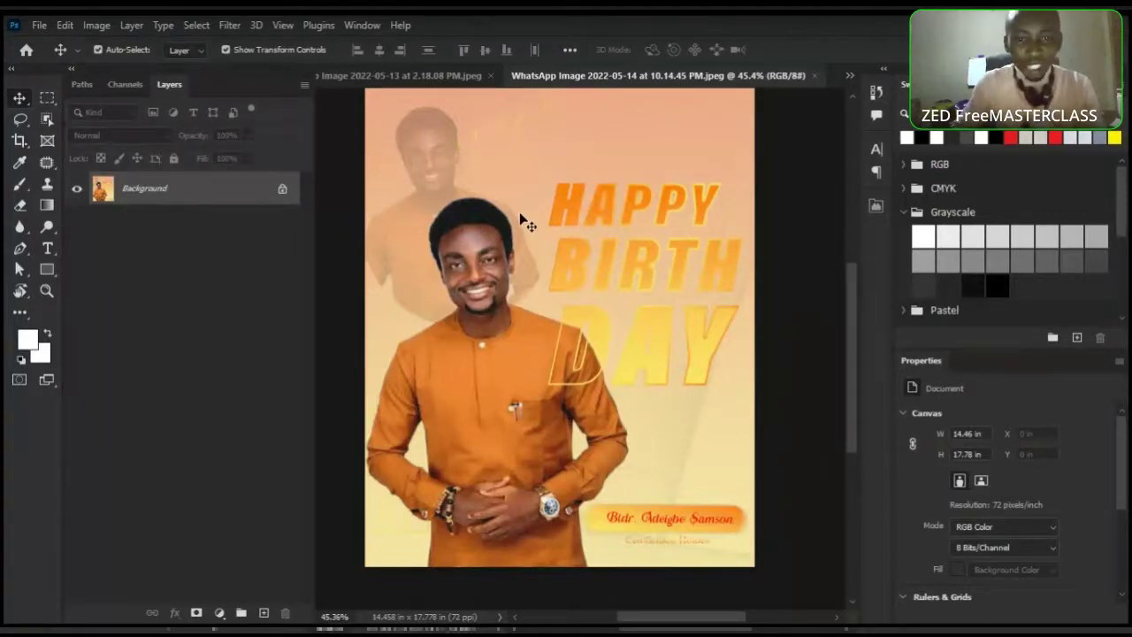
Return to assigment.jpg, activate the Brush tool and look through its preset picker over the masked portrait
key("ctrl+Tab")
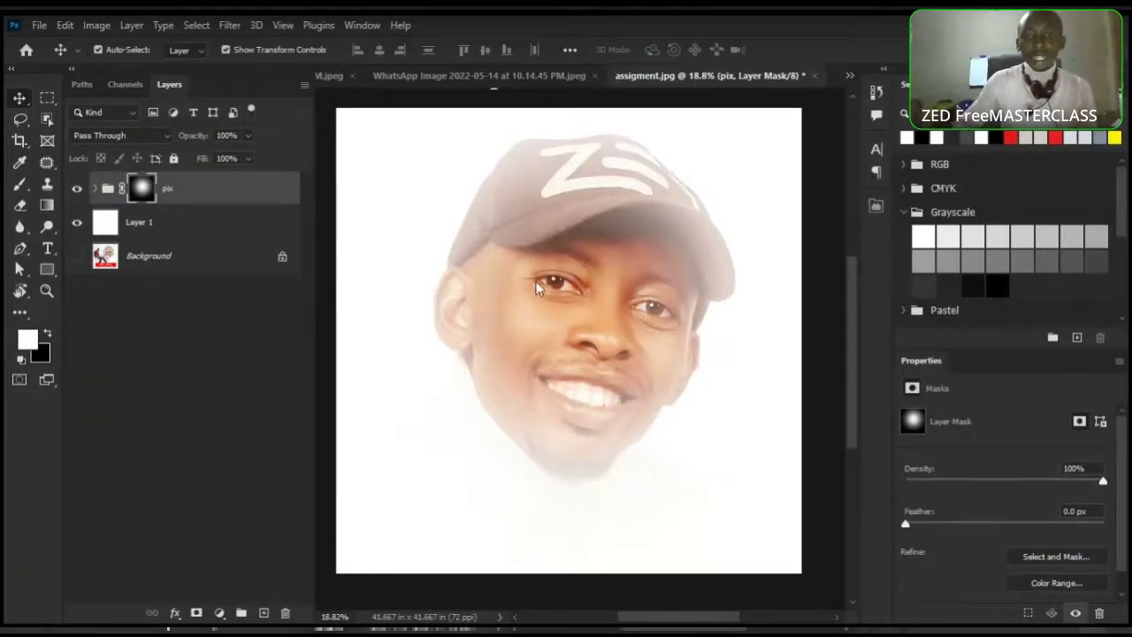
key("b")
right_click(558, 320)
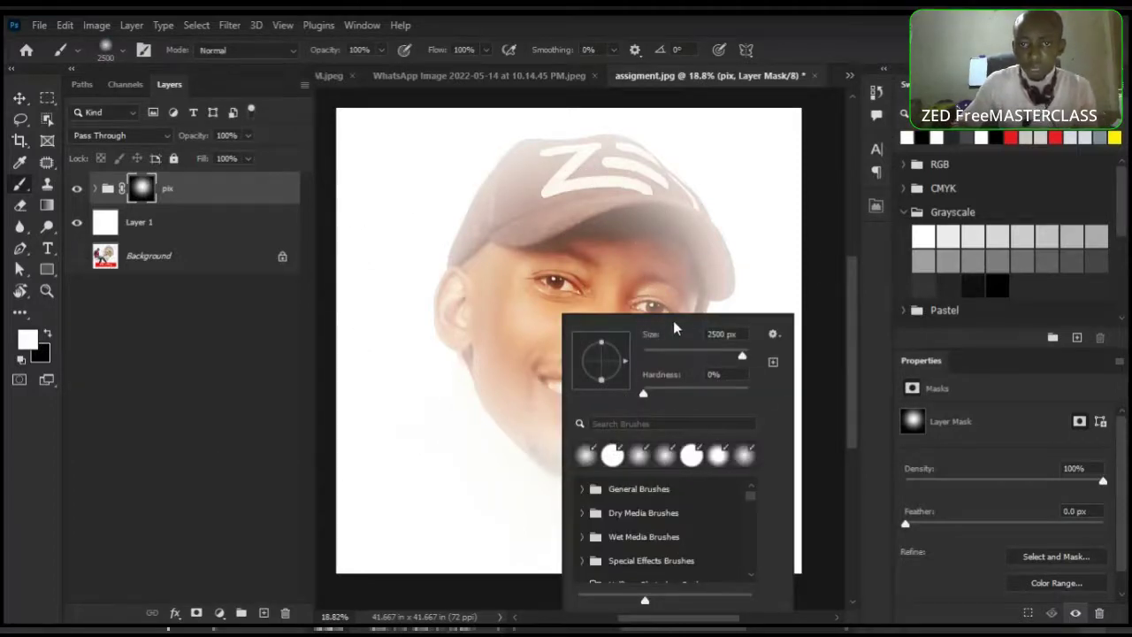
left_click(533, 239)
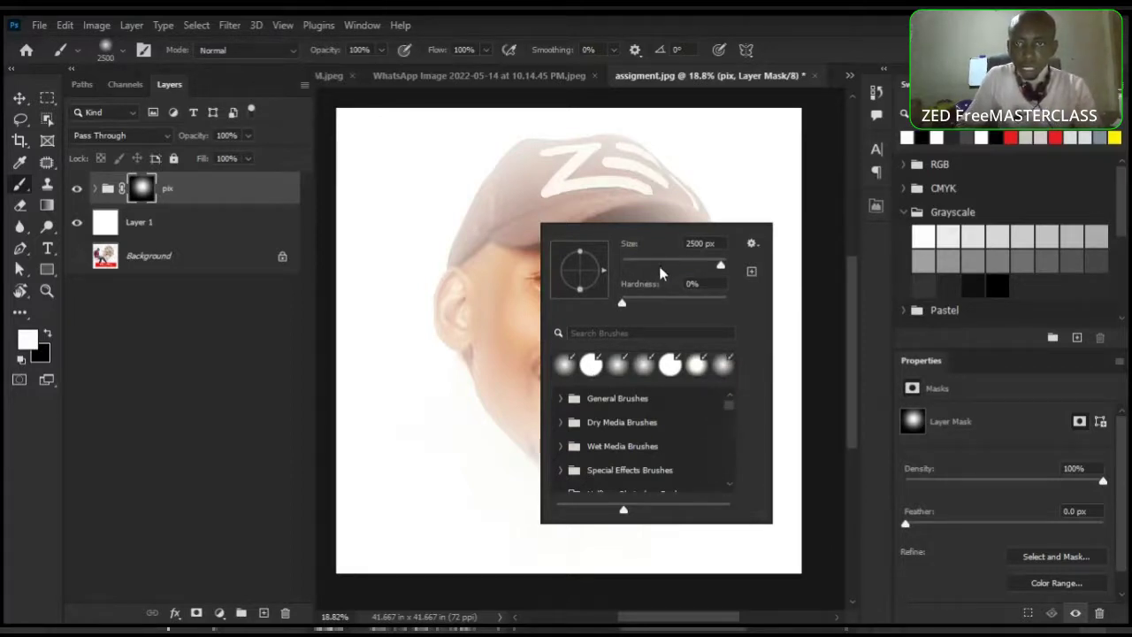
left_click(356, 36)
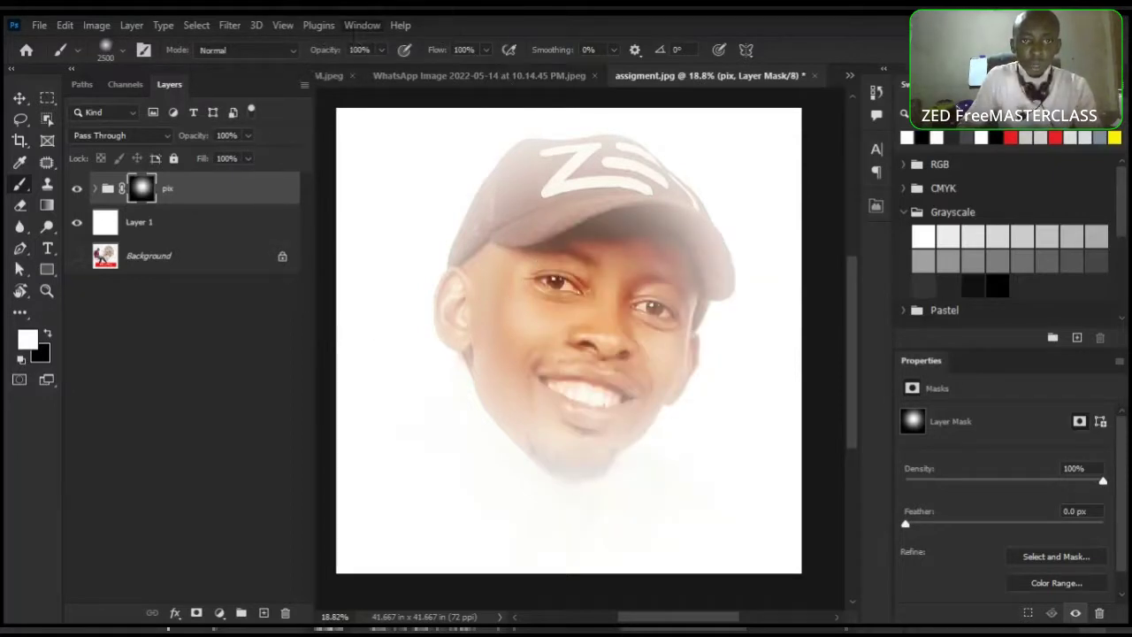
Choose the Hard Round preset from General Brushes and set its size to 90 px
key("F5")
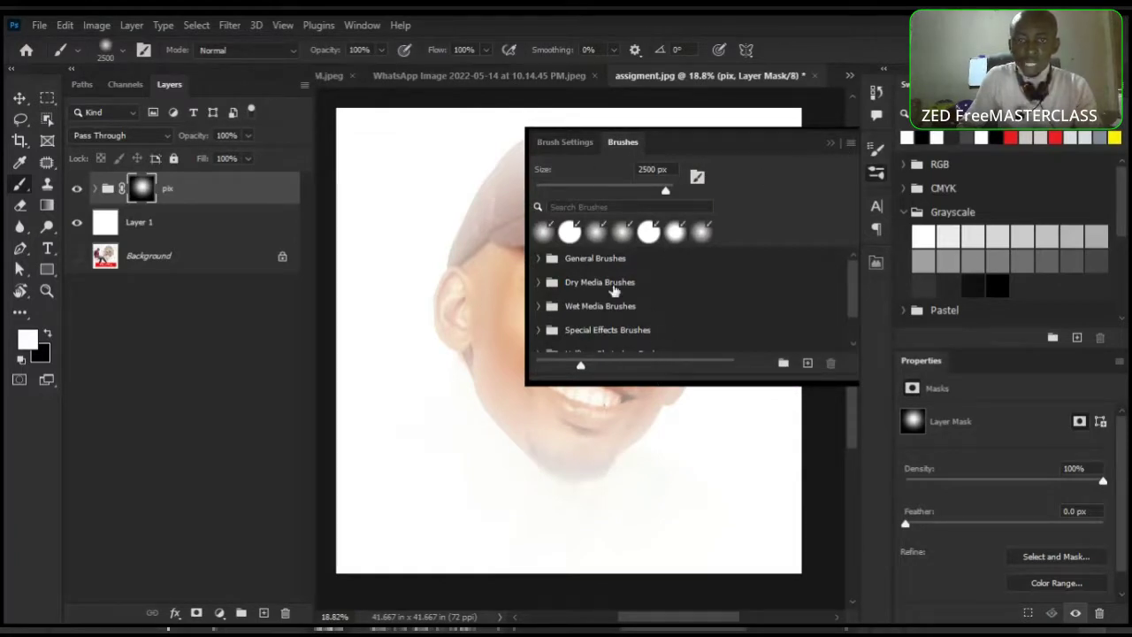
left_click(539, 260)
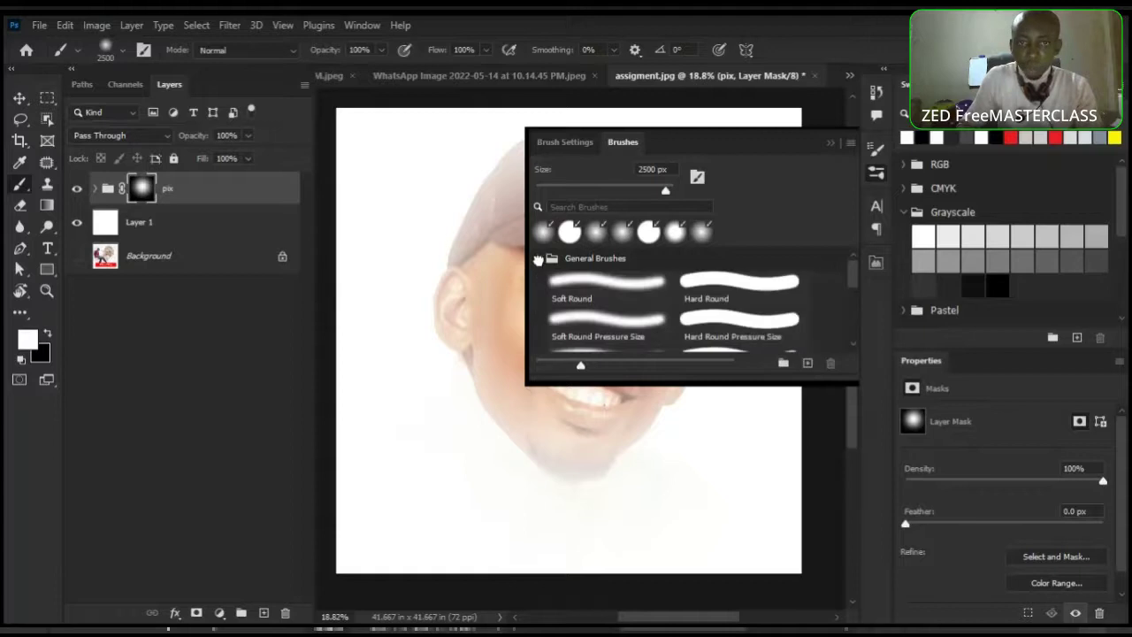
left_click(730, 280)
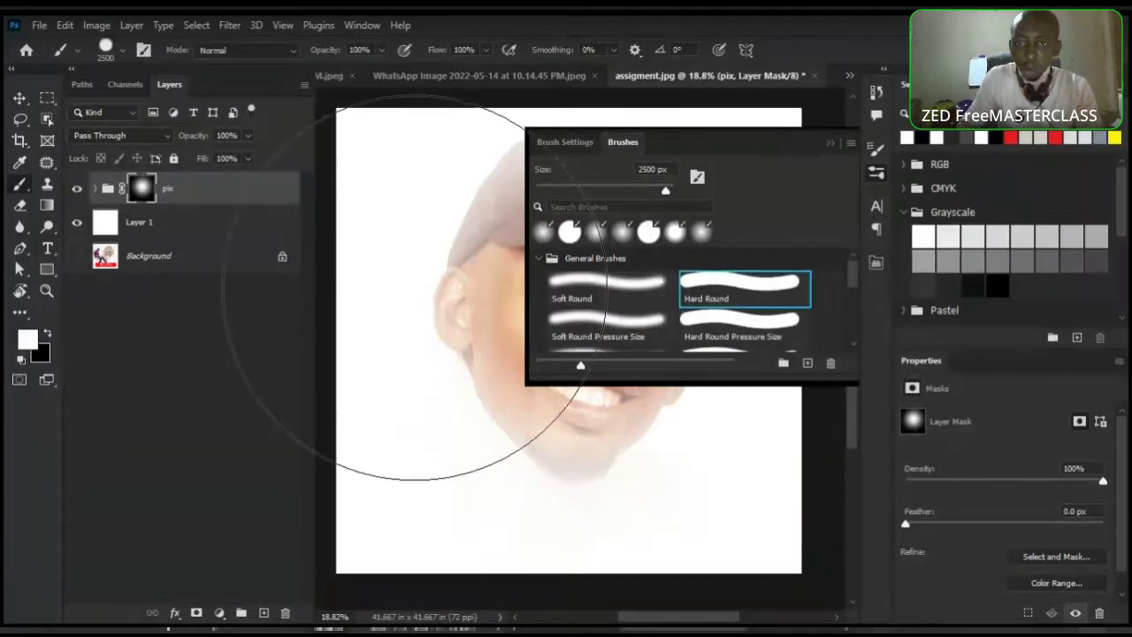
left_click(617, 191)
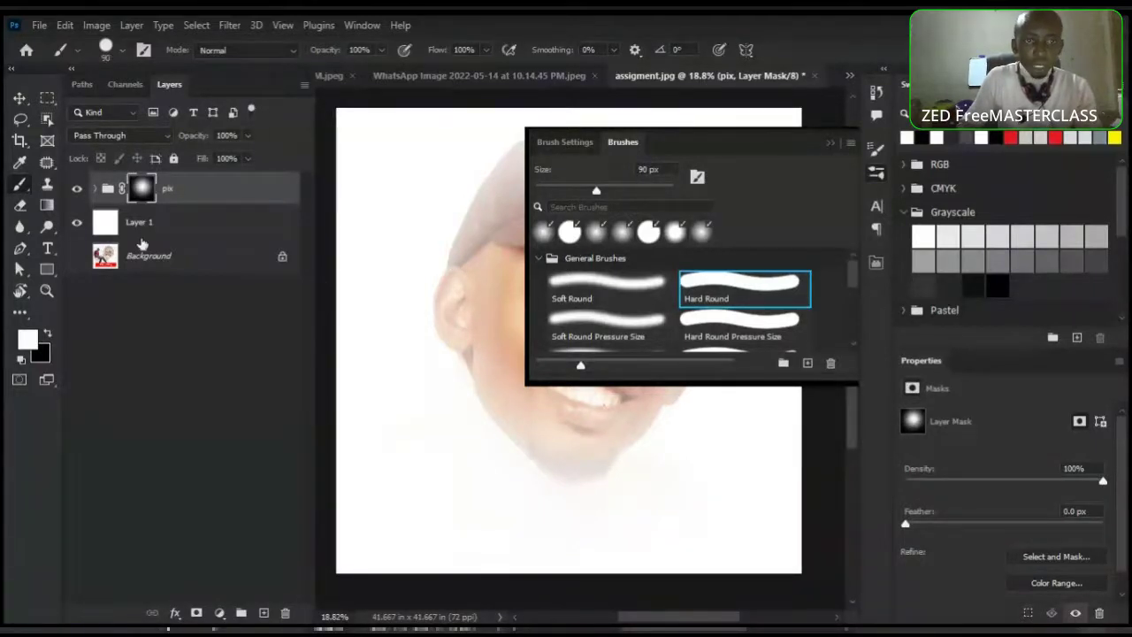
Add a new layer above the pix group, reset to default colours and scribble a black zigzag across the upper portrait
left_click(264, 612)
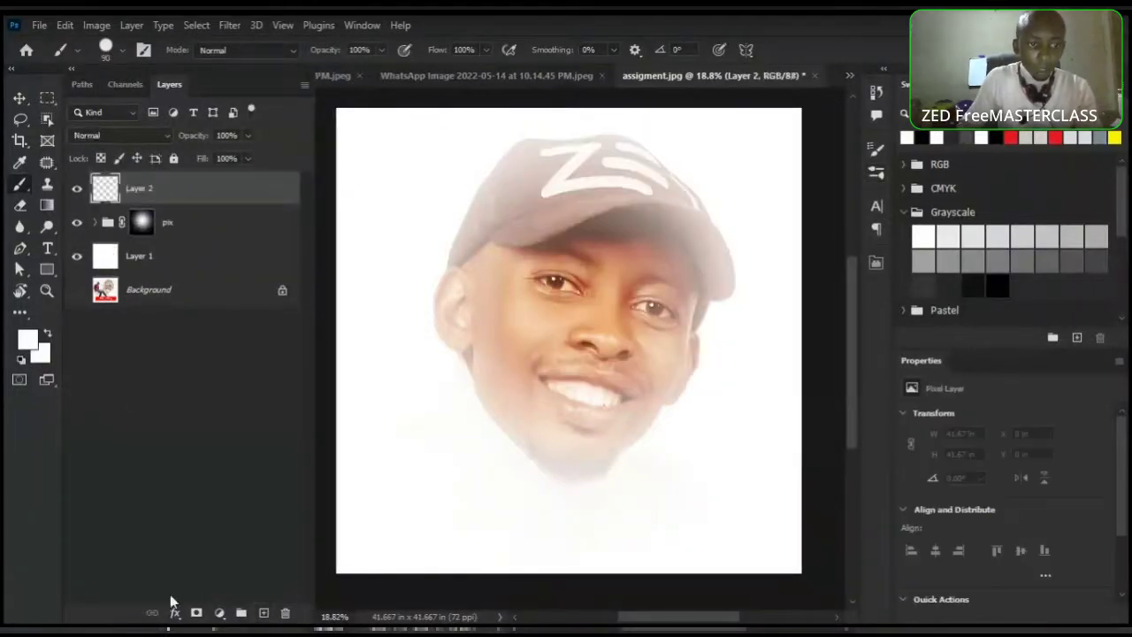
key("d")
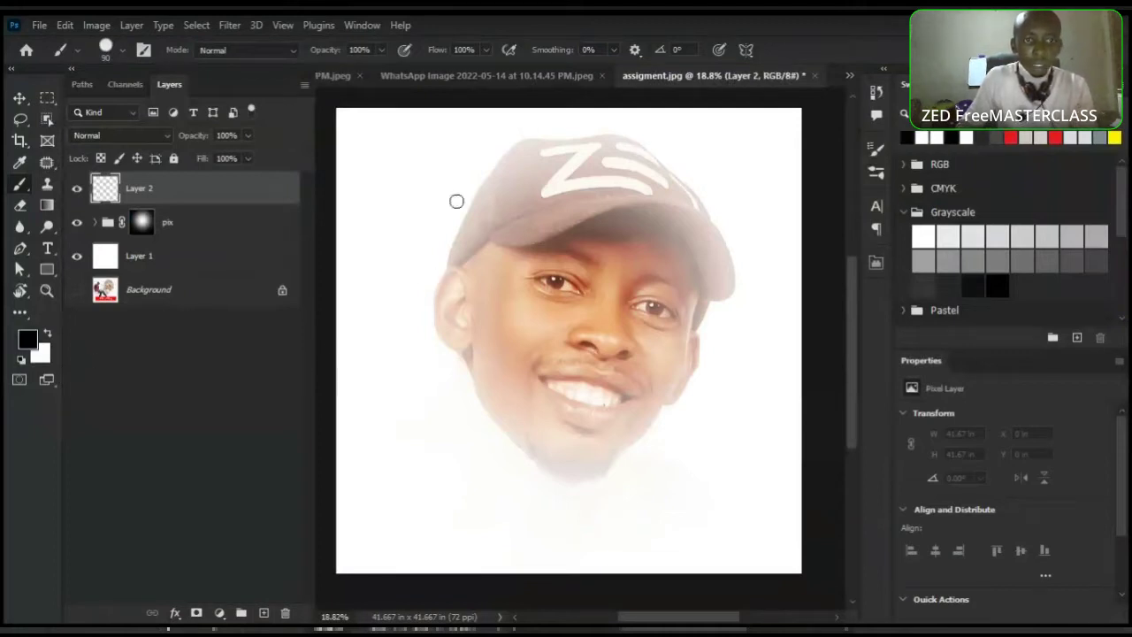
mouse_move(430, 138)
left_mouse_down()
mouse_move(423, 335)
mouse_move(446, 271)
mouse_move(510, 215)
mouse_move(478, 325)
mouse_move(526, 210)
mouse_move(600, 314)
mouse_move(653, 294)
left_mouse_up()
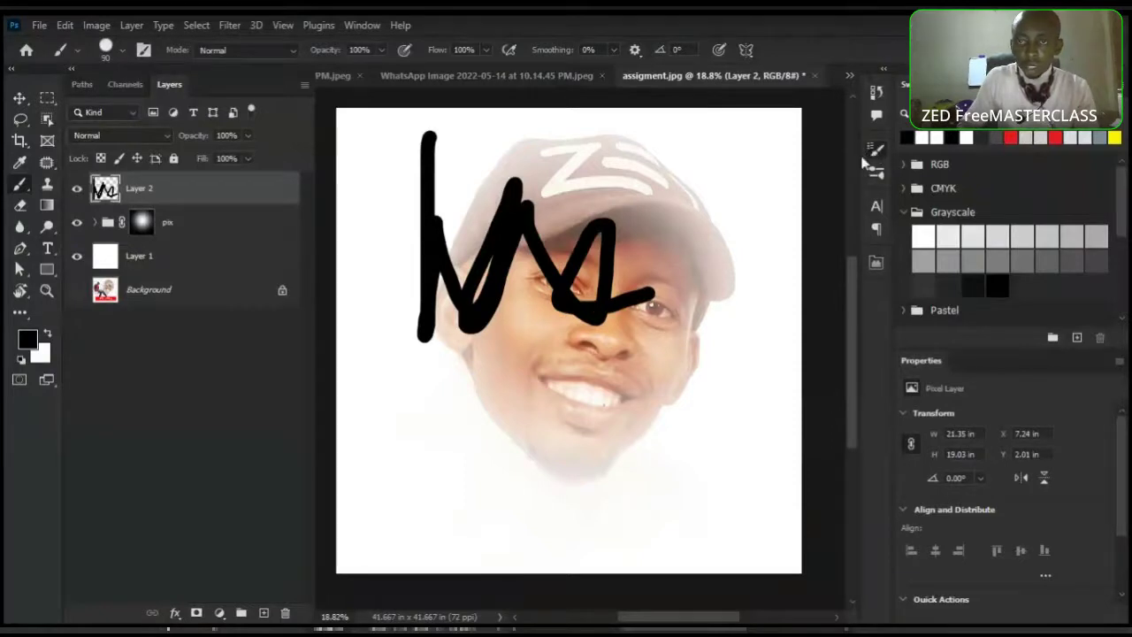
Enlarge the brush preset list and choose KYLE Ultimate Pencil Hard from Dry Media Brushes
left_click(876, 149)
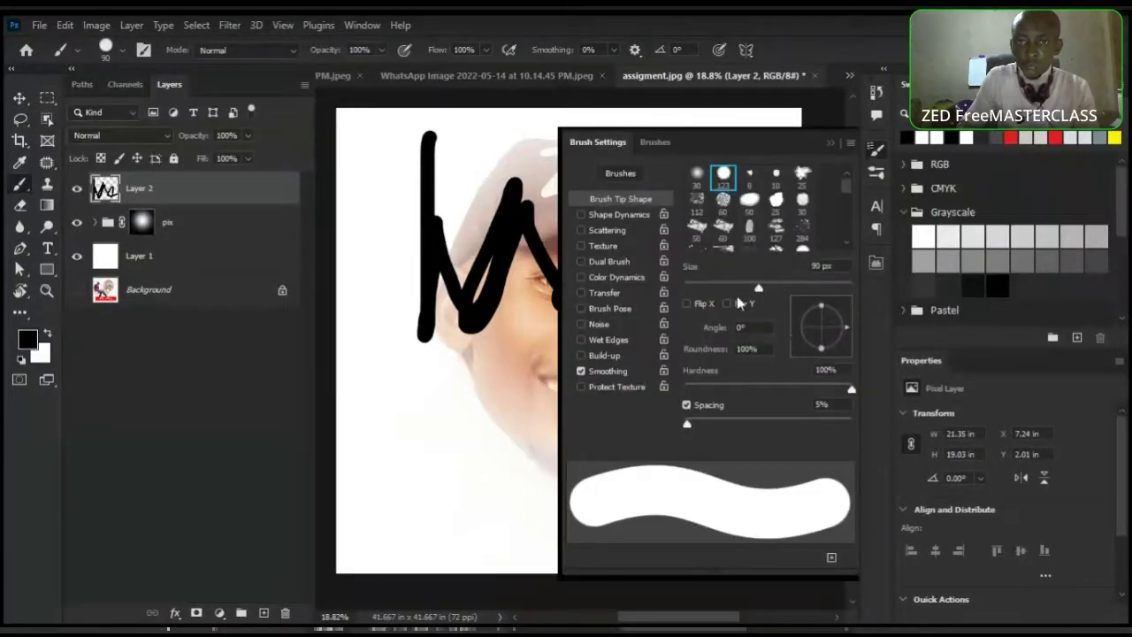
left_click(661, 142)
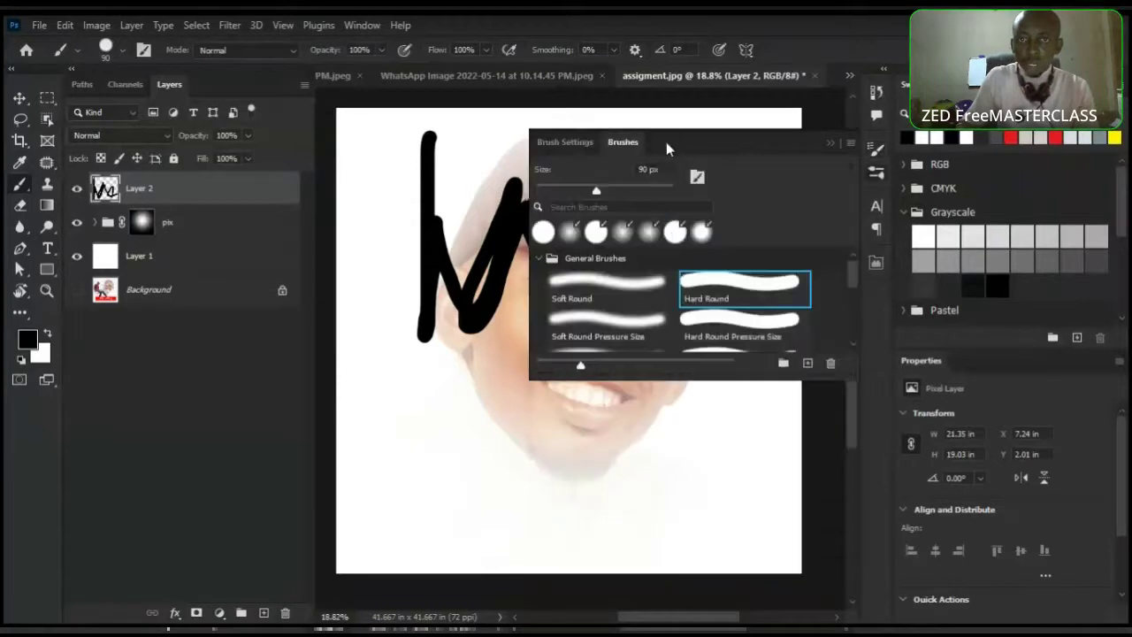
left_click_drag(667, 375, 679, 553)
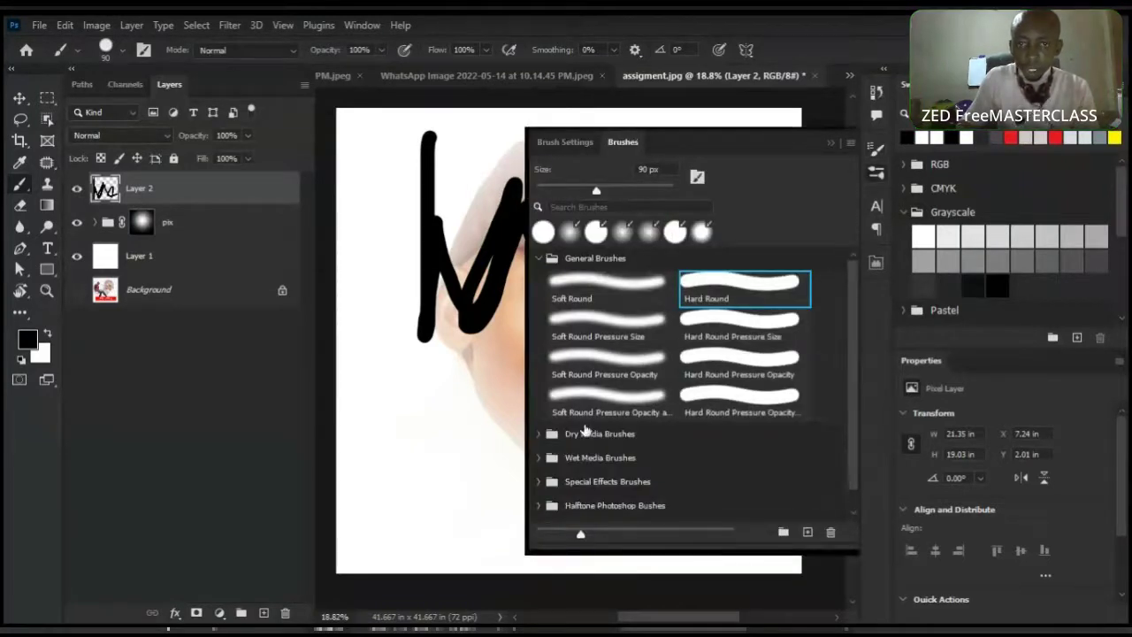
left_click(540, 434)
scroll(611, 432, "down", 1)
left_click(626, 434)
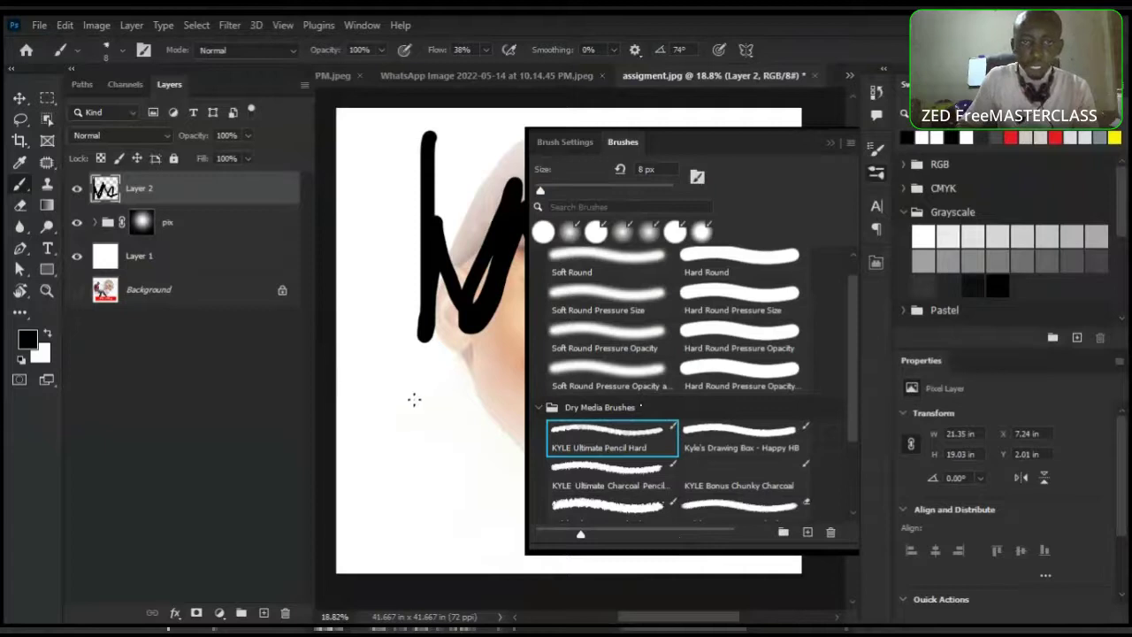
Set the pencil brush's size to 281 px and keep its opacity at 100%
left_click(579, 190)
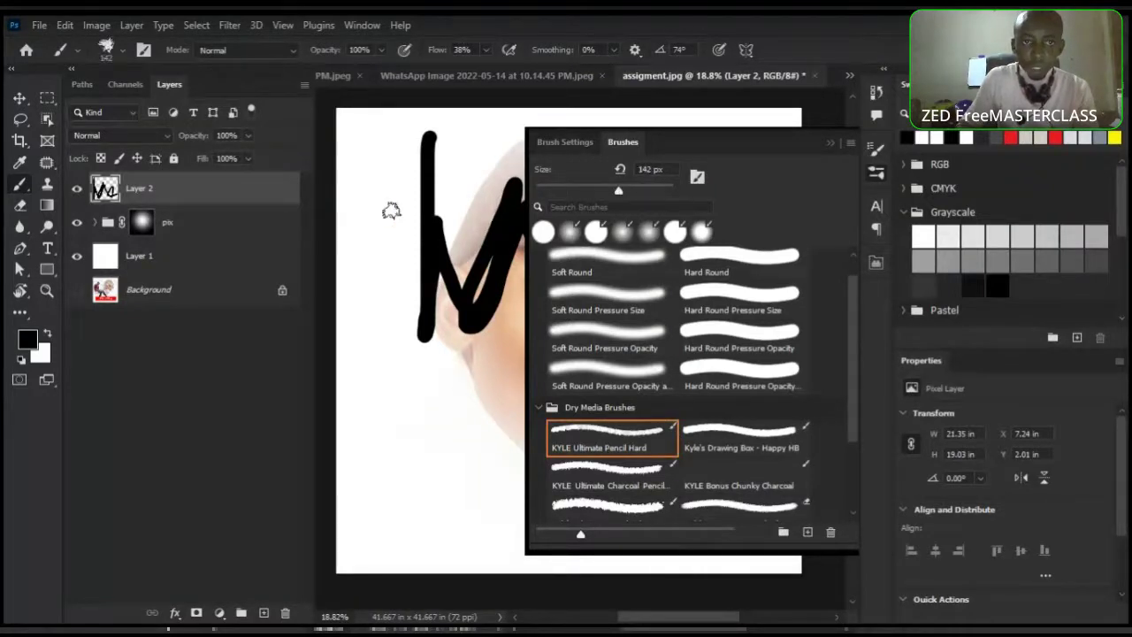
key("bracketright")
key("bracketright")
key("bracketright")
key("bracketright")
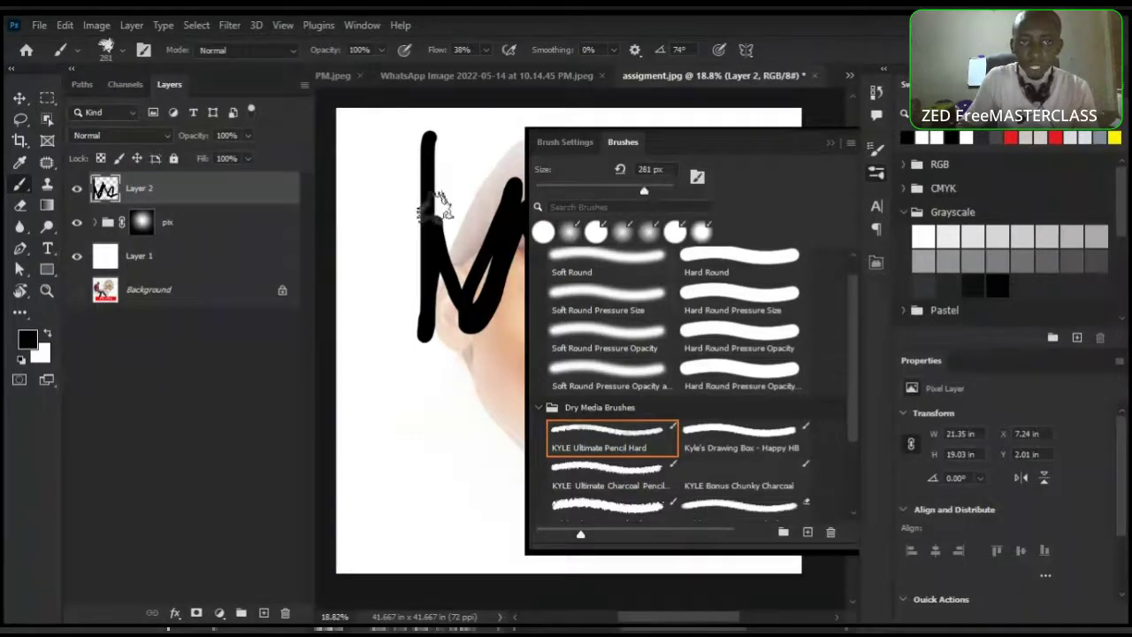
key("0")
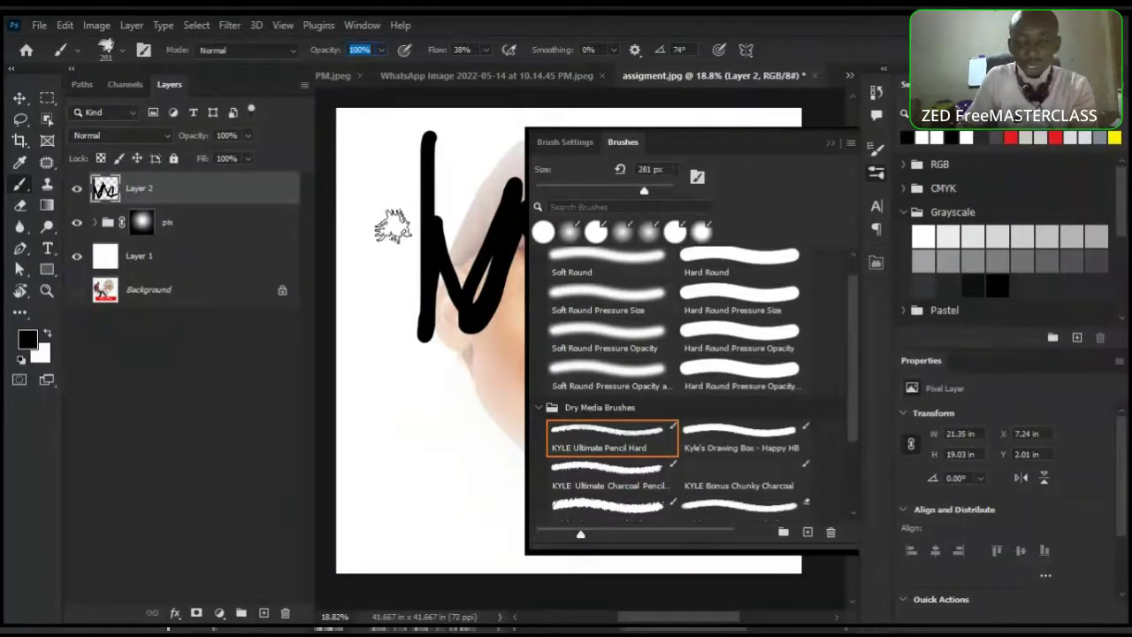
Try three black pencil-textured strokes beside and below the portrait, and undo all of them
mouse_move(361, 230)
left_mouse_down()
mouse_move(404, 434)
mouse_move(481, 445)
mouse_move(530, 491)
left_mouse_up()
left_click_drag(610, 479, 624, 442)
mouse_move(721, 380)
left_mouse_down()
mouse_move(733, 500)
mouse_move(758, 407)
mouse_move(799, 456)
left_mouse_up()
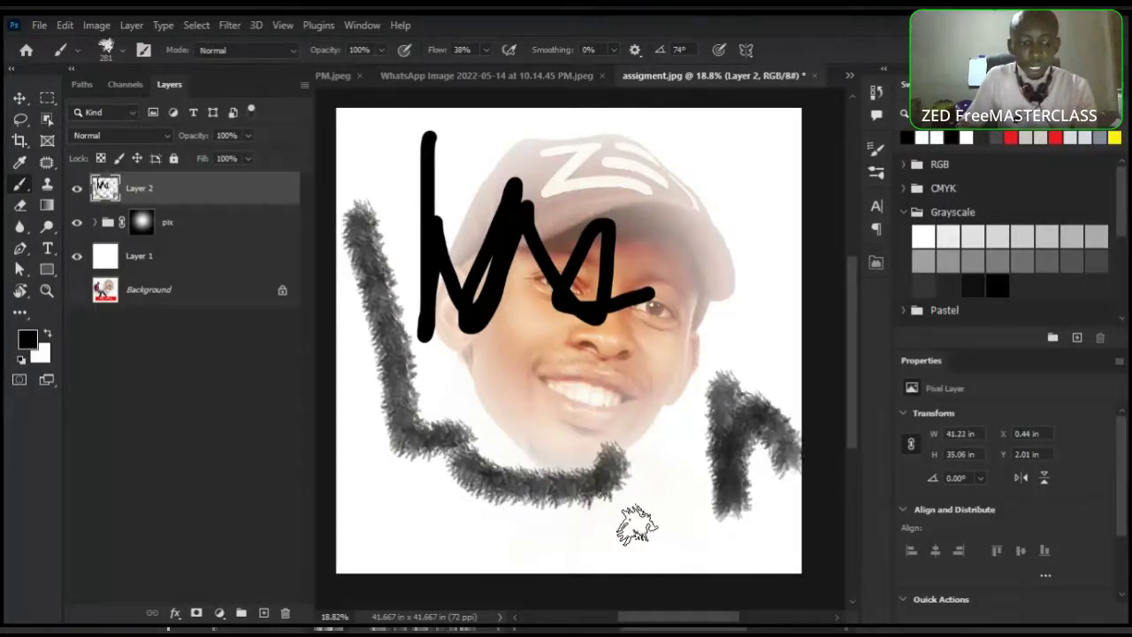
key("ctrl+z")
key("ctrl+z")
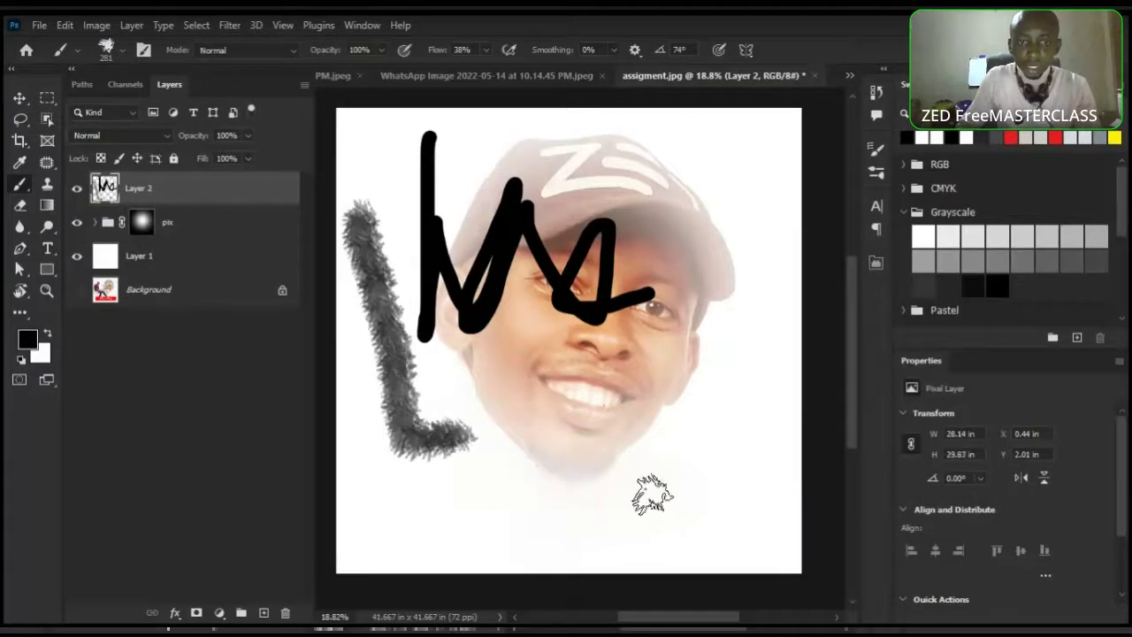
key("ctrl+z")
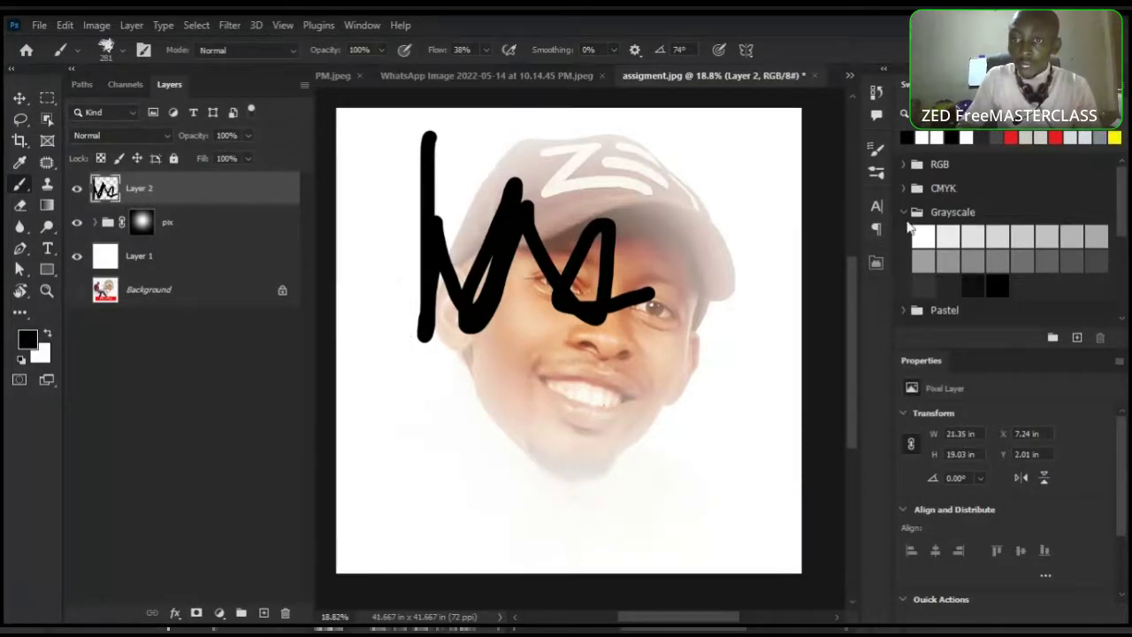
Set the foreground colour to the medium green swatch in the Pure group
left_click(903, 212)
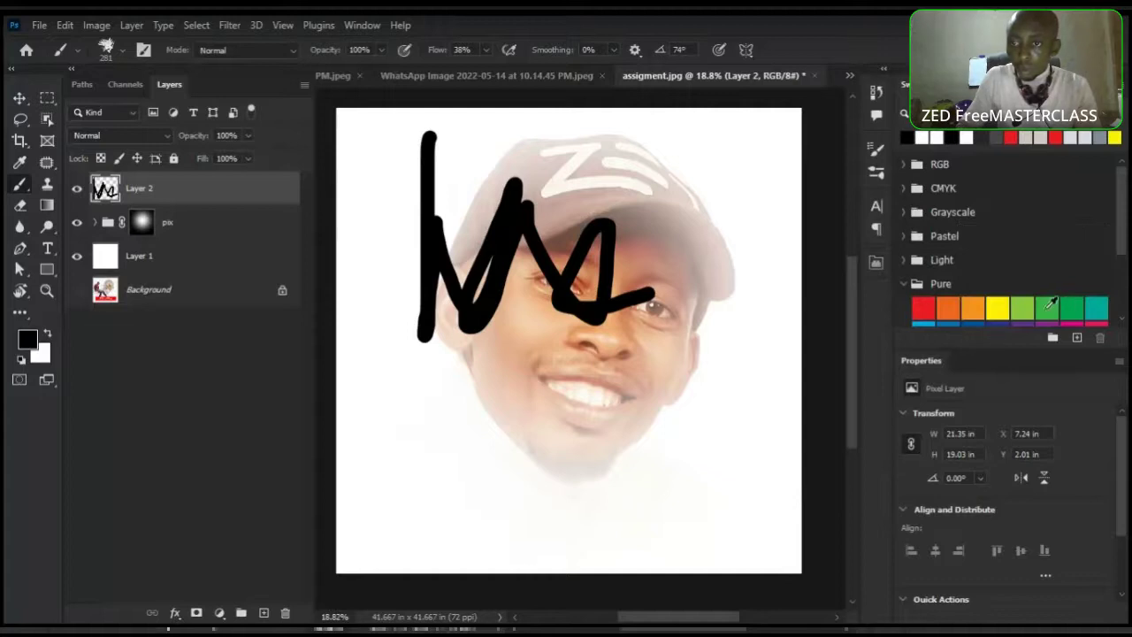
scroll(991, 292, "down", 1)
left_click(1046, 279)
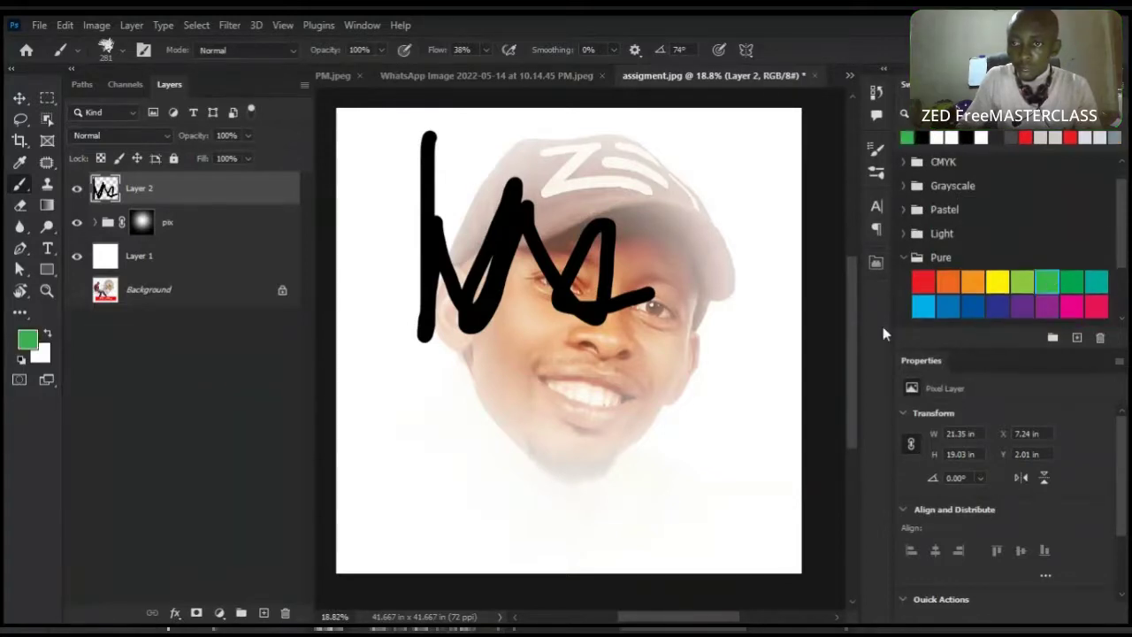
Paint a grass-like green band along the canvas's lower edge on Layer 2, enlarging the brush to 800 px
mouse_move(392, 551)
left_mouse_down()
mouse_move(357, 566)
mouse_move(399, 581)
mouse_move(463, 540)
mouse_move(435, 601)
mouse_move(423, 566)
mouse_move(488, 569)
mouse_move(469, 572)
mouse_move(551, 540)
mouse_move(564, 570)
mouse_move(518, 543)
mouse_move(536, 569)
mouse_move(492, 501)
mouse_move(652, 586)
mouse_move(589, 549)
mouse_move(620, 543)
mouse_move(635, 502)
mouse_move(663, 546)
mouse_move(640, 552)
mouse_move(690, 557)
mouse_move(656, 548)
mouse_move(746, 518)
mouse_move(766, 607)
left_mouse_up()
key("bracketright")
key("bracketright")
key("bracketright")
key("bracketright")
key("bracketright")
mouse_move(624, 526)
left_mouse_down()
mouse_move(644, 511)
mouse_move(392, 531)
mouse_move(354, 543)
mouse_move(363, 548)
left_mouse_up()
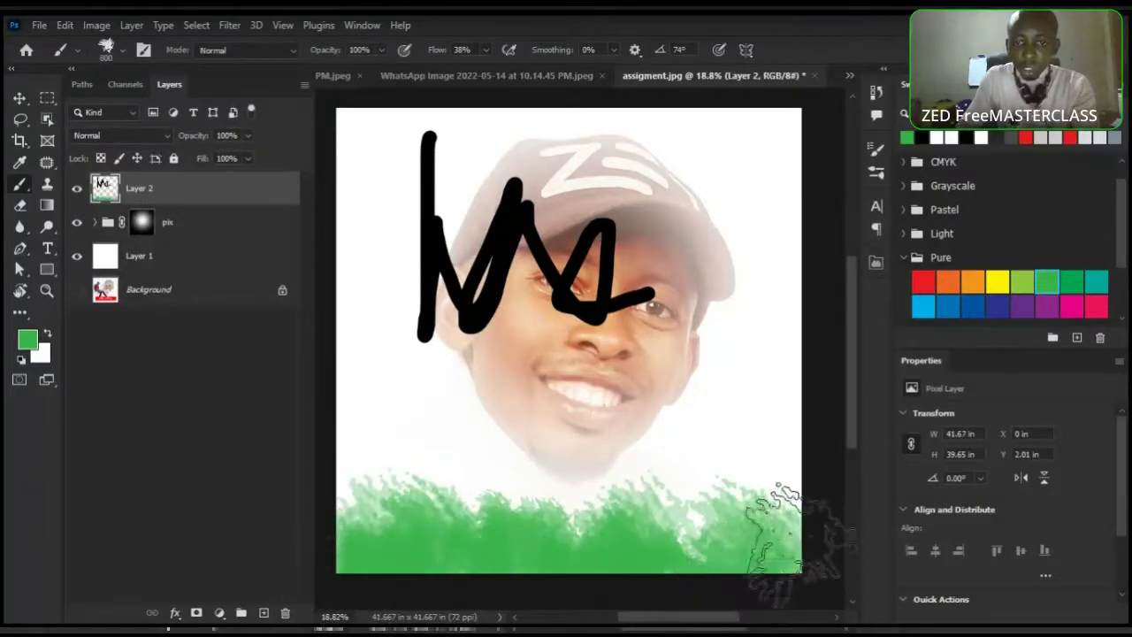
Collapse the General and Dry Media brush groups and choose halftone 1 from Halftone Photoshop Bushes
left_click(876, 151)
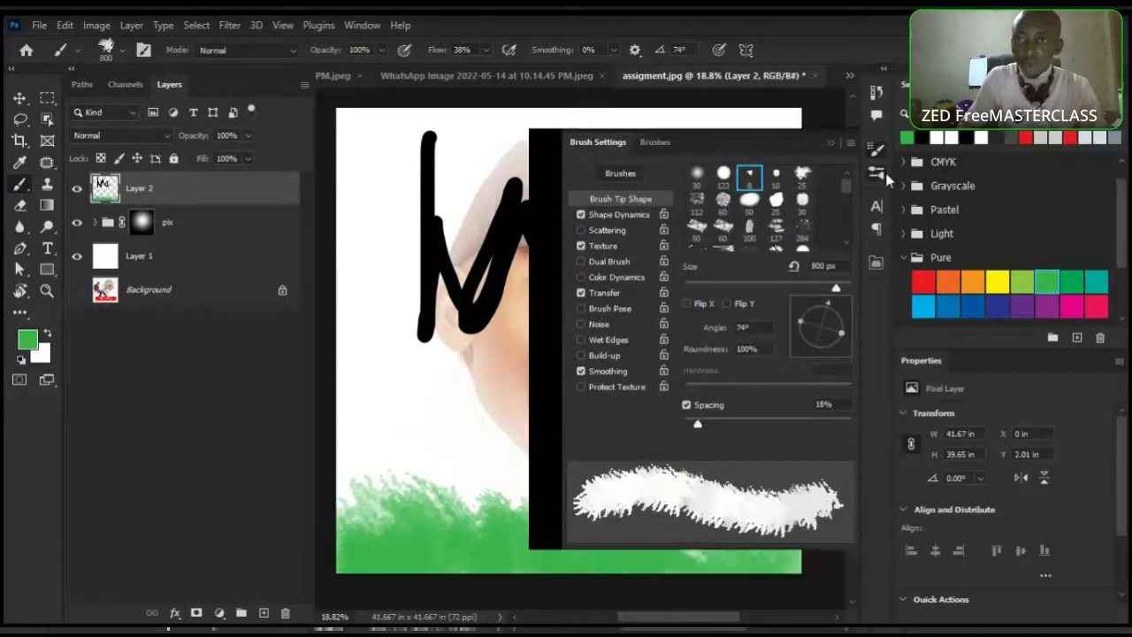
left_click(876, 173)
left_click(540, 408)
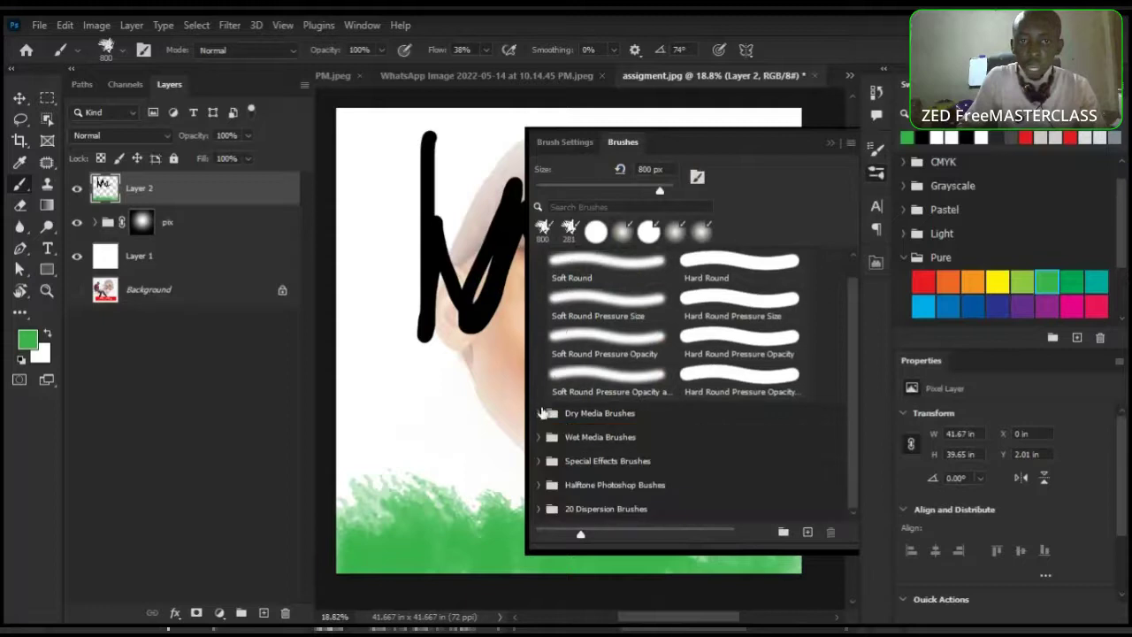
scroll(552, 376, "up", 1)
left_click(539, 257)
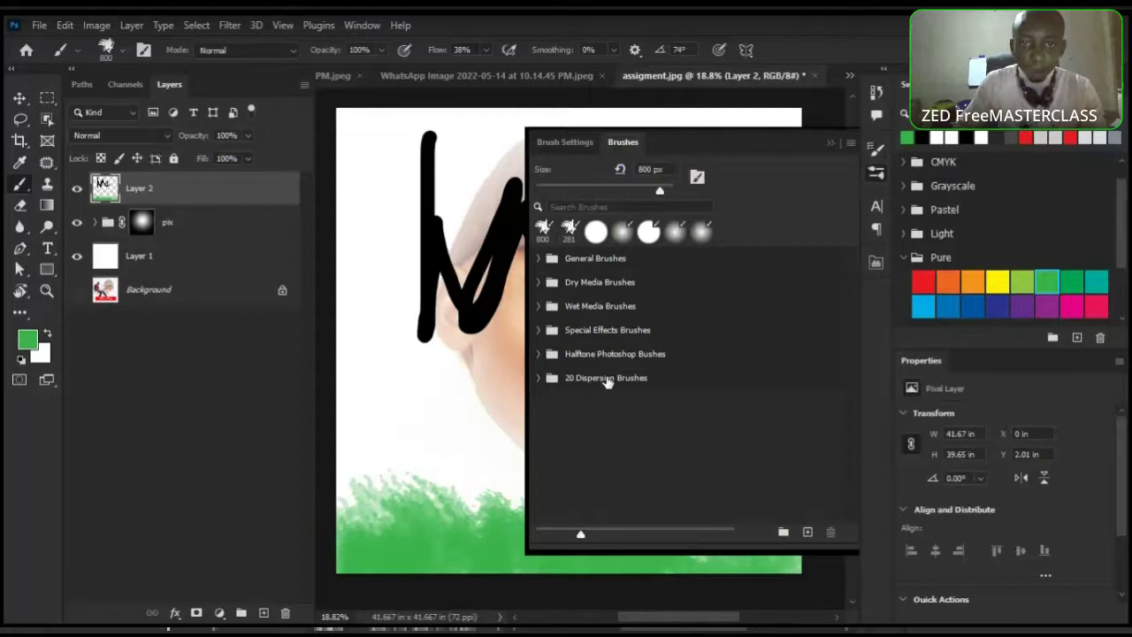
left_click(540, 354)
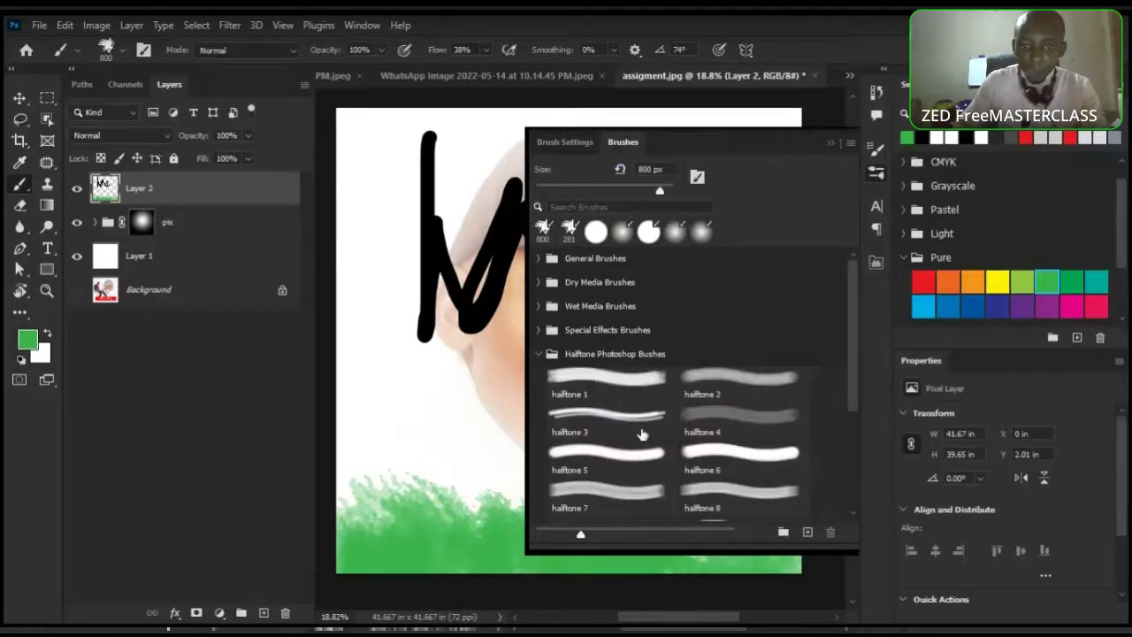
left_click(640, 384)
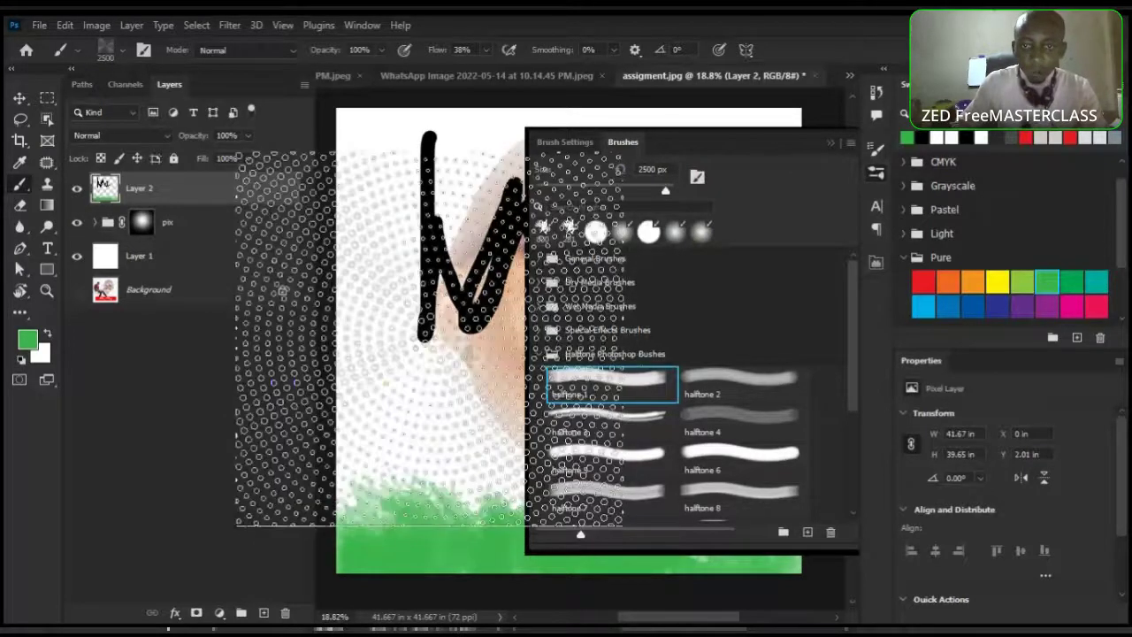
Try the halftone 2, 3 and 4 brushes and choose the halftone 7 brush from the Halftone Photoshop Bushes set
left_click(725, 385)
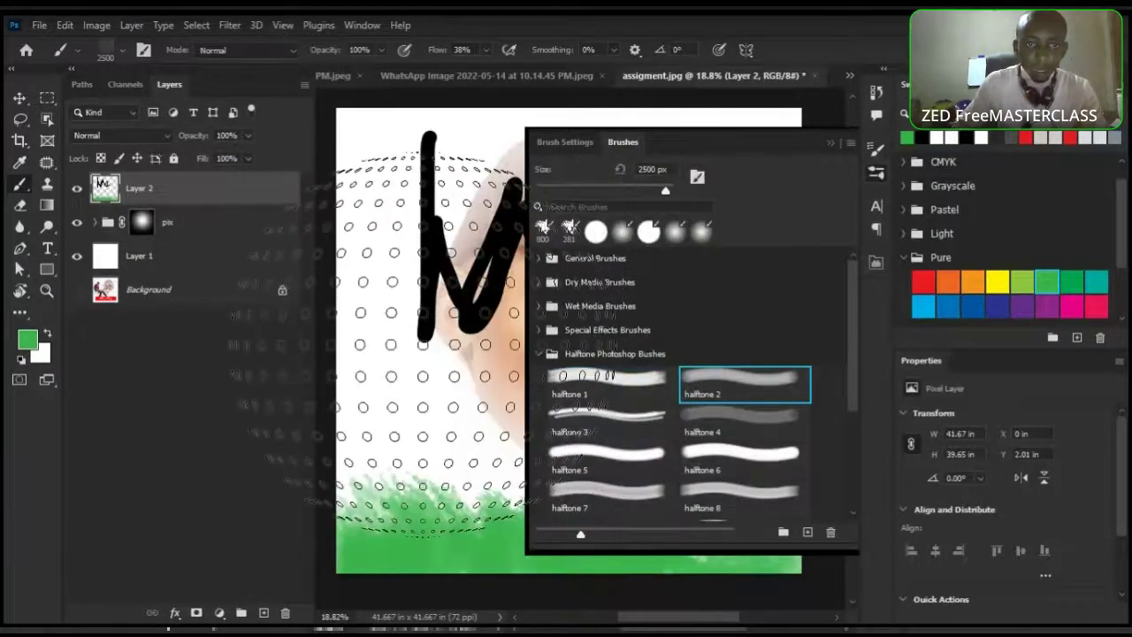
left_click(584, 413)
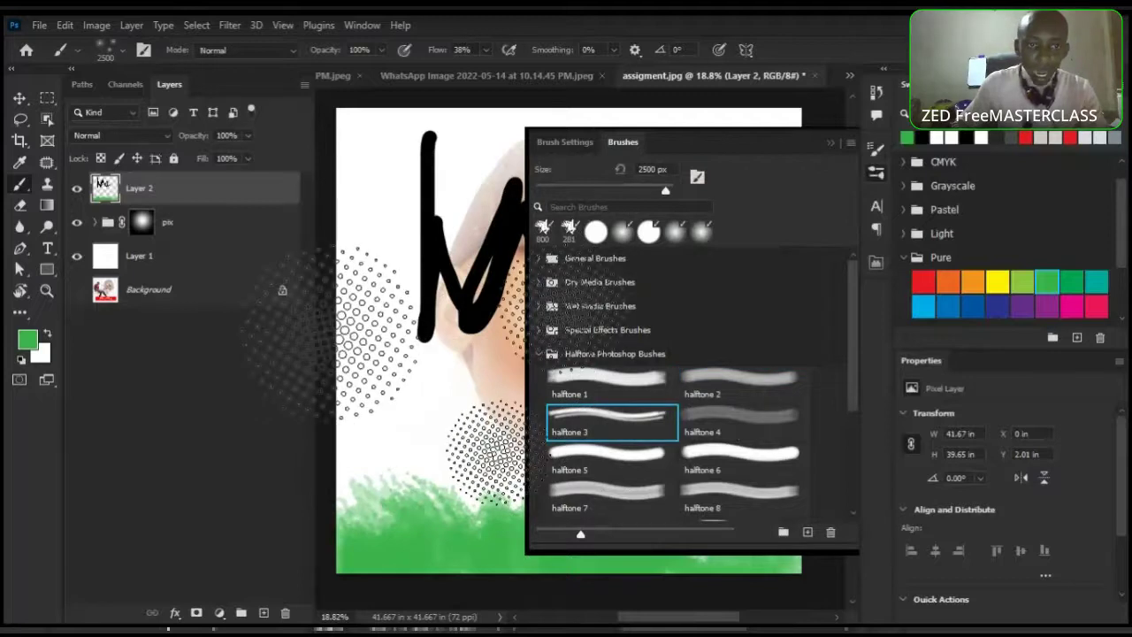
left_click(751, 422)
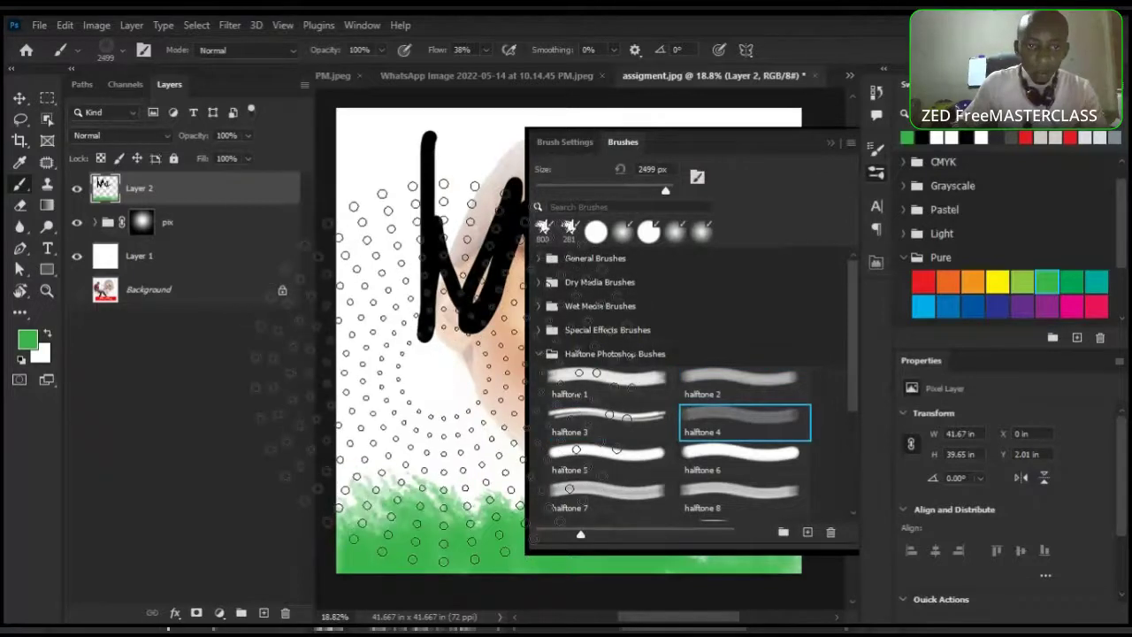
left_click(601, 502)
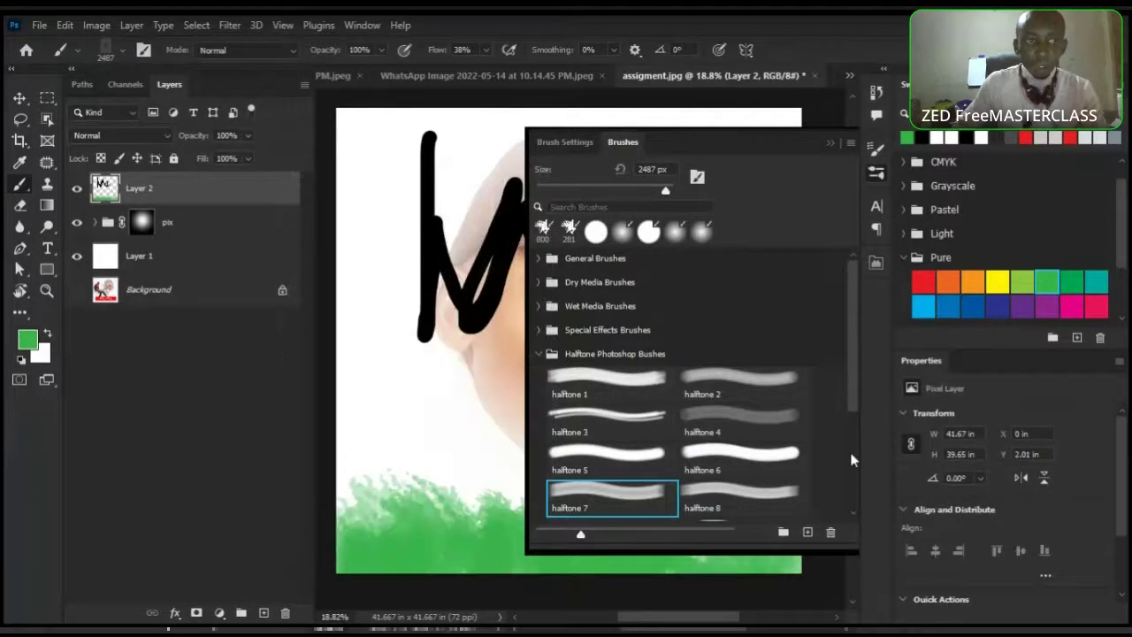
left_click(830, 143)
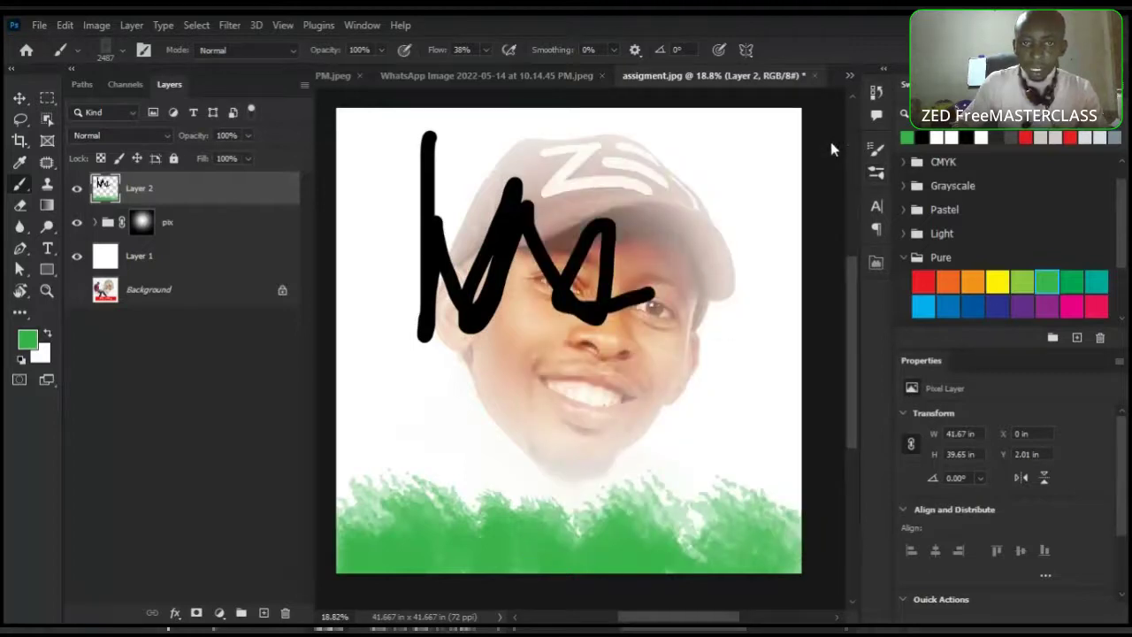
Hide Layer 2 with its black scribble and green grass, and add a new empty layer above it
scroll(575, 380, "down", 2)
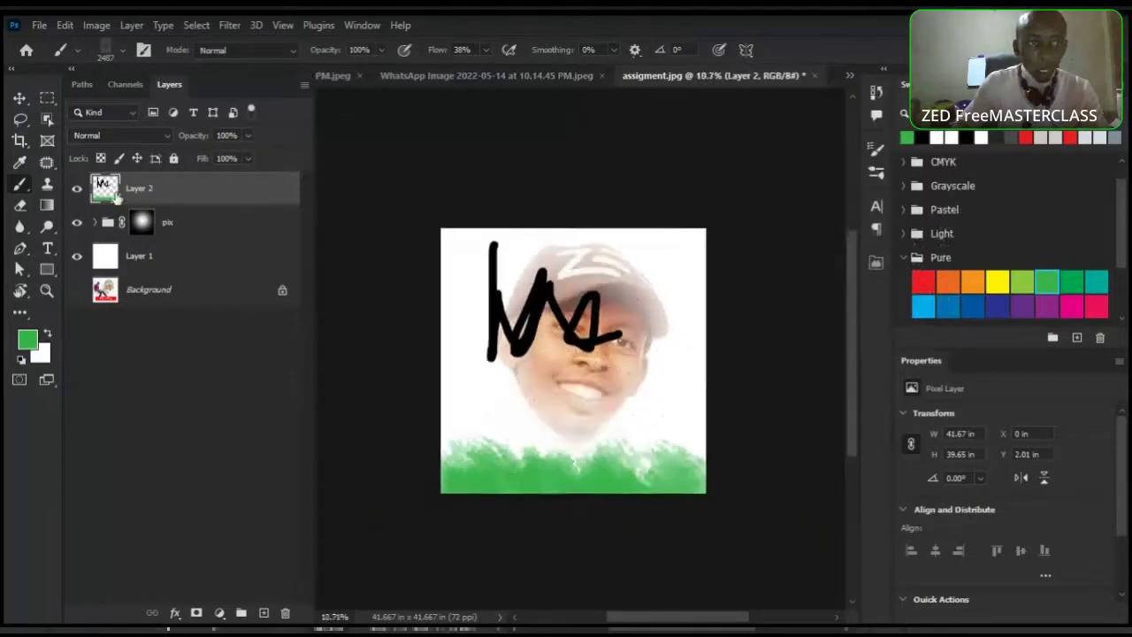
left_click(77, 187)
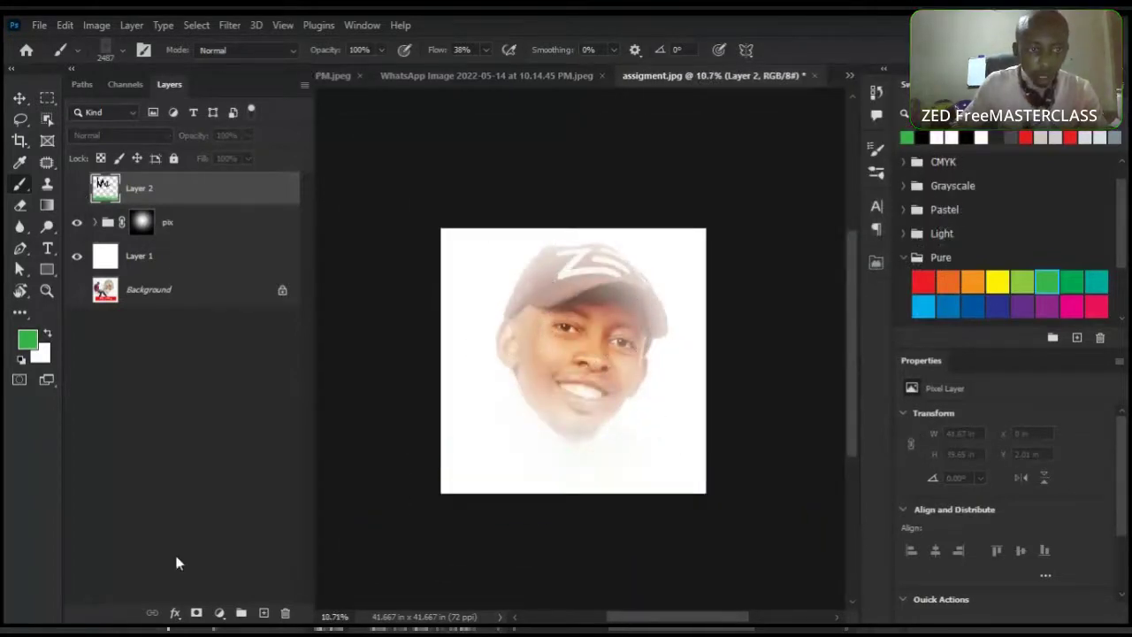
left_click(262, 613)
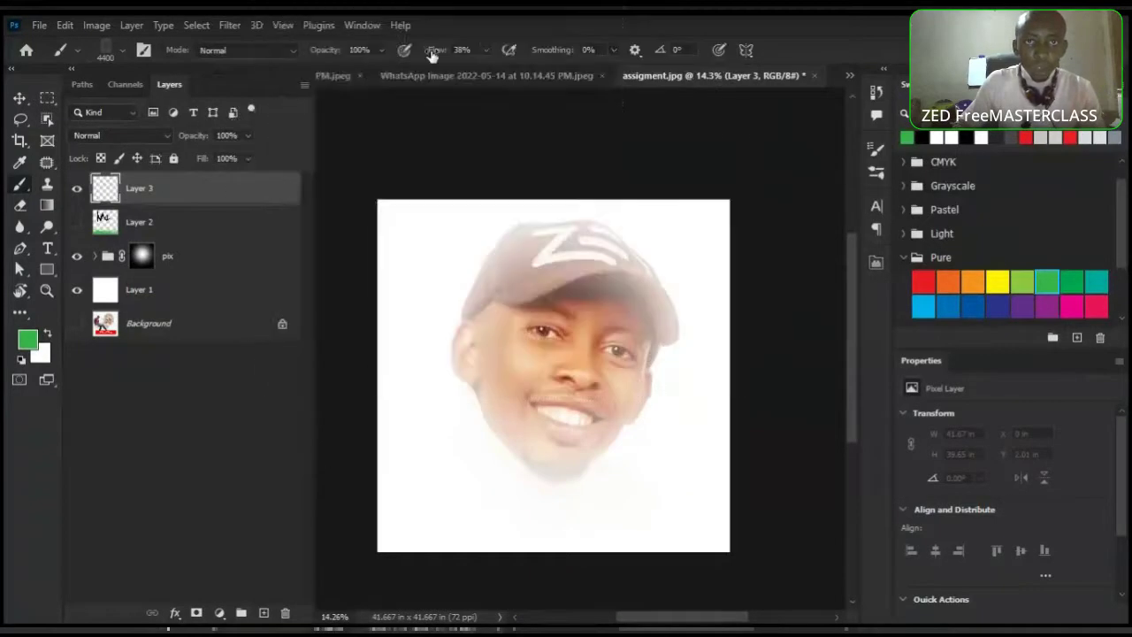
Set the brush flow to 100% and stamp the green halftone 7 pattern at 4400 px over the whole canvas
left_click_drag(434, 56, 527, 58)
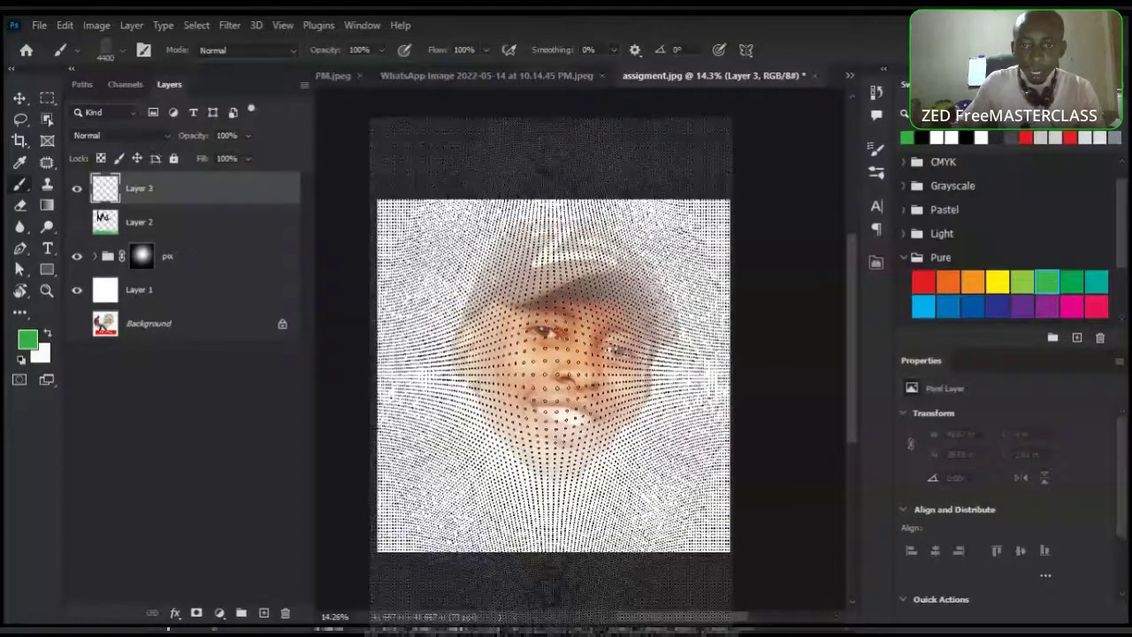
right_click(602, 382)
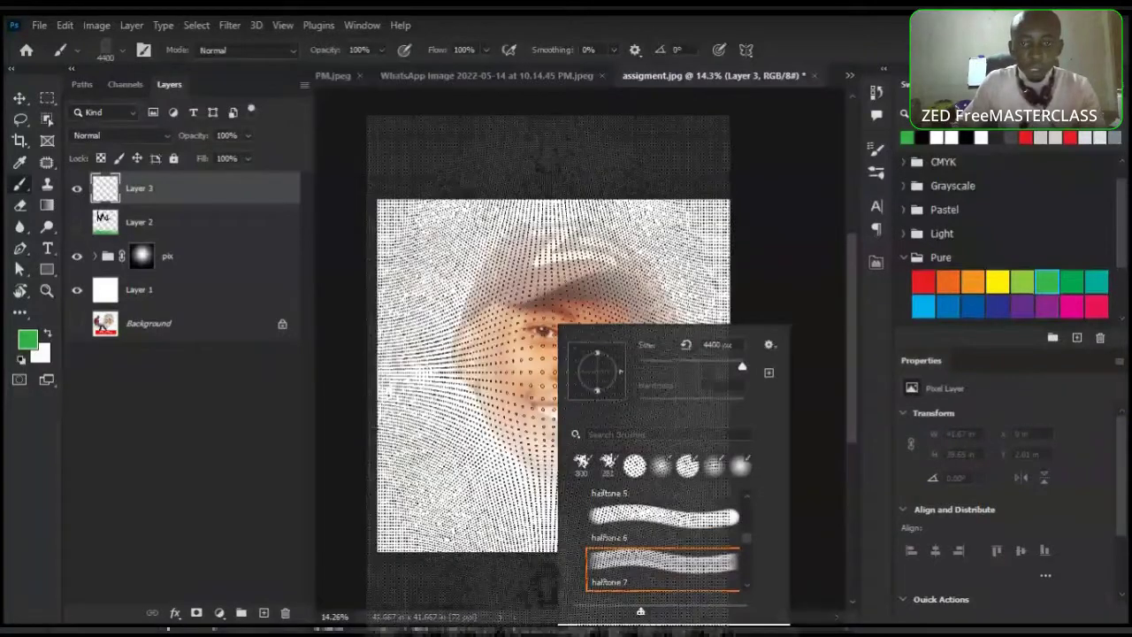
key("Return")
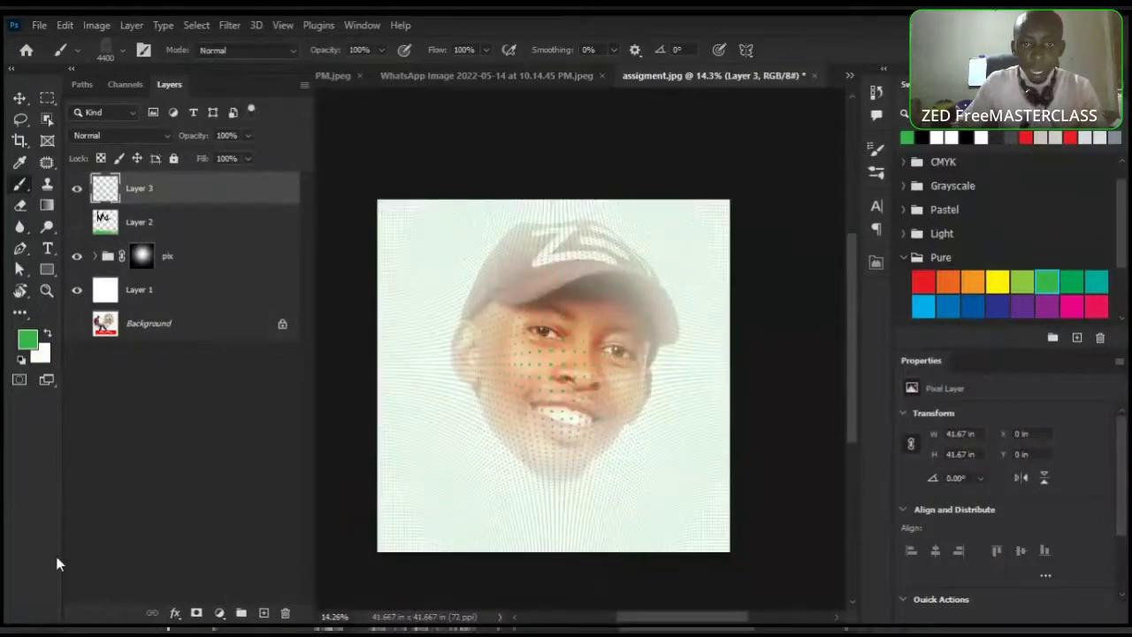
key("v")
key("ctrl+0")
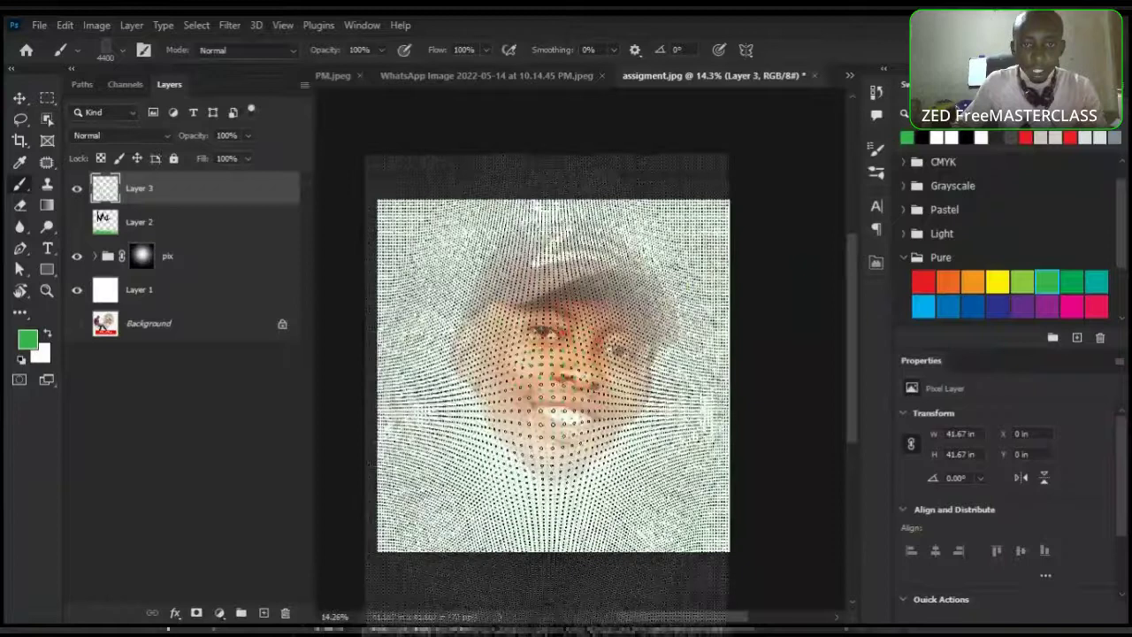
scroll(591, 362, "up", 3)
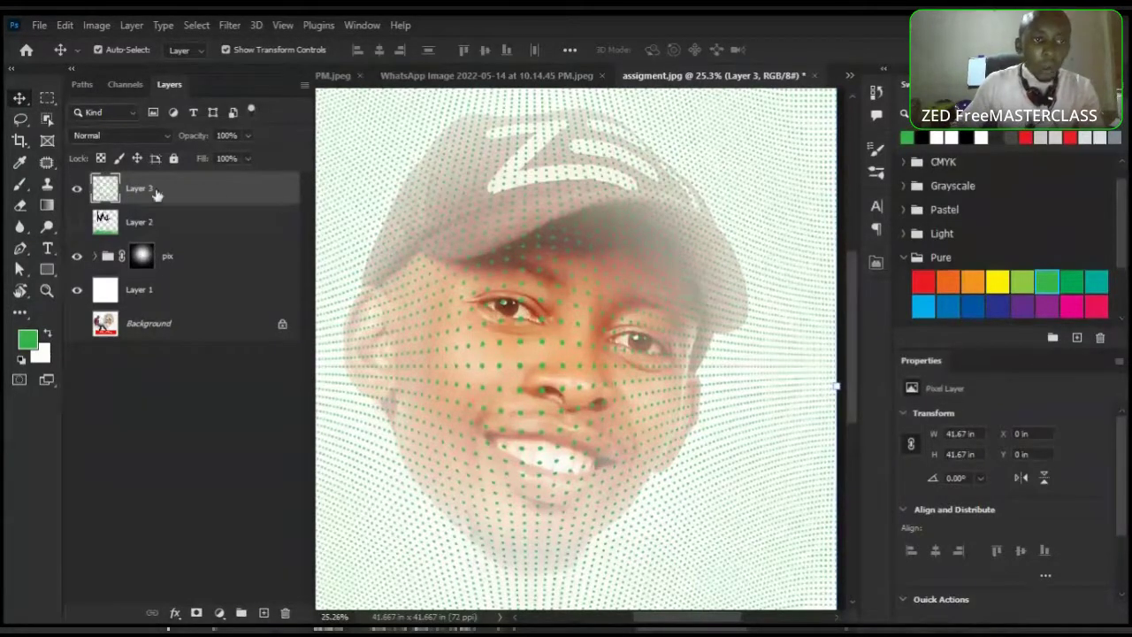
scroll(705, 328, "down", 2)
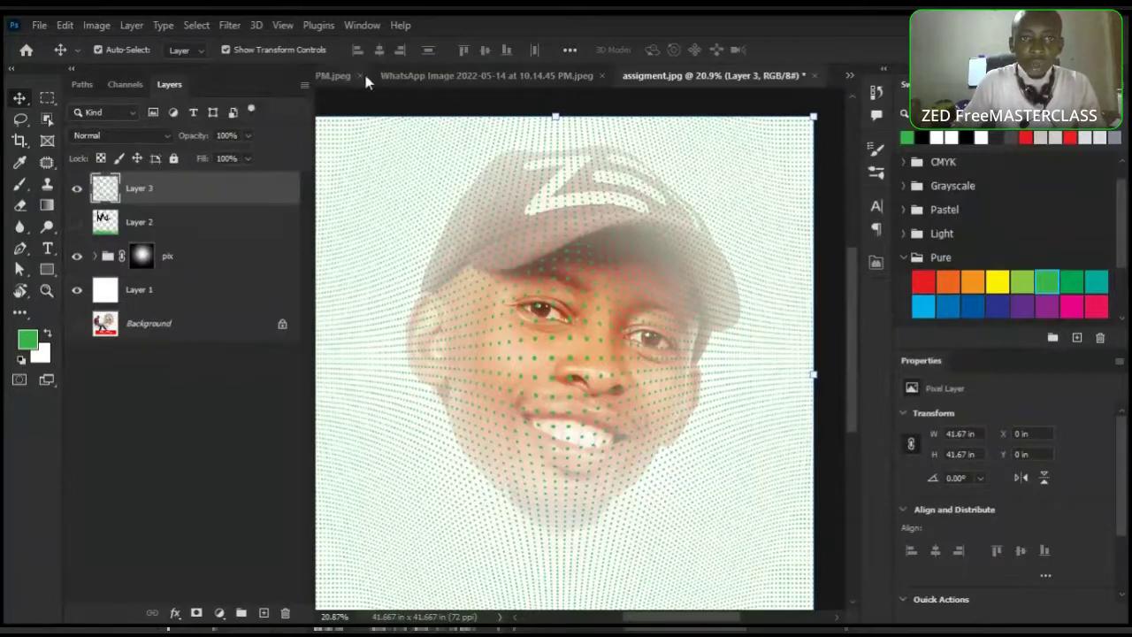
Examine the dot patterns and hearts in the two open birthday flyer documents and return to assigment.jpg
key("ctrl")
key("Tab")
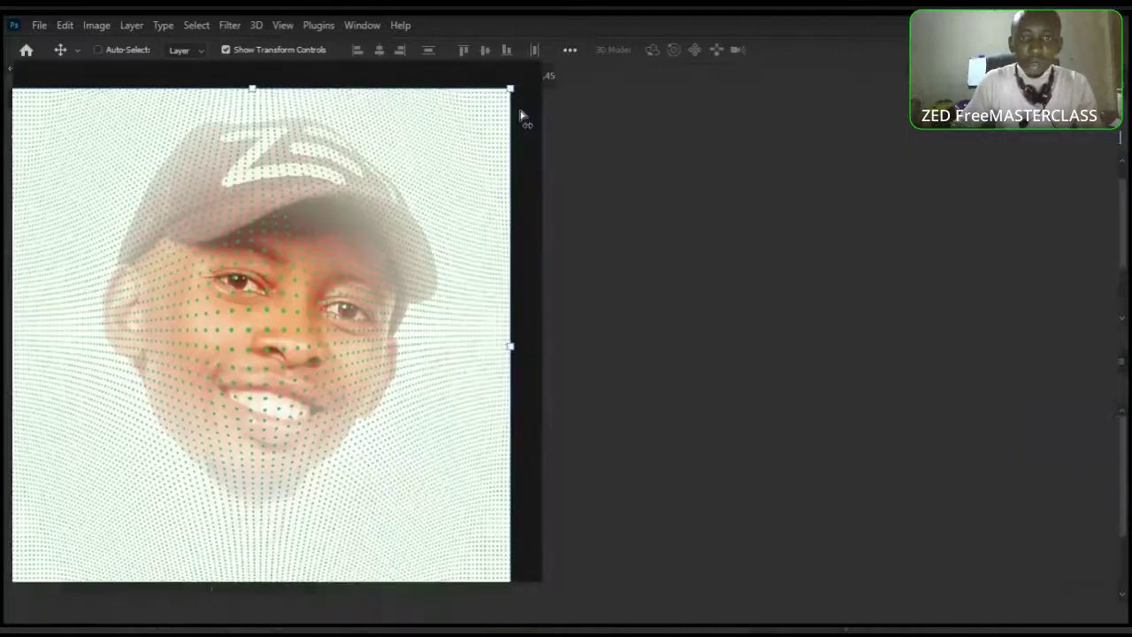
key("ctrl+Tab")
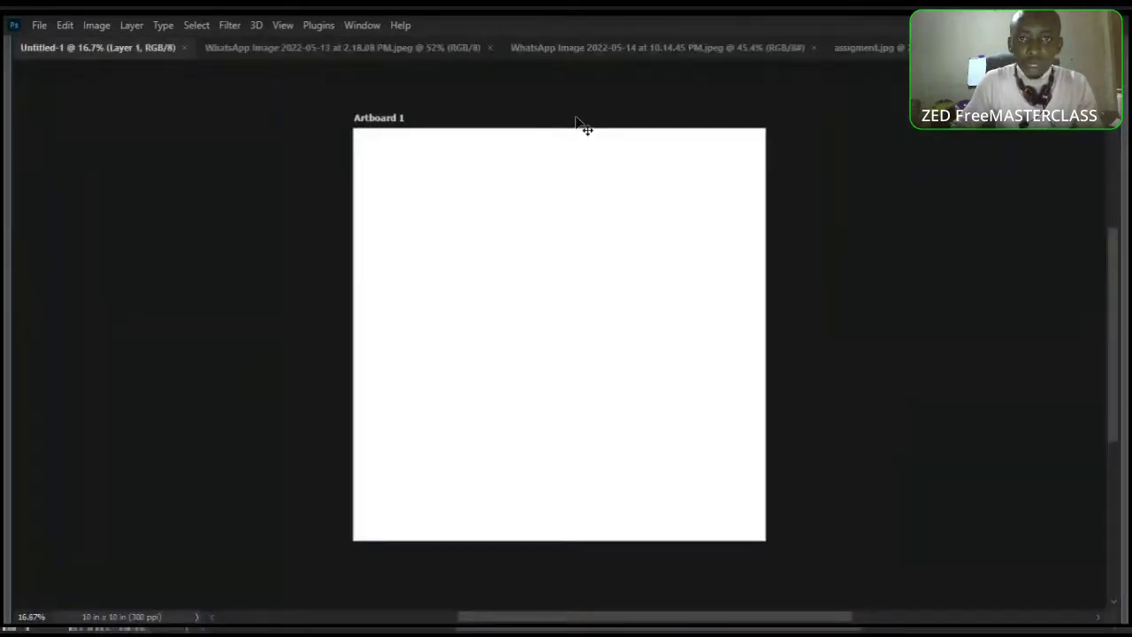
key("ctrl+Tab")
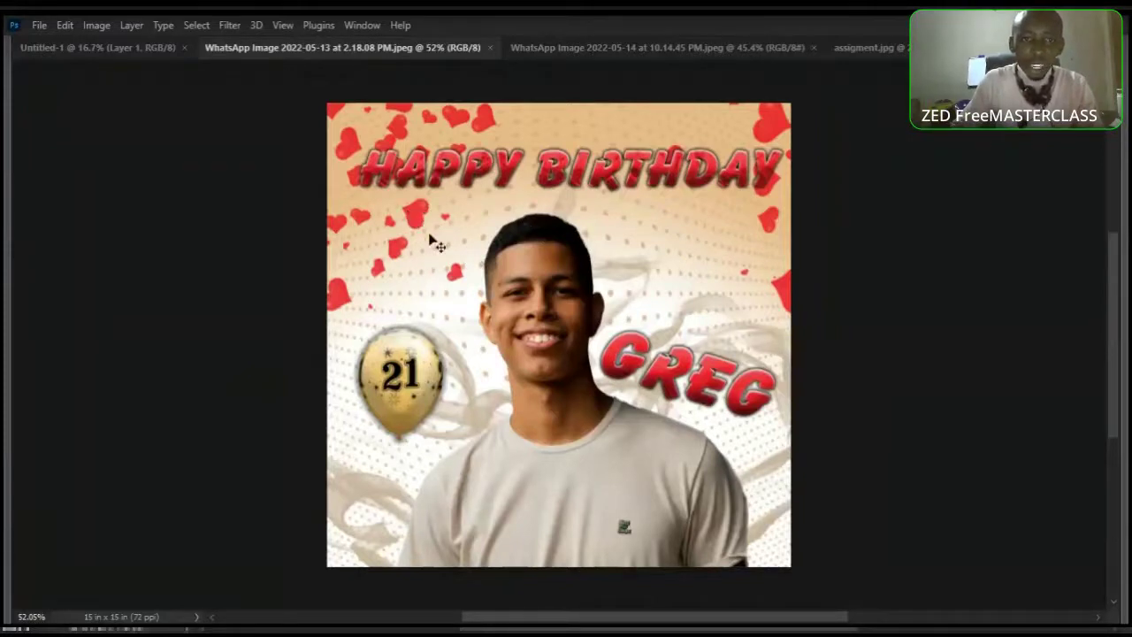
key("ctrl+Tab")
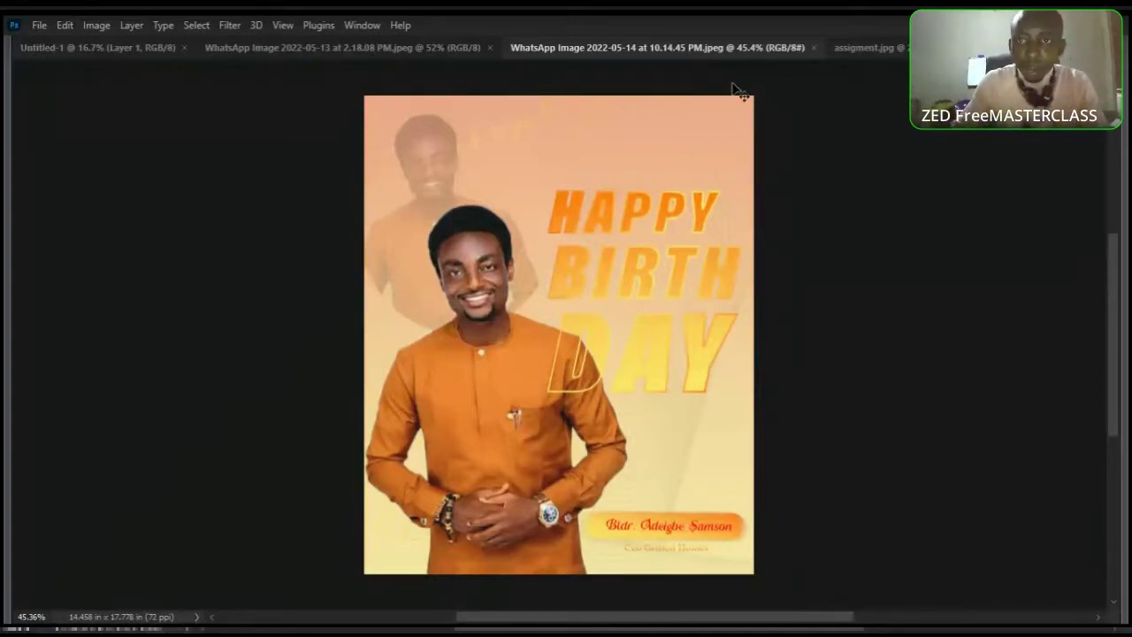
key("ctrl+shift+Tab")
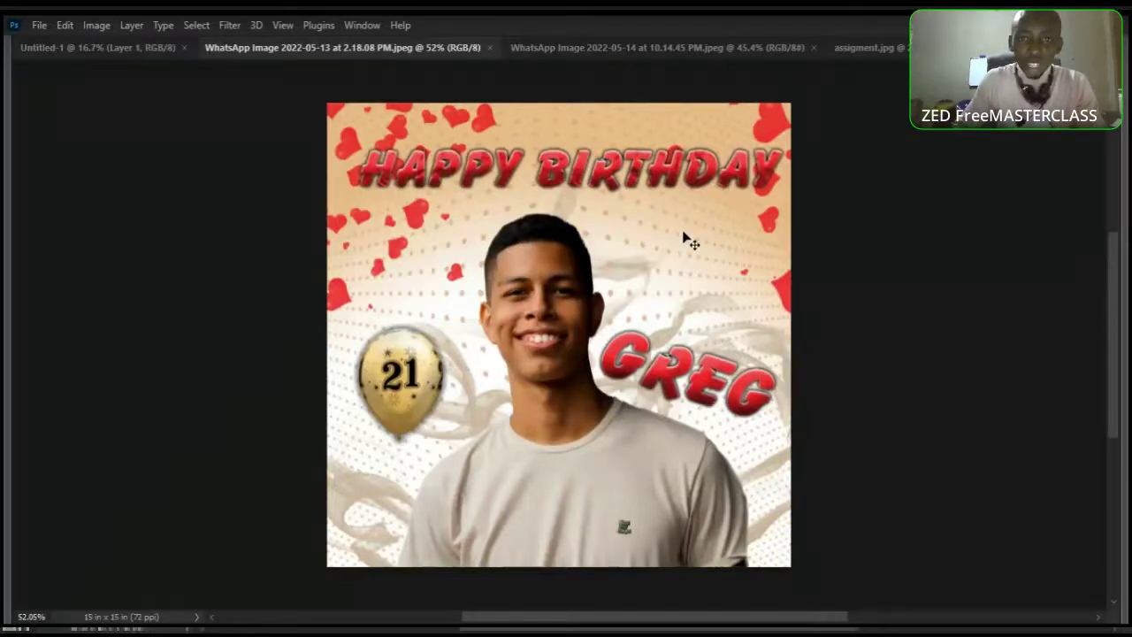
key("ctrl+Tab")
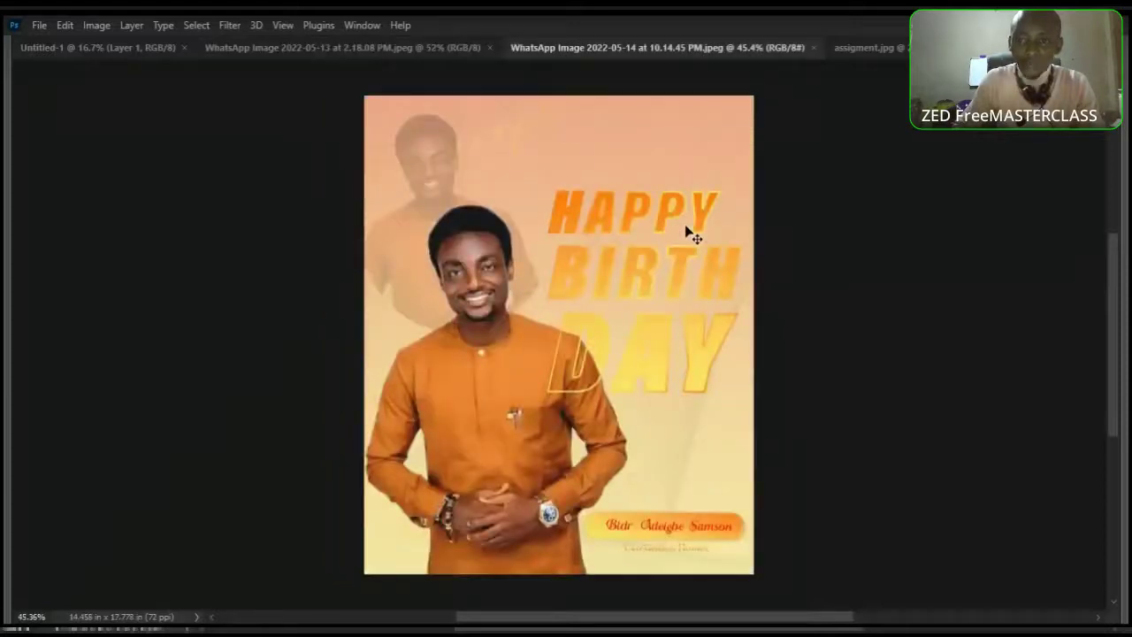
key("ctrl+Tab")
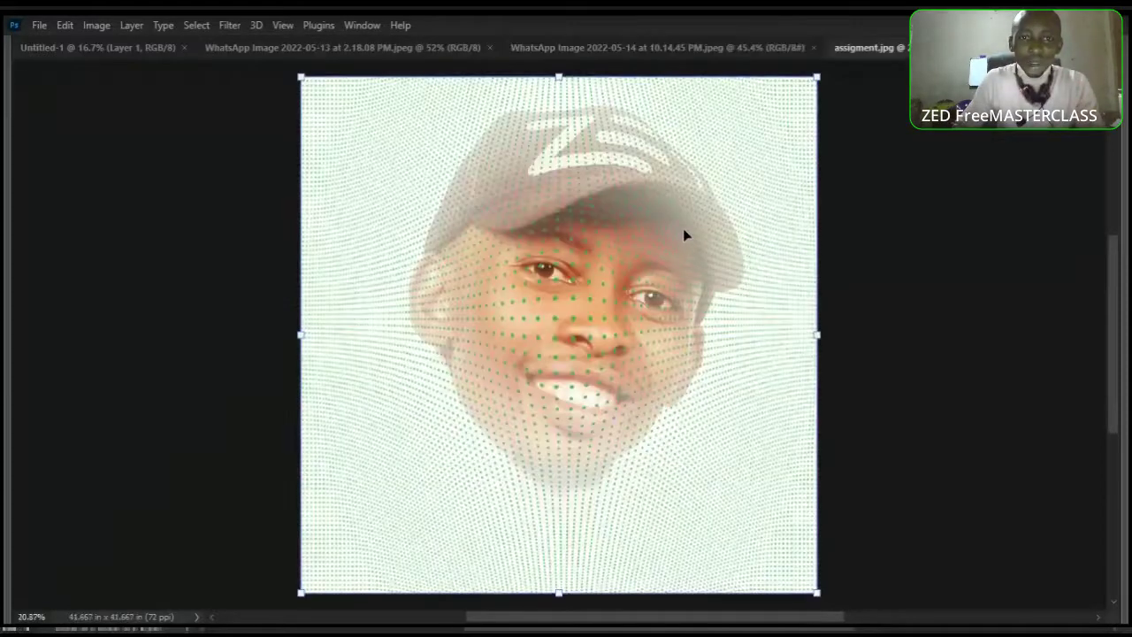
key("Tab")
Add another new layer on top and choose the Dispersion Hearts 1 brush from the 20 Dispersion Brushes set
scroll(612, 302, "down", 2)
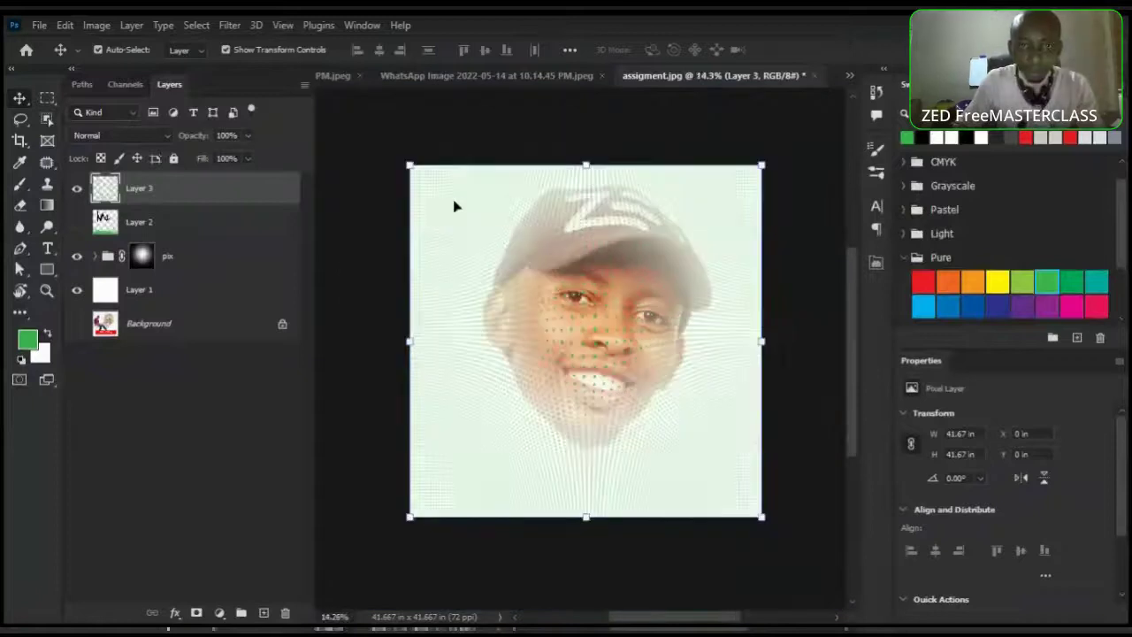
left_click(264, 613)
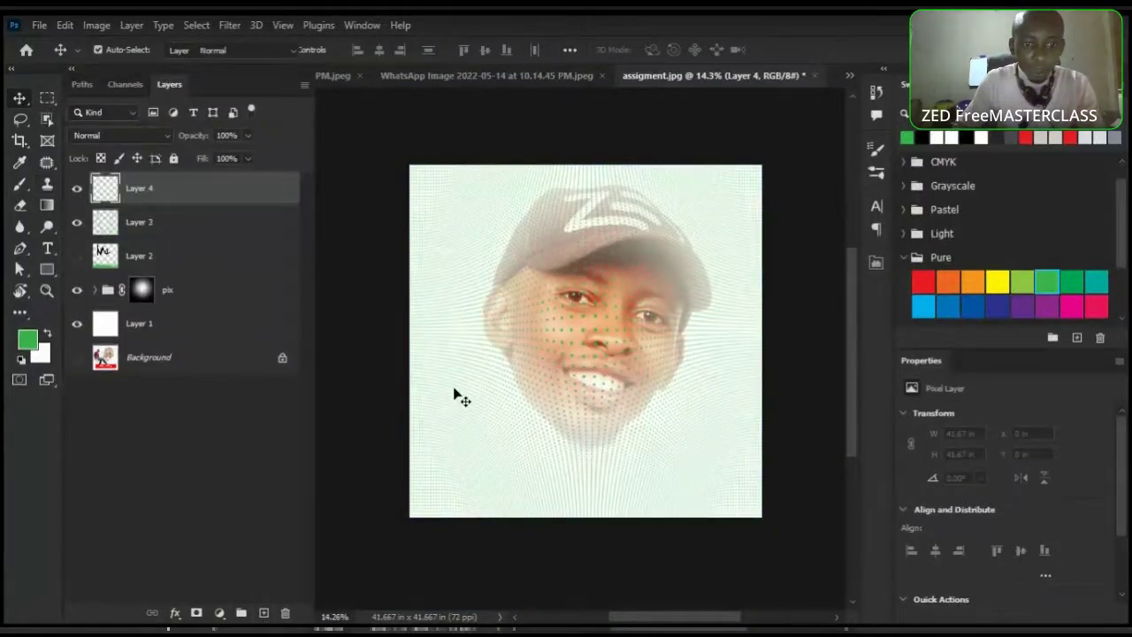
key("b")
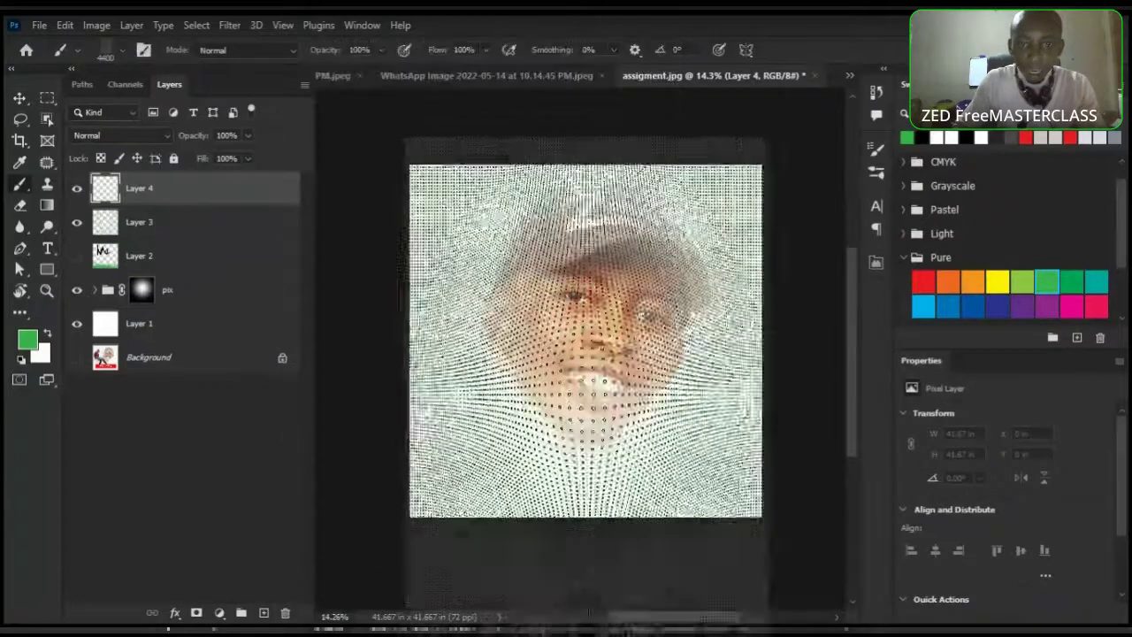
right_click(589, 326)
scroll(628, 521, "up", 5)
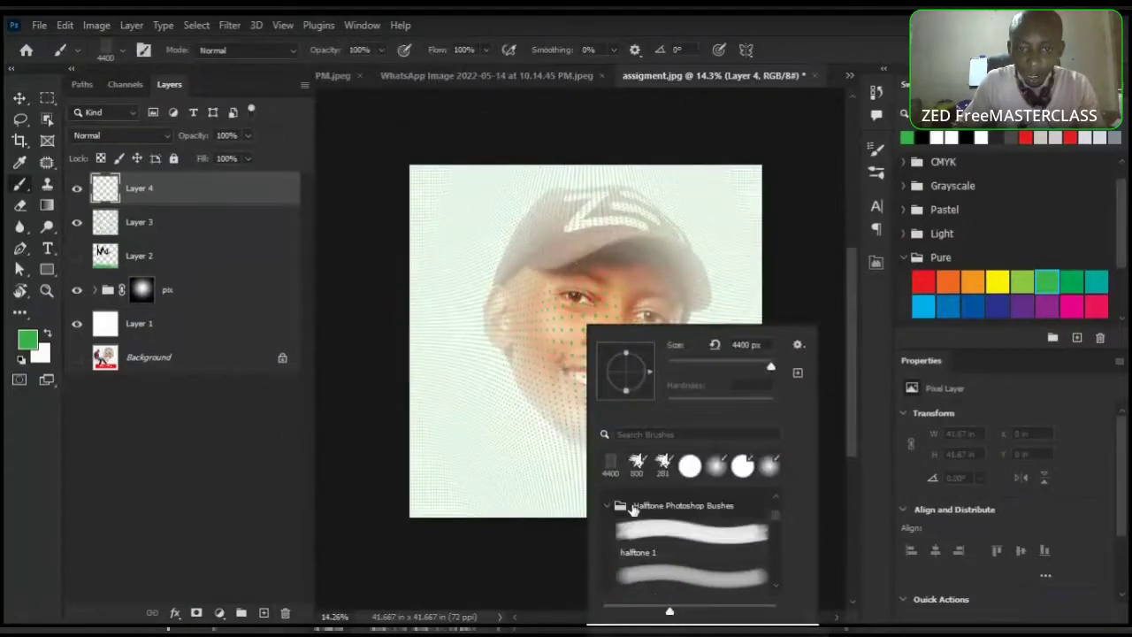
left_click(609, 522)
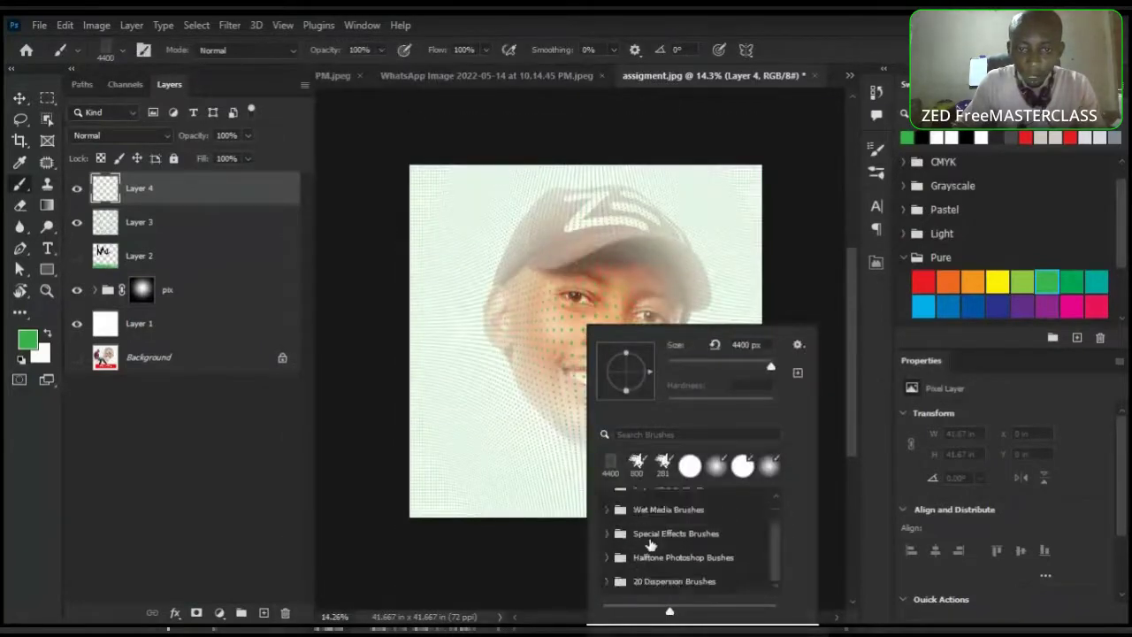
left_click(608, 581)
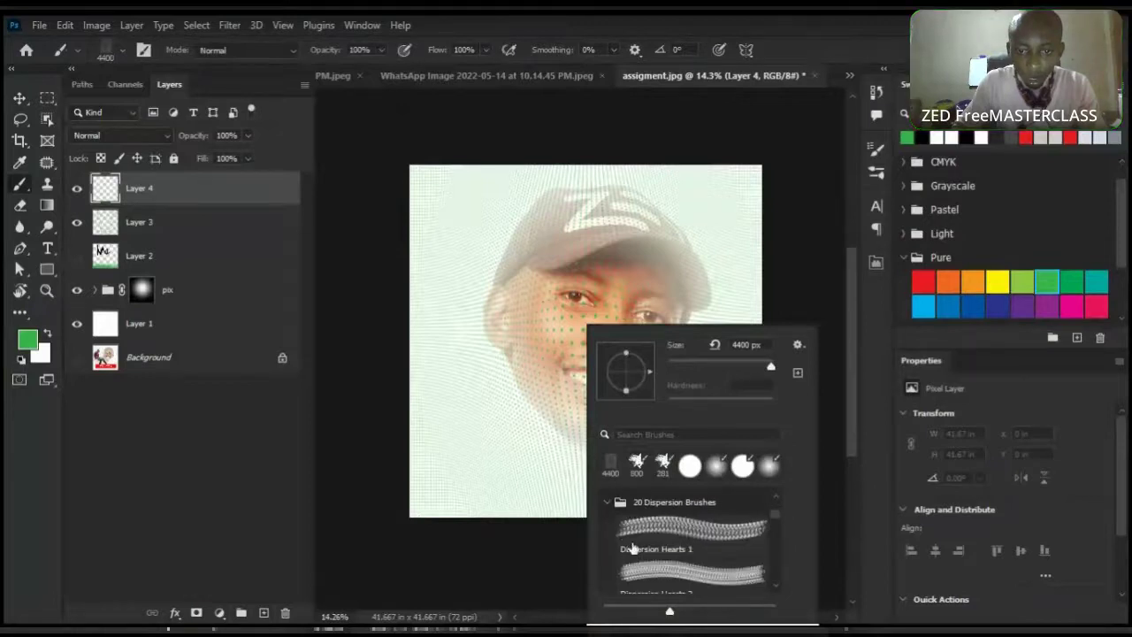
left_click(670, 529)
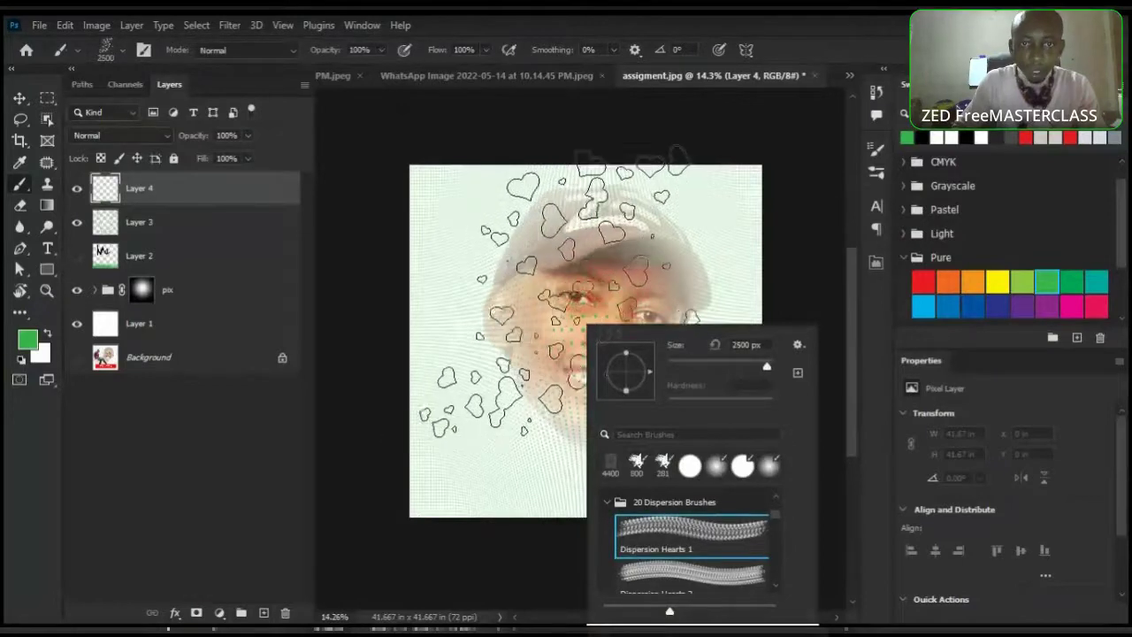
left_click(496, 314)
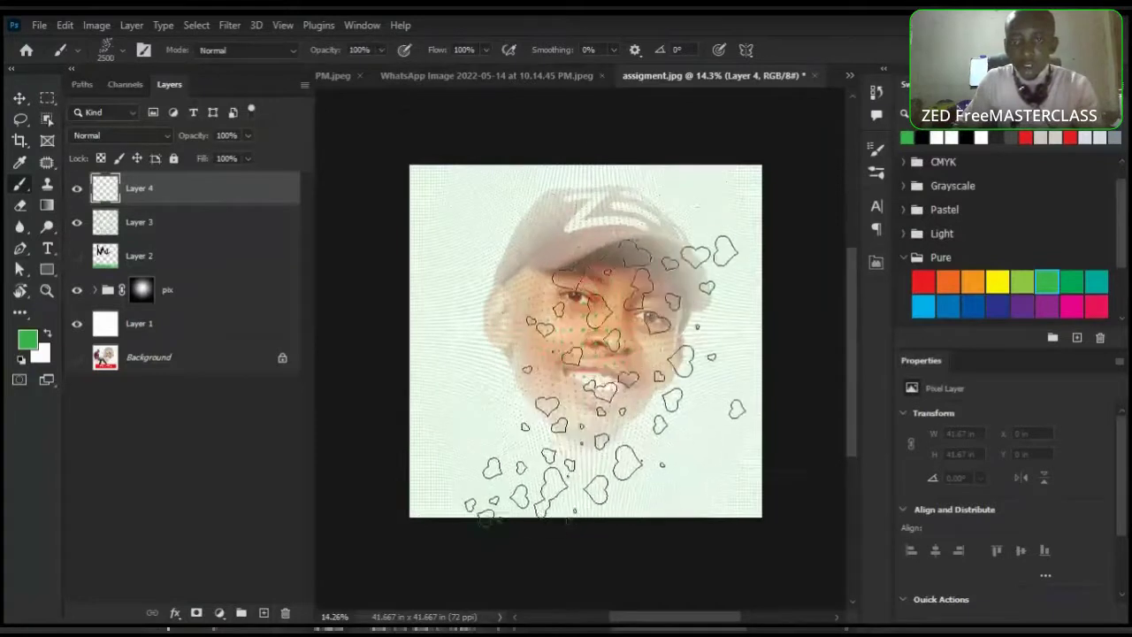
Set the foreground colour to red, reduce the brush size and stamp a spray of hearts over the lower-right part of the image
scroll(607, 381, "up", 2)
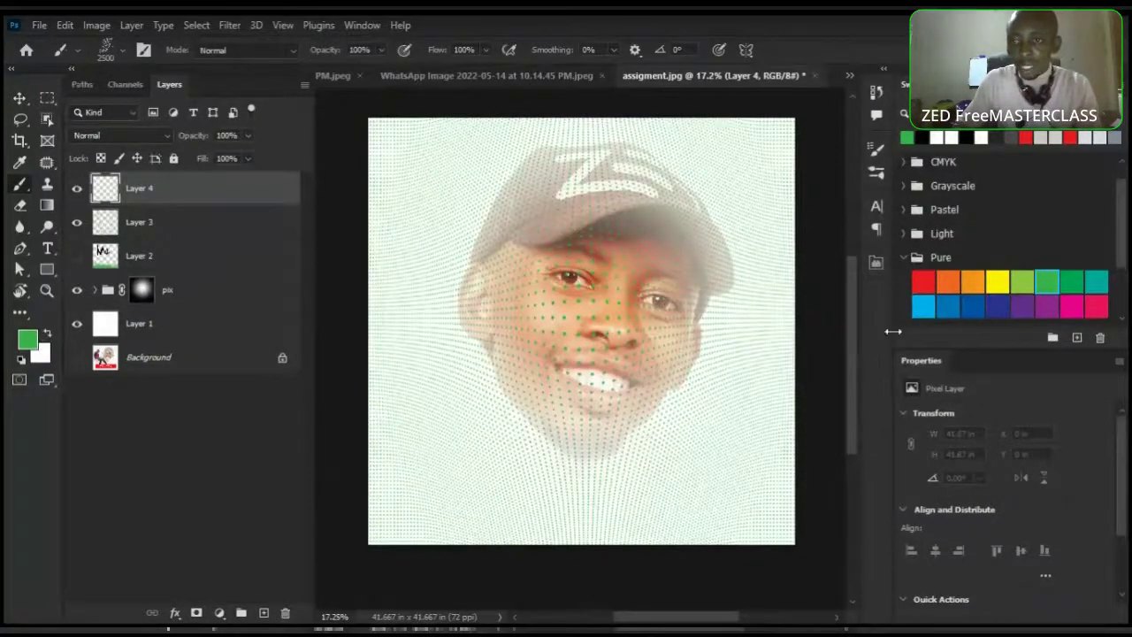
left_click(1029, 136)
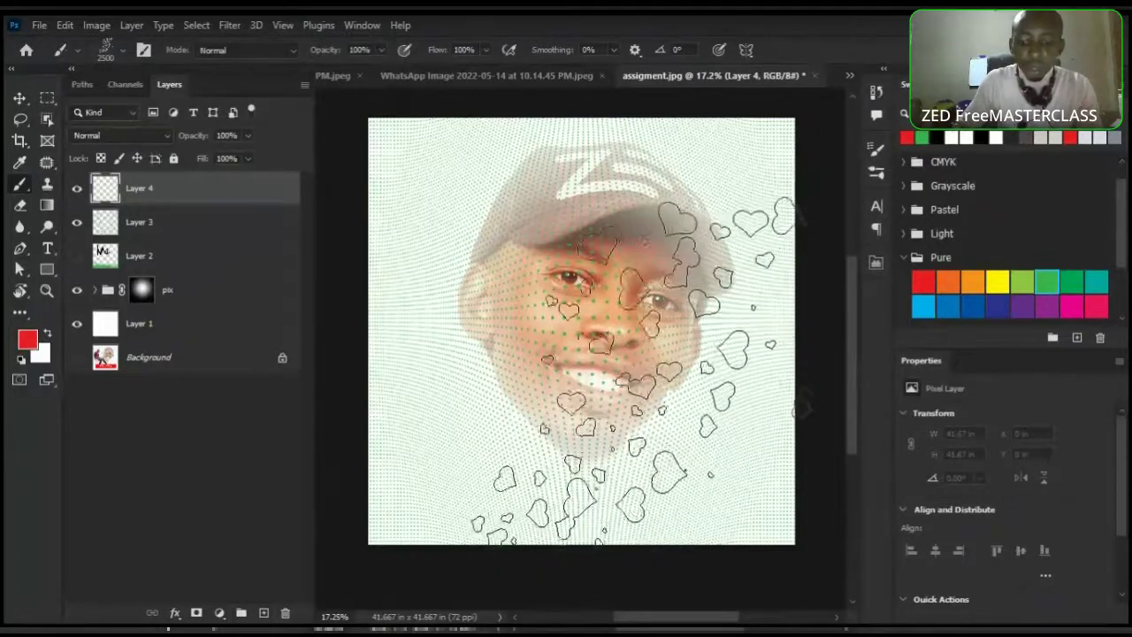
key("bracketleft")
key("bracketleft")
key("bracketleft")
key("bracketleft")
key("bracketleft")
key("bracketleft")
key("bracketleft")
key("bracketleft")
key("bracketleft")
key("bracketleft")
key("bracketleft")
key("bracketleft")
key("bracketleft")
key("bracketleft")
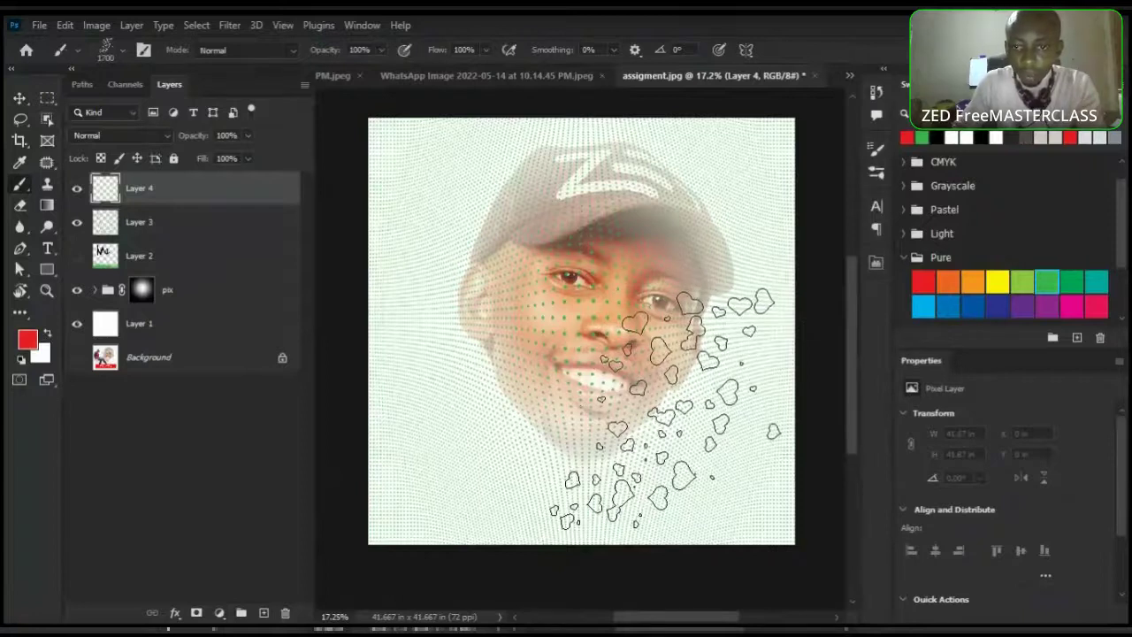
key("bracketleft")
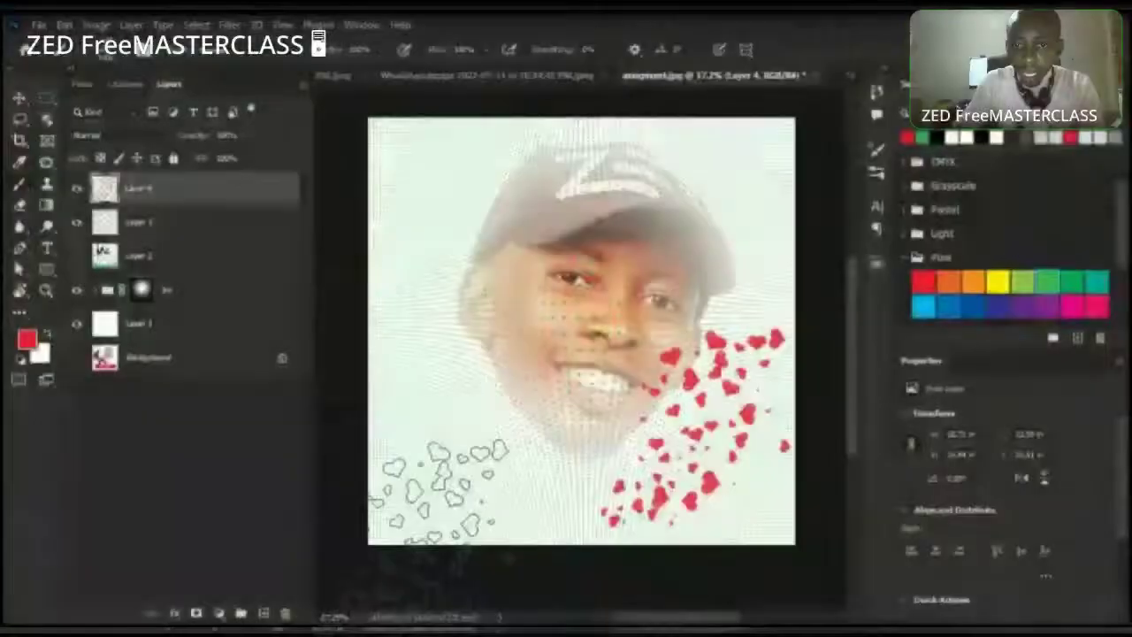
scroll(664, 460, "up", 1)
scroll(655, 416, "up", 6)
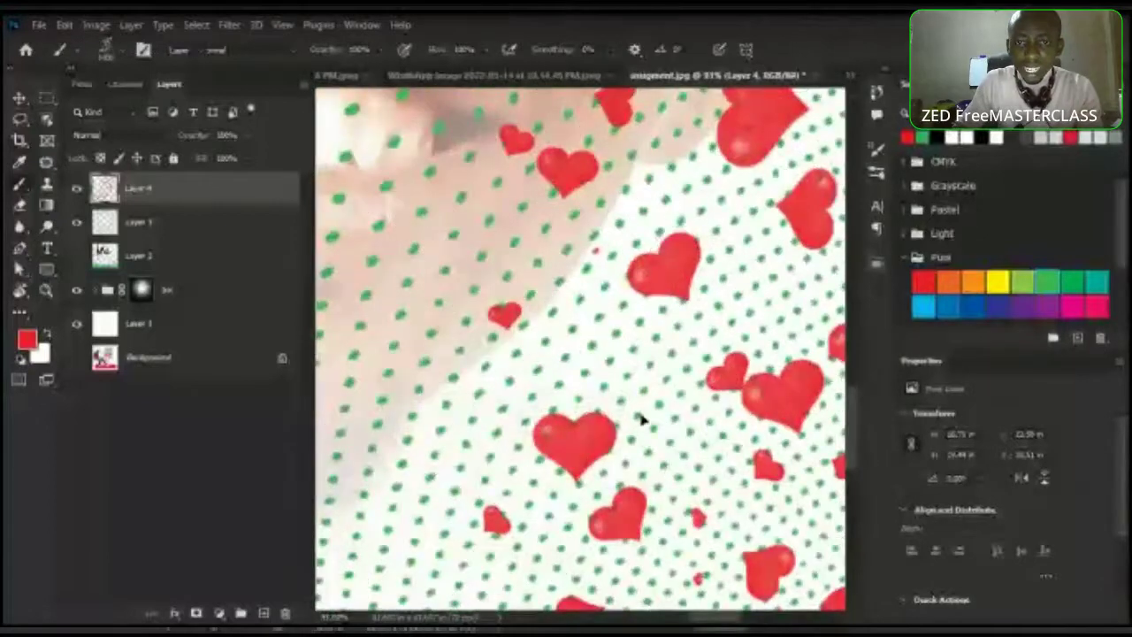
key("v")
scroll(681, 336, "up", 2)
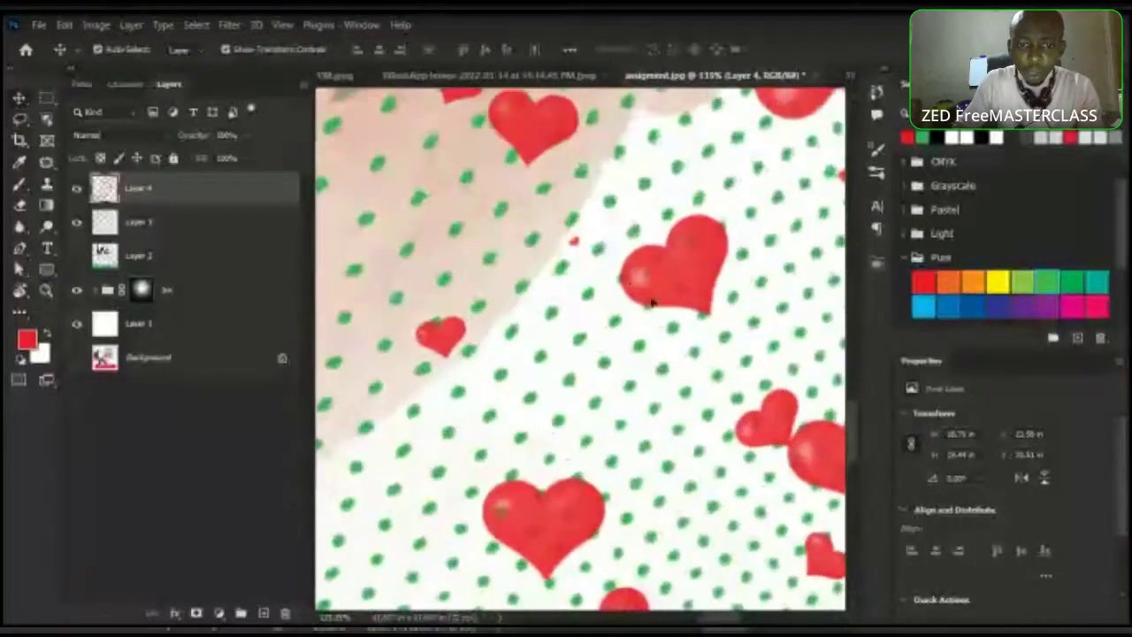
Examine the red hearts stamped over the portrait's lower-right part, both up close and against the whole image
scroll(628, 284, "down", 5)
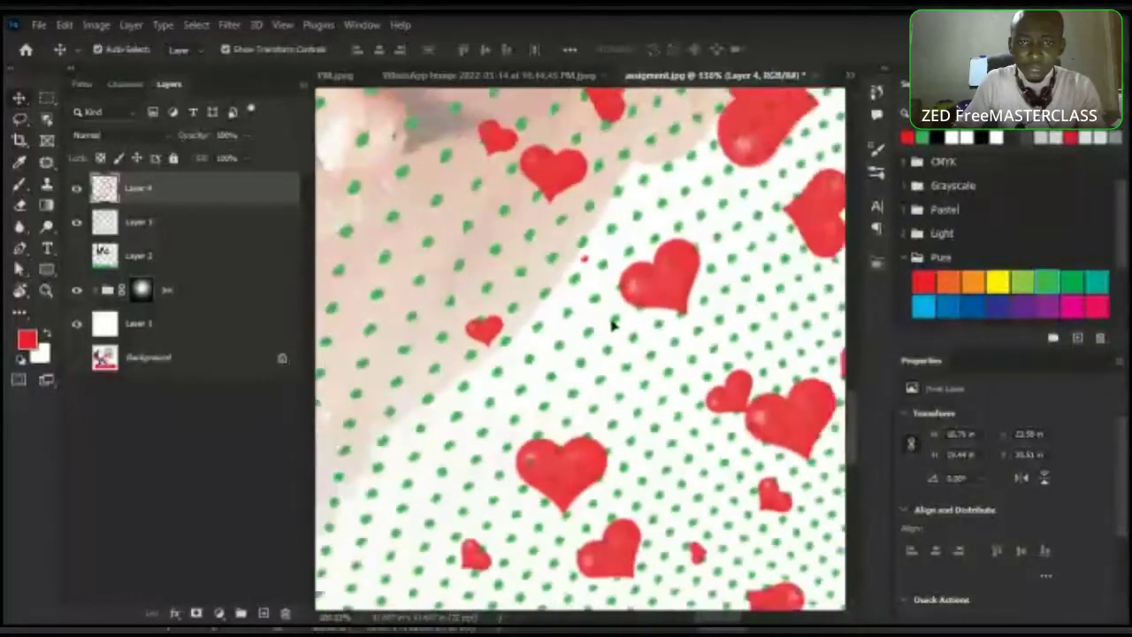
scroll(620, 327, "down", 2)
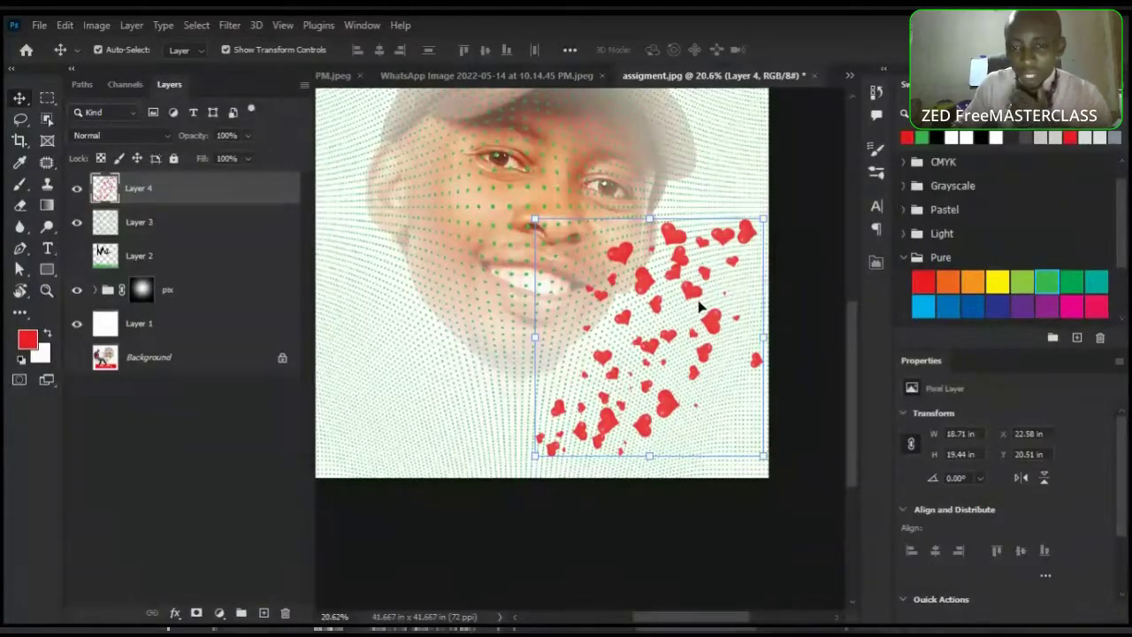
scroll(635, 301, "up", 2)
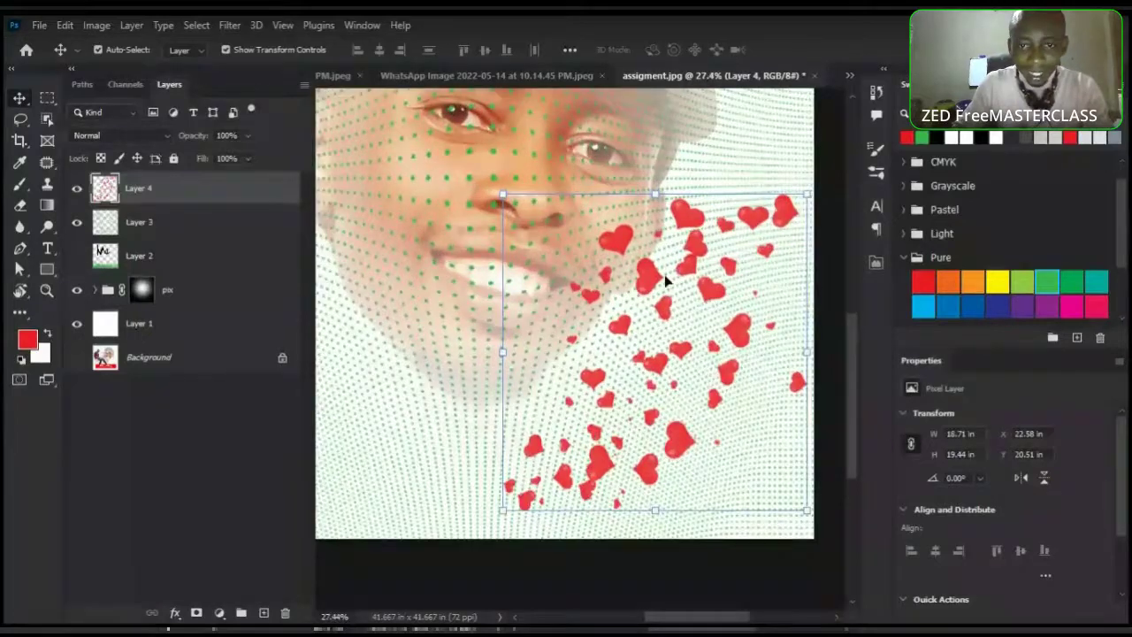
scroll(665, 281, "up", 3)
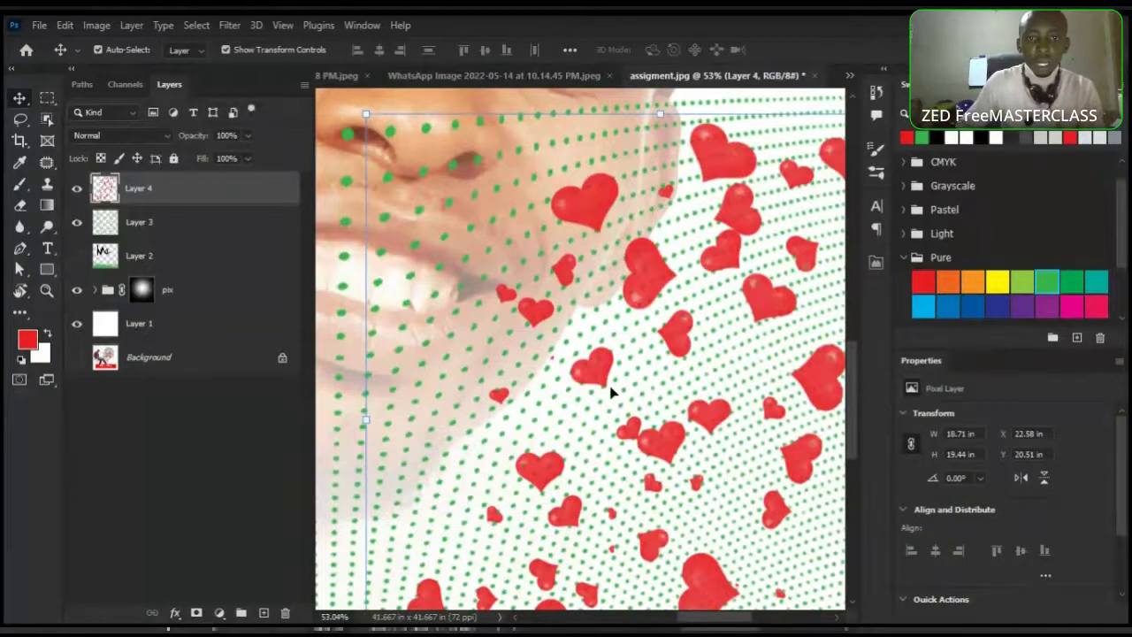
scroll(590, 383, "down", 5)
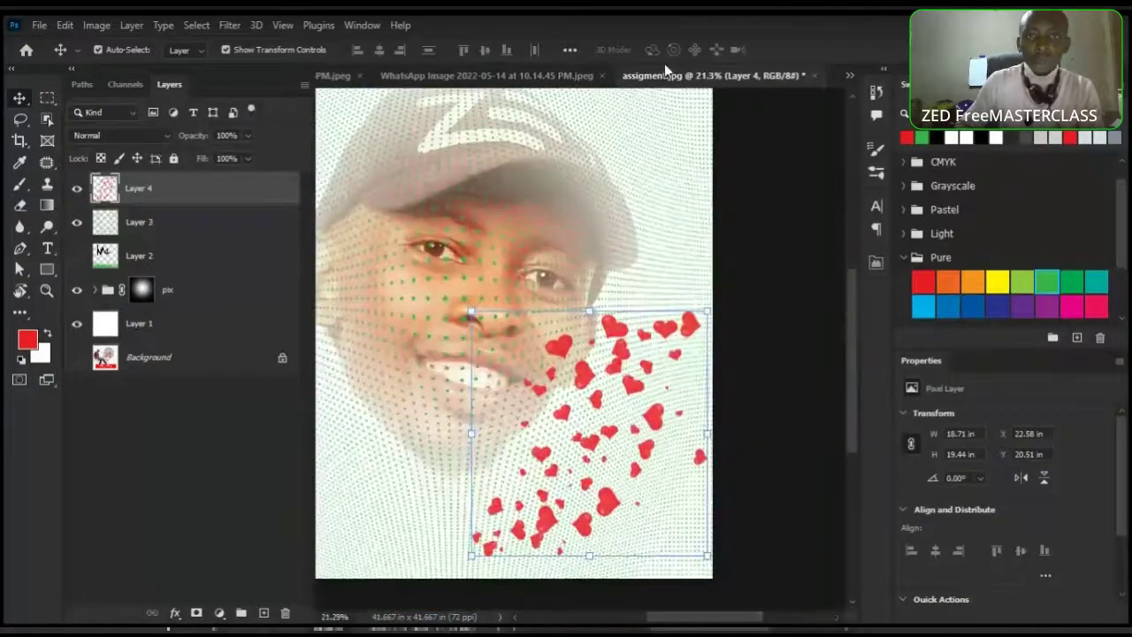
Examine the lettering, hearts, dots and balloon in the two open birthday flyer documents and return to assigment.jpg
left_click(566, 76)
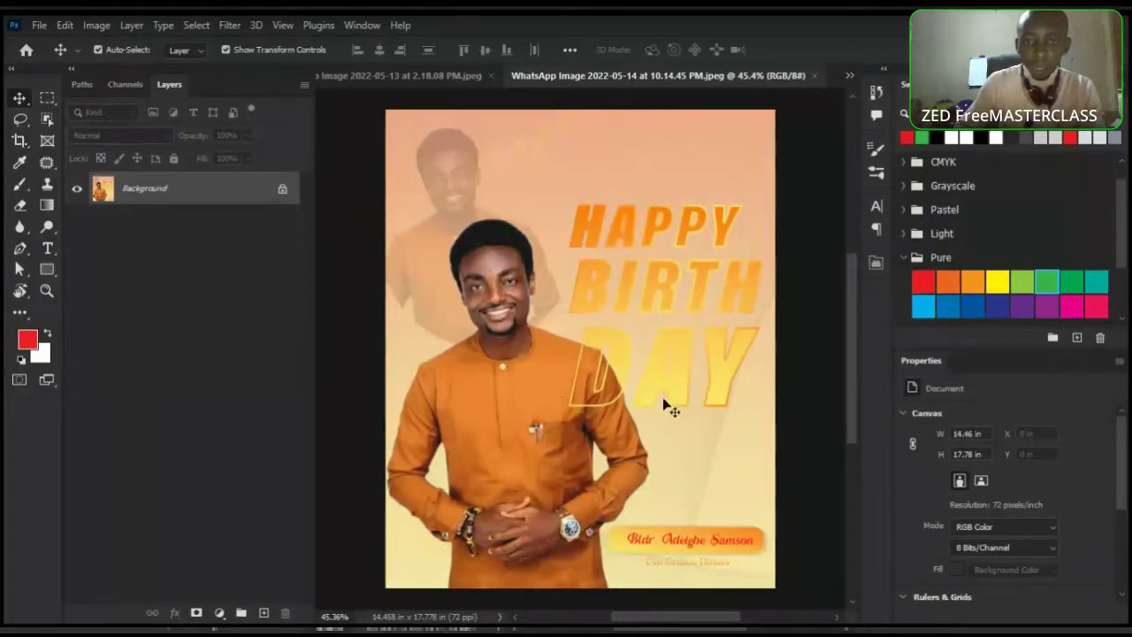
scroll(644, 453, "up", 2)
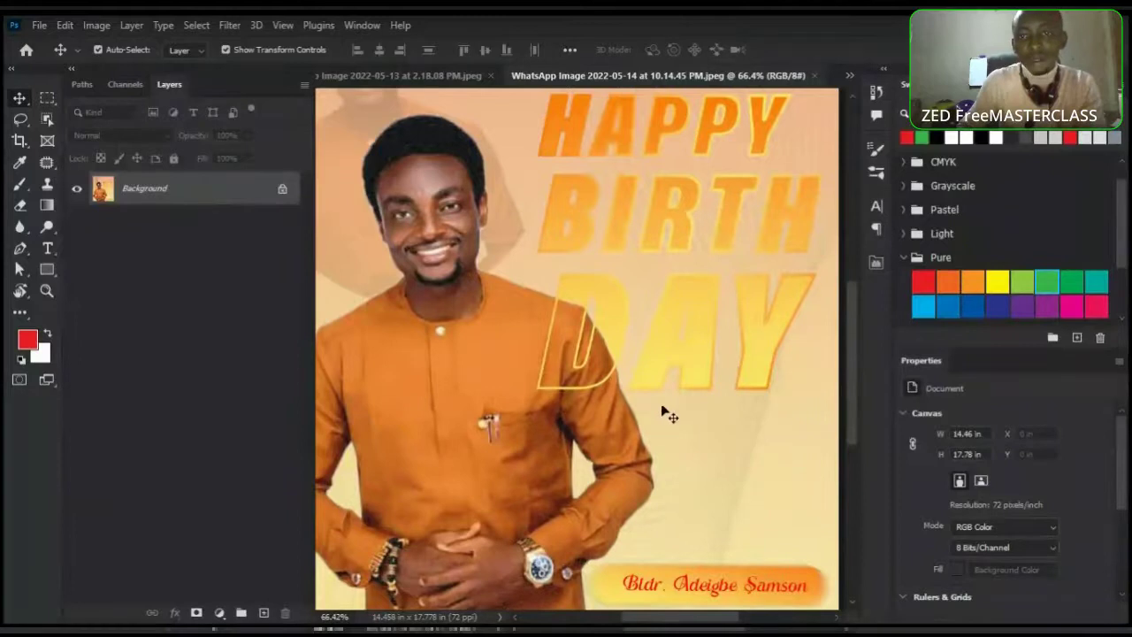
scroll(662, 412, "down", 2)
scroll(618, 395, "up", 1)
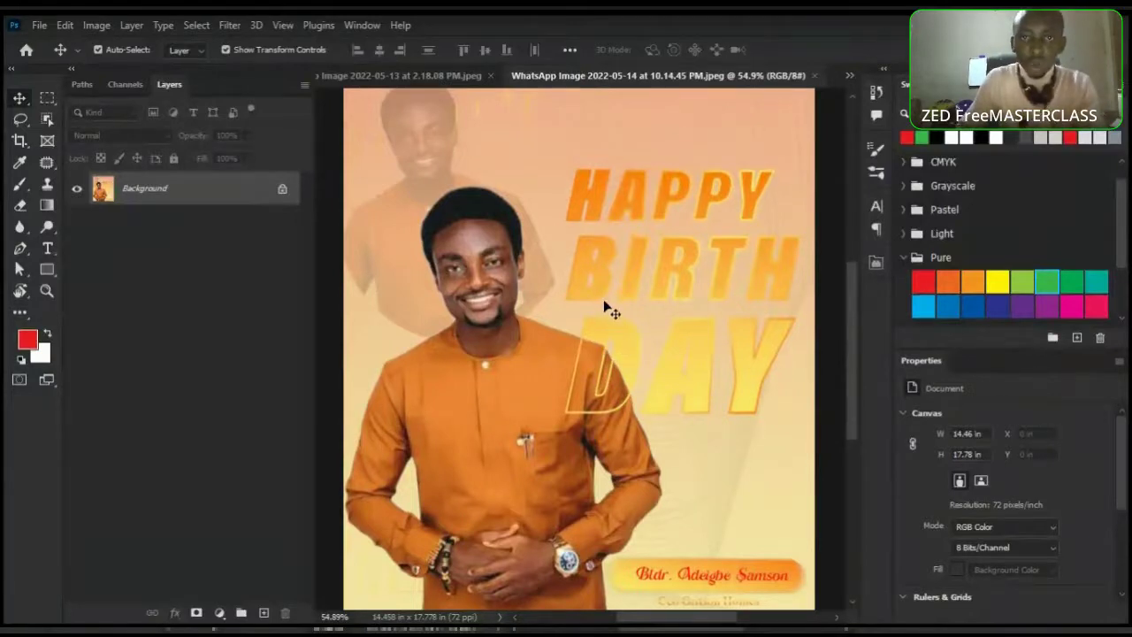
left_click(410, 78)
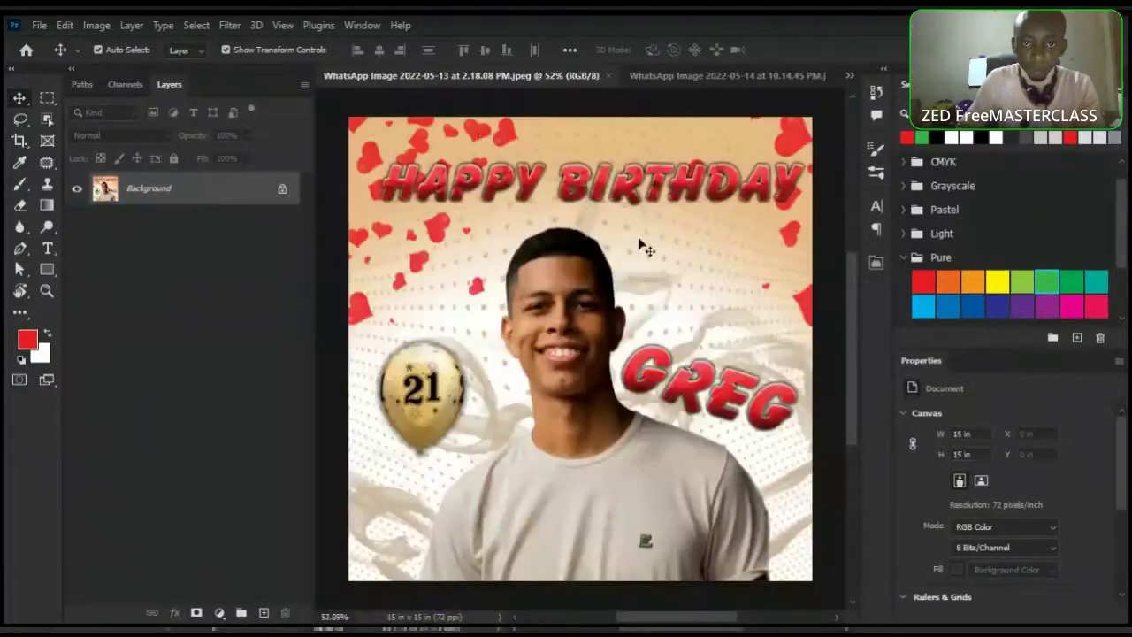
scroll(640, 245, "up", 1)
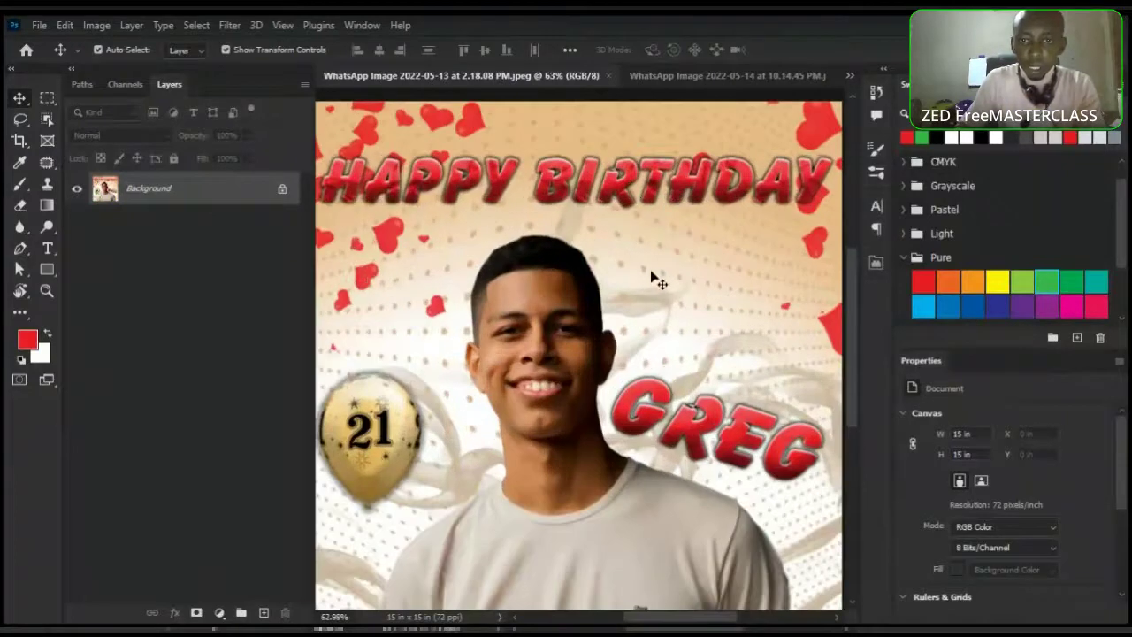
scroll(652, 278, "down", 1)
scroll(695, 319, "up", 1)
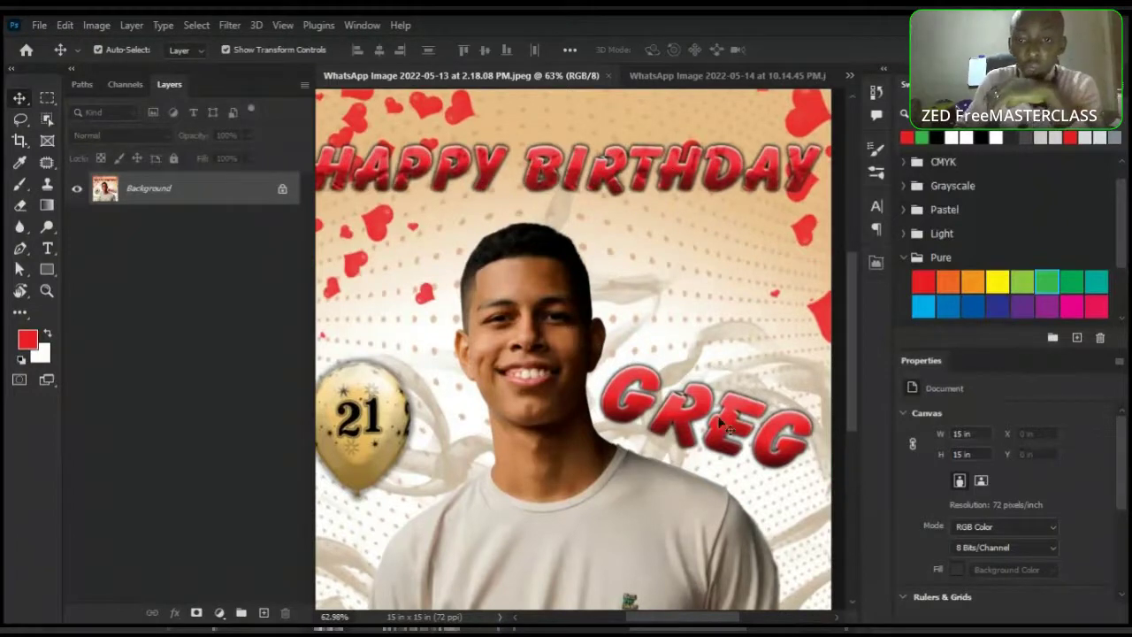
scroll(749, 375, "down", 3)
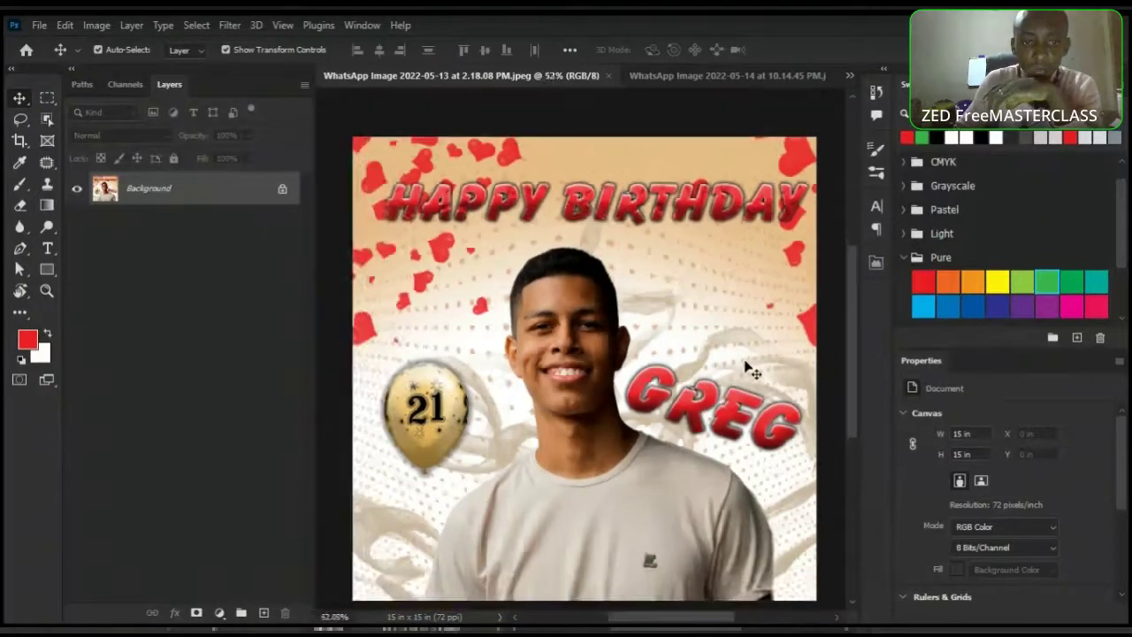
scroll(492, 435, "up", 5)
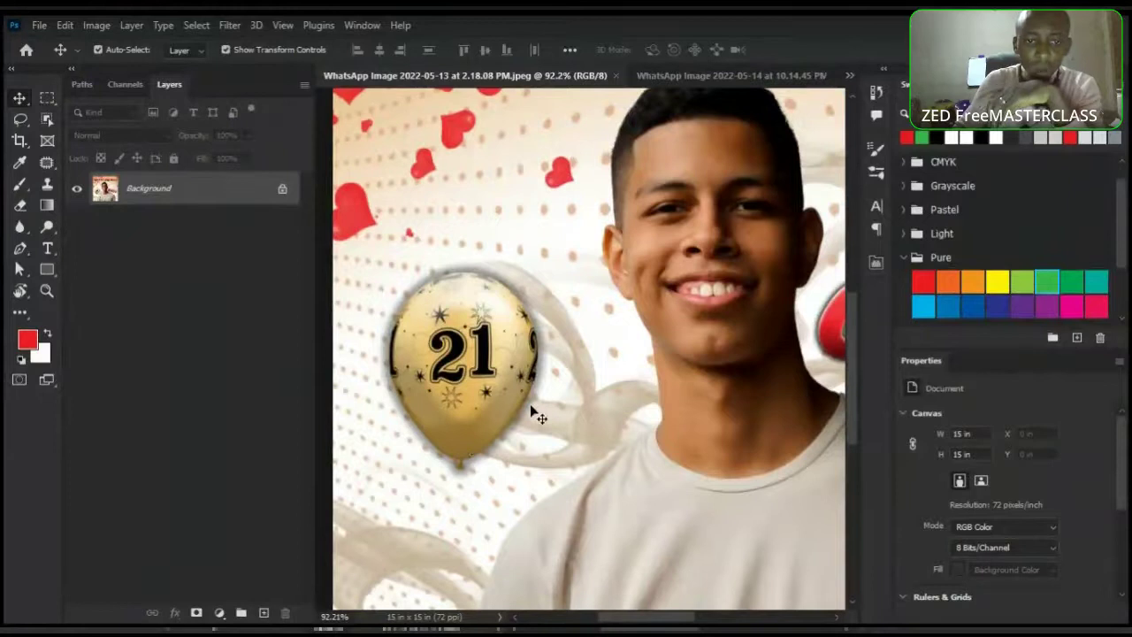
scroll(467, 329, "down", 3)
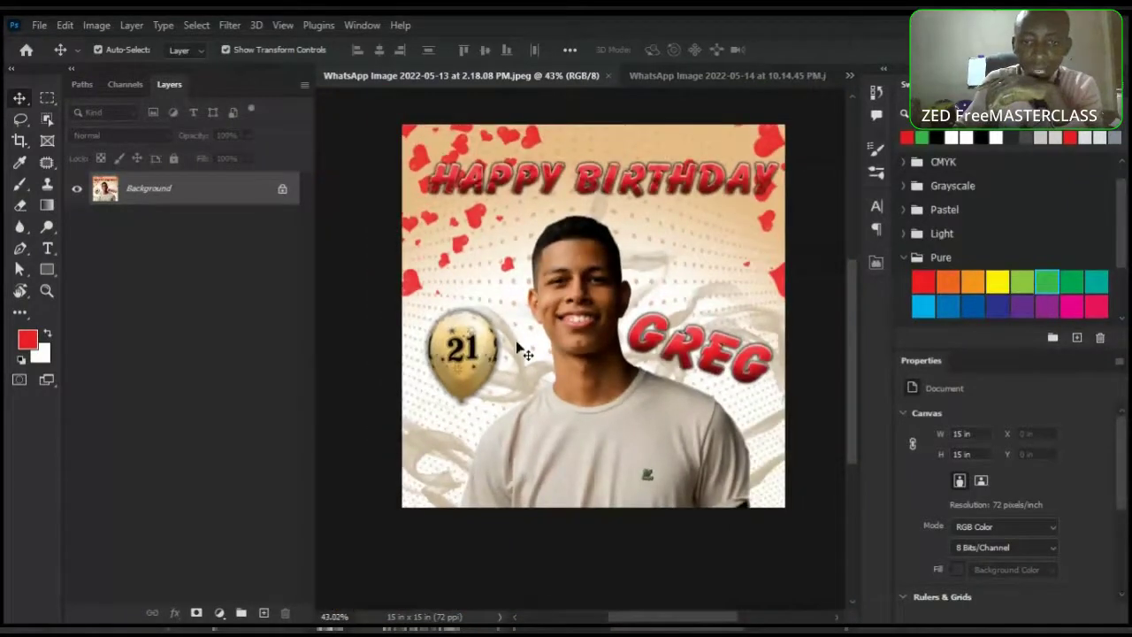
scroll(700, 309, "up", 2)
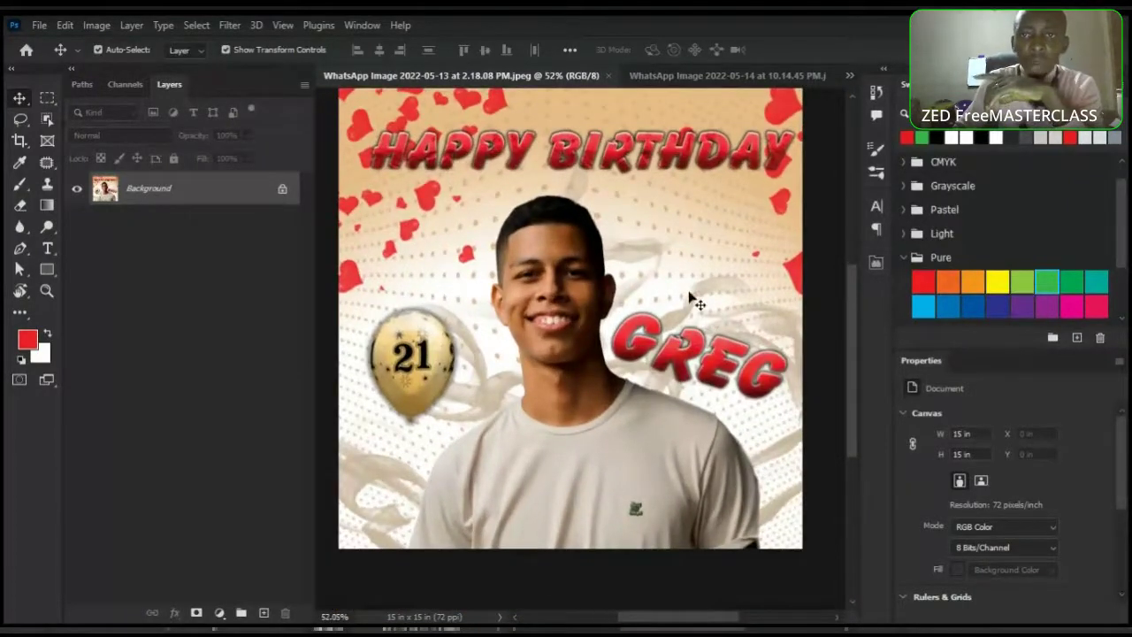
scroll(680, 356, "up", 2)
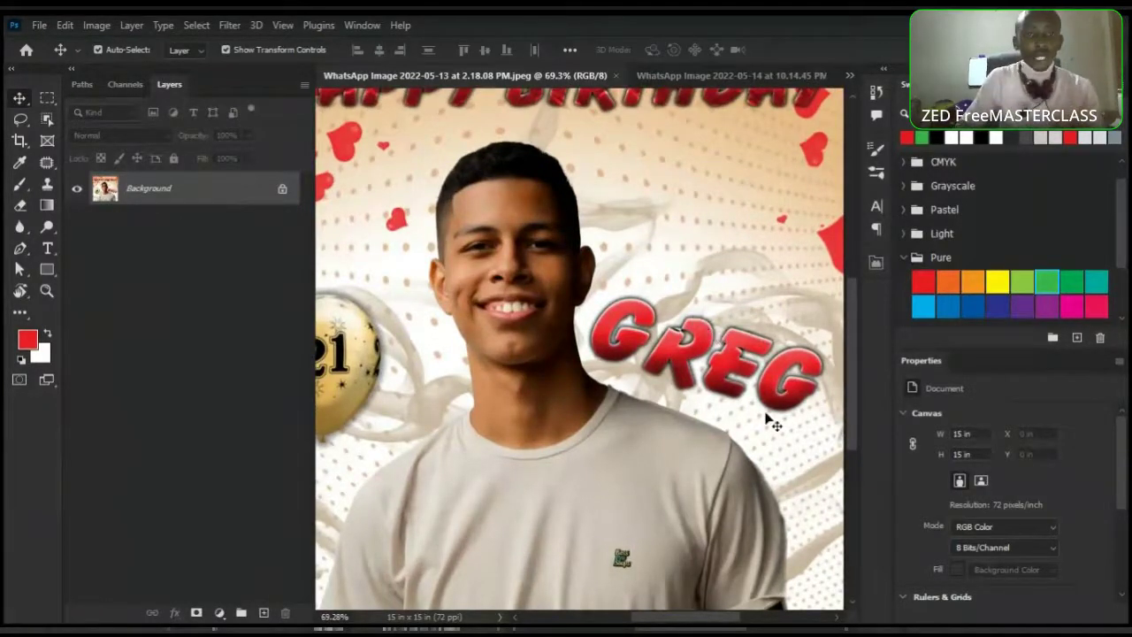
scroll(690, 403, "down", 2)
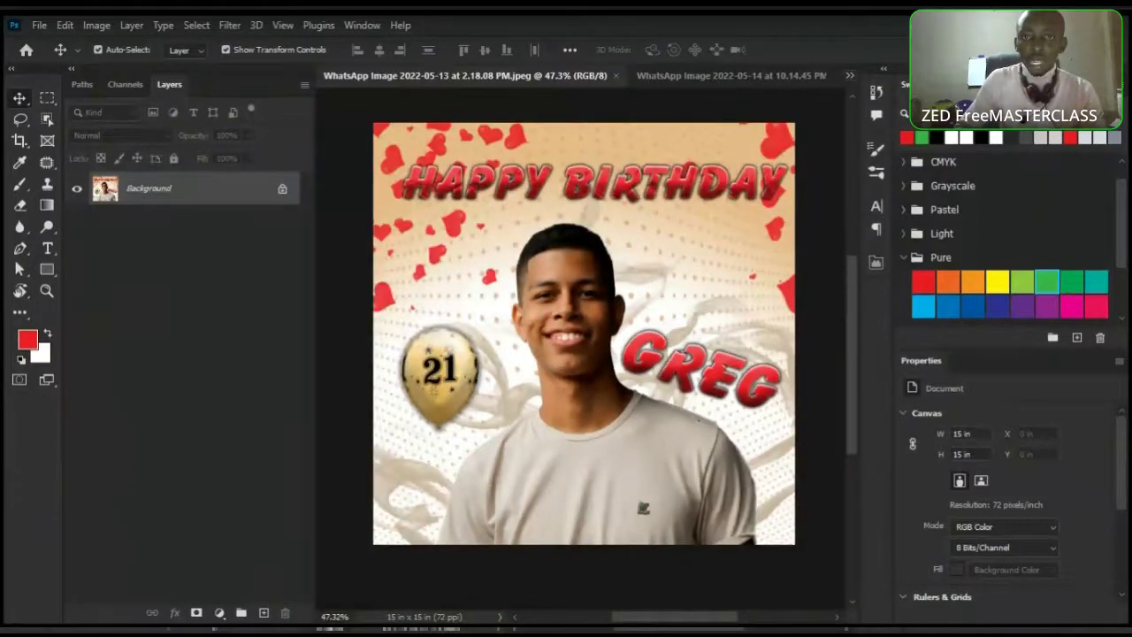
left_click(849, 75)
left_click(796, 124)
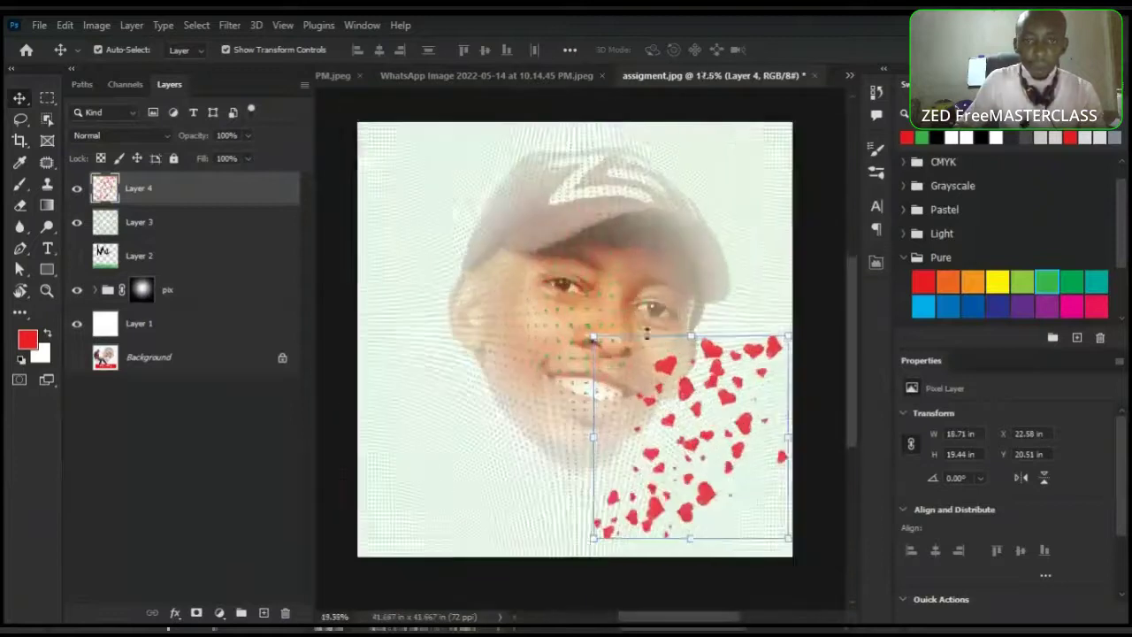
Move the hearts on Layer 4 towards the canvas's lower-right corner, to about X 26.3 in and Y 22.8 in, and hide that layer
scroll(647, 334, "up", 1)
mouse_move(675, 372)
left_mouse_down()
mouse_move(733, 416)
mouse_move(690, 363)
left_mouse_up()
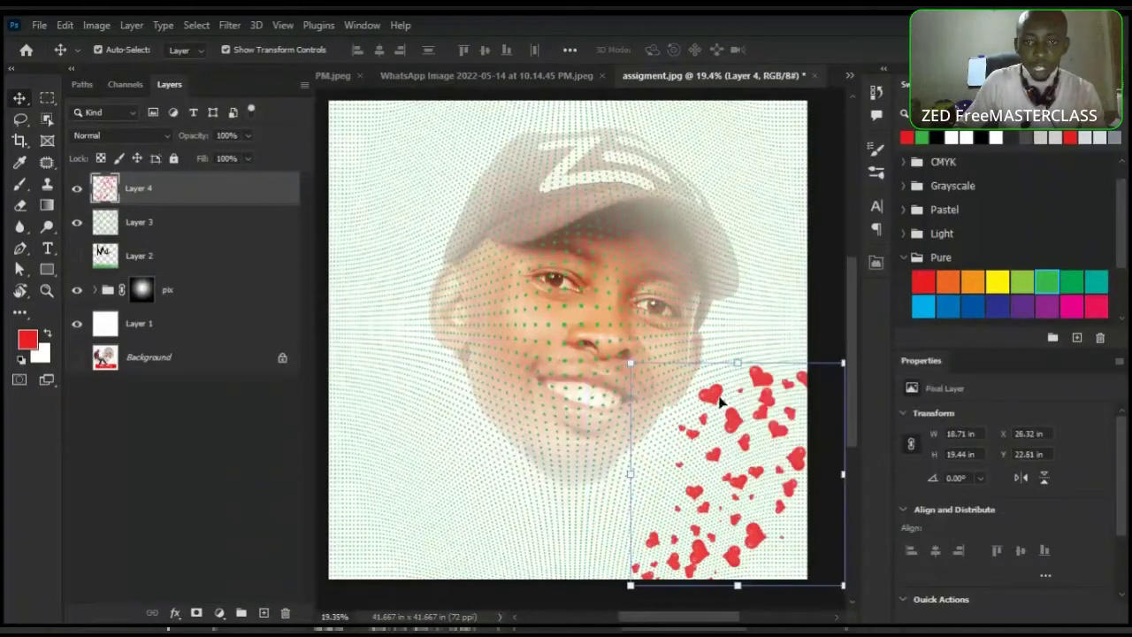
left_click(77, 189)
Start a new text layer over the portrait's chin in Palanquin Bold and set its size to 204 pt
scroll(720, 430, "up", 1)
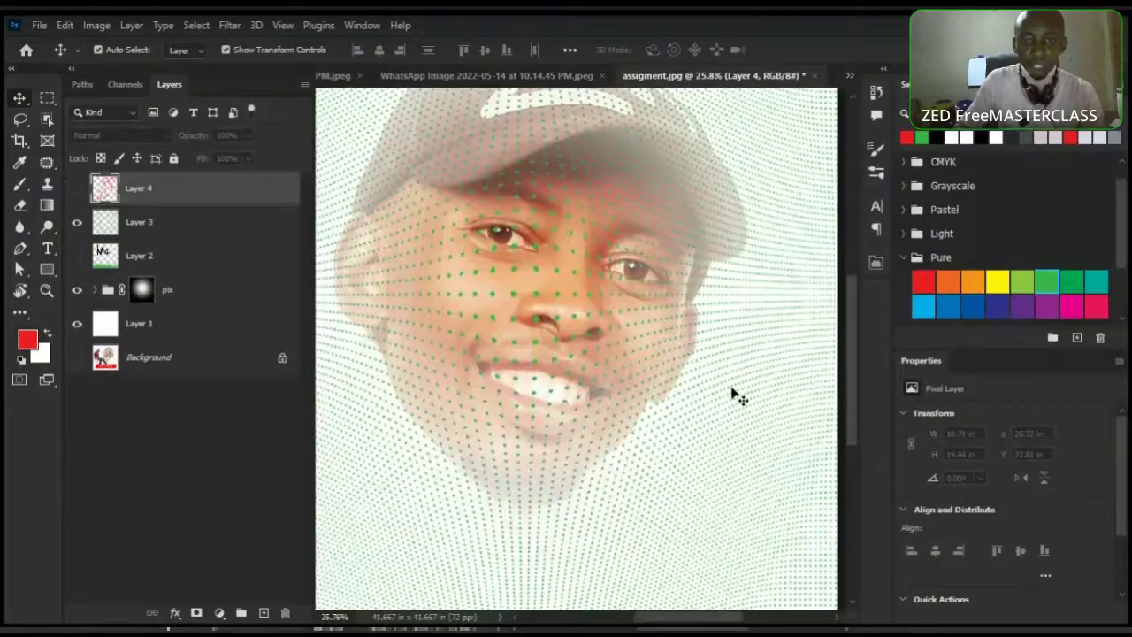
scroll(584, 335, "down", 2)
scroll(622, 393, "up", 3)
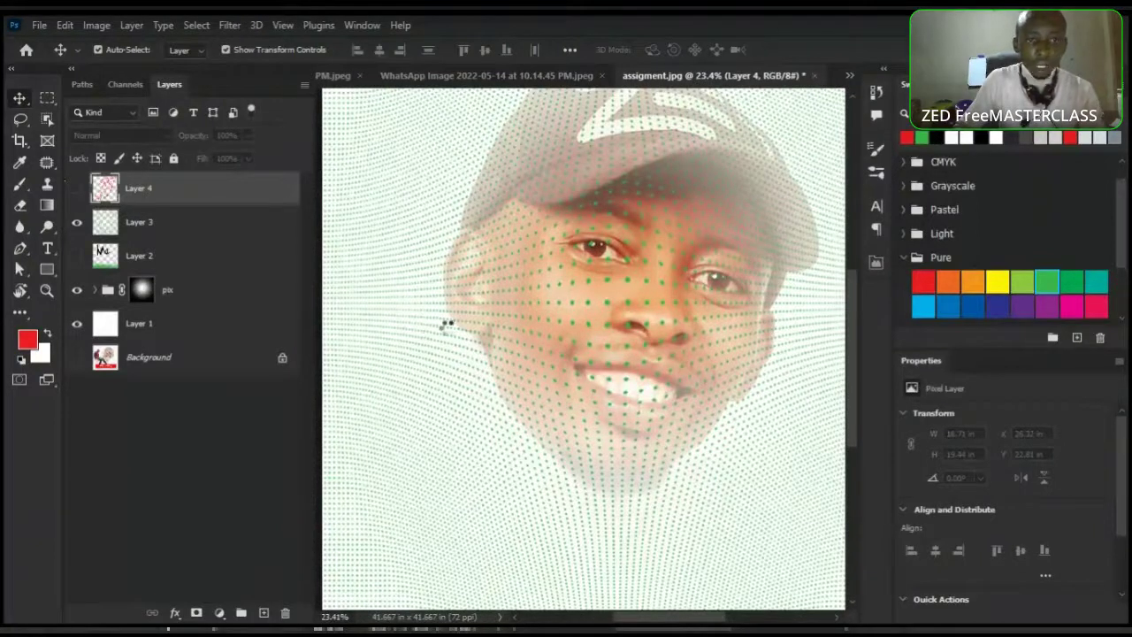
key("t")
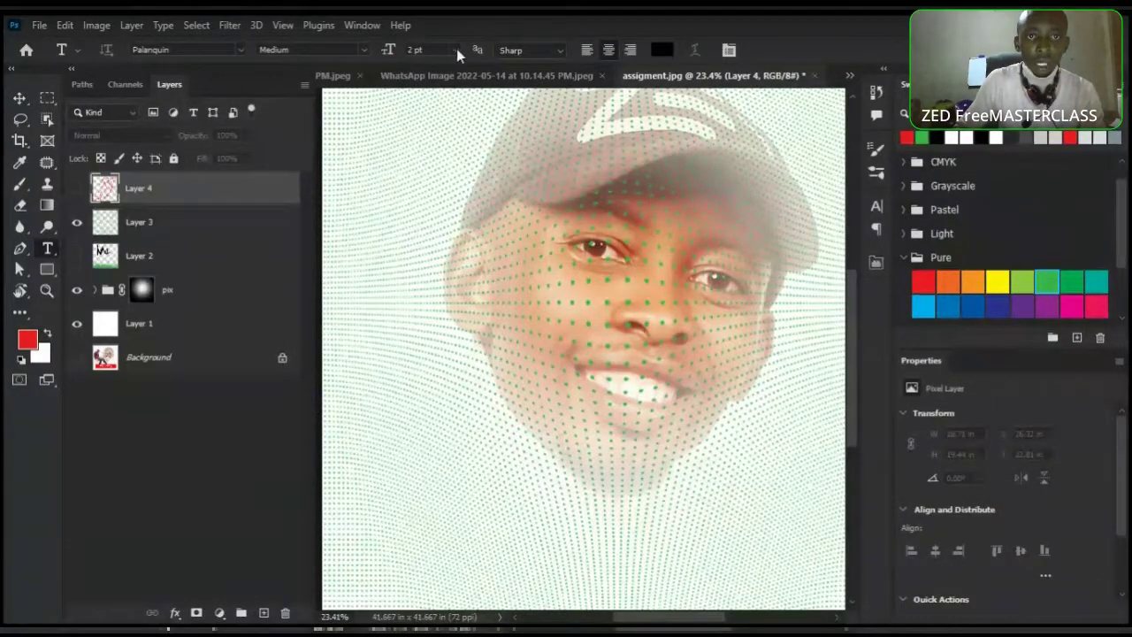
left_click_drag(389, 50, 441, 237)
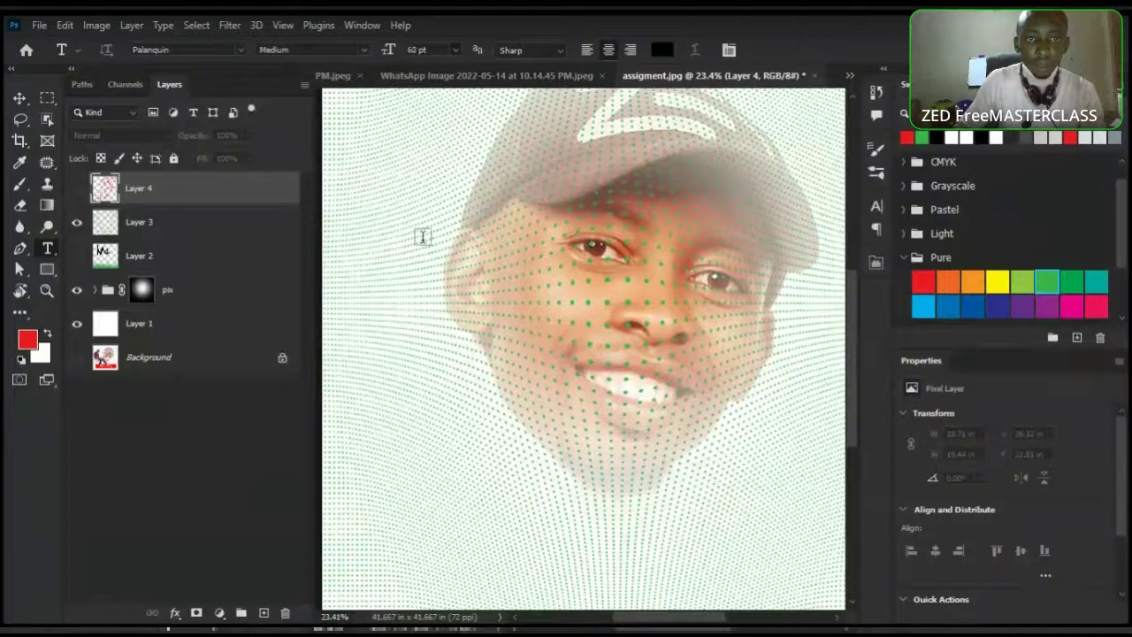
left_click(548, 454)
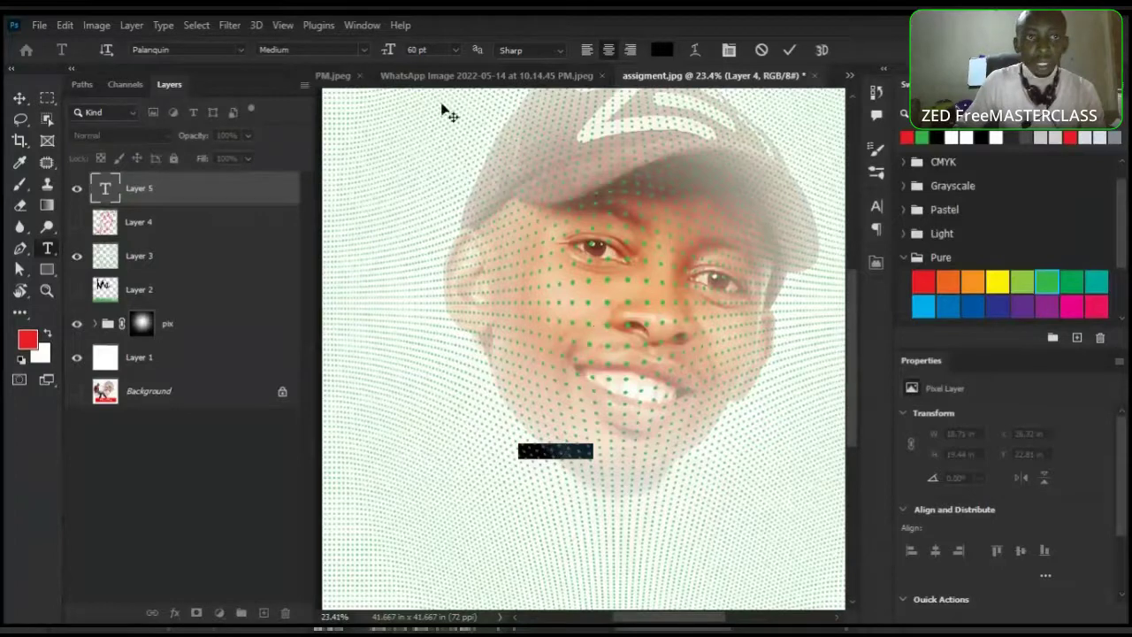
left_click_drag(426, 57, 474, 87)
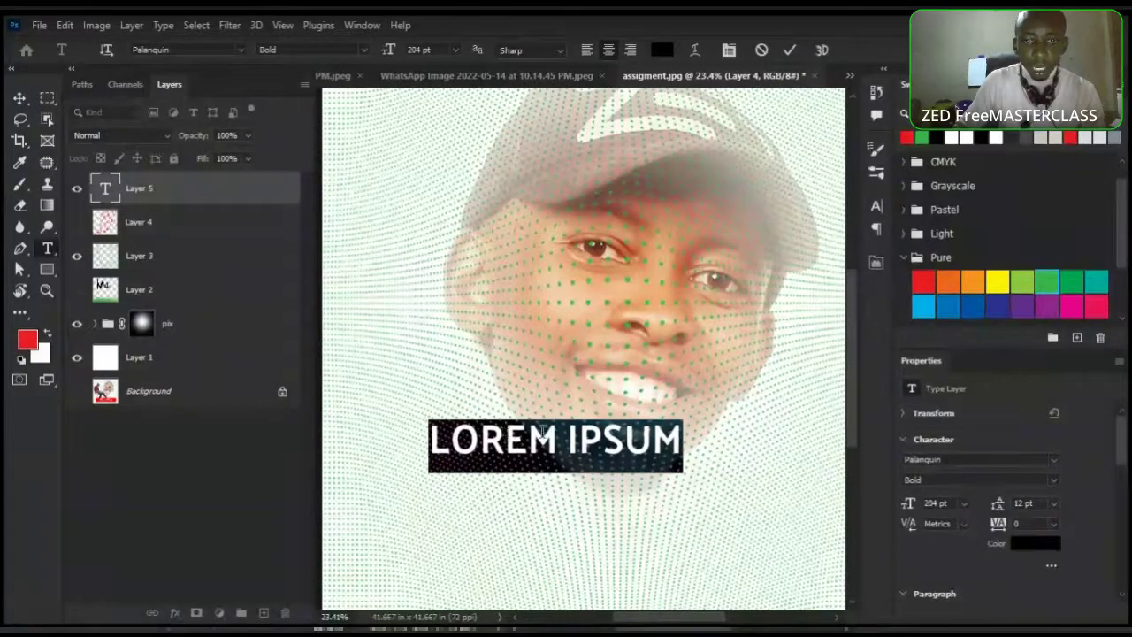
Replace the LOREM IPSUM placeholder with the word HAPPY and commit the text
key("Left")
key("shift+Right")
key("shift+Right")
key("shift+Right")
key("shift+Right")
key("shift+Right")
key("shift+Right")
key("shift+Right")
key("shift+Right")
key("shift+Right")
key("shift+Right")
key("shift+Right")
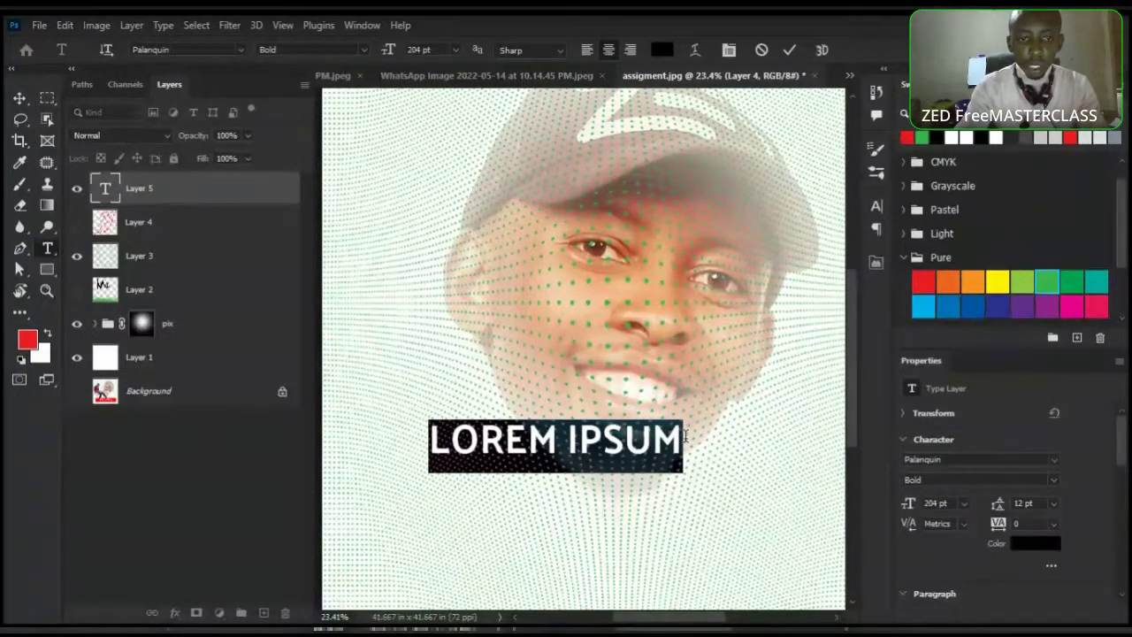
type("HAPPY")
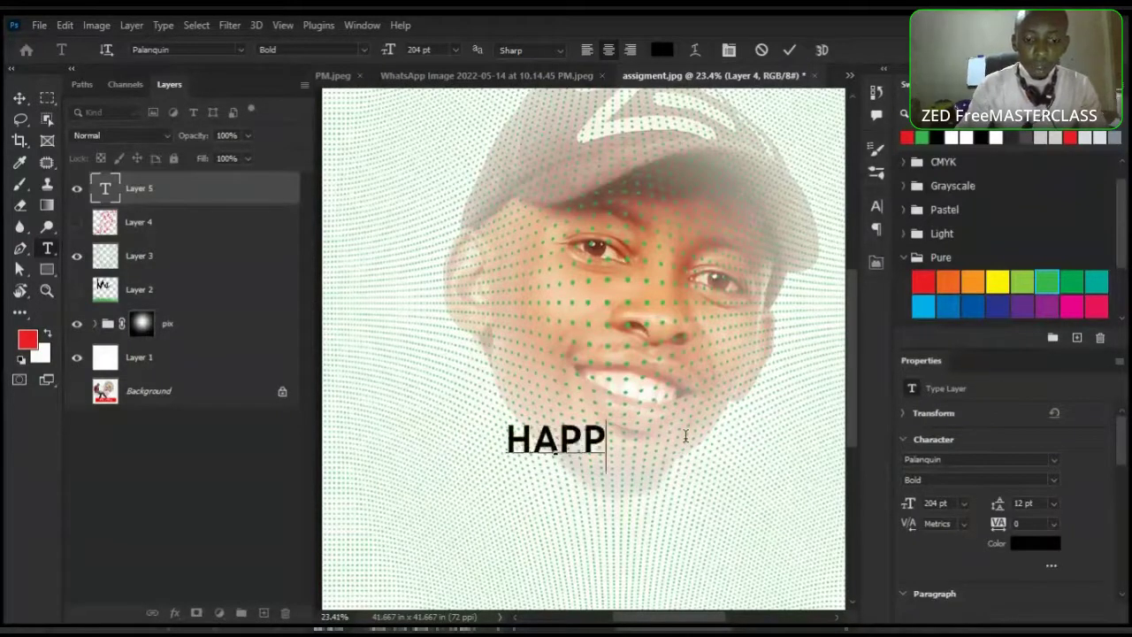
left_click(686, 436)
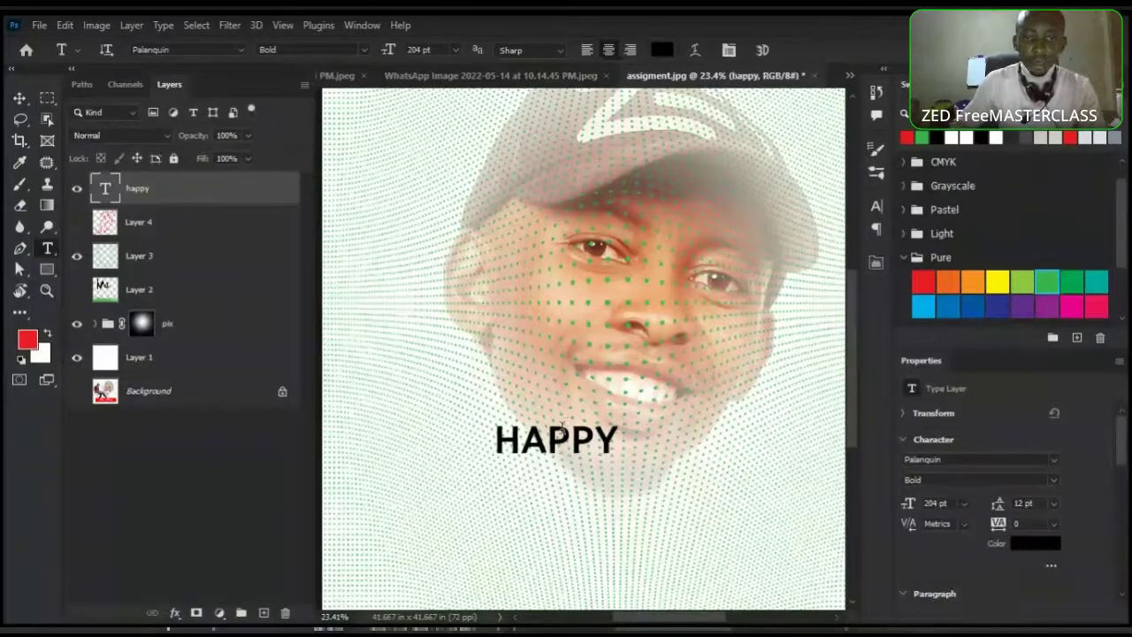
Duplicate the HAPPY text layer and move the copy just below and to the right of the original
key("v")
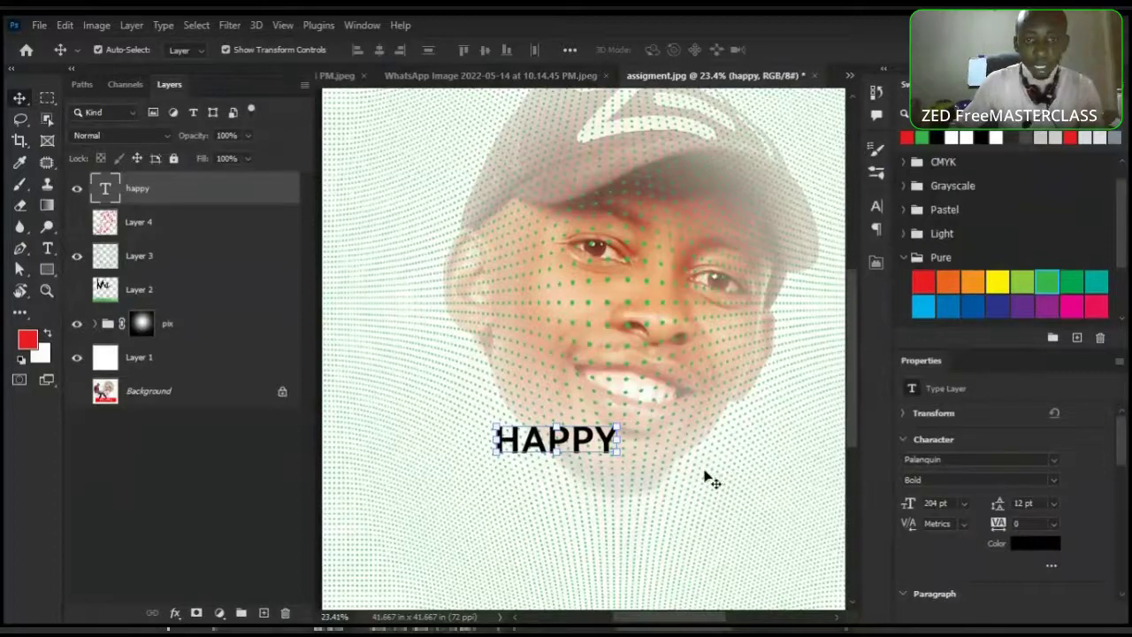
key("ctrl+j")
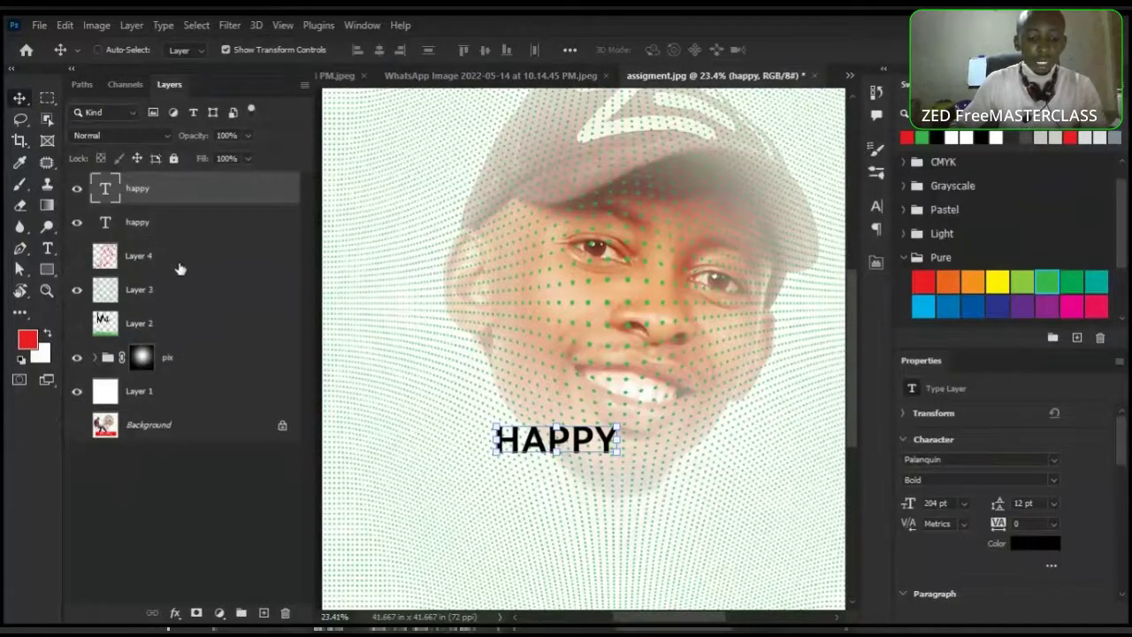
left_click_drag(588, 453, 643, 486)
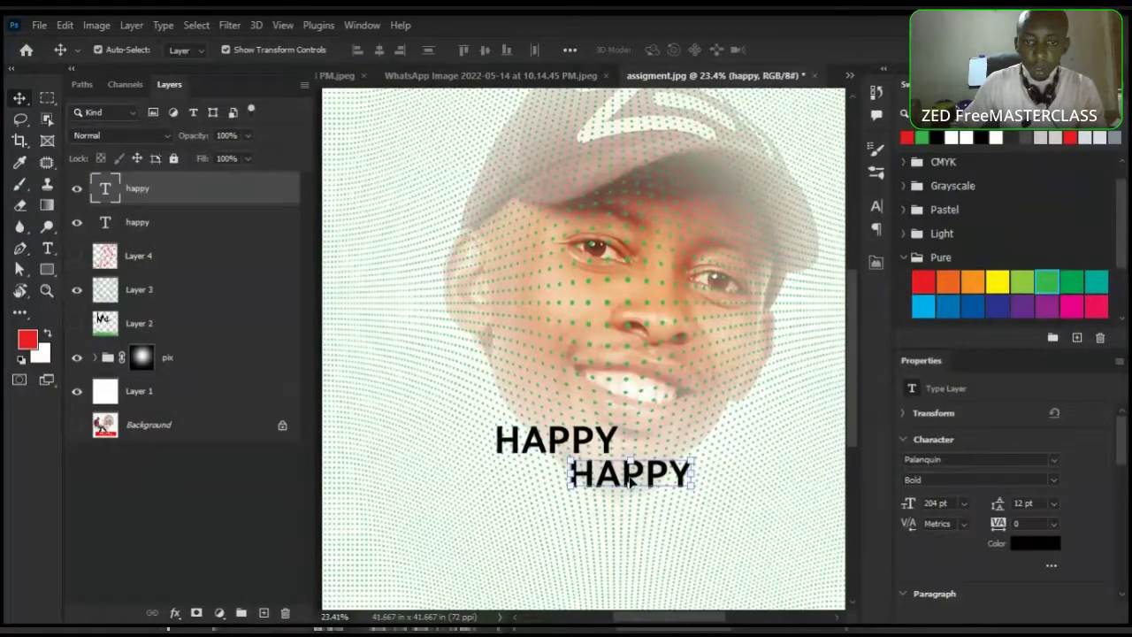
Change the wording of the lower HAPPY copy to BIRTHDAY
double_click(629, 477)
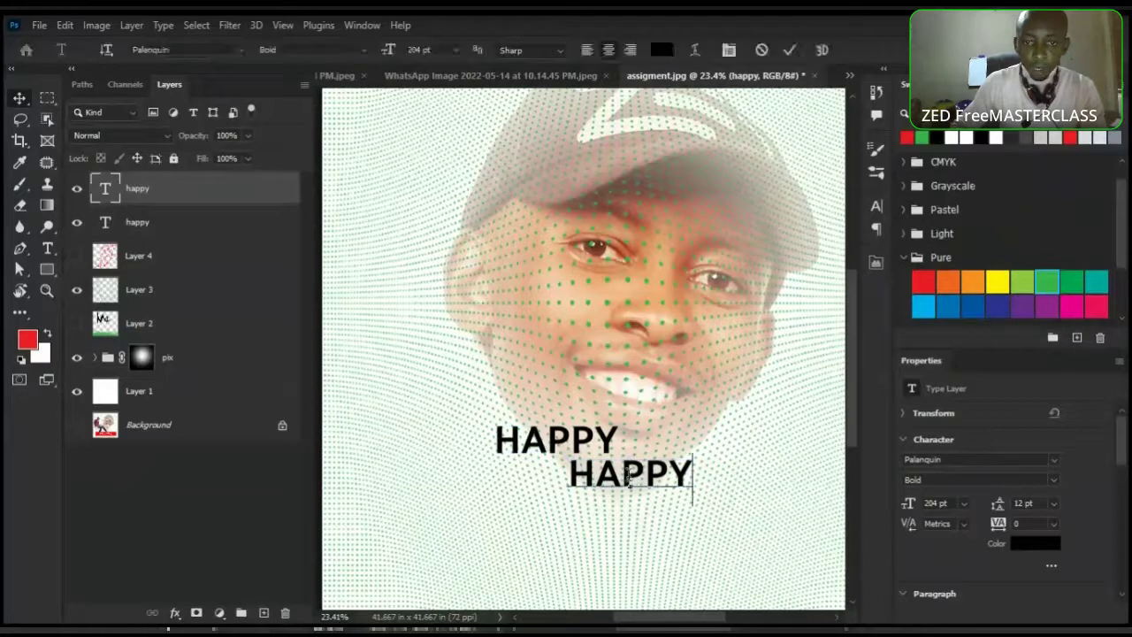
double_click(627, 475)
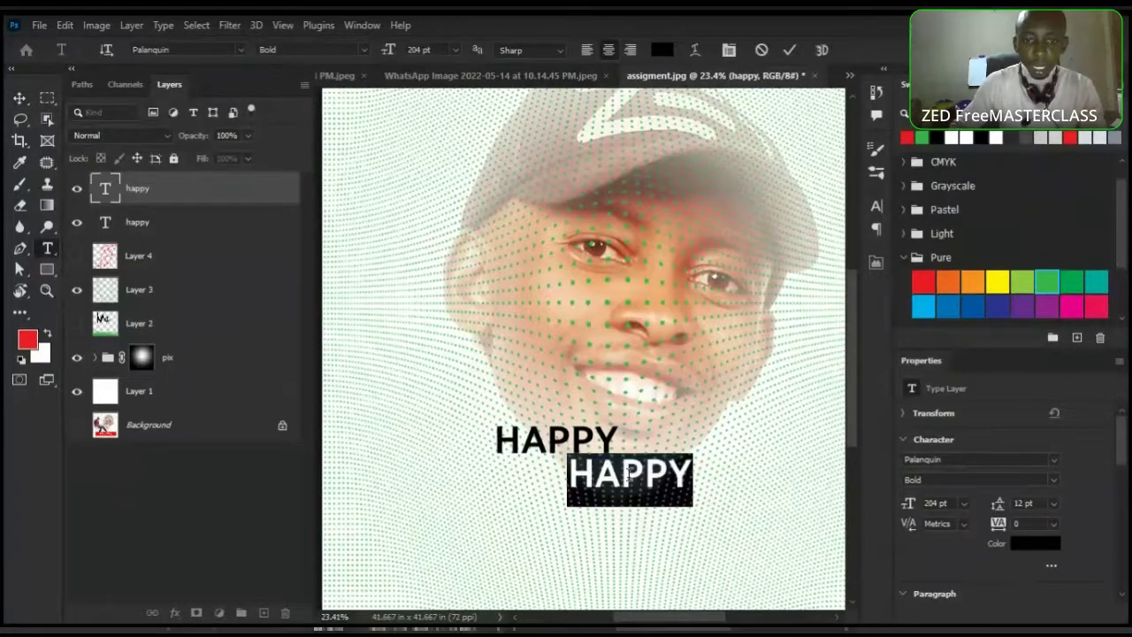
type("BIRTHD")
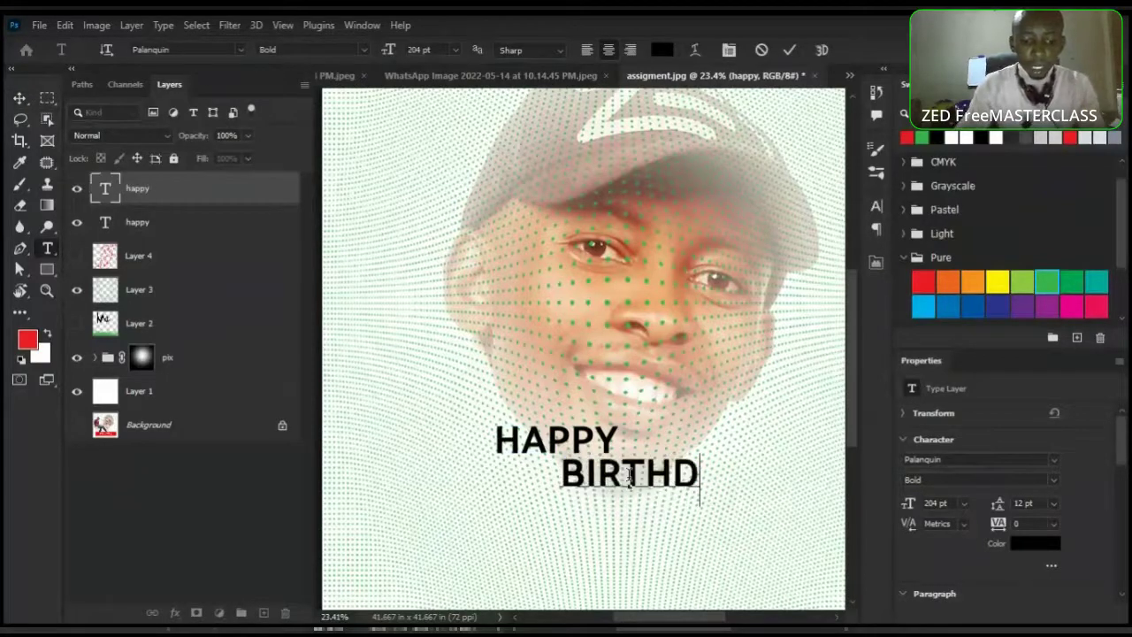
type("AY")
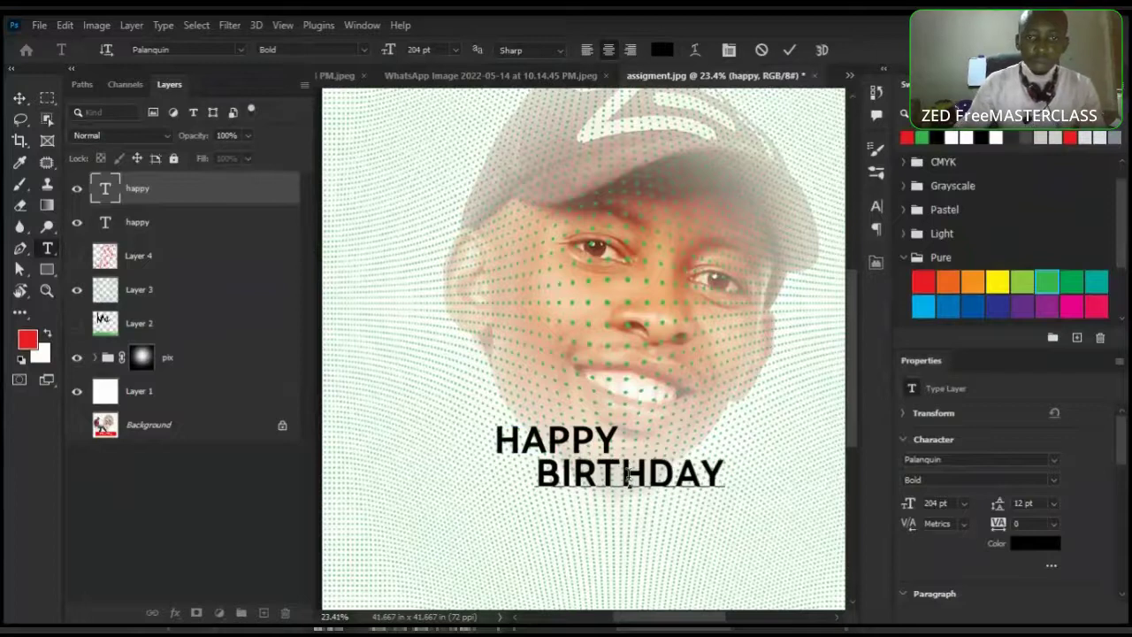
Commit the BIRTHDAY text and recolour both the HAPPY and BIRTHDAY layers with the green swatch
key("ctrl+Return")
key("v")
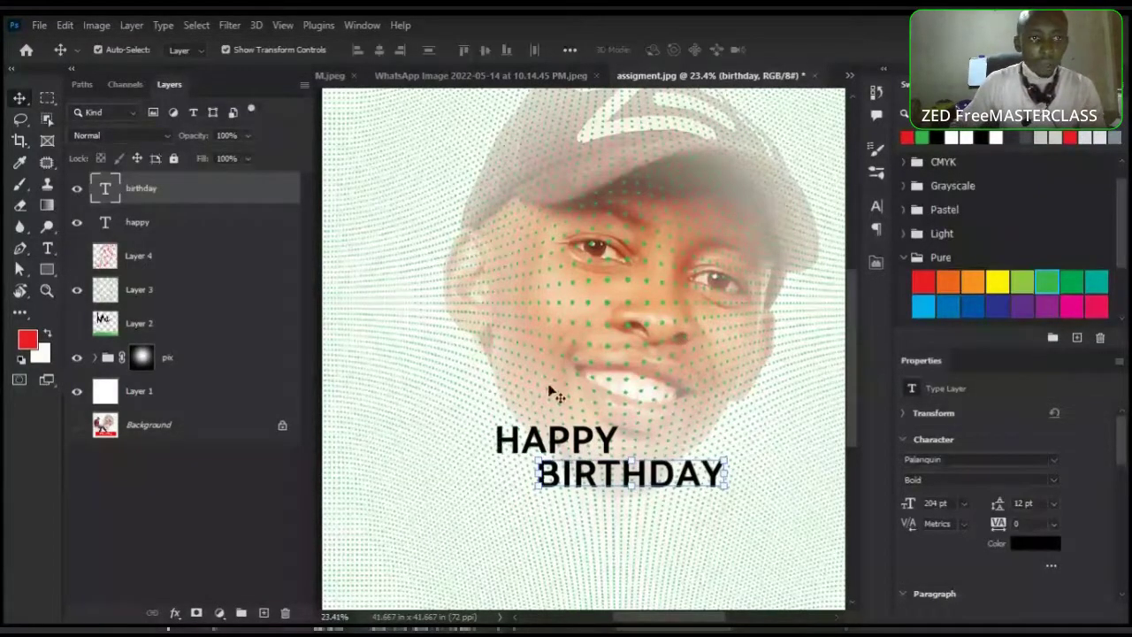
left_click(157, 232, "shift")
left_click(922, 138)
key("alt+BackSpace")
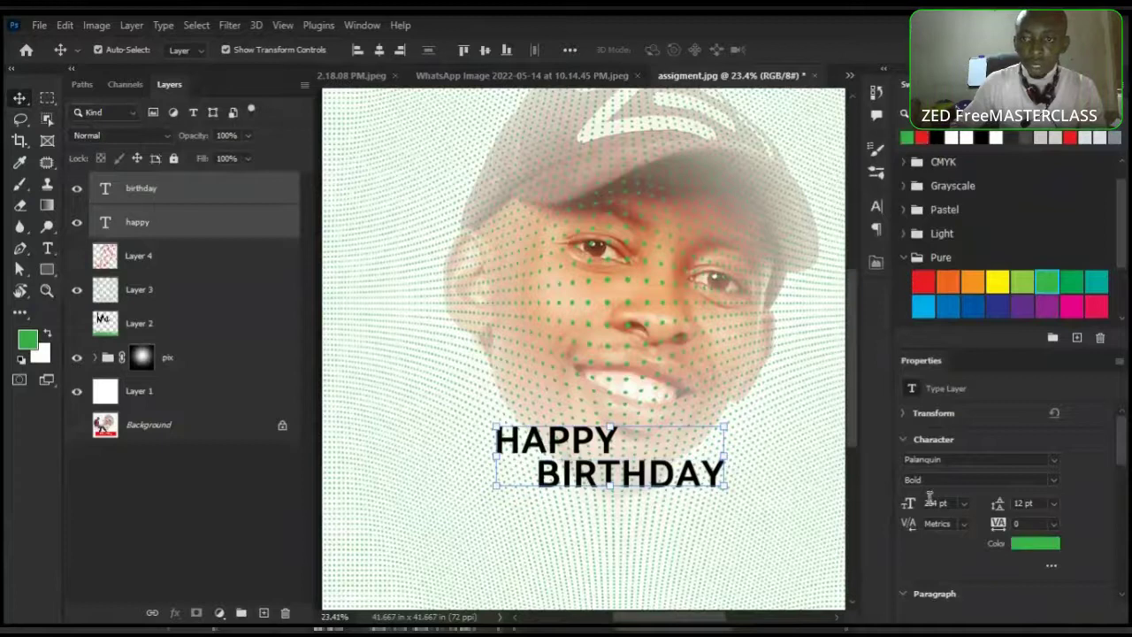
Enlarge both words to 345 pt and move BIRTHDAY slightly down and right so it clears HAPPY
left_click_drag(910, 512, 1026, 514)
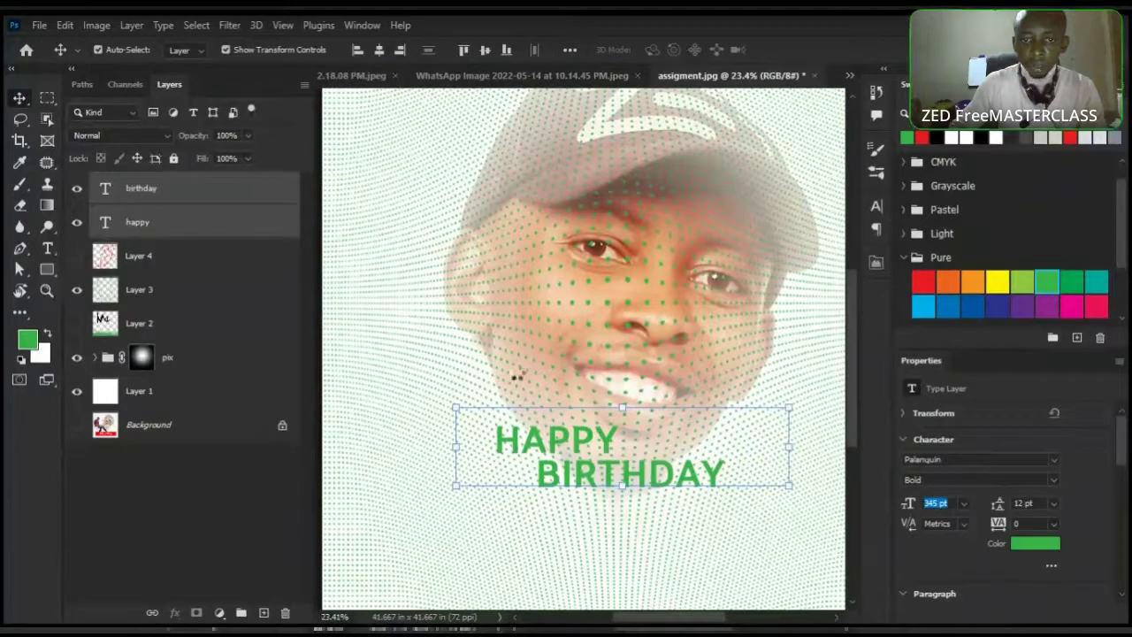
key("Return")
scroll(522, 367, "down", 2)
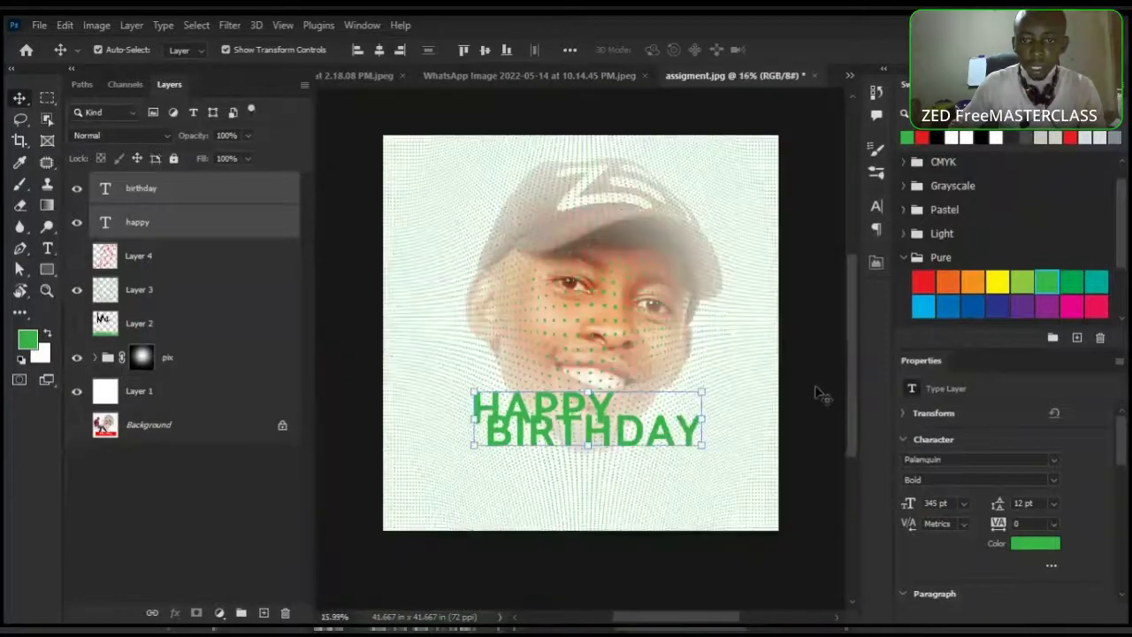
scroll(655, 436, "up", 1)
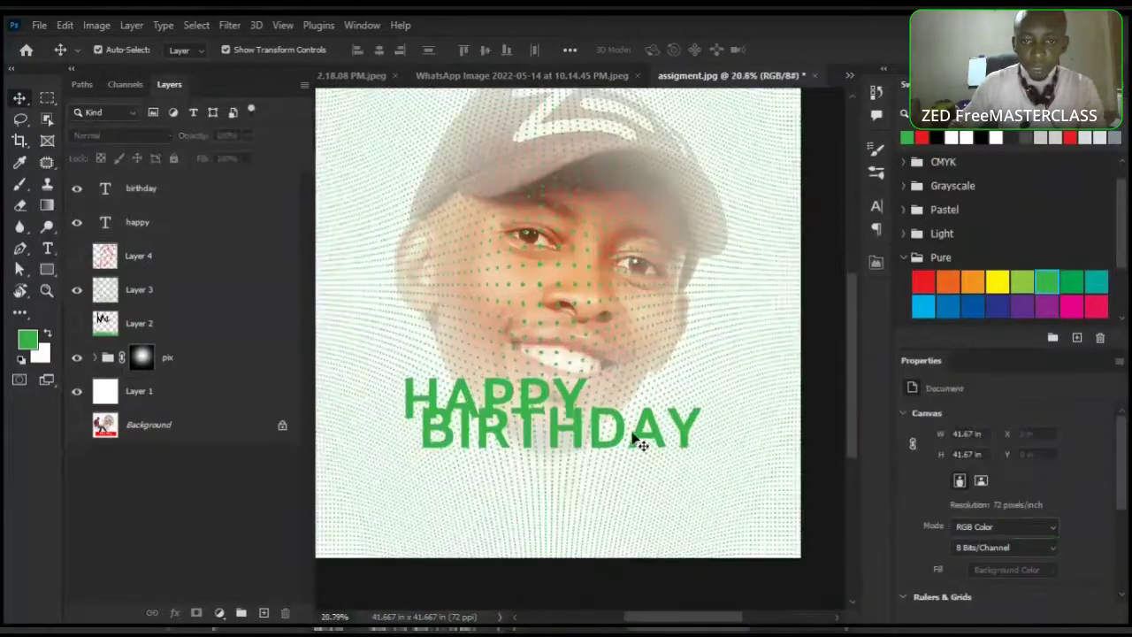
left_click_drag(630, 442, 643, 460)
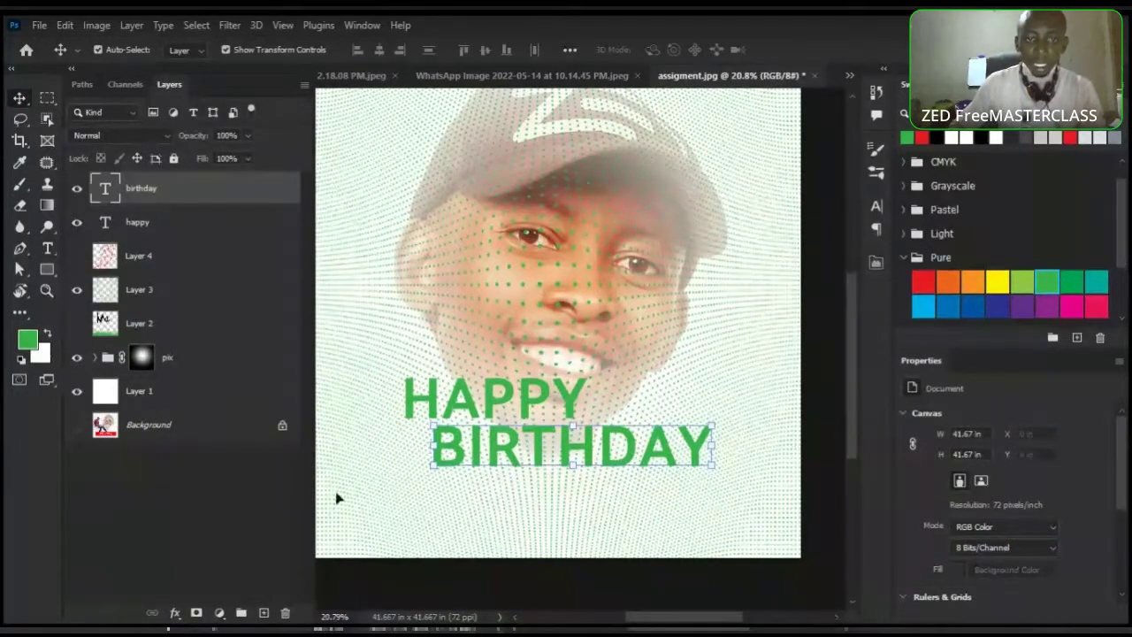
Put the happy and birthday text layers into a new group and name it hbd
left_click(170, 605)
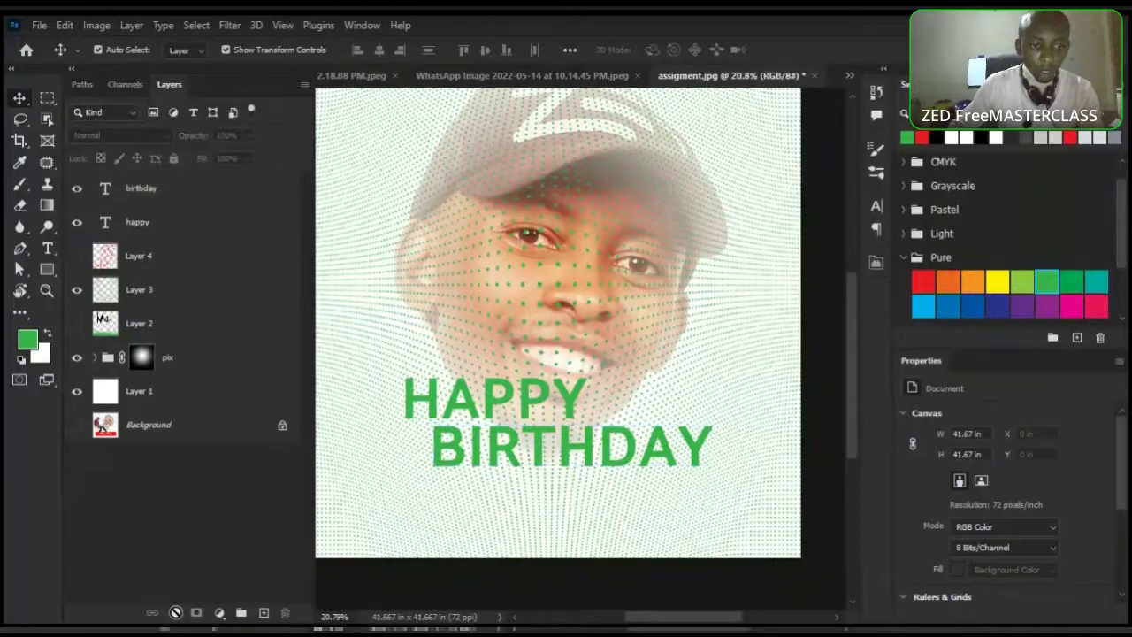
left_click(146, 195)
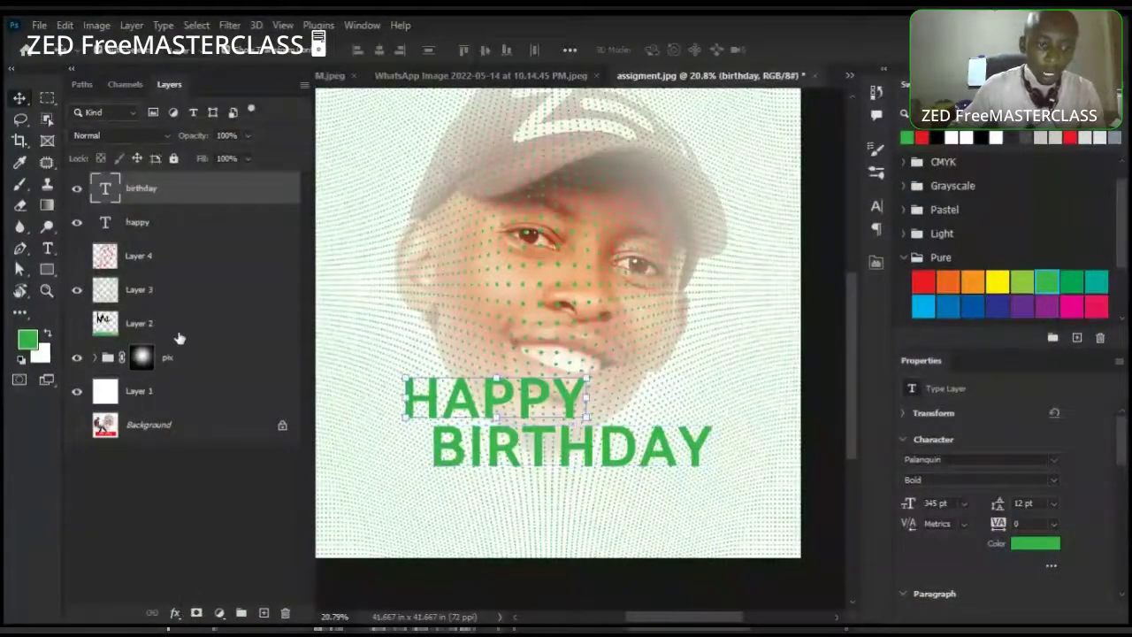
left_click(181, 222)
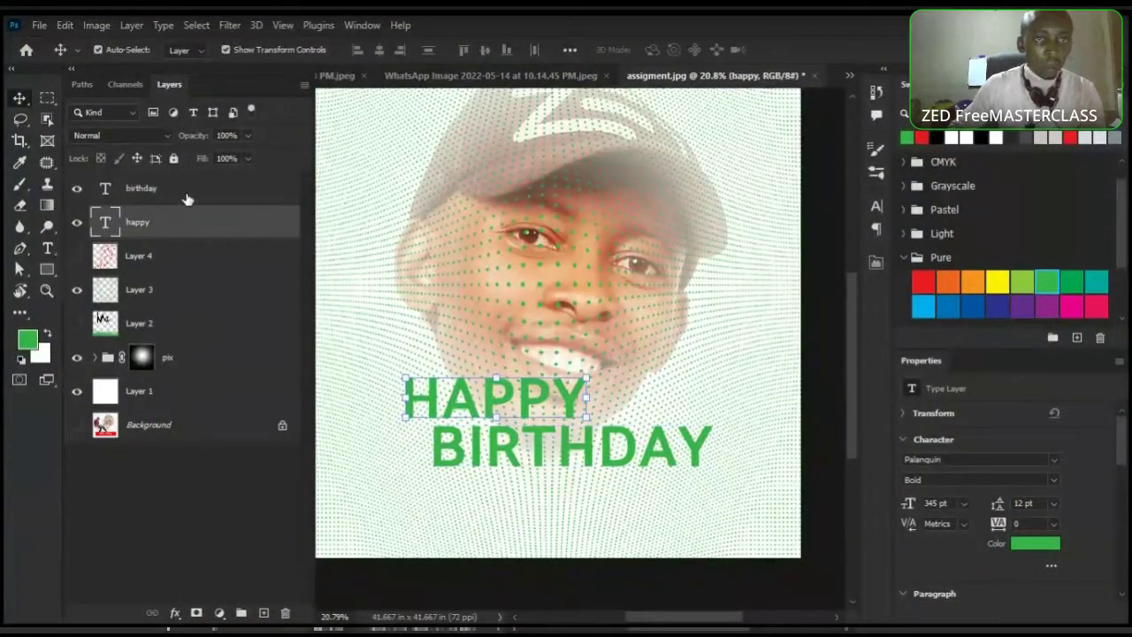
left_click(188, 196, "shift")
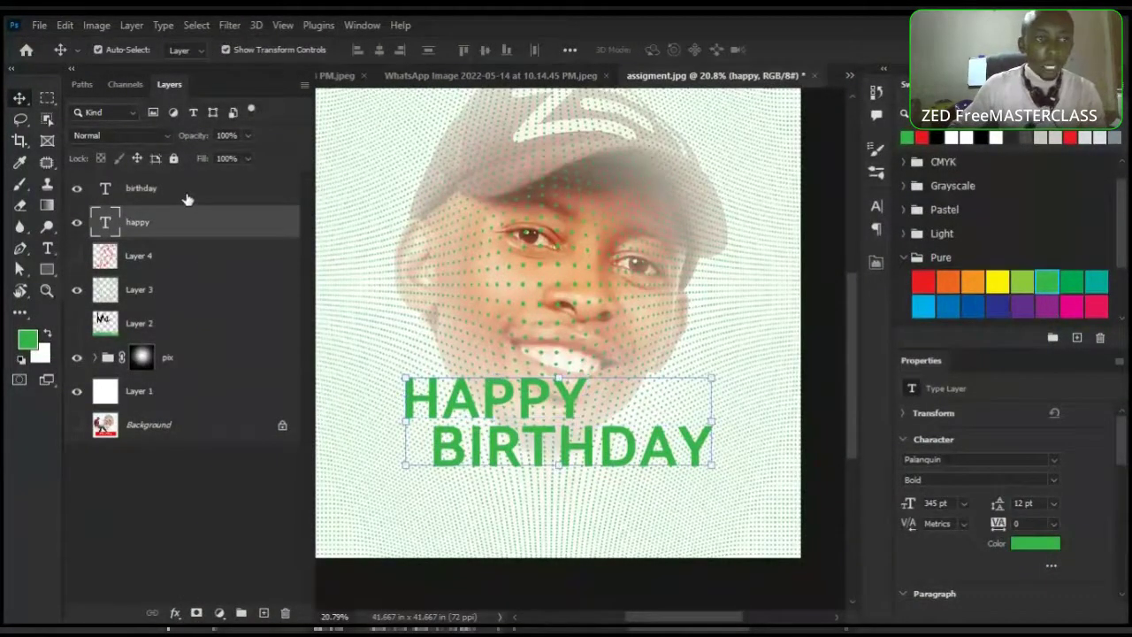
left_click(240, 613)
double_click(137, 182)
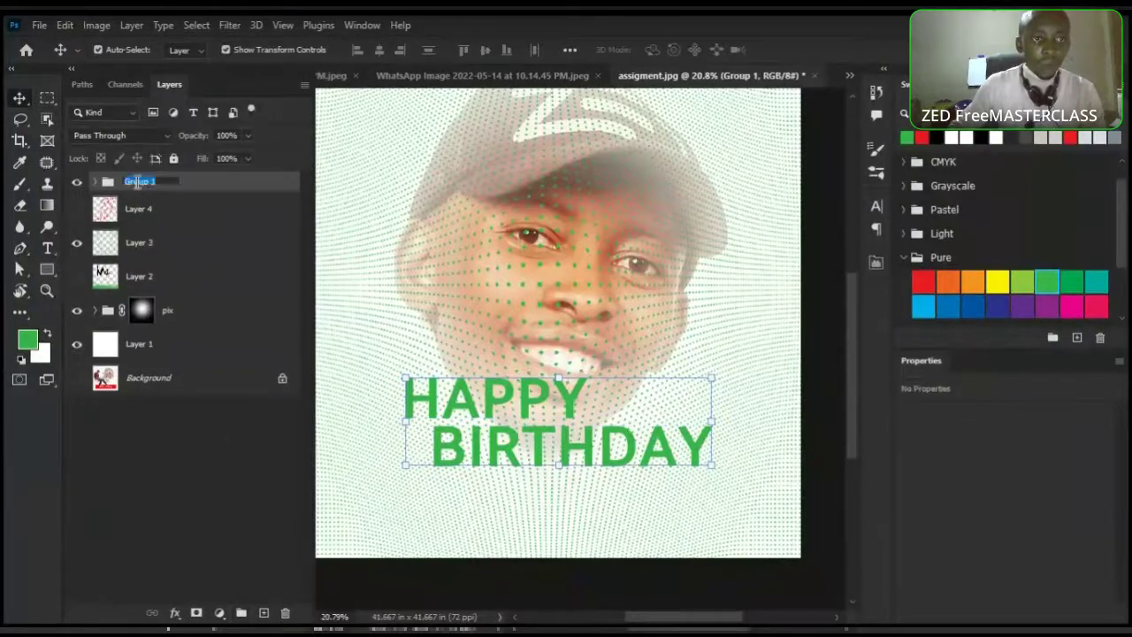
type("Hbd")
key("Return")
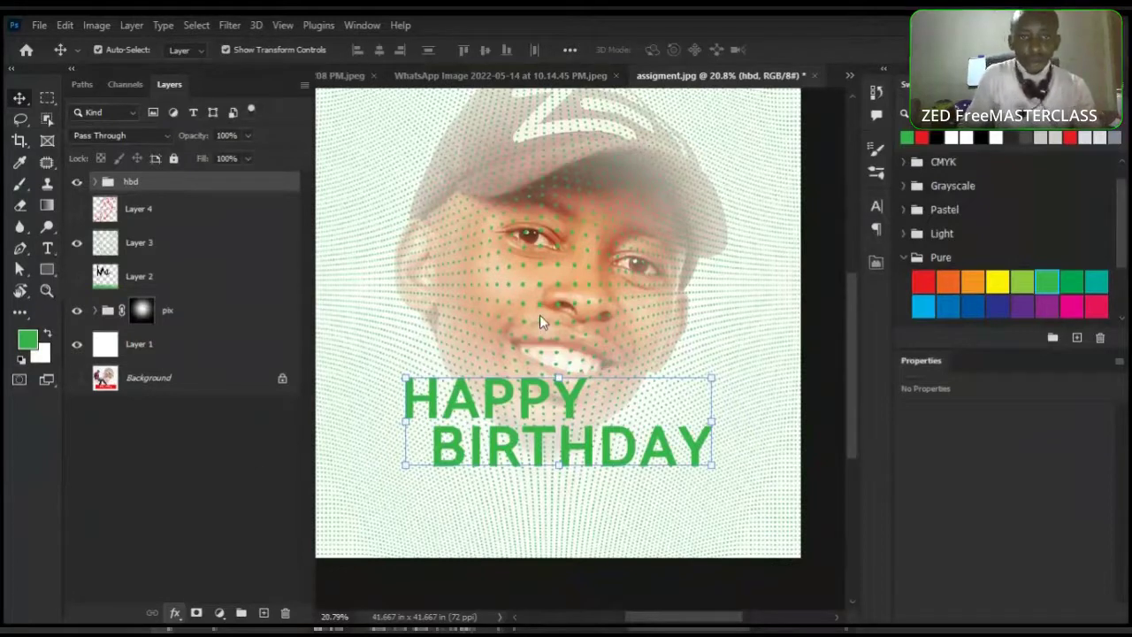
Add a Bevel & Emboss effect to the hbd group and reset its settings to the defaults
left_click_drag(354, 124, 909, 70)
left_click_drag(762, 91, 874, 104)
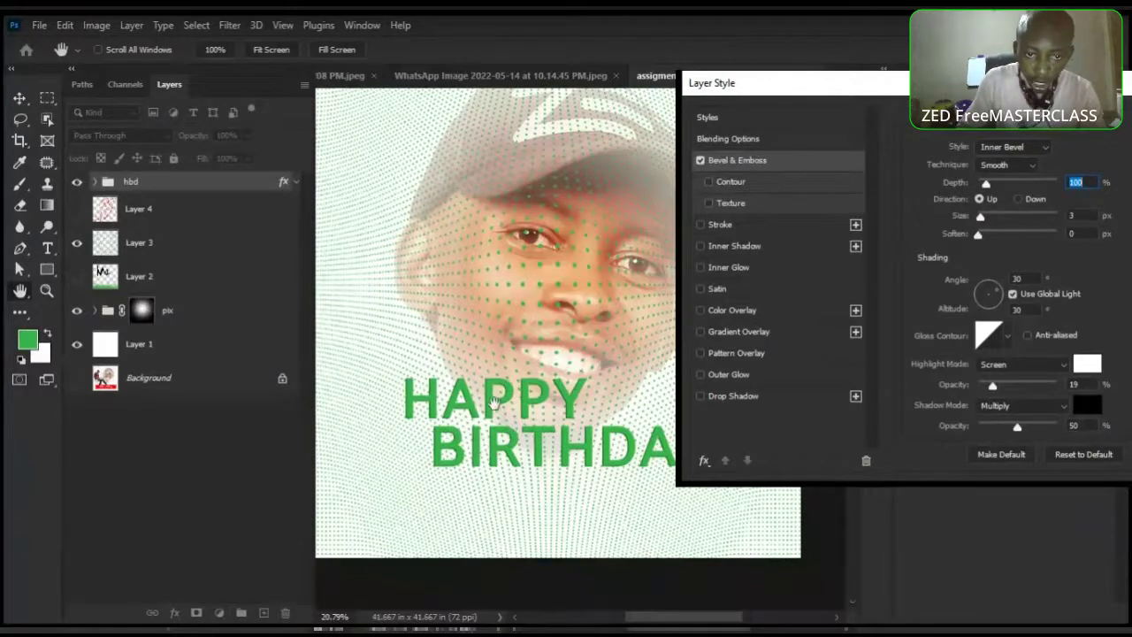
left_click_drag(796, 82, 669, 105)
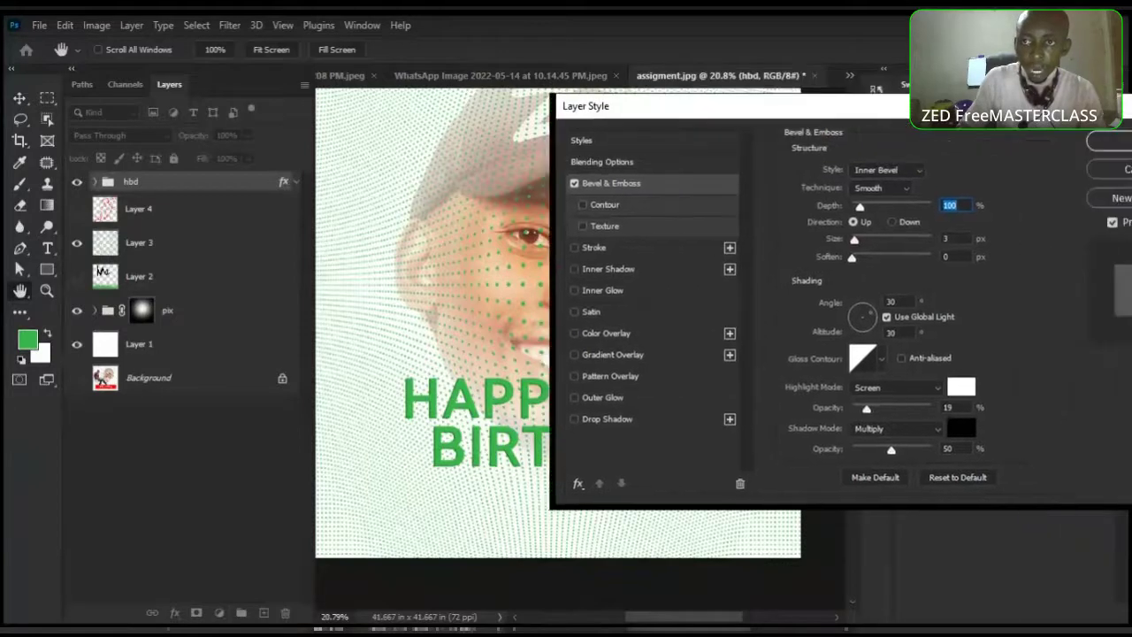
left_click(972, 481)
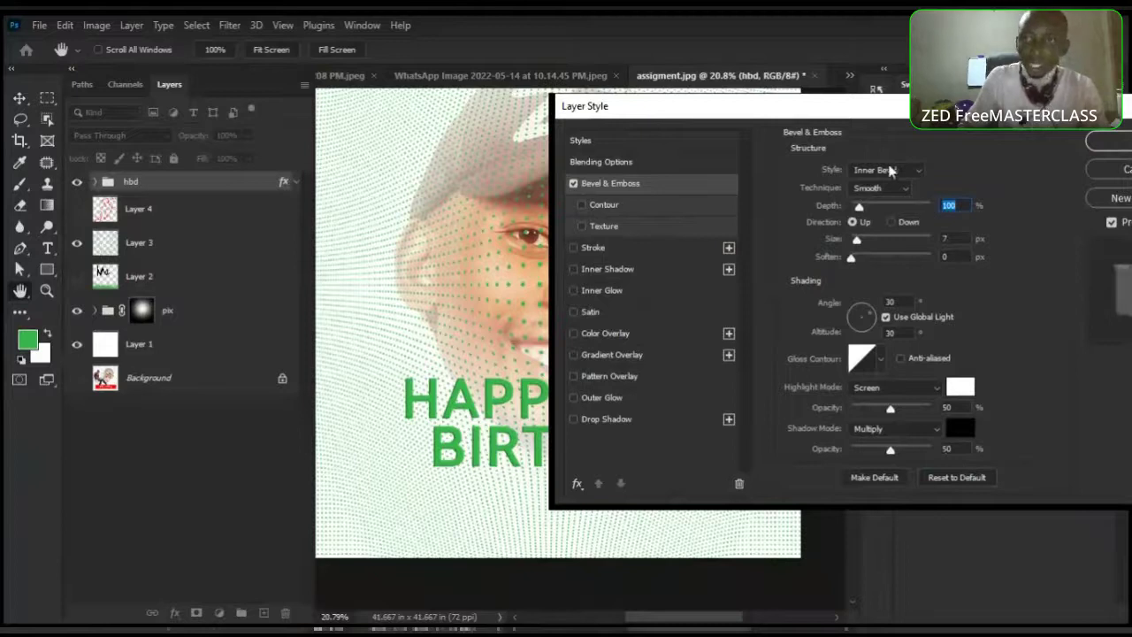
Change the bevel style to Outer Bevel and set its size to 31 px
left_click_drag(855, 110, 882, 83)
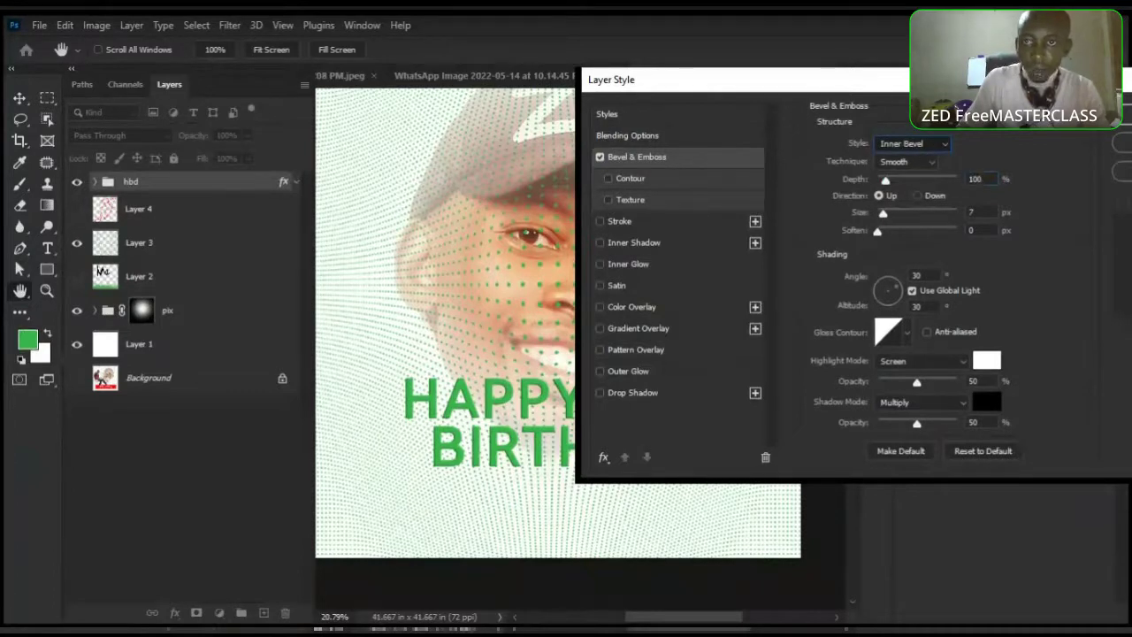
key("Up")
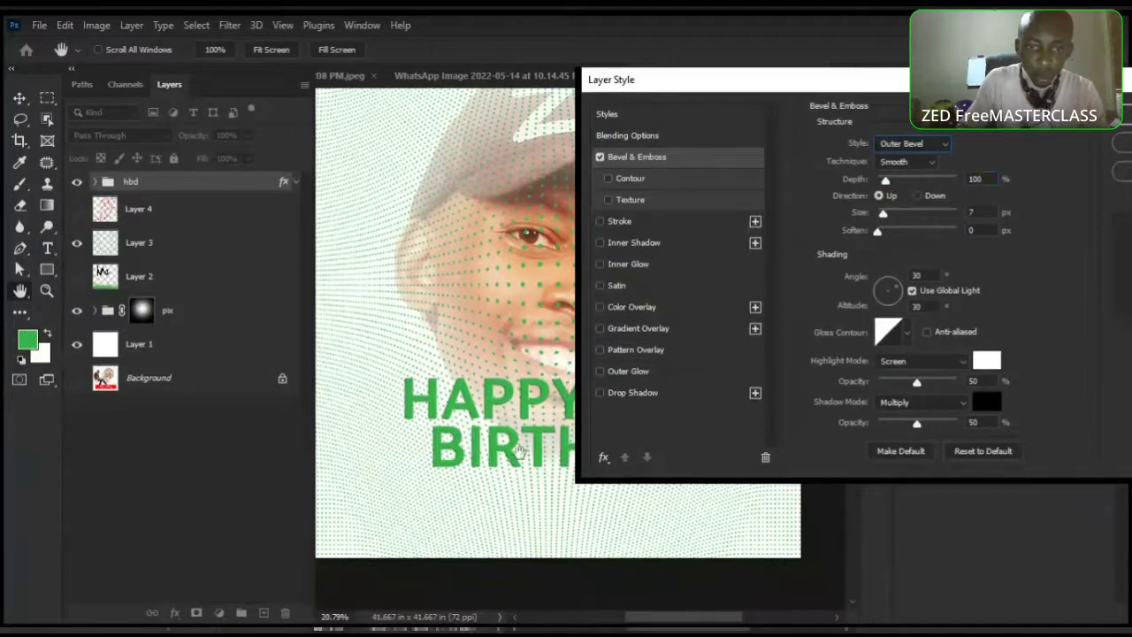
double_click(975, 213)
type("13")
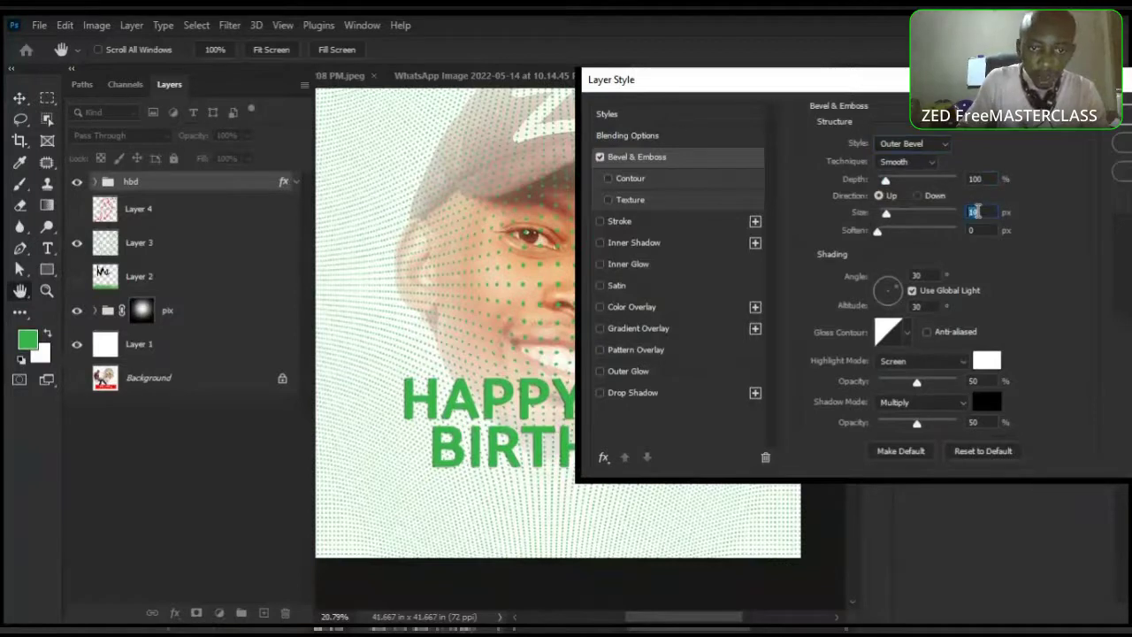
scroll(976, 212, "up", 11)
scroll(977, 212, "up", 4)
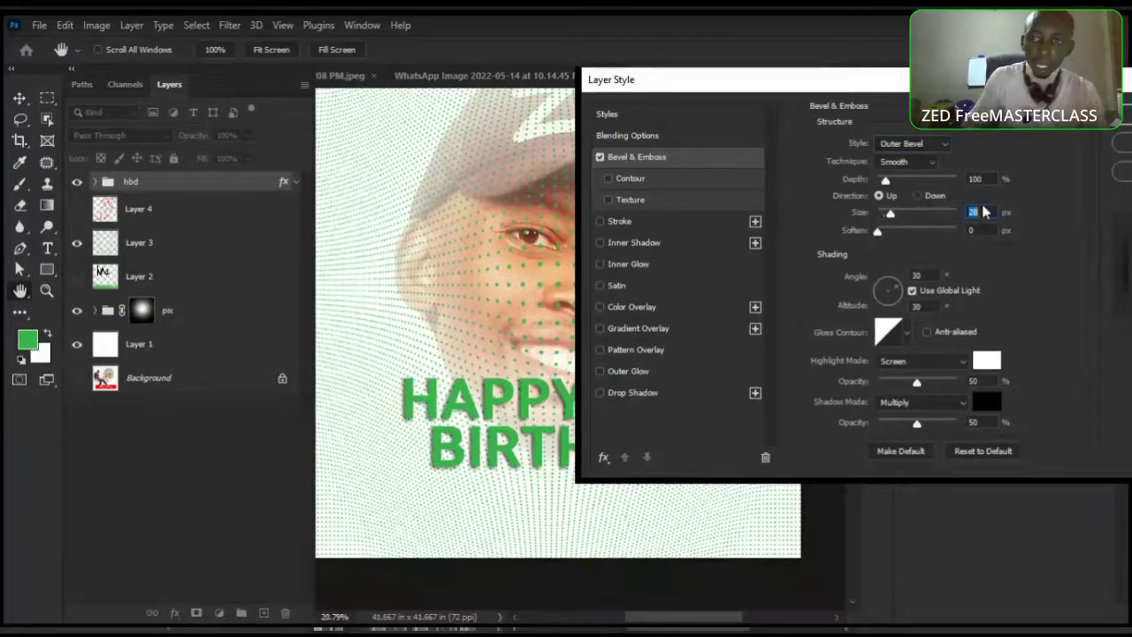
scroll(983, 215, "up", 5)
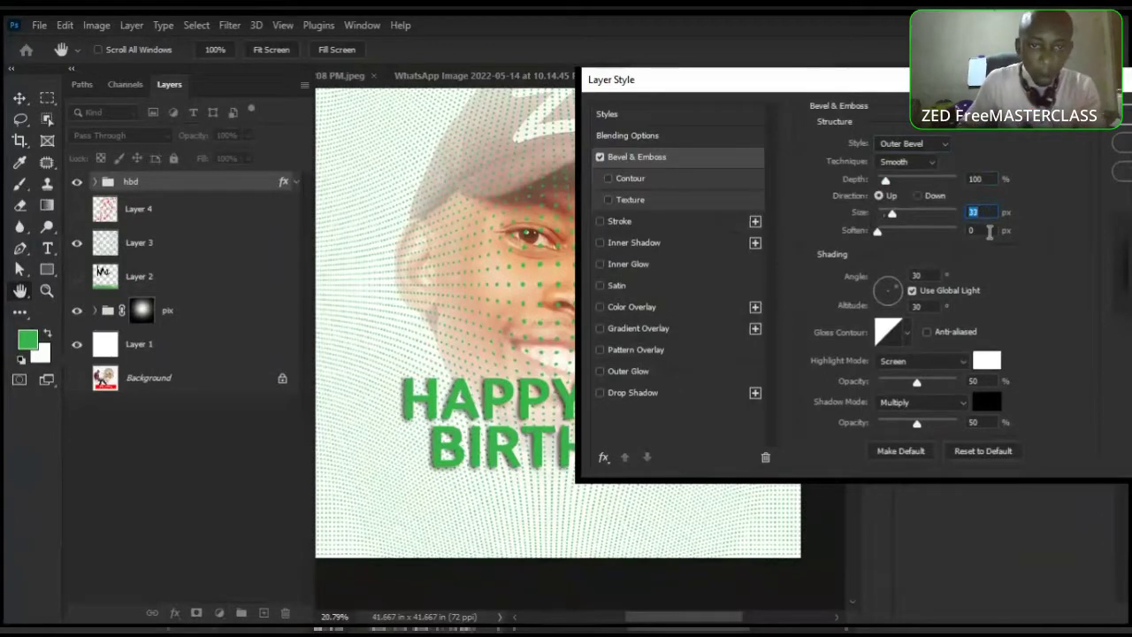
scroll(992, 214, "down", 2)
Set the bevel's soften to 7 px and its depth to 110%, keeping the lettering in view
left_click(986, 235)
scroll(985, 236, "up", 5)
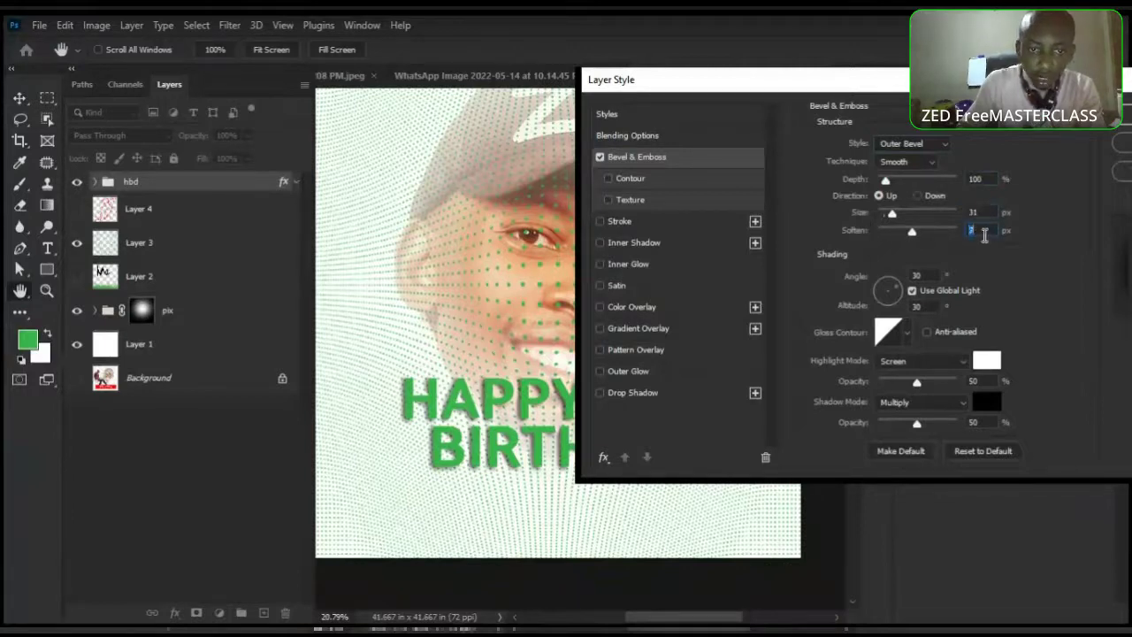
left_click(985, 180)
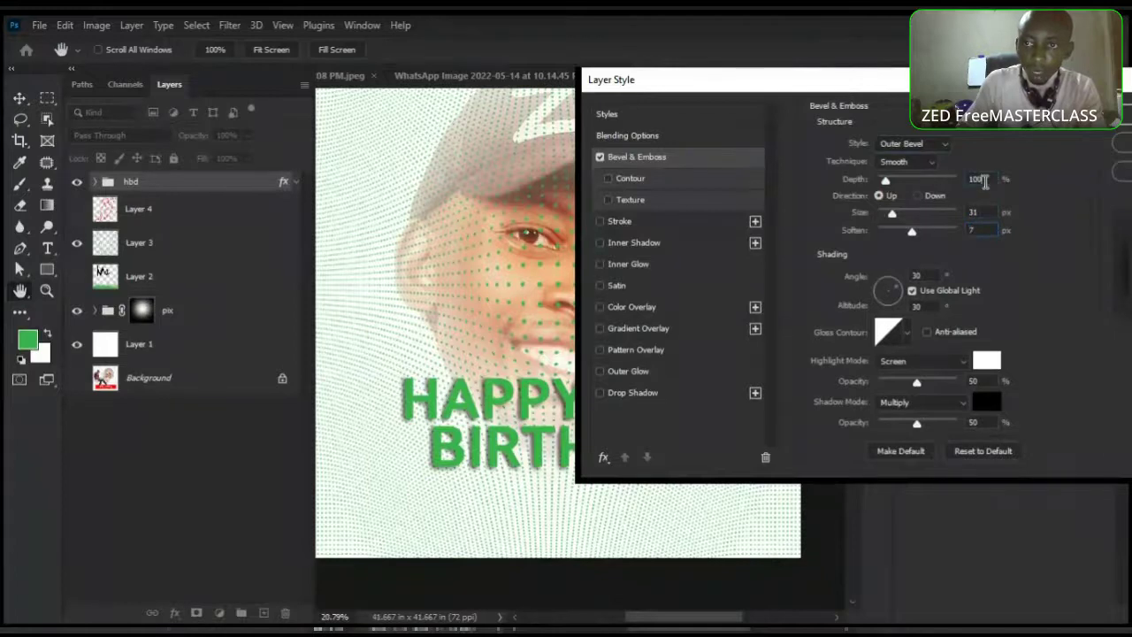
scroll(984, 181, "up", 6)
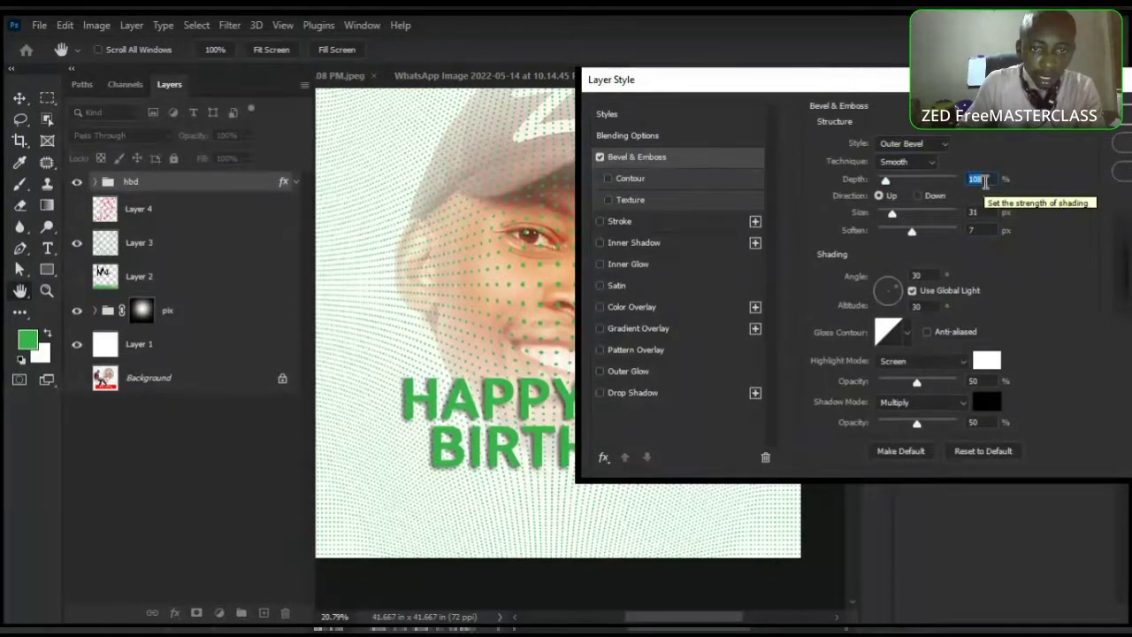
left_click_drag(784, 85, 1009, 98)
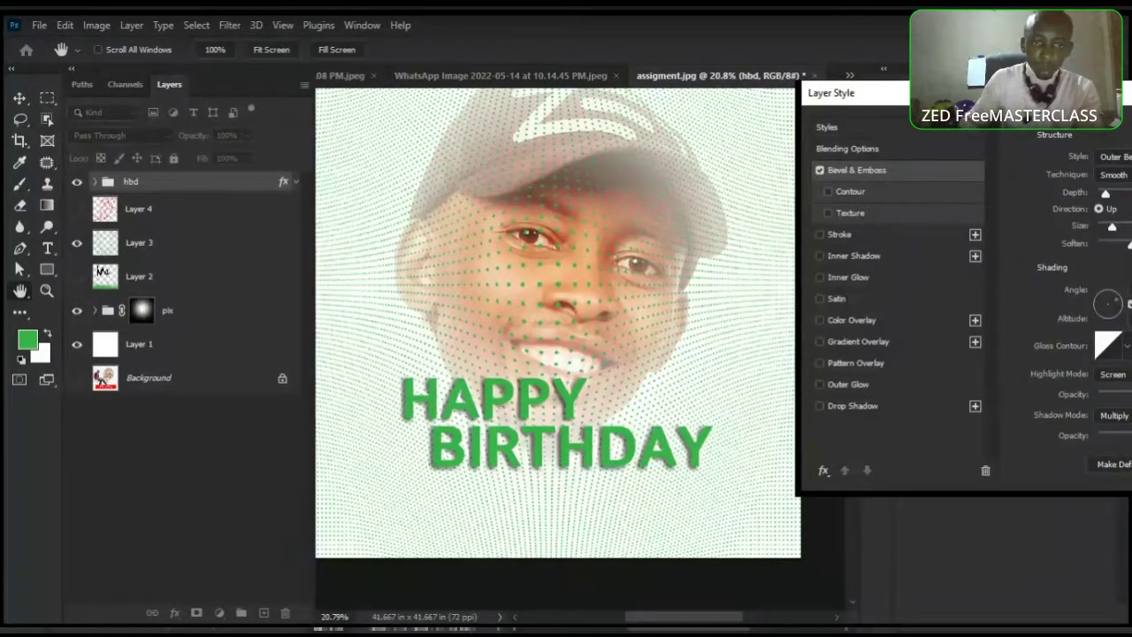
mouse_move(1002, 101)
left_mouse_down()
mouse_move(852, 125)
mouse_move(818, 102)
left_mouse_up()
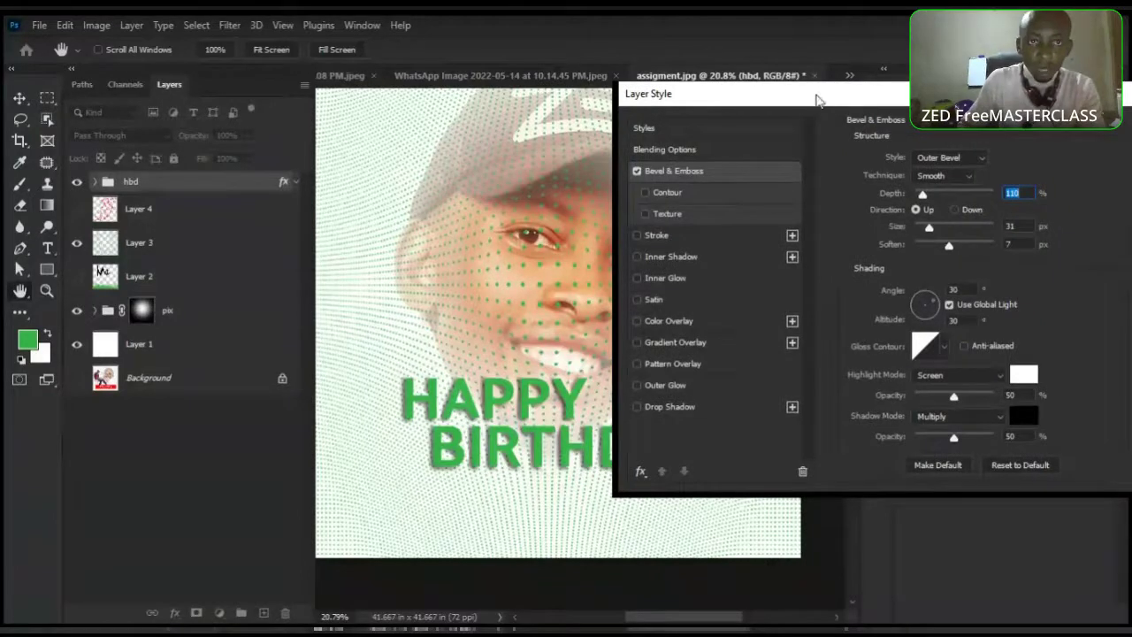
left_click_drag(818, 100, 836, 69)
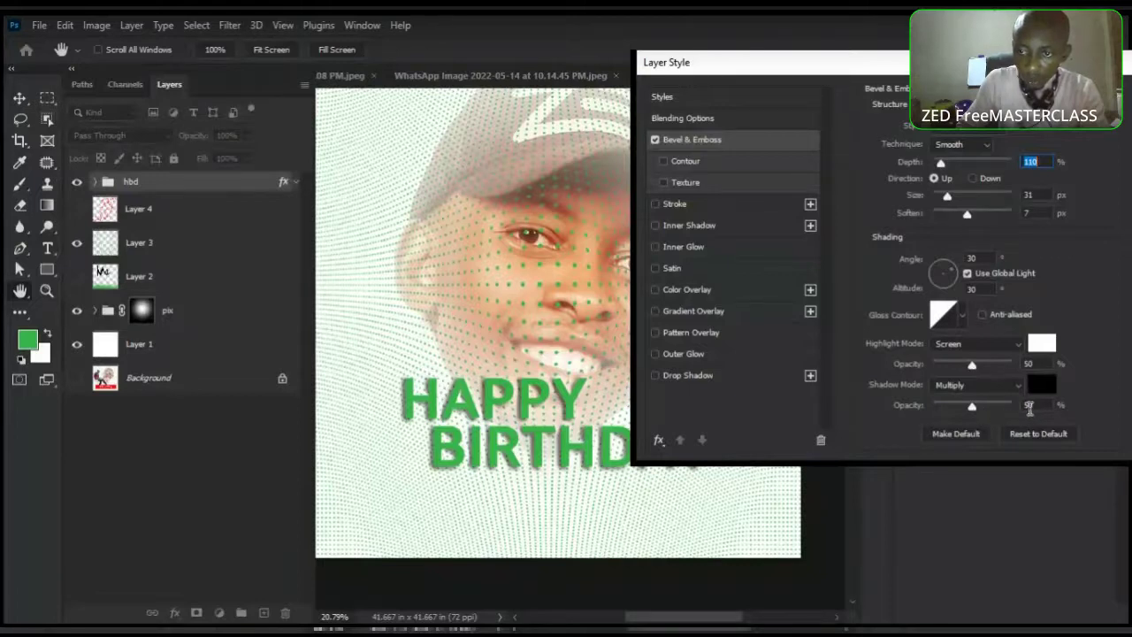
Try lighter and darker bevel shadows, settle on 42% shadow opacity, and apply the layer style
left_click_drag(972, 409, 950, 409)
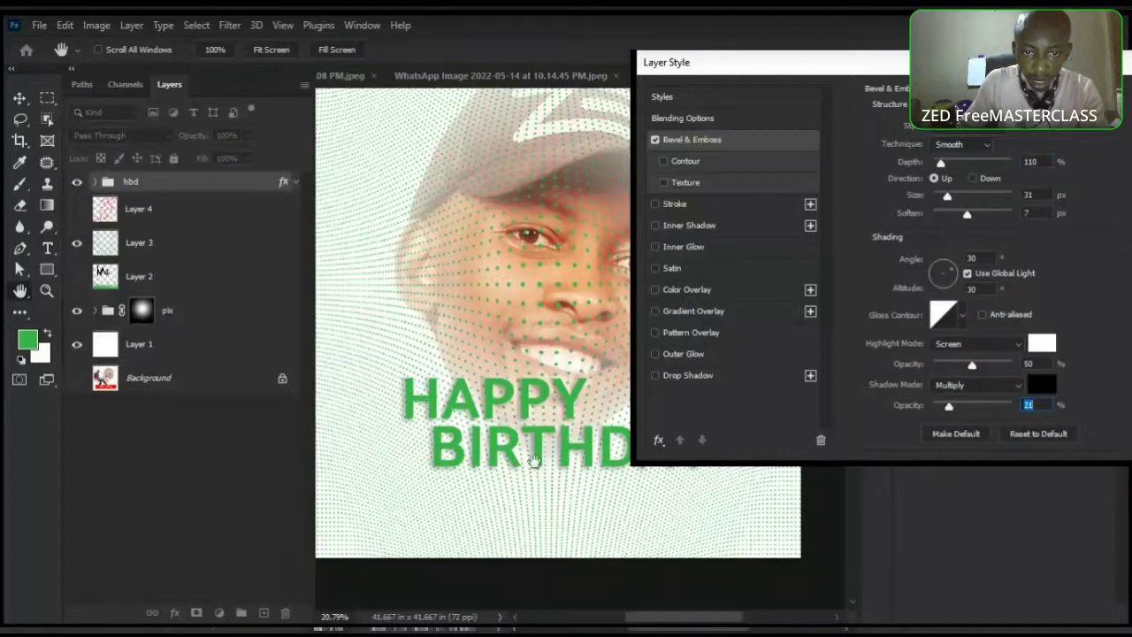
left_click_drag(950, 407, 1010, 409)
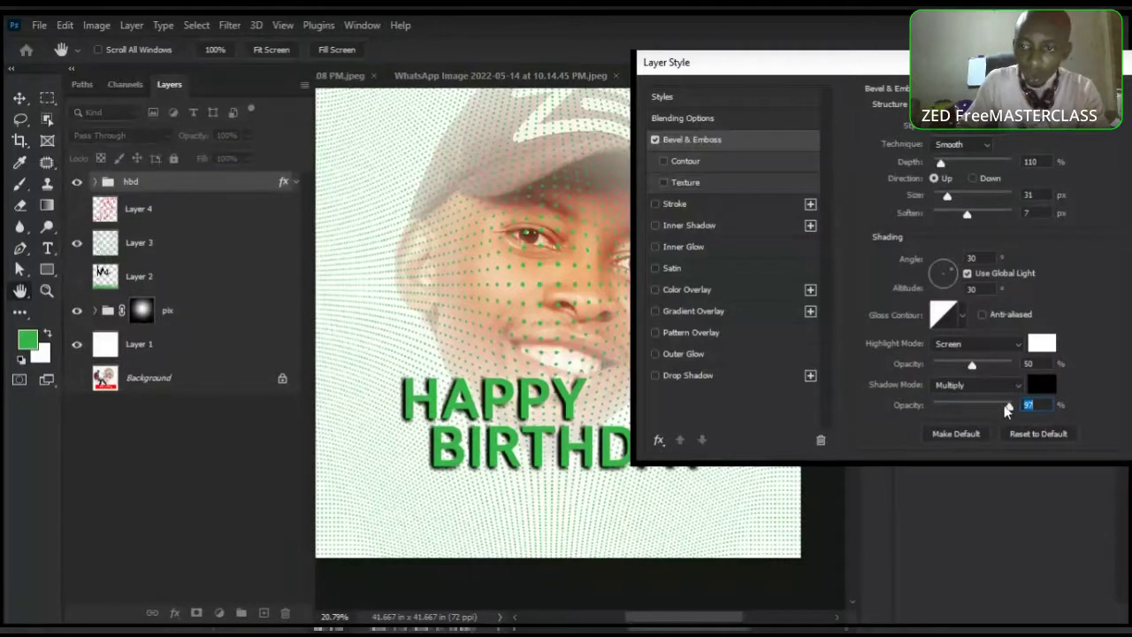
left_click_drag(1008, 407, 967, 412)
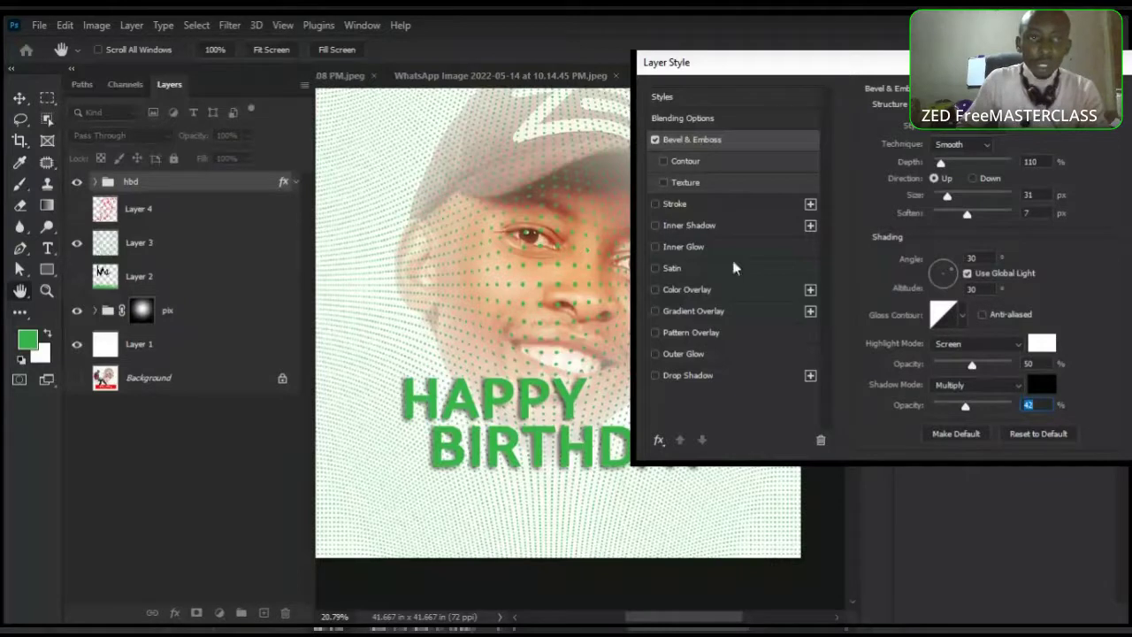
left_click_drag(892, 63, 785, 156)
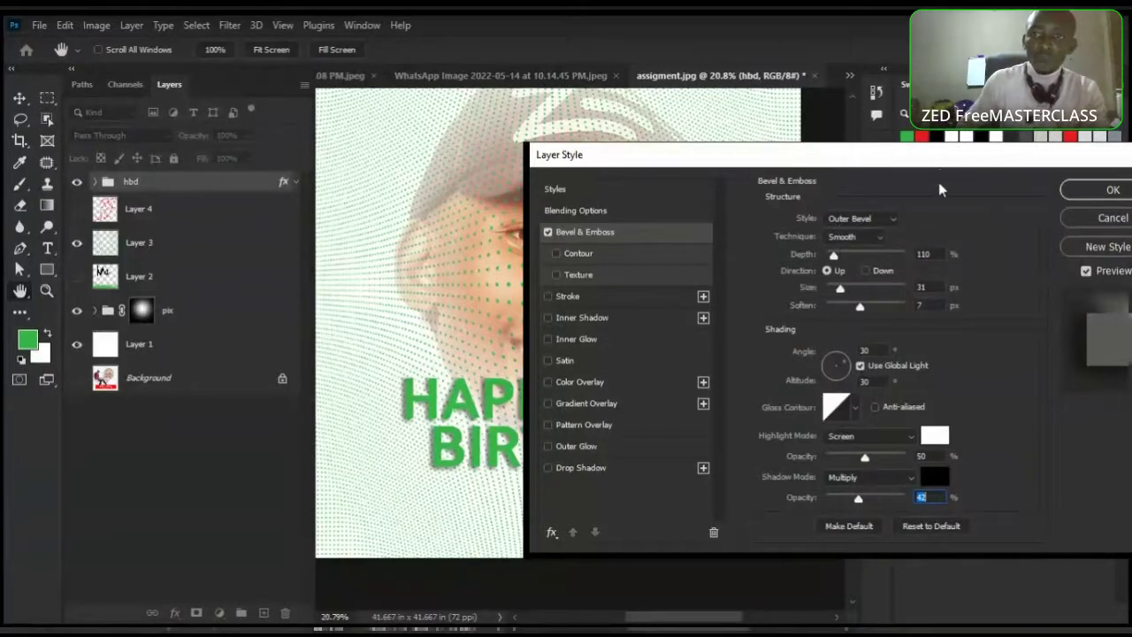
left_click_drag(937, 157, 657, 182)
left_click(812, 215)
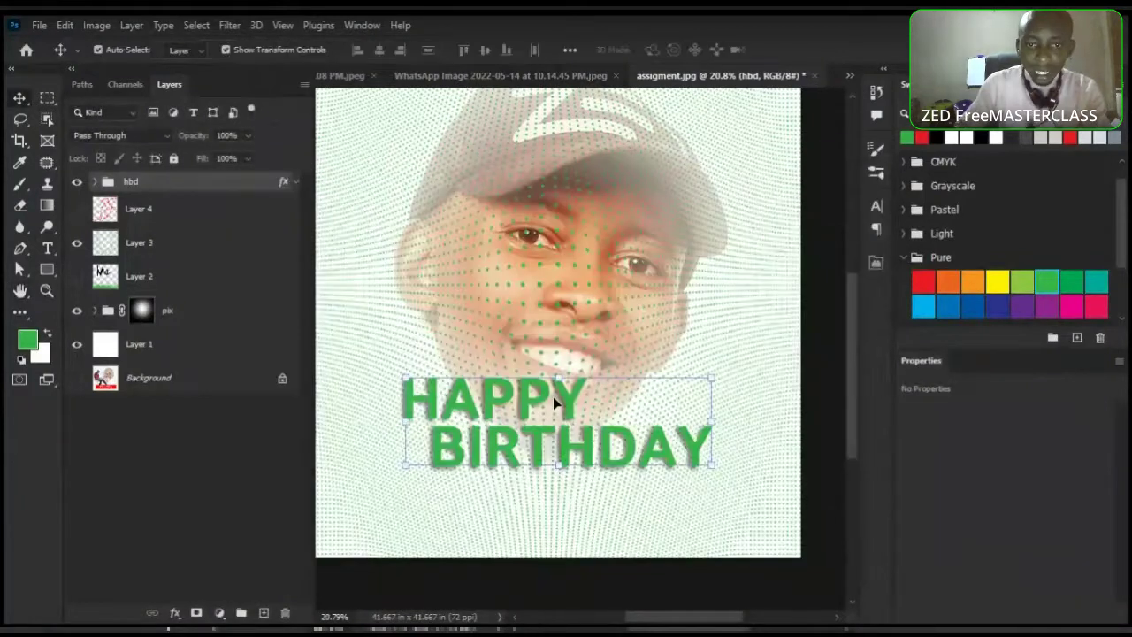
Change the font of the birthday text layer in the hbd group to Baloo Thambi 2 ExtraBold
left_click(95, 181)
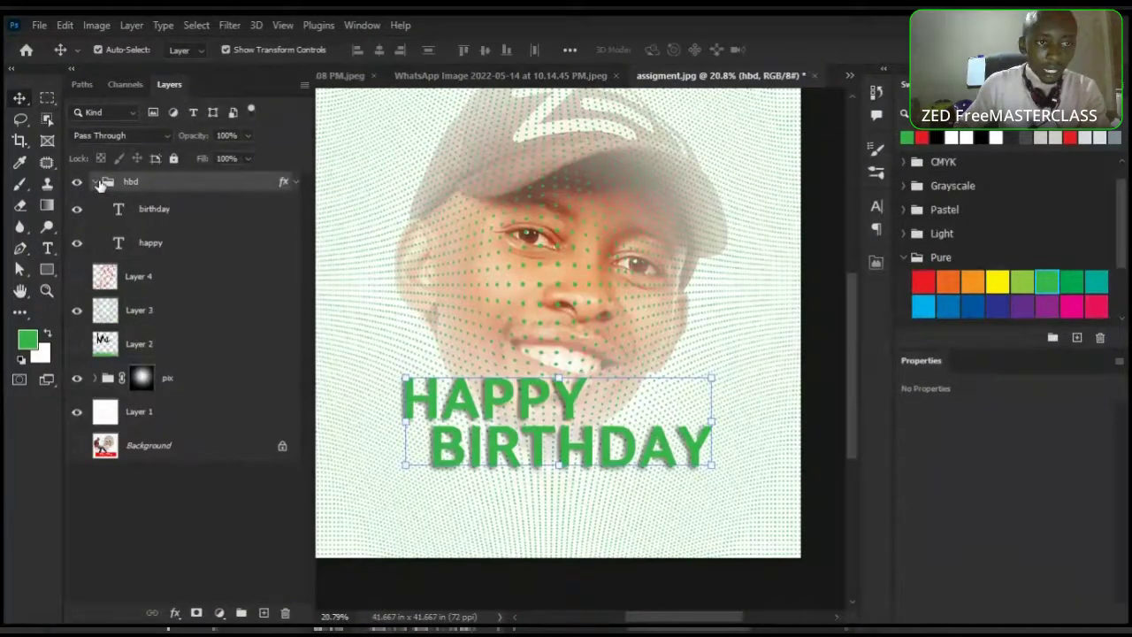
left_click(188, 212)
left_click(189, 212)
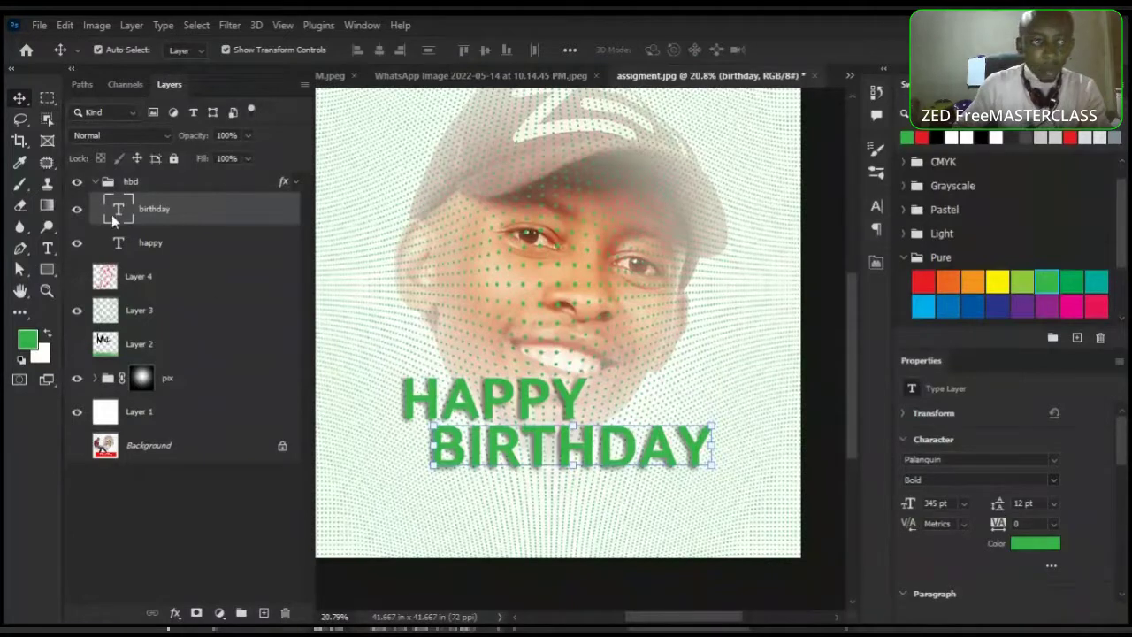
left_click(976, 459)
type("b")
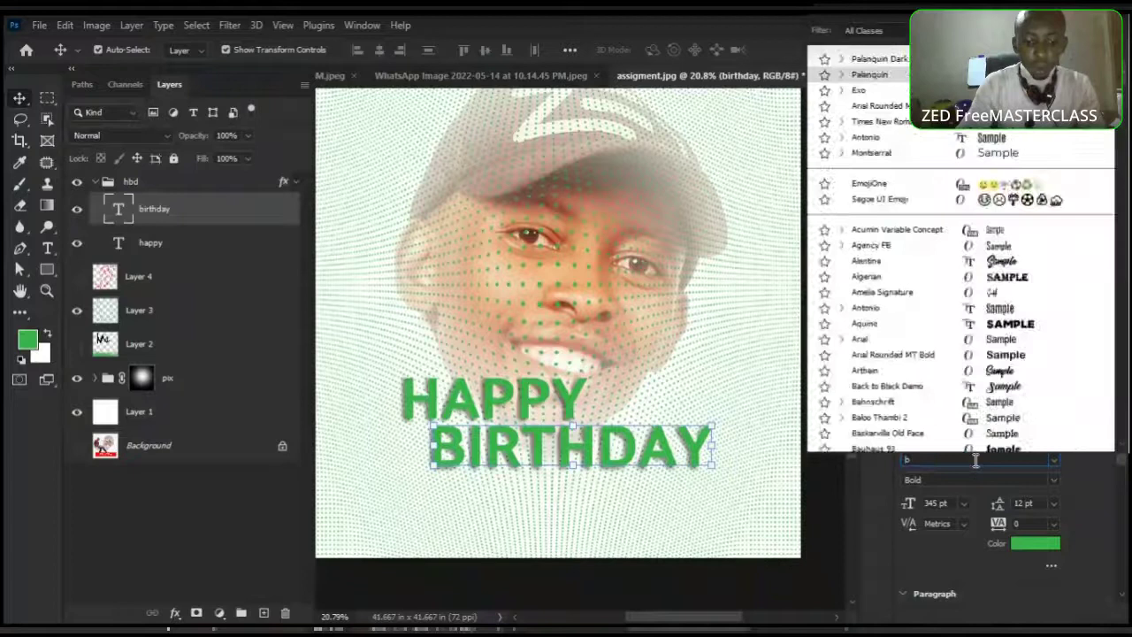
type("al")
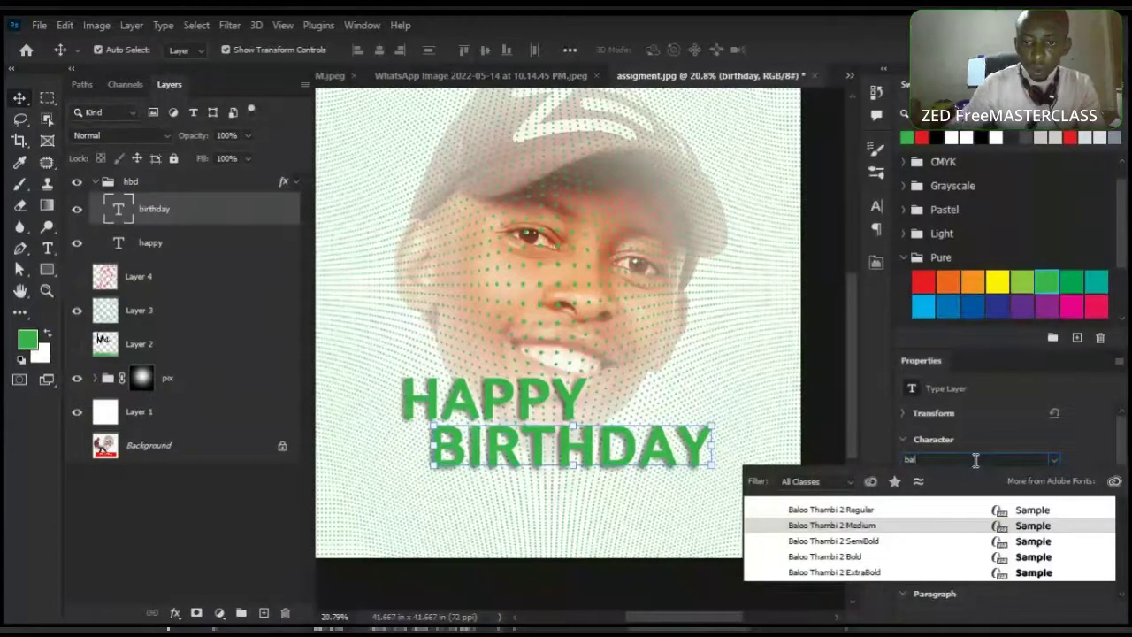
type("oo Thambi 2")
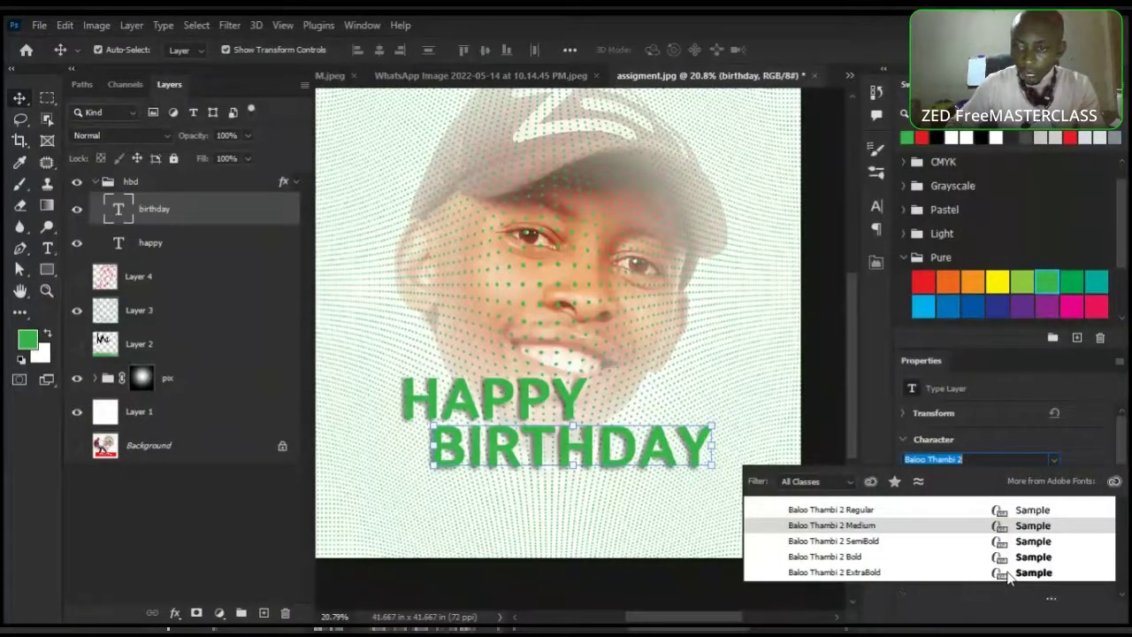
left_click(833, 575)
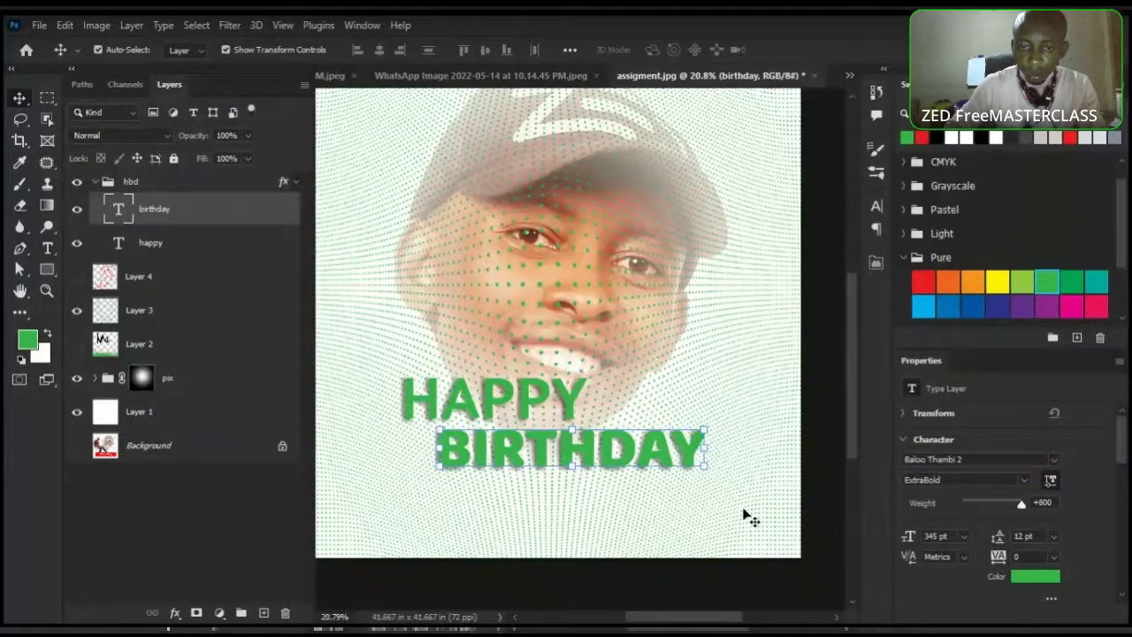
scroll(540, 461, "up", 3)
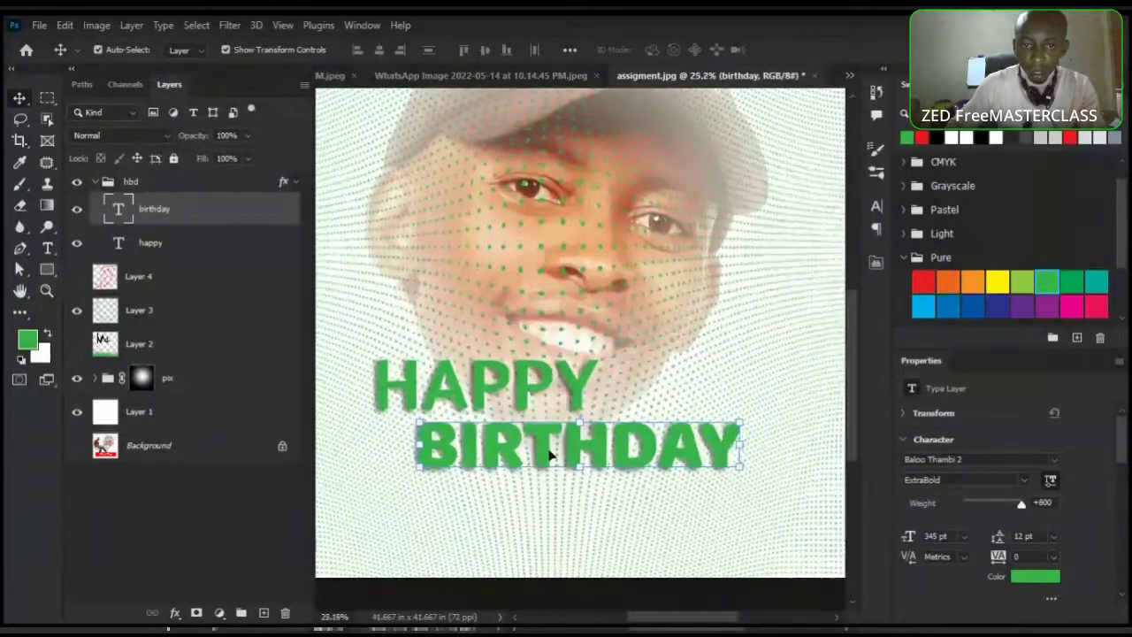
scroll(553, 452, "up", 2)
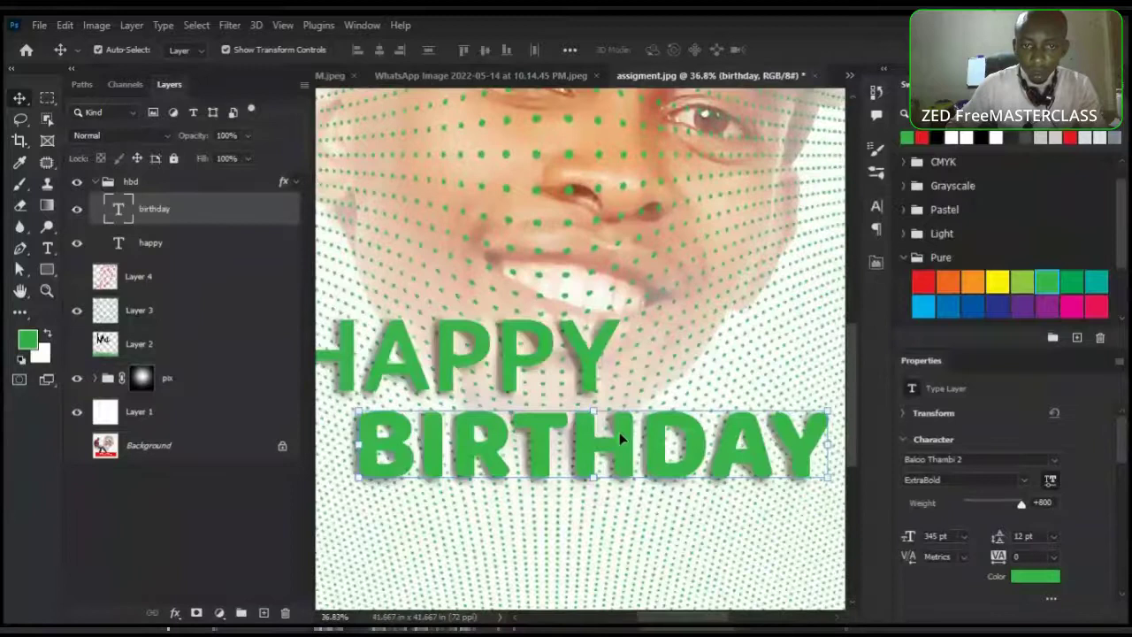
scroll(623, 438, "up", 1)
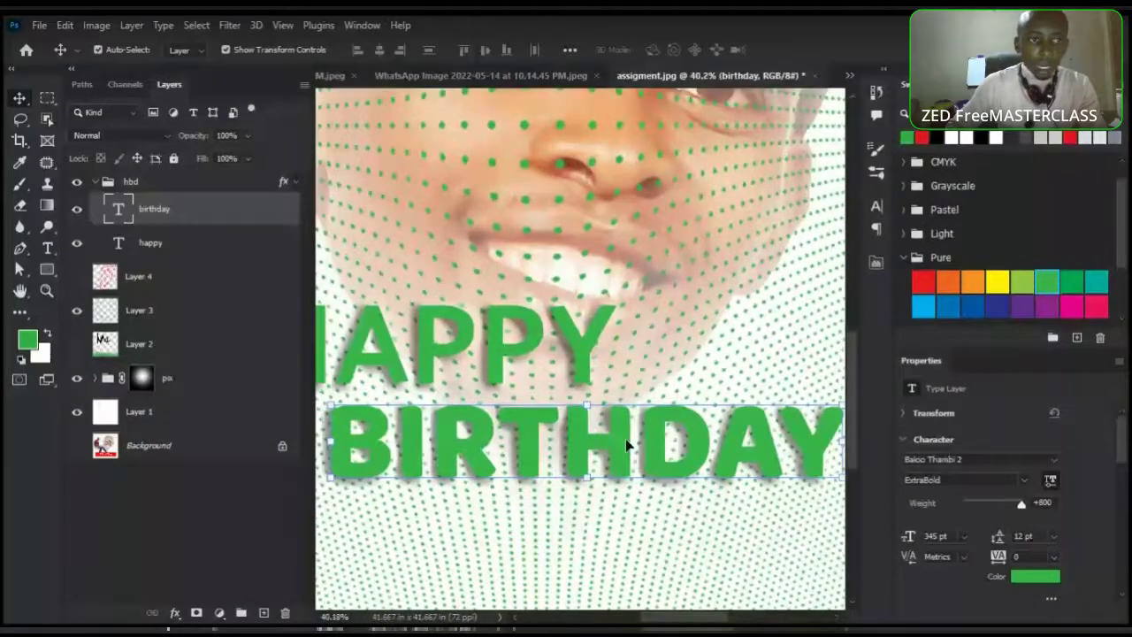
Reopen the hbd group's Bevel & Emboss settings and switch the style to Inner Bevel with a depth of 355%
left_click(295, 182)
left_click(100, 183)
left_click(100, 183)
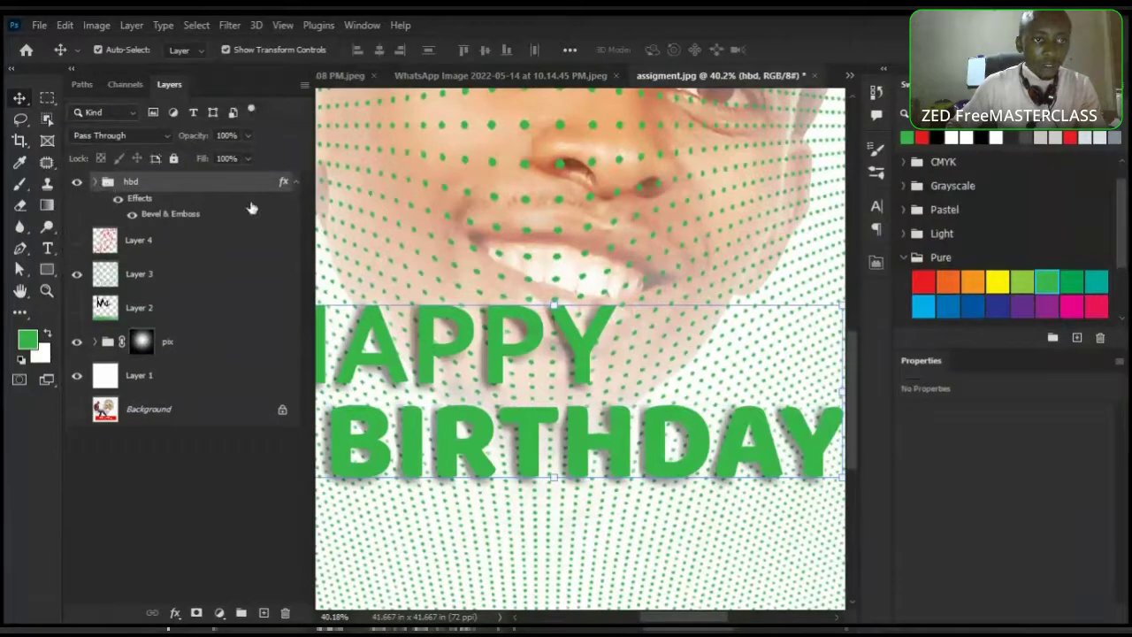
left_click(296, 183)
left_click(295, 183)
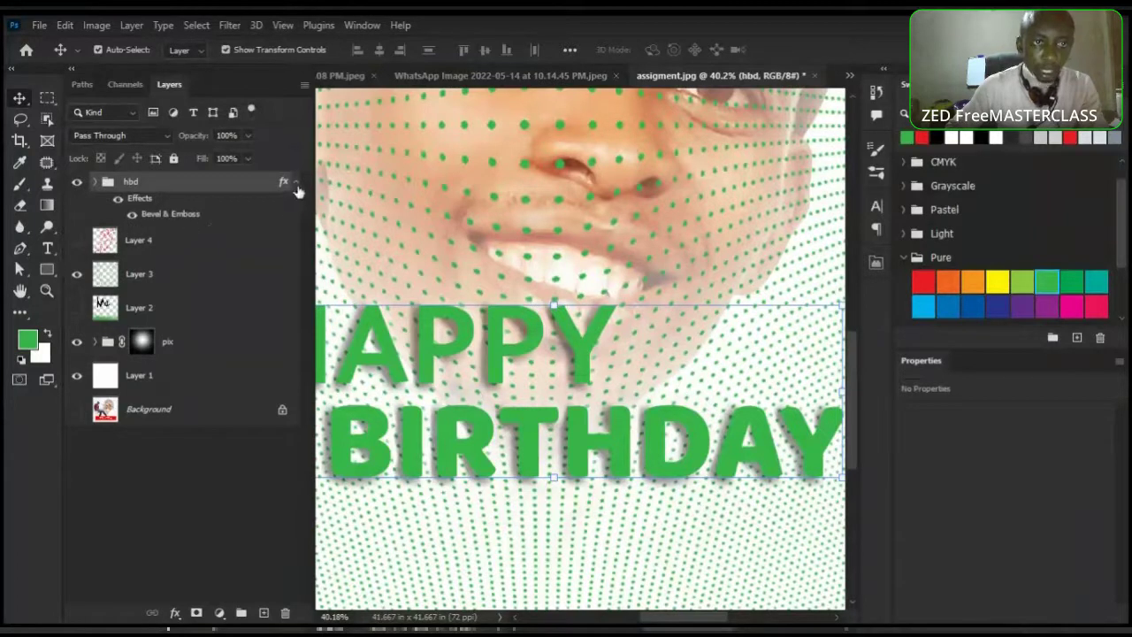
double_click(174, 220)
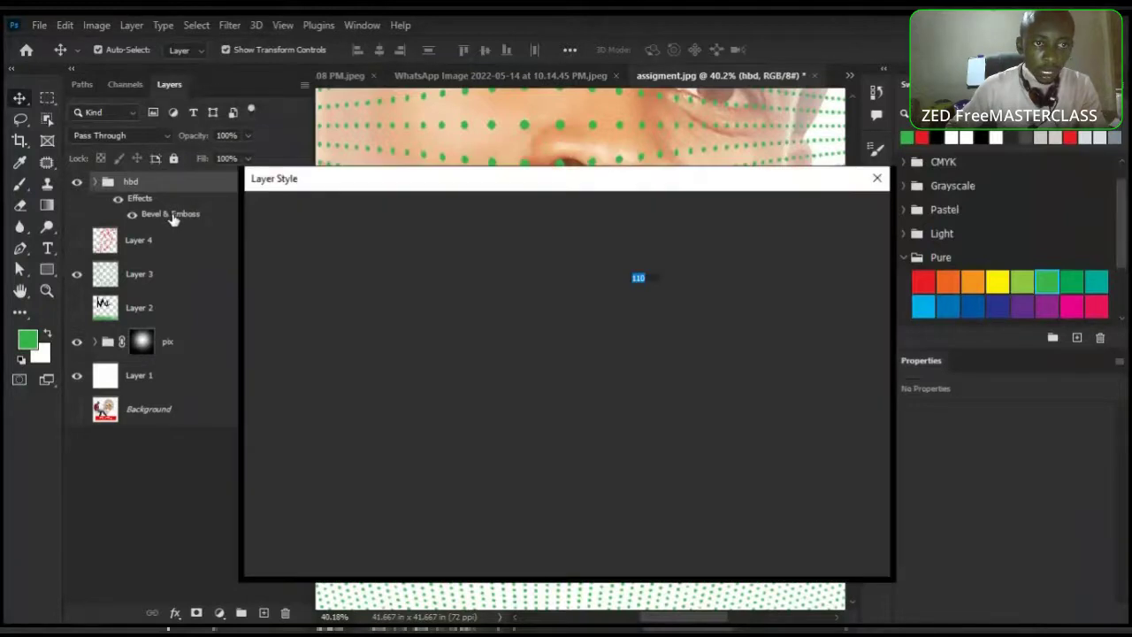
mouse_move(425, 178)
left_mouse_down()
mouse_move(529, 182)
mouse_move(906, 147)
left_mouse_up()
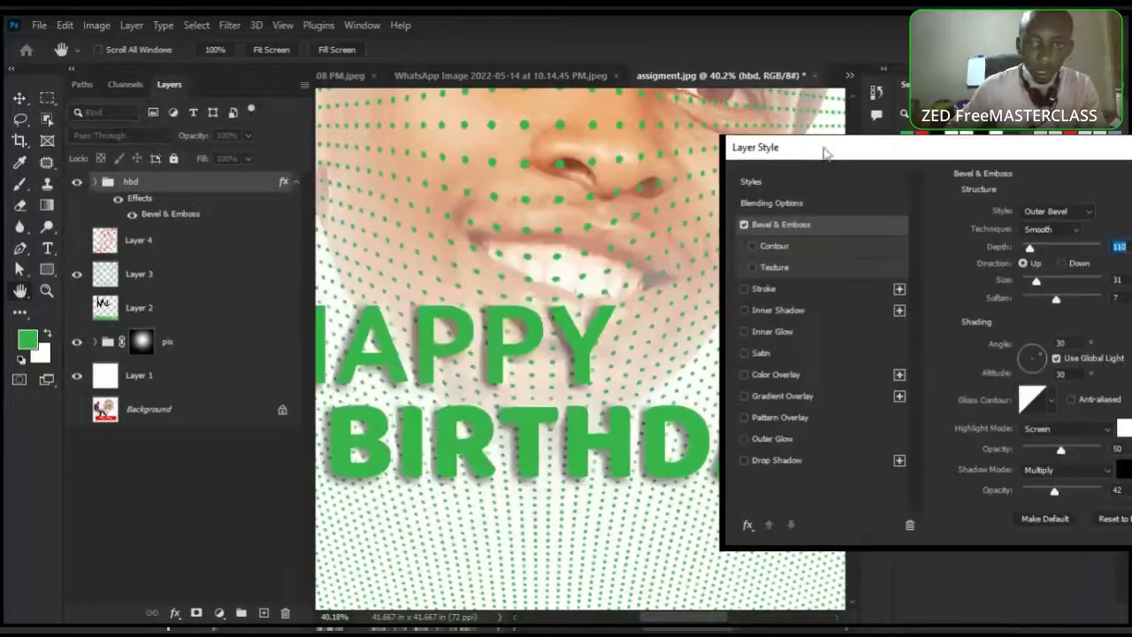
left_click(1046, 212)
key("Down")
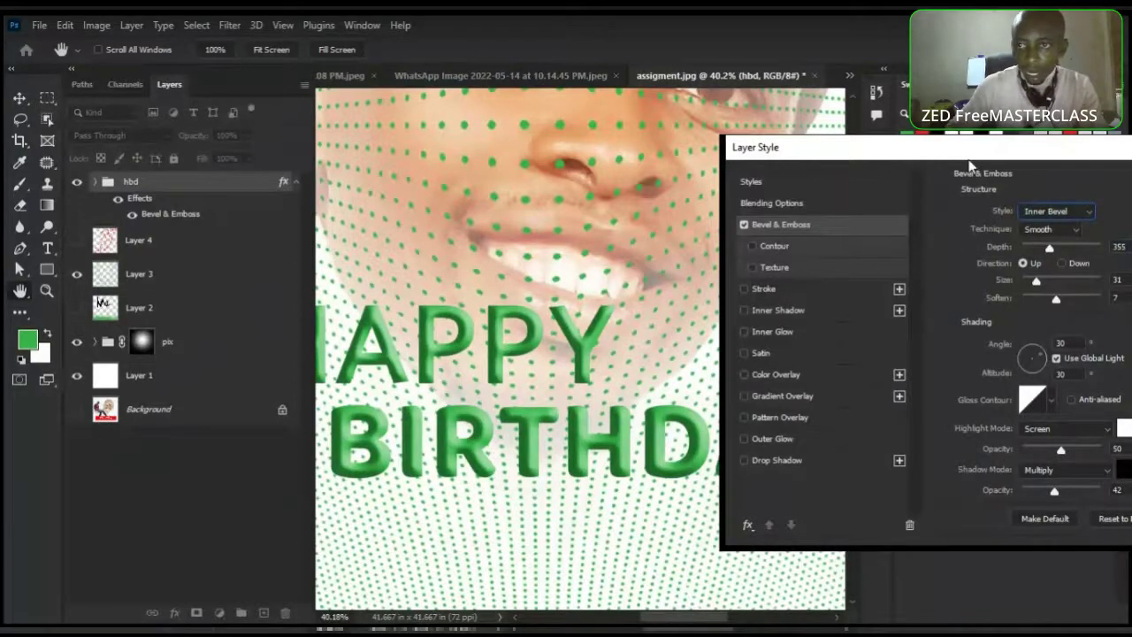
left_click_drag(971, 162, 837, 78)
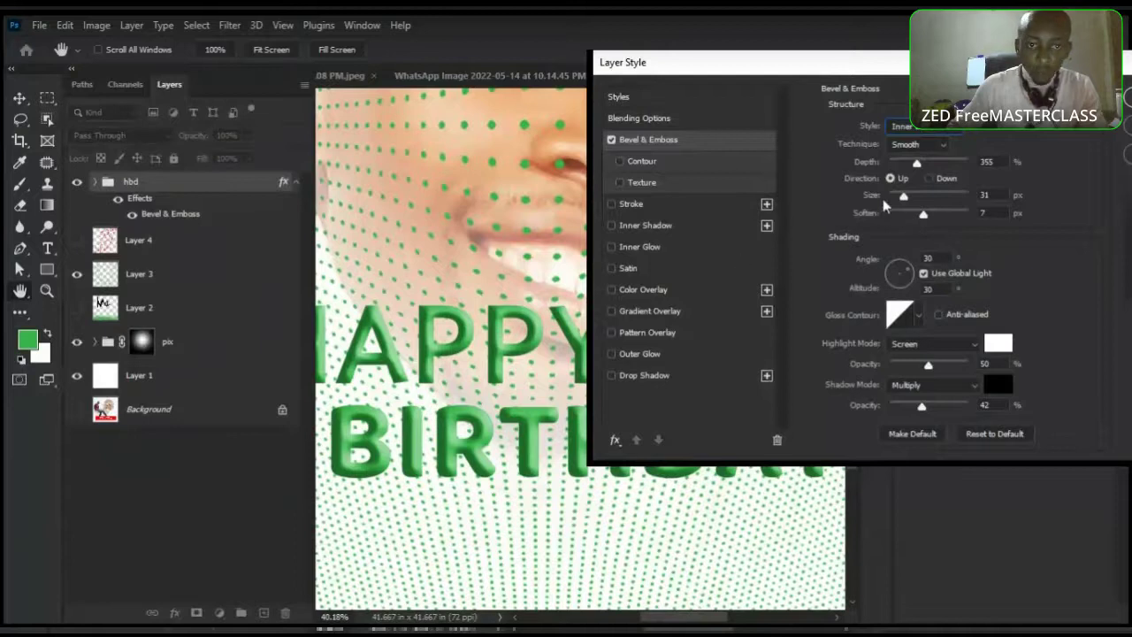
Reduce the bevel's soften to 2 px and its size to 16 px
left_click_drag(916, 220, 912, 220)
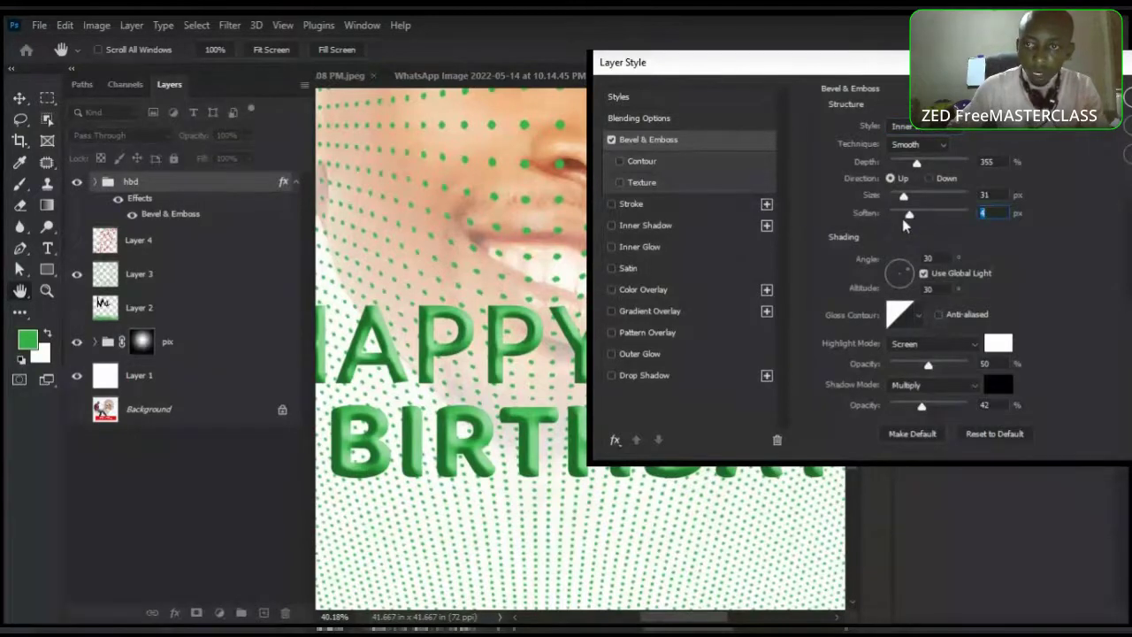
key("Down")
key("Down")
left_click(987, 195)
key("Down")
key("Down")
key("Down")
key("Down")
key("Down")
key("Down")
key("Down")
key("Down")
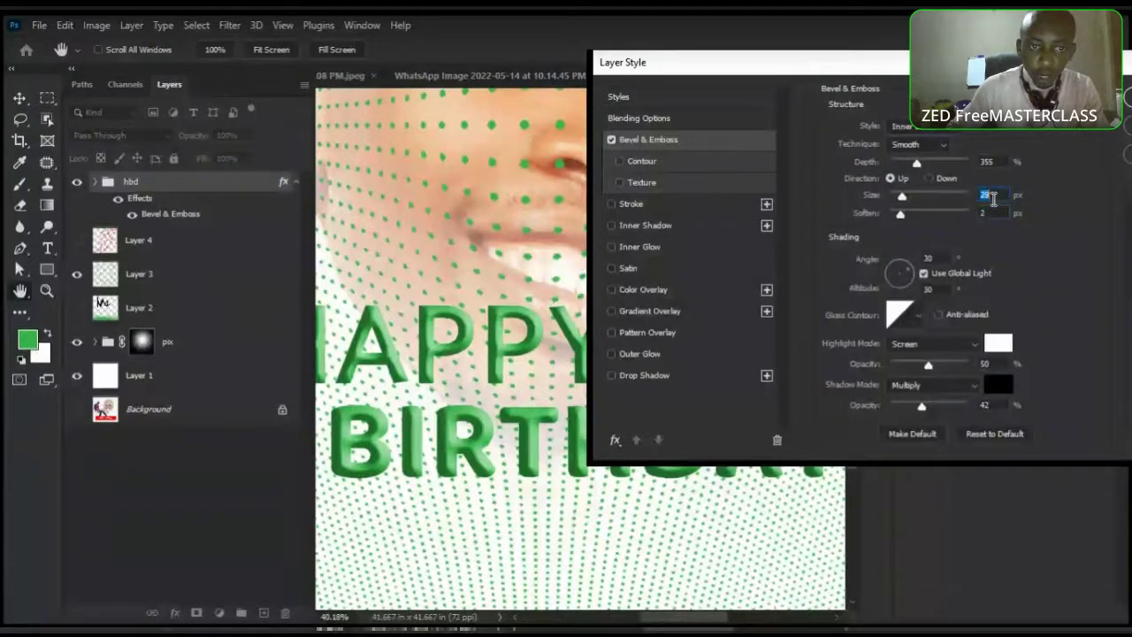
key("Down")
key("Down")
key("Down")
key("Down")
key("Down")
key("Down")
key("Down")
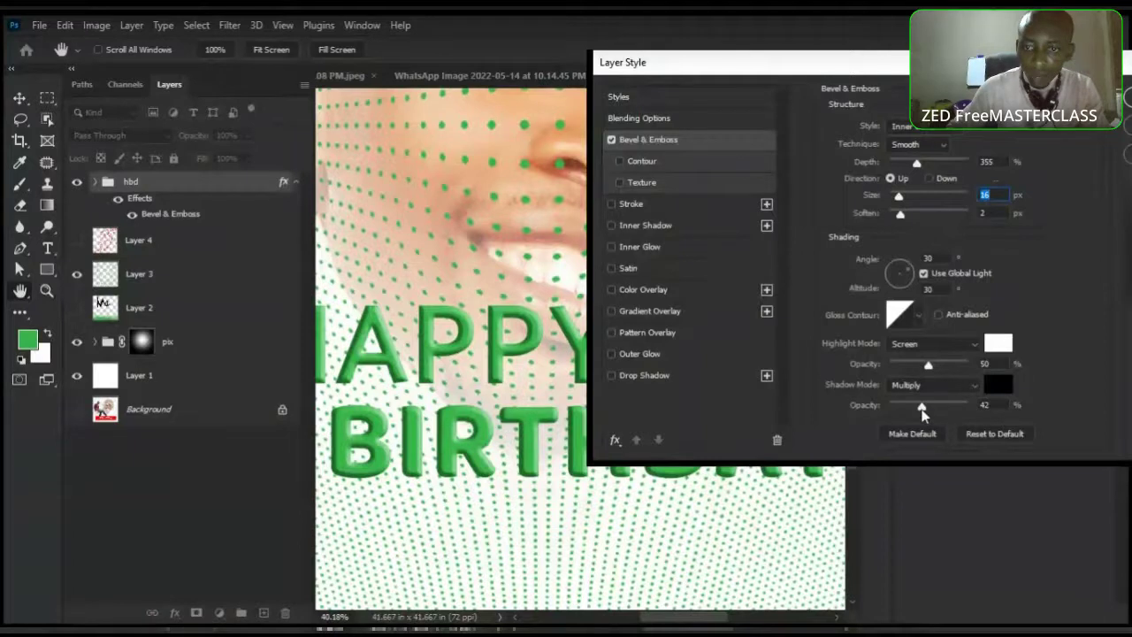
Raise the bevel's shadow opacity to 52% and its highlight opacity to about 88%
mouse_move(922, 413)
left_mouse_down()
mouse_move(896, 411)
mouse_move(930, 412)
left_mouse_up()
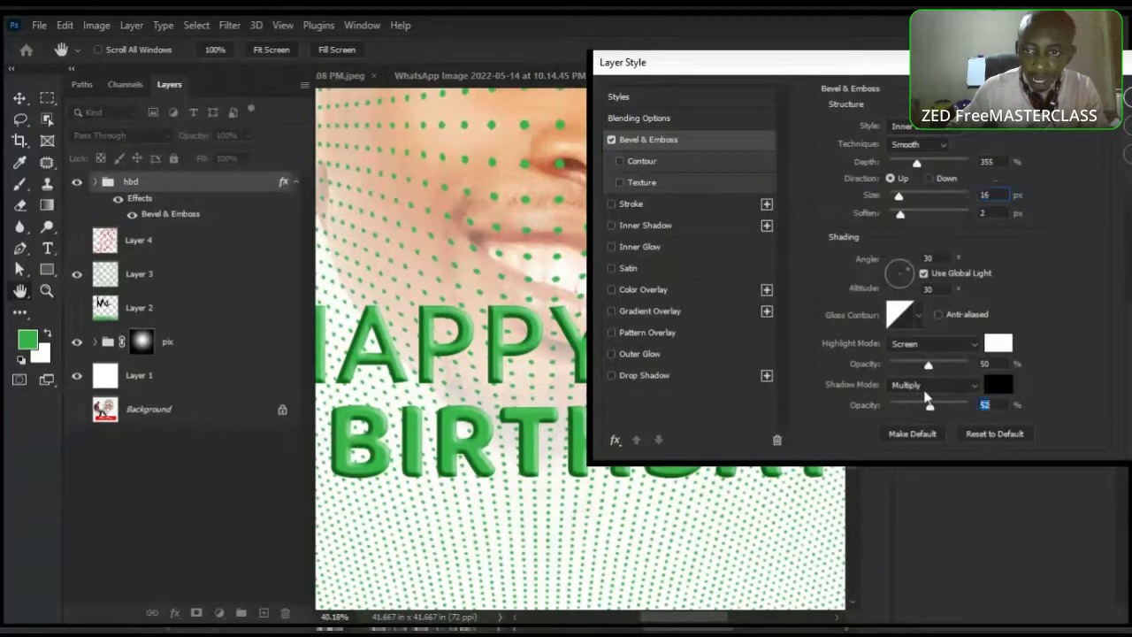
left_click_drag(929, 368, 950, 366)
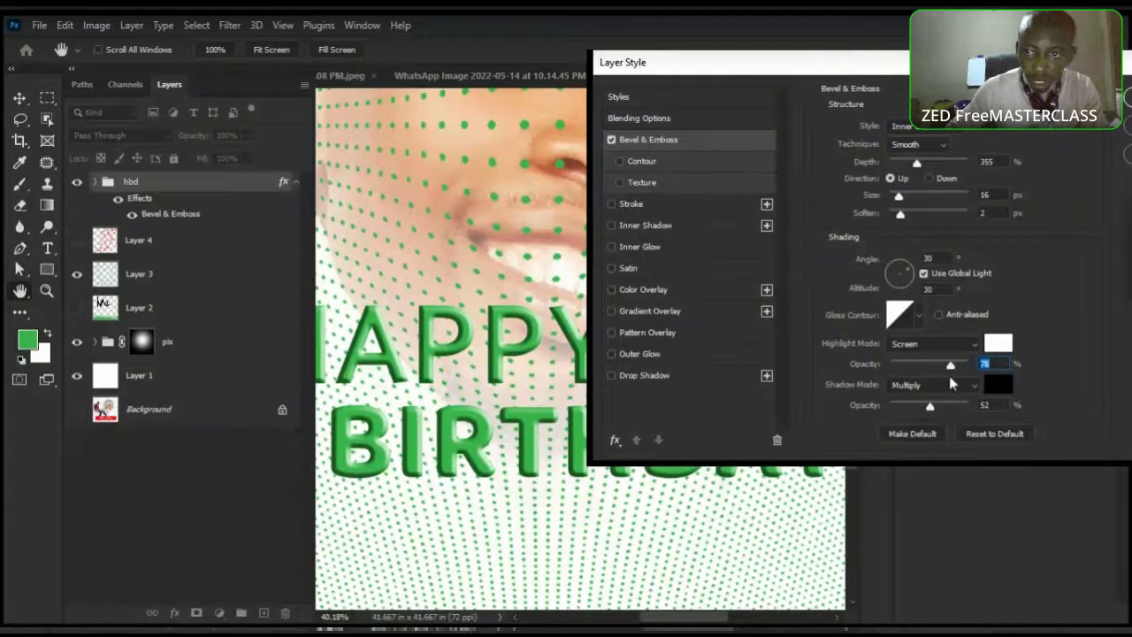
mouse_move(953, 370)
left_mouse_down()
mouse_move(913, 373)
mouse_move(959, 372)
left_mouse_up()
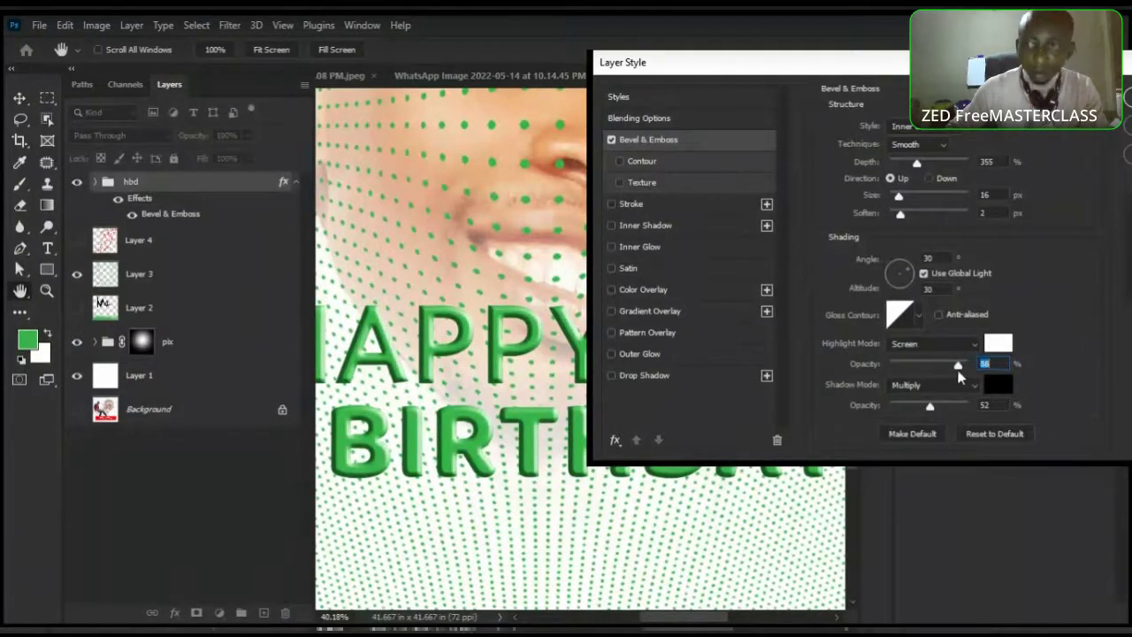
Add a Drop Shadow to the hbd group, reset it to the defaults, and turn off global light for it
left_click_drag(752, 62, 645, 107)
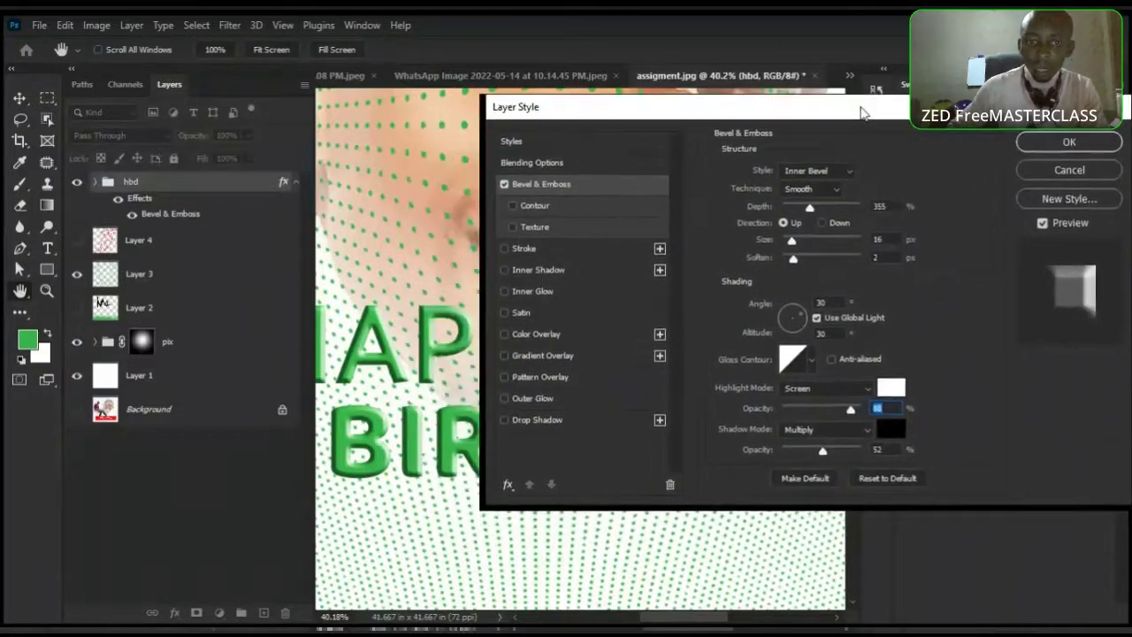
left_click(541, 419)
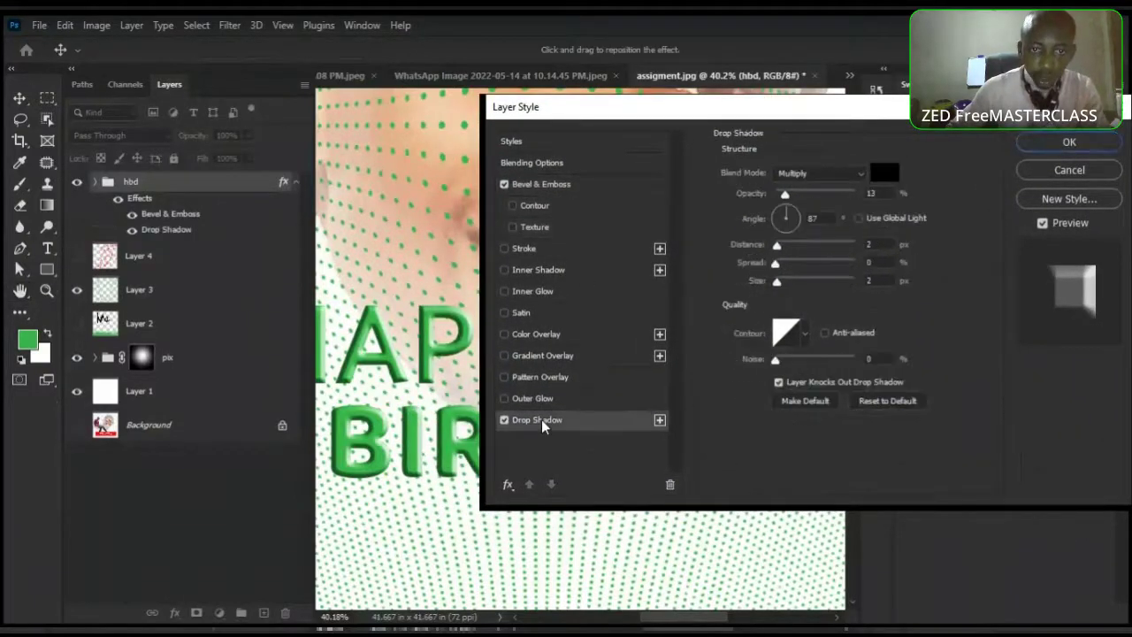
left_click(916, 403)
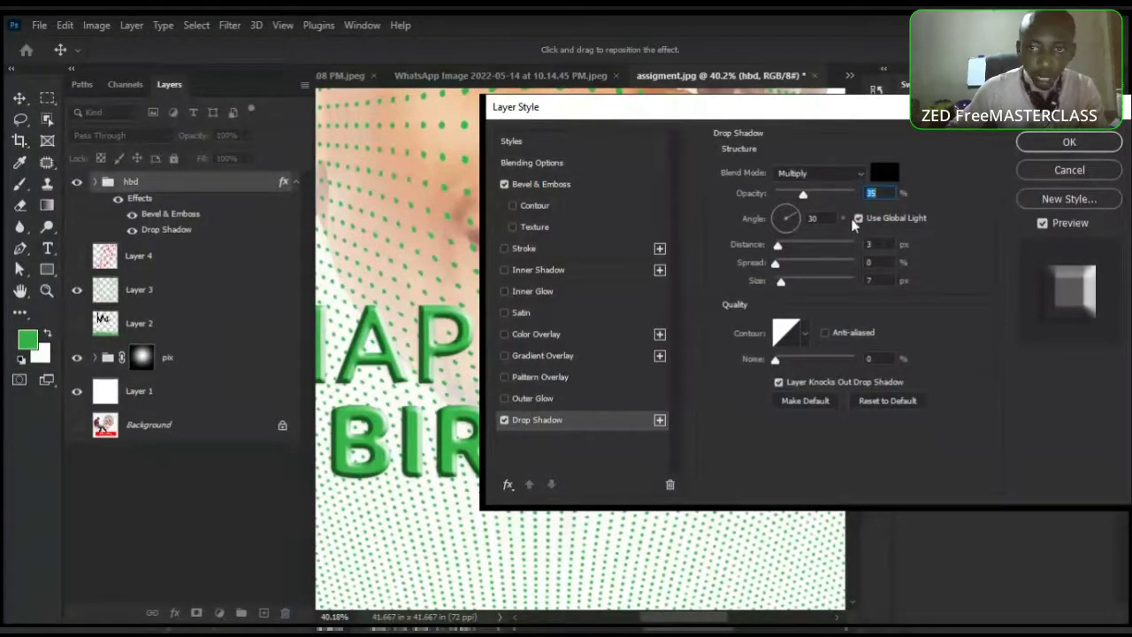
left_click(859, 218)
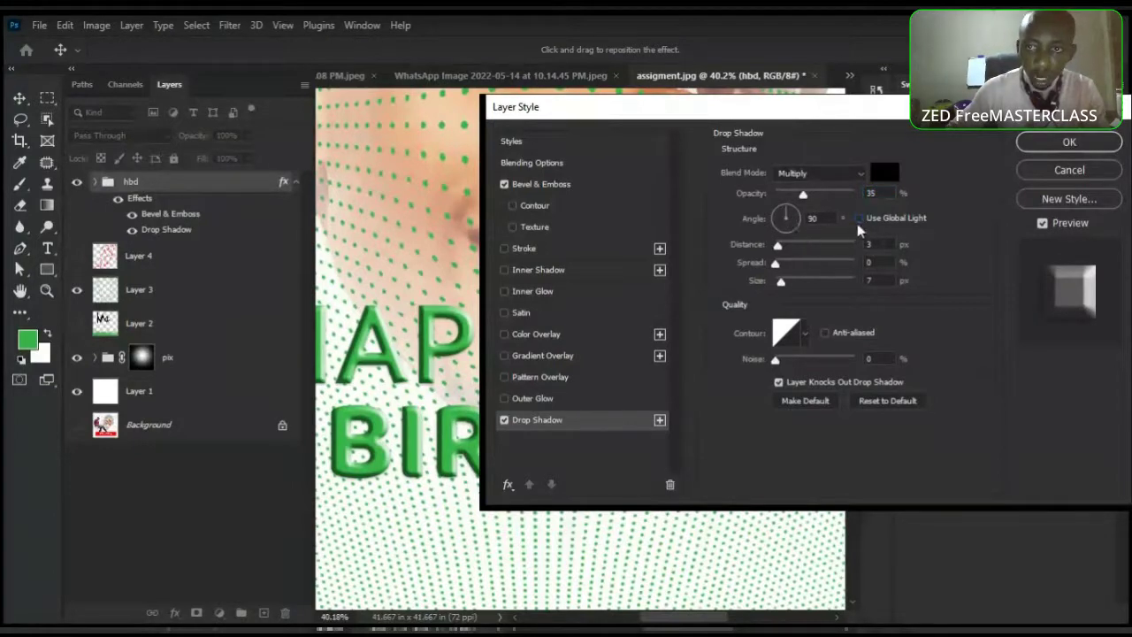
Set the drop shadow's distance to 45 px and its size to 35 px, keeping the spread at 0%
left_click_drag(778, 247, 814, 255)
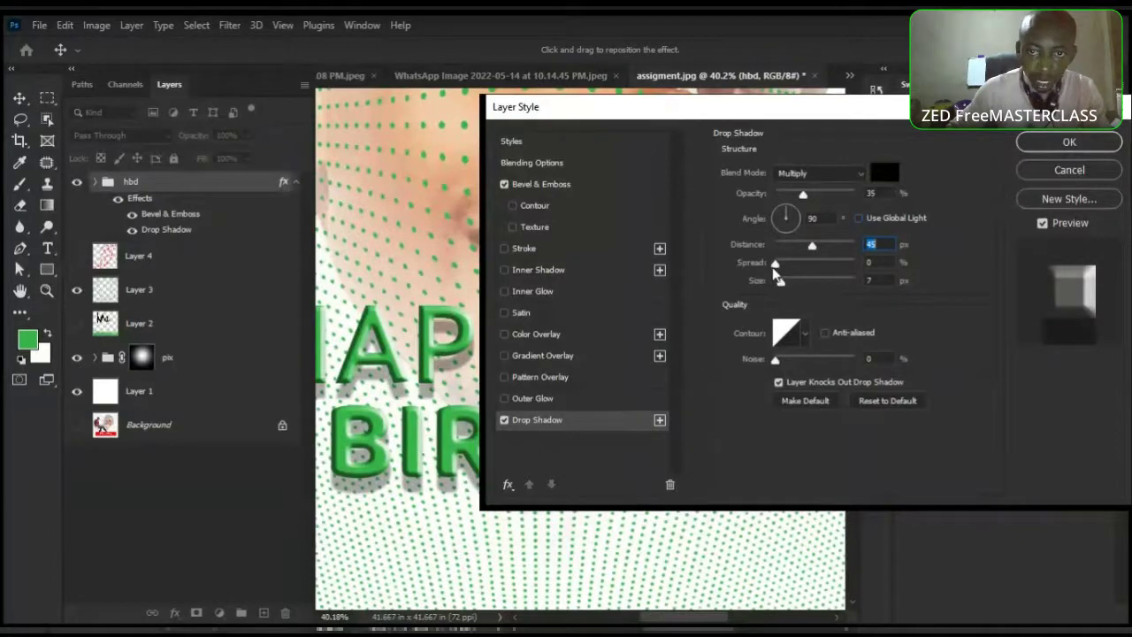
mouse_move(777, 268)
left_mouse_down()
mouse_move(804, 269)
mouse_move(766, 272)
left_mouse_up()
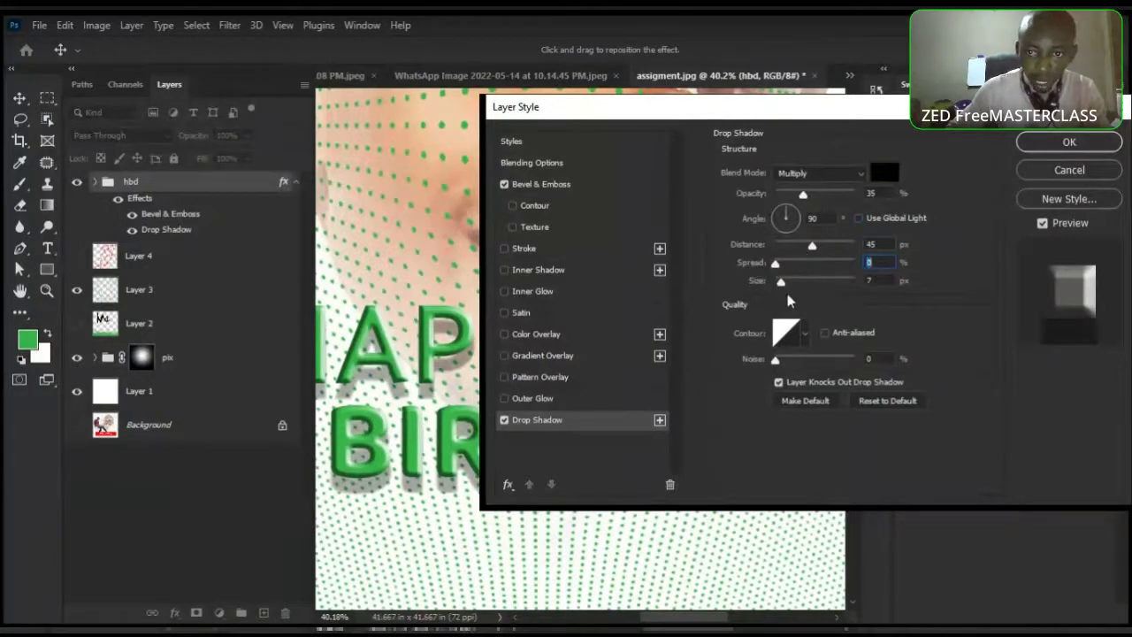
mouse_move(780, 283)
left_mouse_down()
mouse_move(801, 284)
mouse_move(792, 292)
left_mouse_up()
key("Tab")
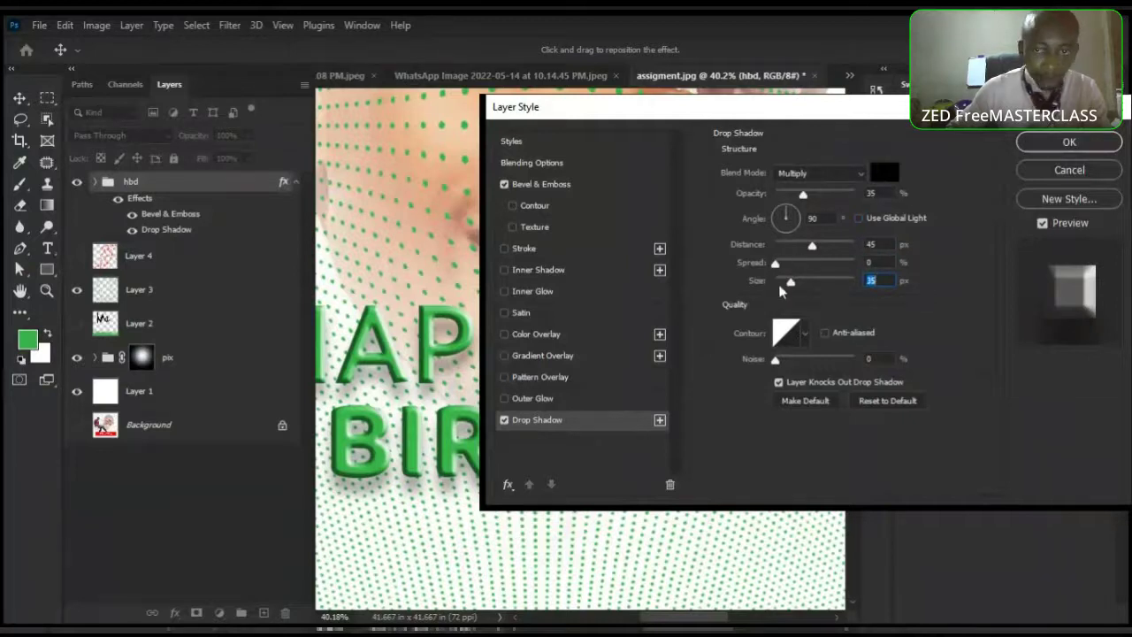
Reduce the drop shadow's distance to 24 px, raise its opacity to 67%, and apply the layer style
left_click_drag(812, 248, 805, 249)
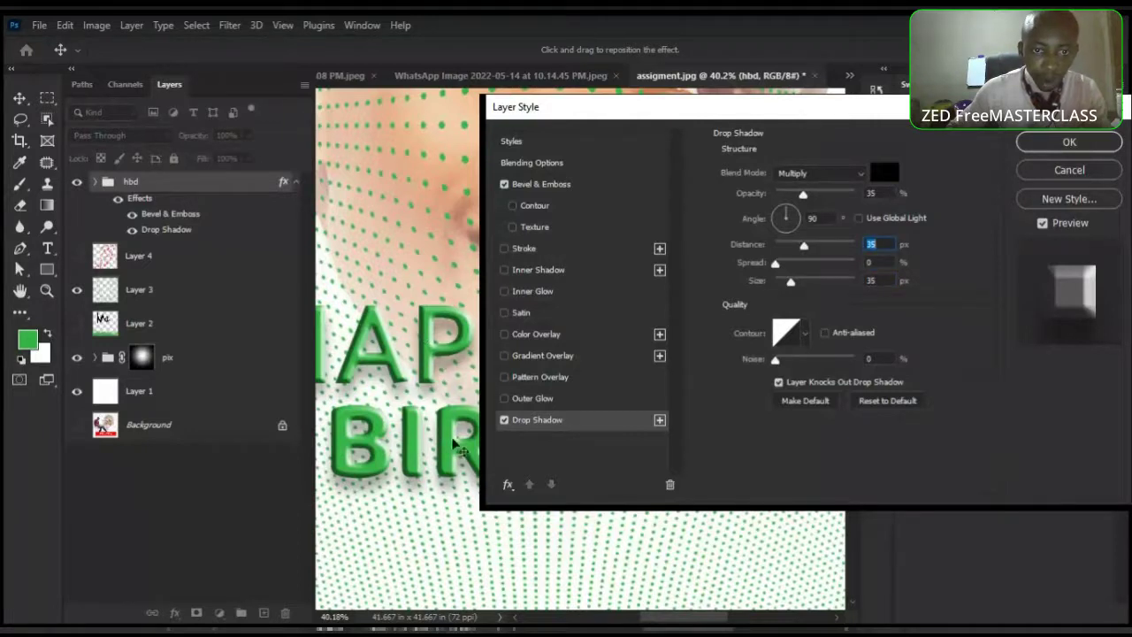
left_click_drag(803, 254, 799, 252)
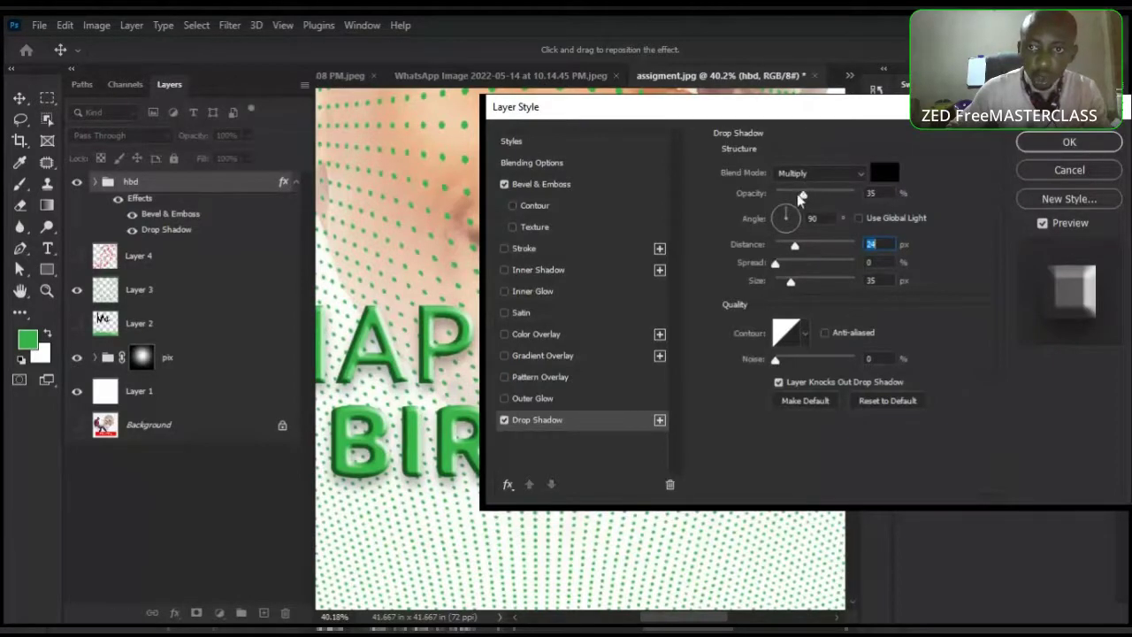
left_click_drag(798, 196, 827, 200)
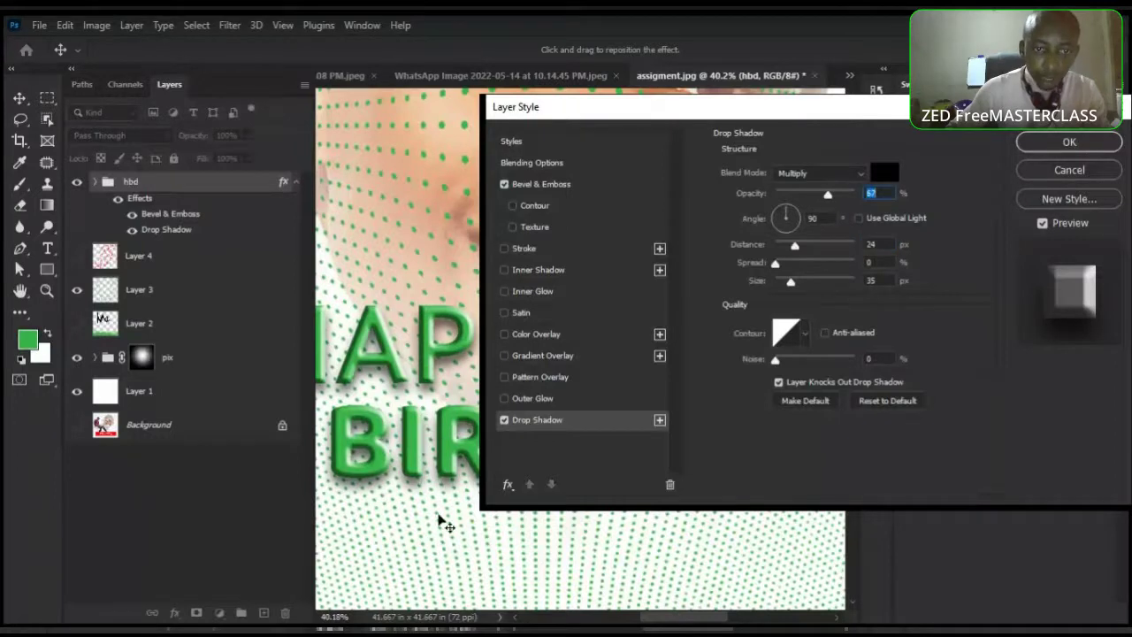
left_click(1069, 146)
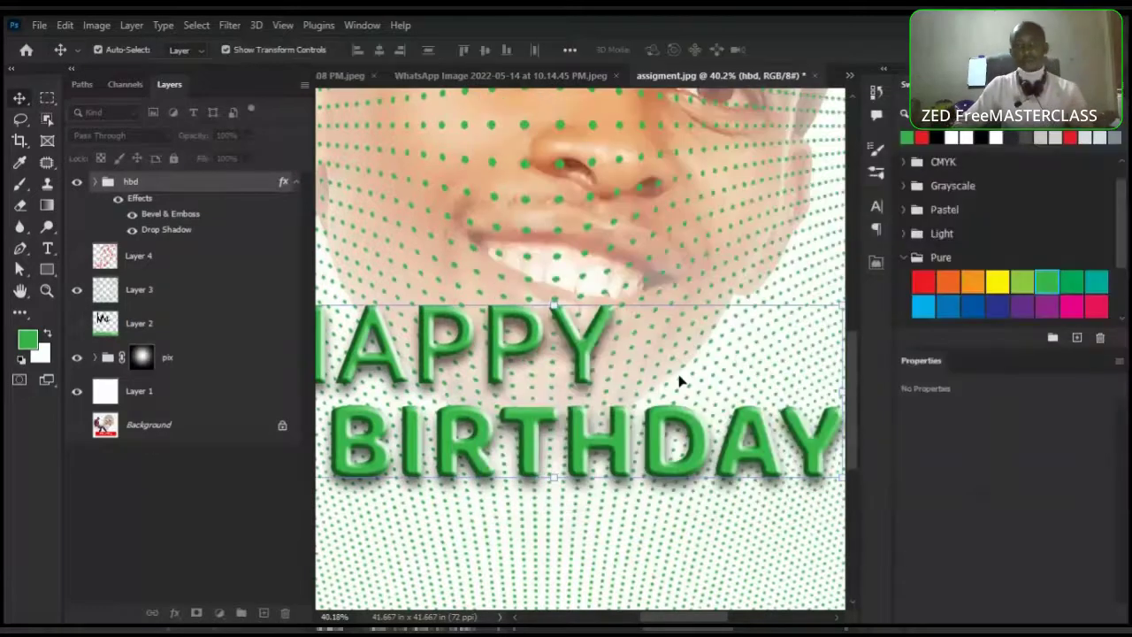
scroll(679, 380, "down", 3)
scroll(703, 412, "down", 3)
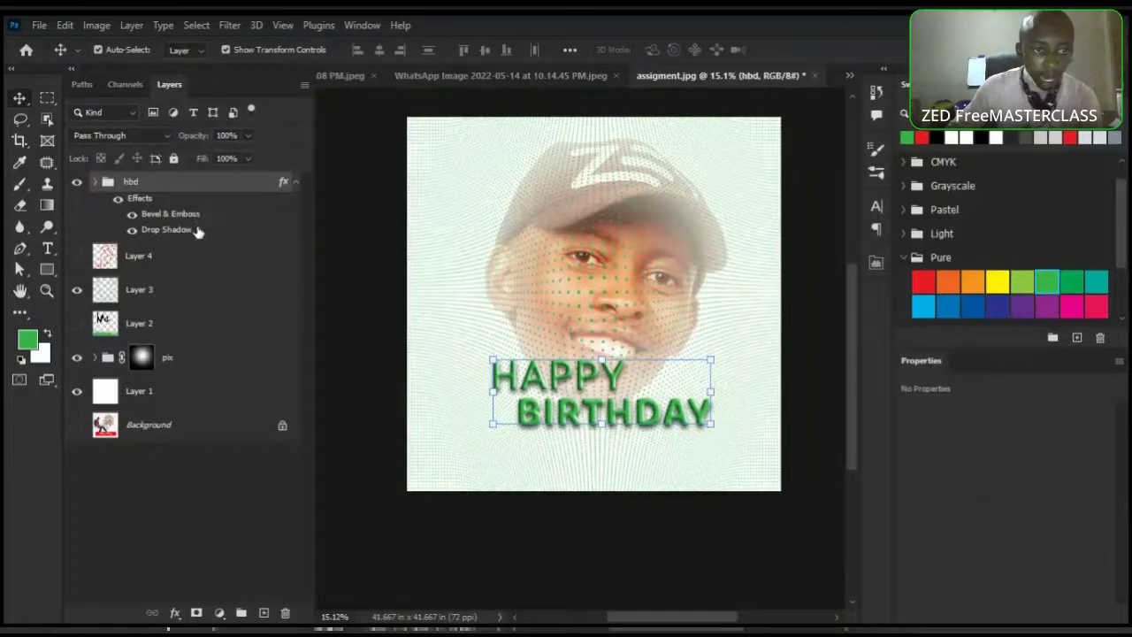
scroll(586, 402, "up", 1)
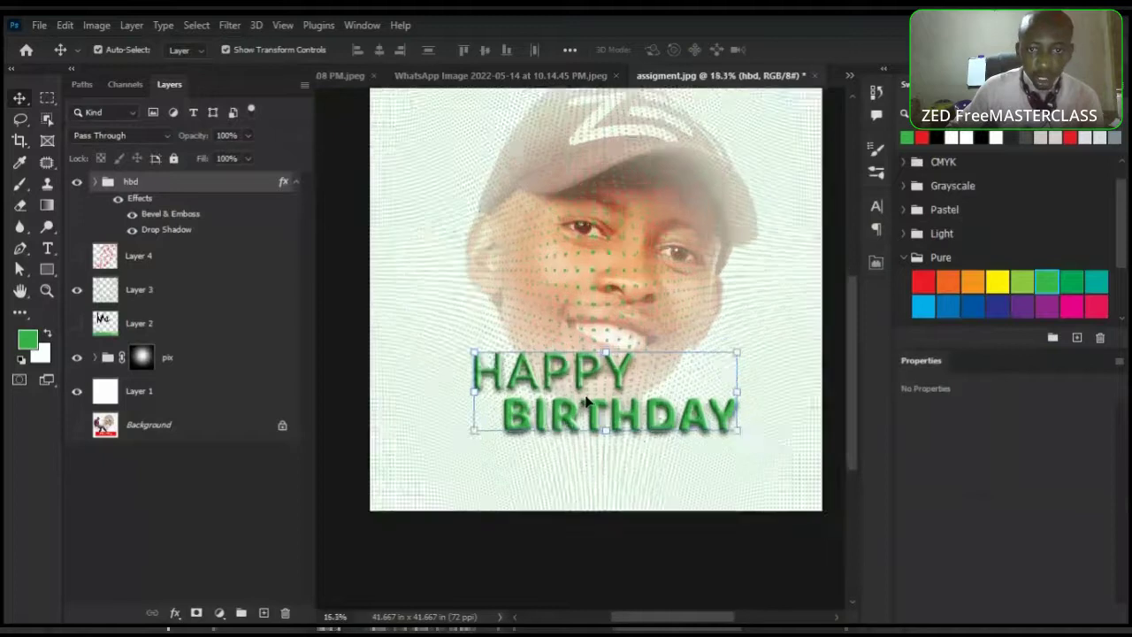
scroll(586, 402, "up", 1)
scroll(491, 383, "up", 1)
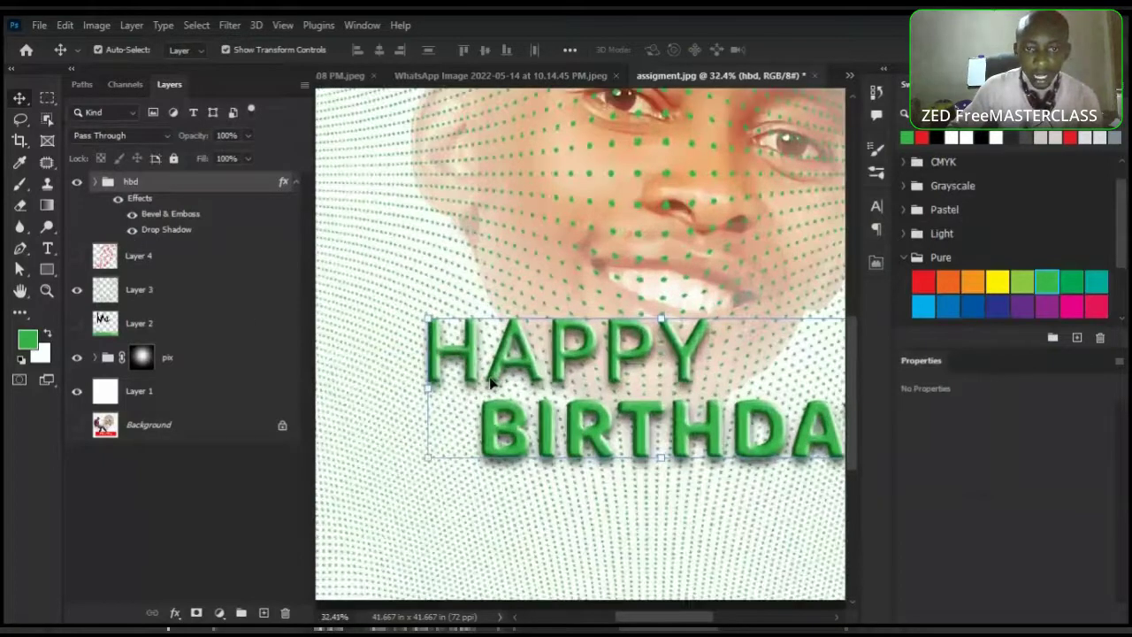
Compare the hbd lettering with and without its Drop Shadow and Bevel & Emboss, leaving both effects visible
left_click(132, 233)
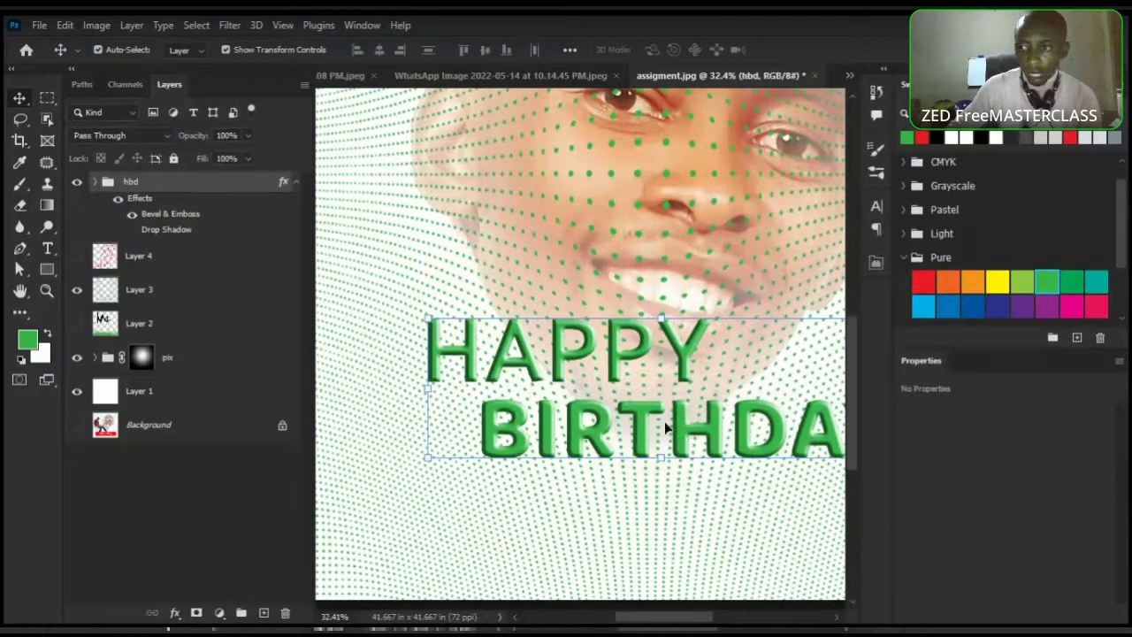
left_click(133, 230)
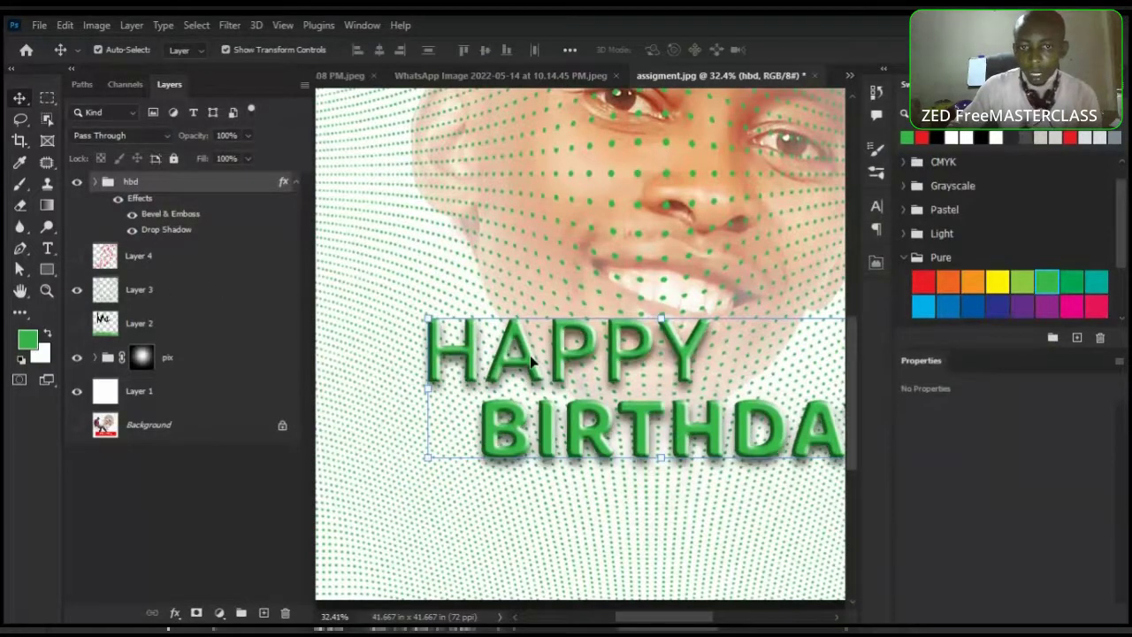
left_click(131, 214)
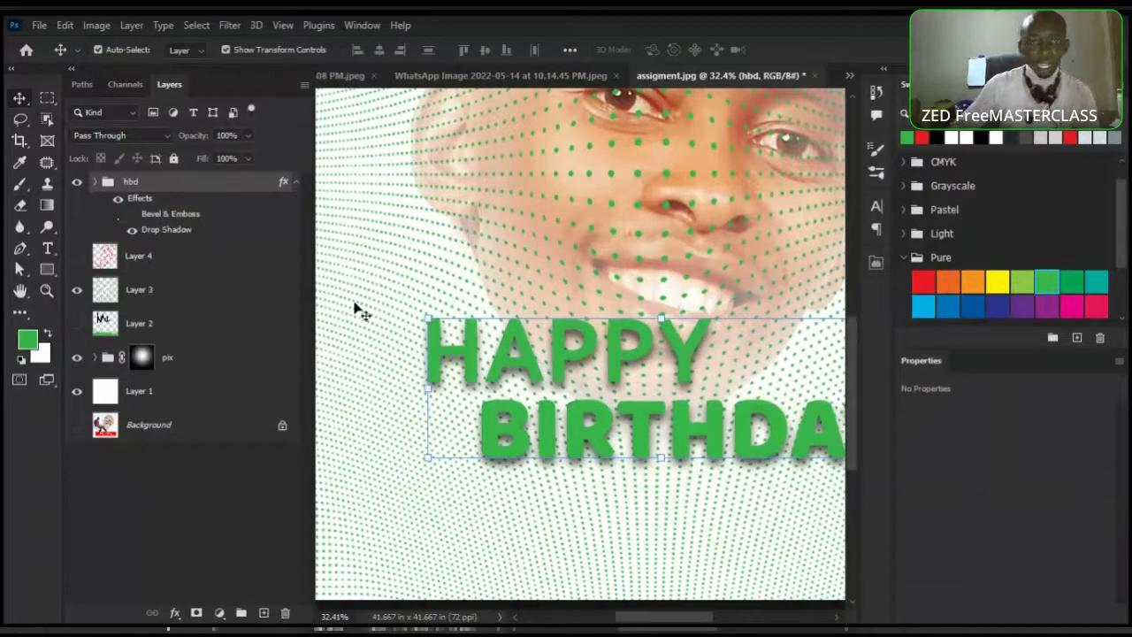
left_click(132, 214)
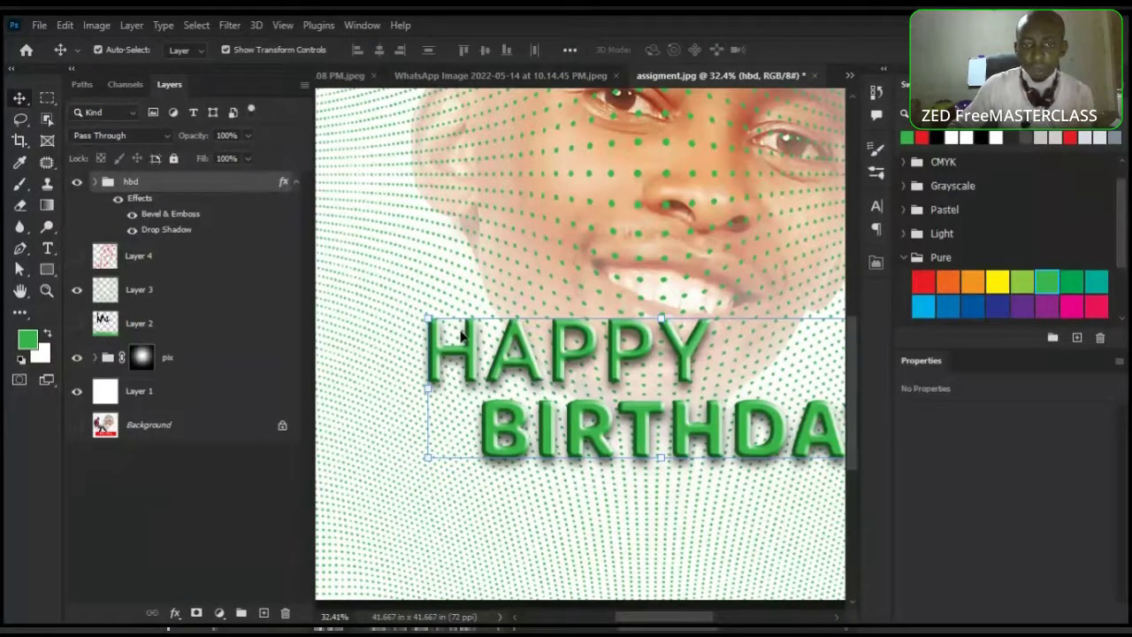
scroll(618, 326, "down", 3)
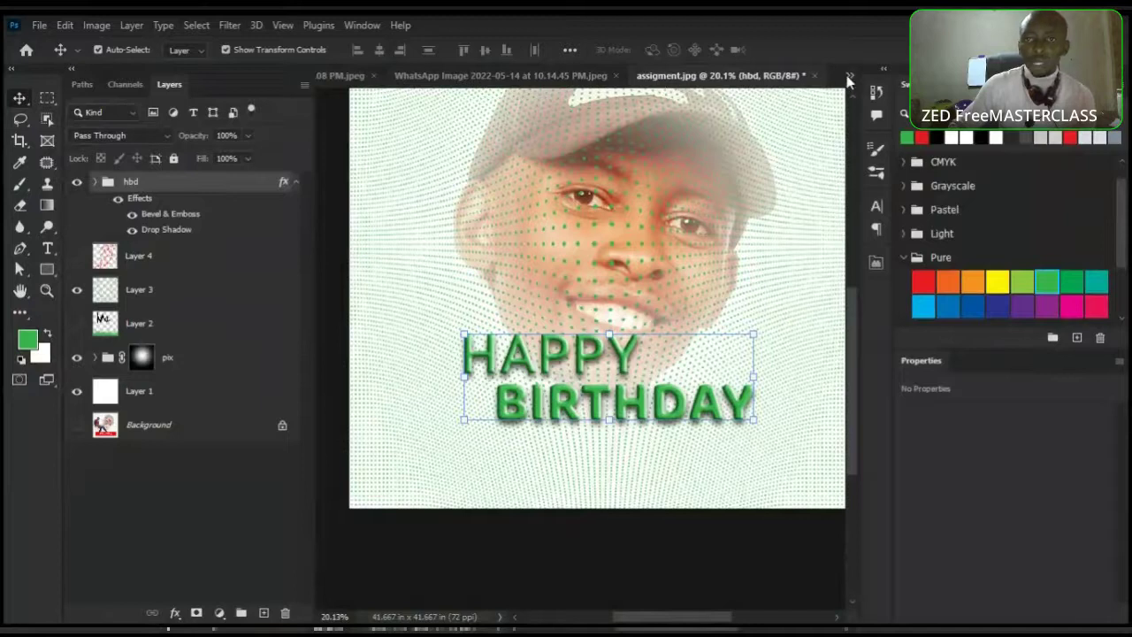
Switch to the birthday flyer with the gold 21 balloon and examine its red beveled HAPPY BIRTHDAY lettering up close
left_click(850, 75)
left_click(643, 107)
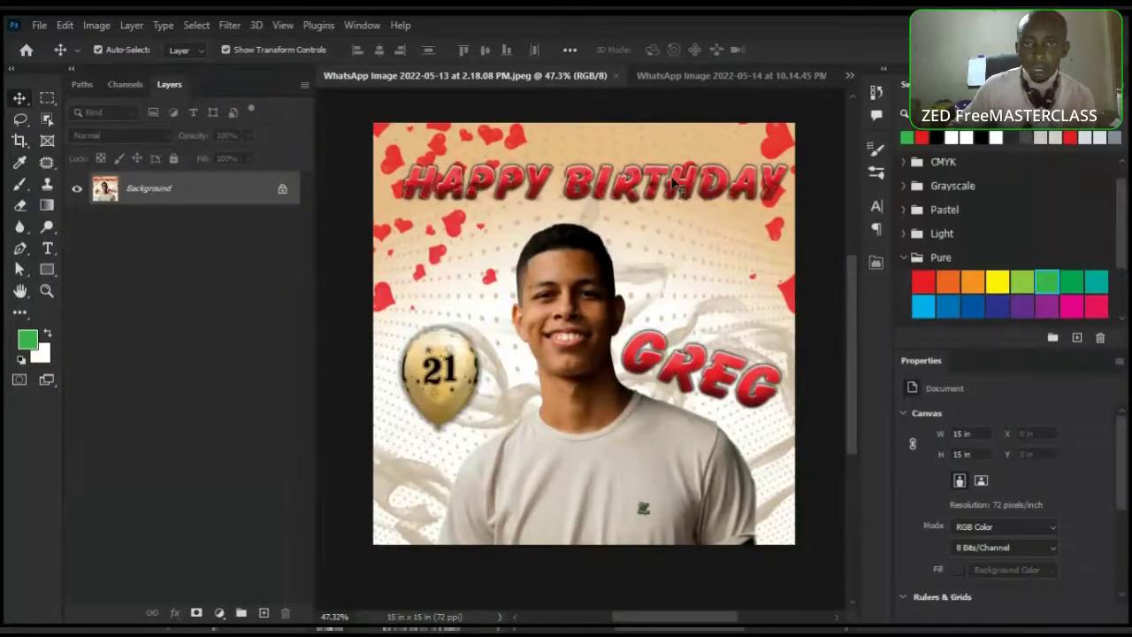
scroll(674, 173, "up", 2)
scroll(677, 177, "up", 3)
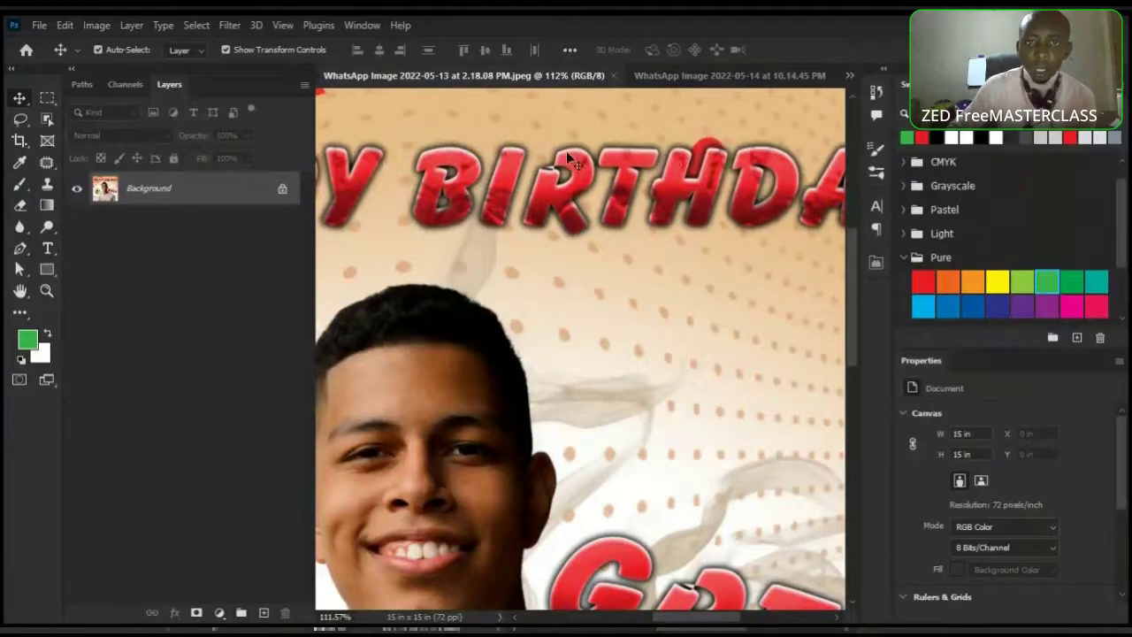
Switch to the orange birthday flyer and examine its gradient lettering, the outlined D of DAY and the name banner
left_click(675, 82)
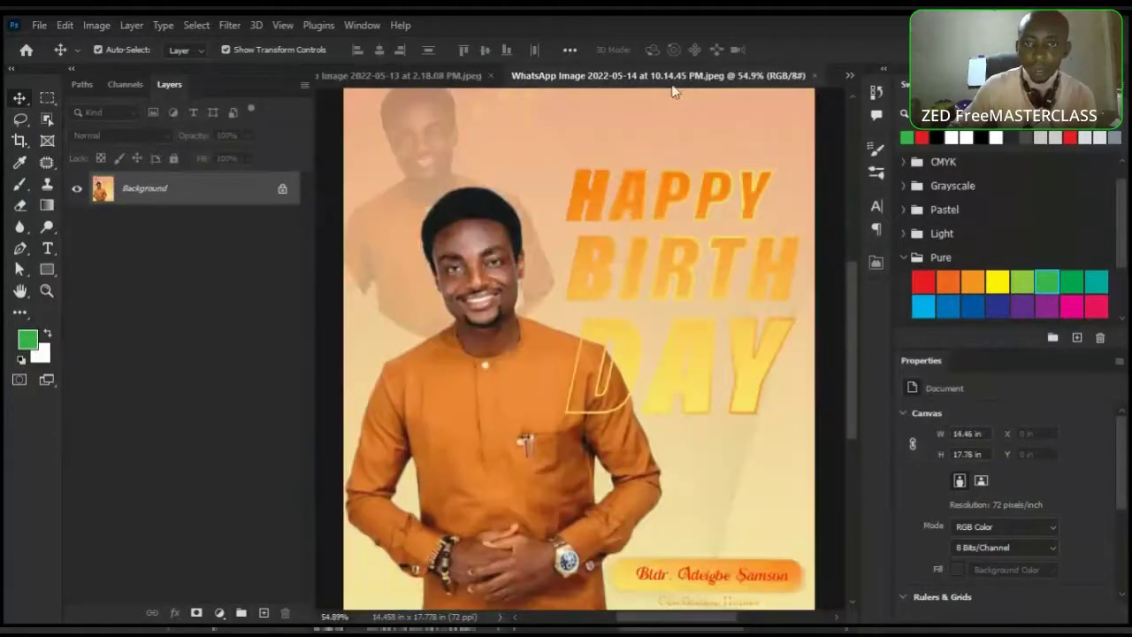
scroll(688, 266, "up", 2)
scroll(654, 265, "down", 3)
scroll(751, 472, "up", 6)
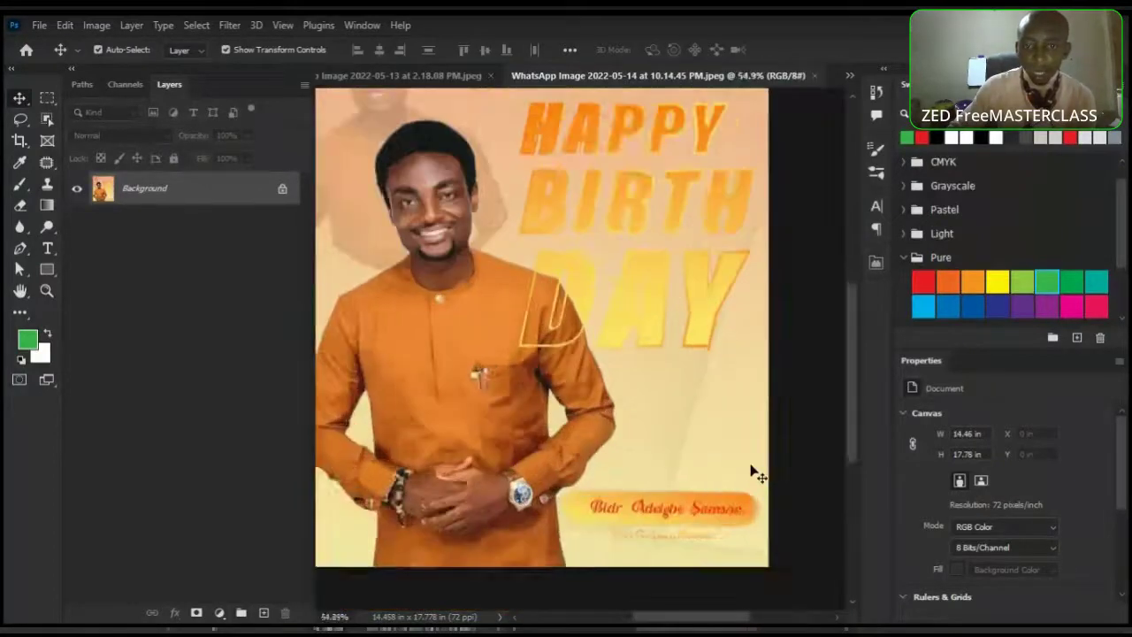
scroll(752, 536, "up", 1)
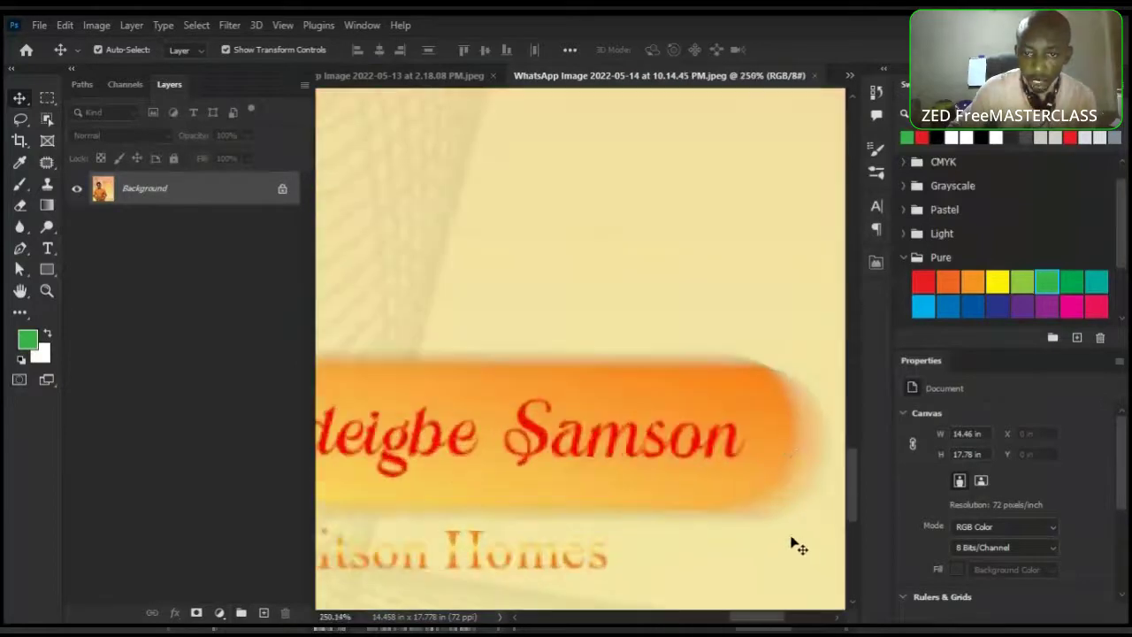
scroll(778, 451, "down", 2)
scroll(766, 447, "down", 1)
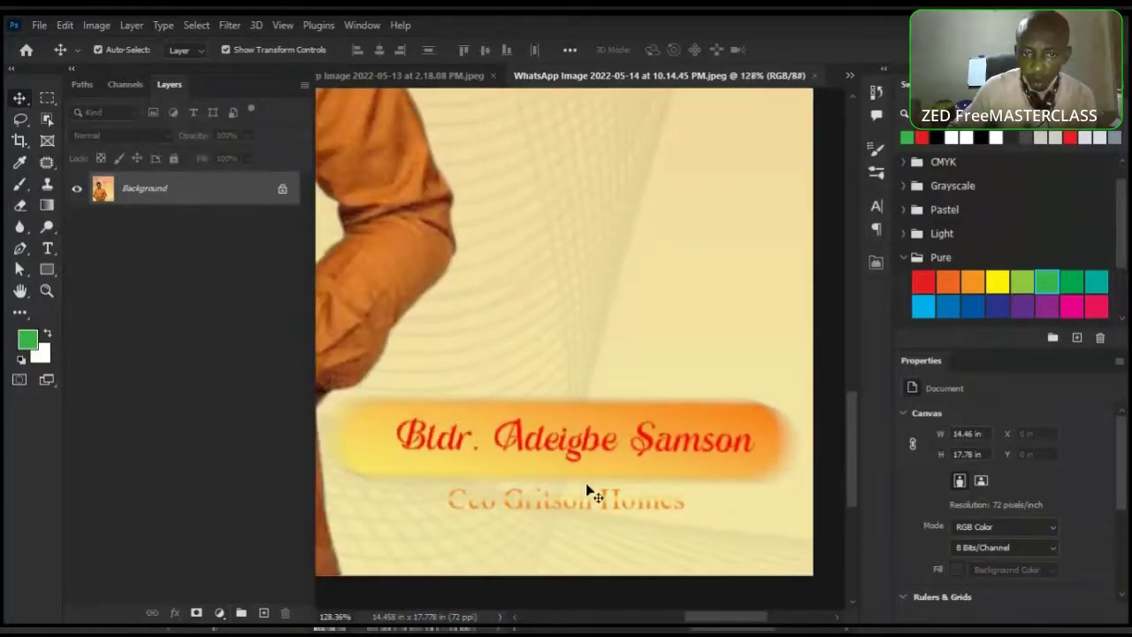
scroll(738, 493, "down", 1)
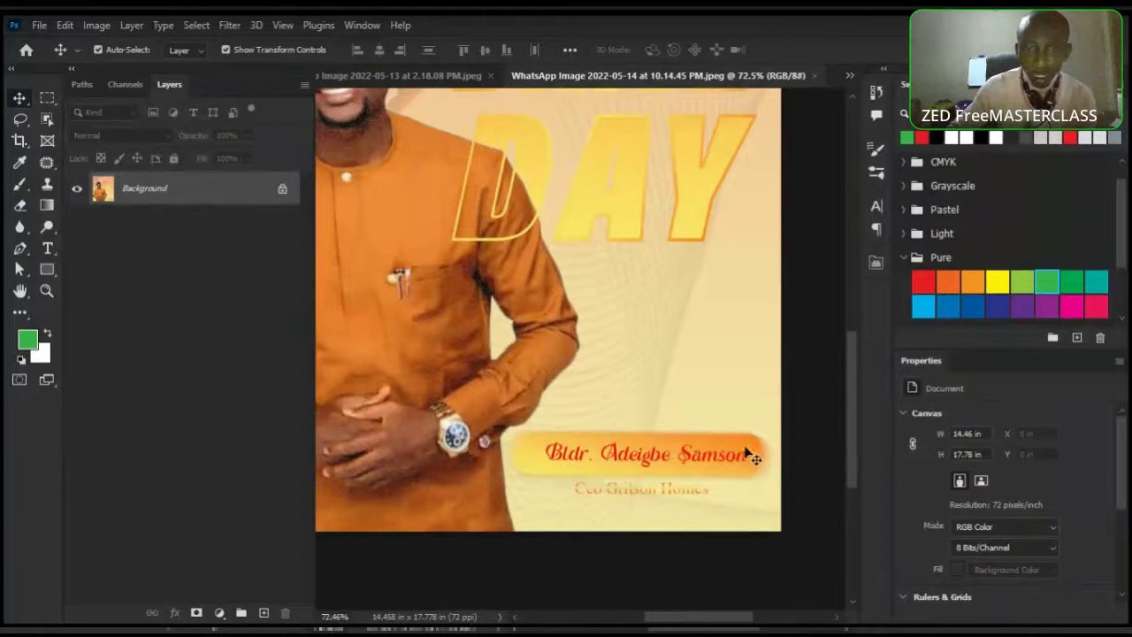
scroll(770, 445, "down", 1)
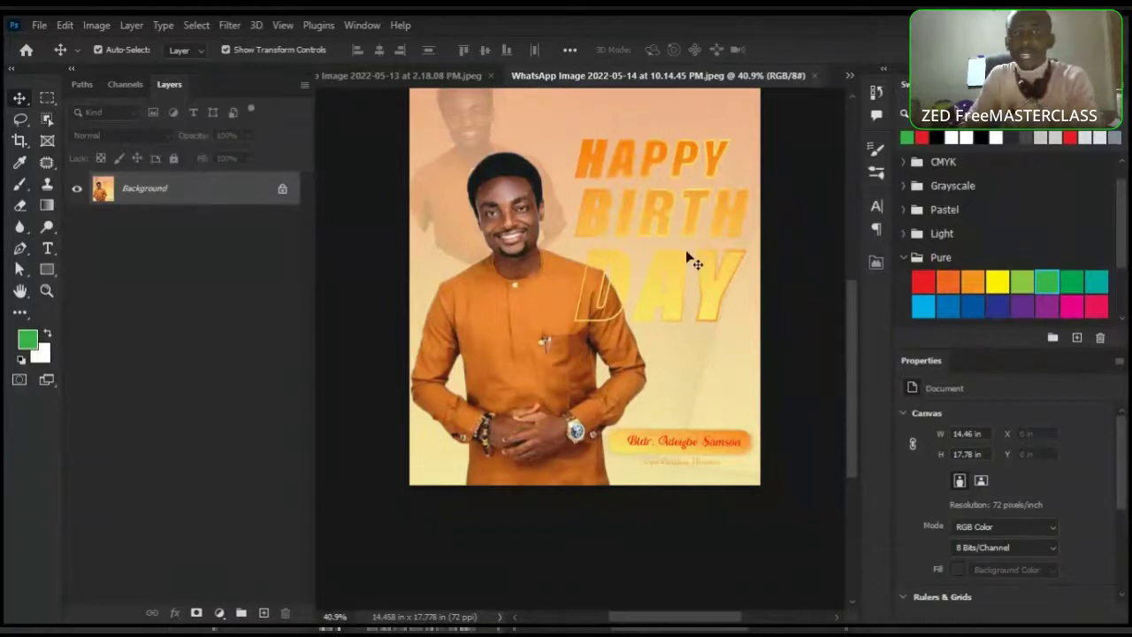
Compare the overall layouts and lettering styles of the red-lettered and orange birthday flyers
left_click(434, 71)
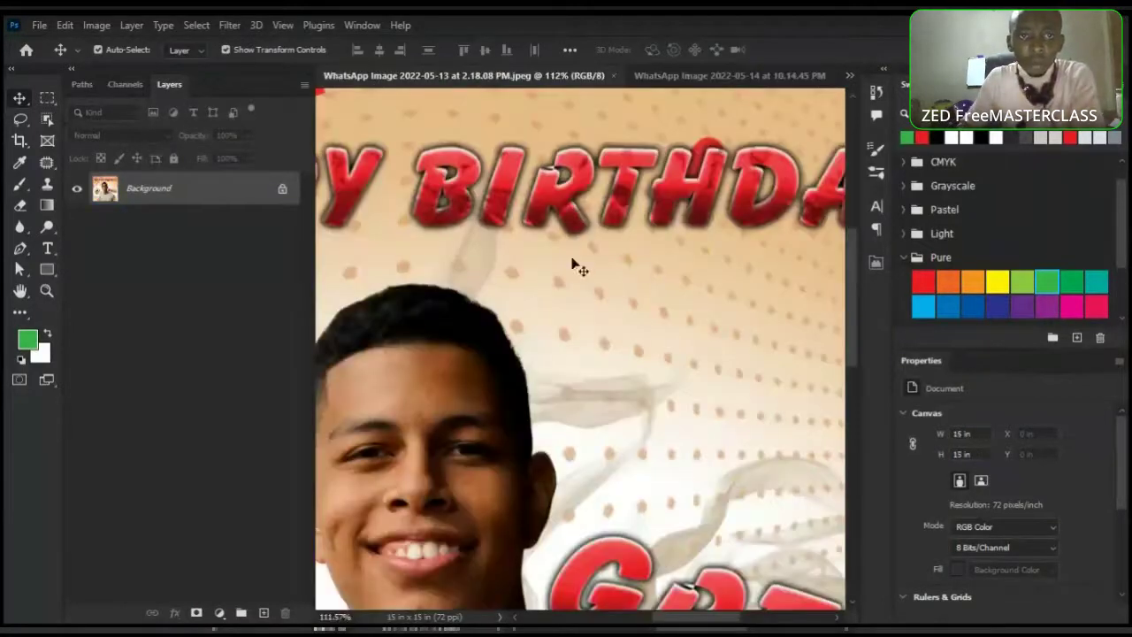
scroll(645, 258, "down", 5)
scroll(611, 261, "up", 3)
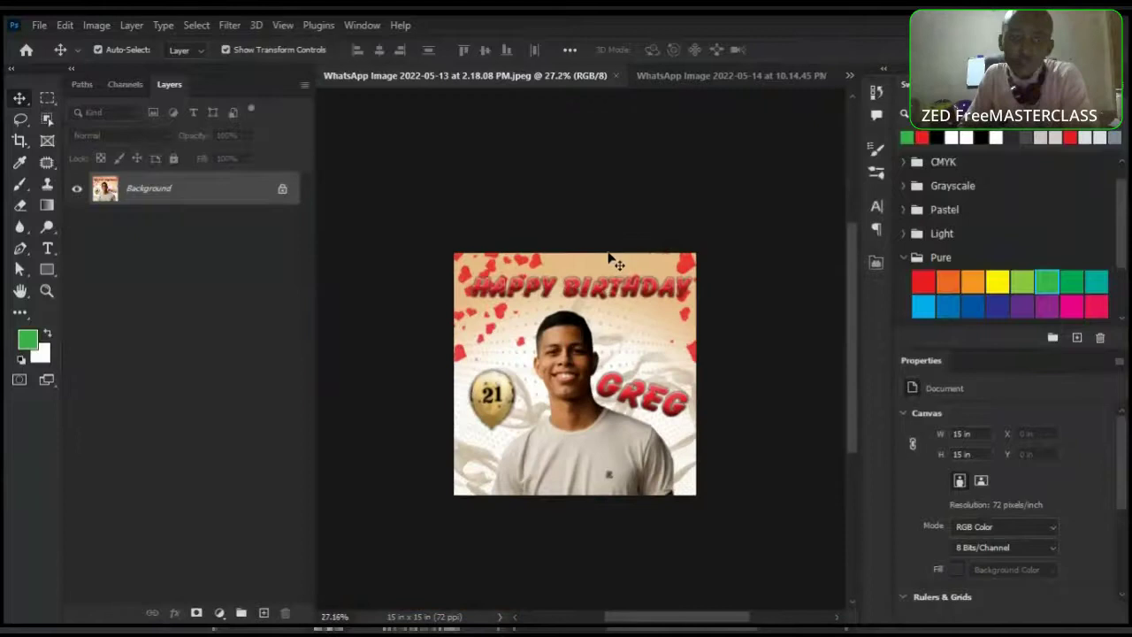
left_click(729, 77)
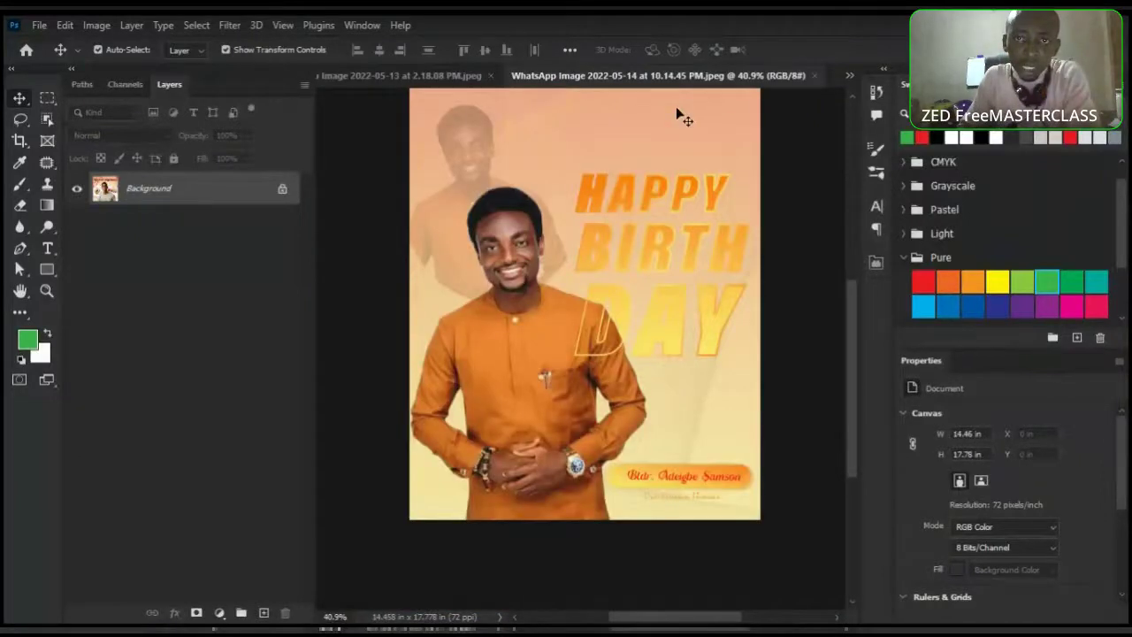
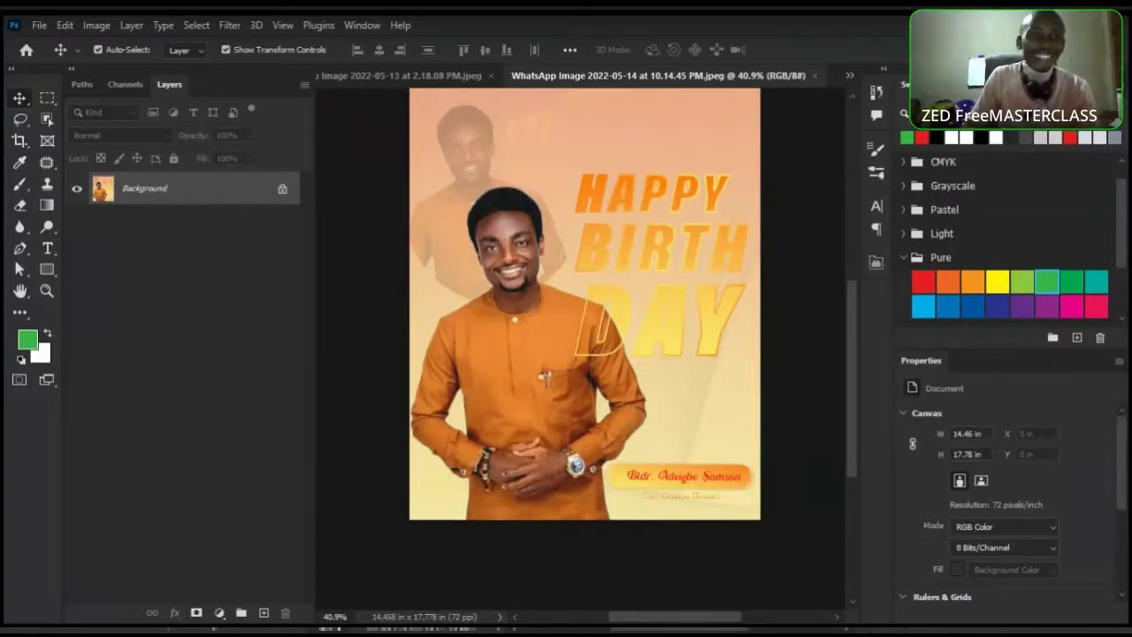
scroll(629, 268, "down", 3)
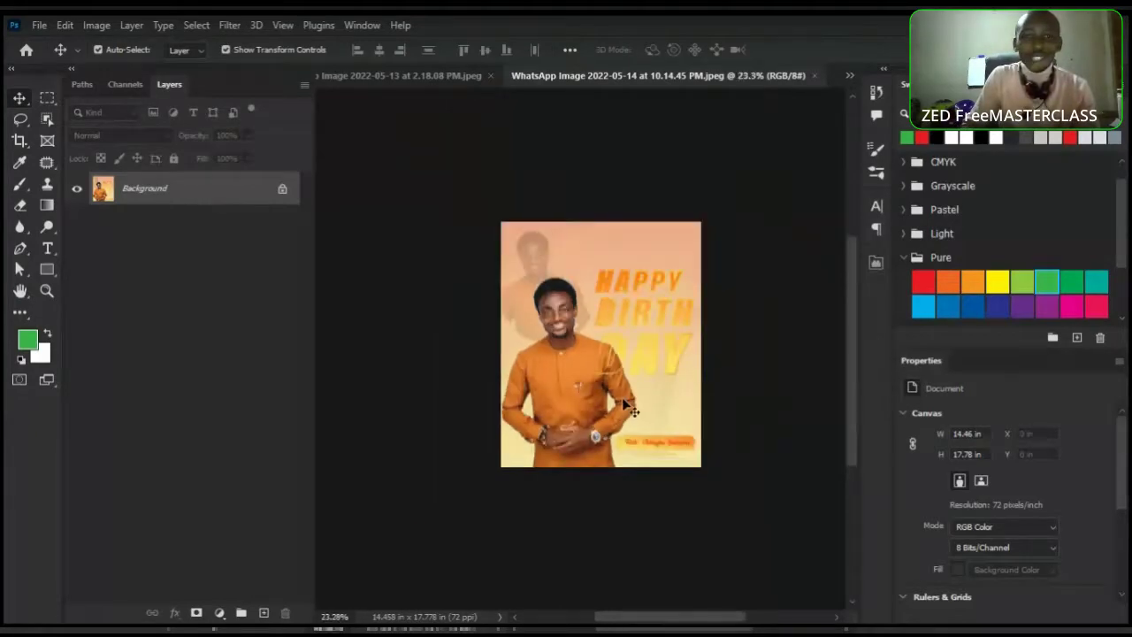
scroll(627, 389, "up", 4)
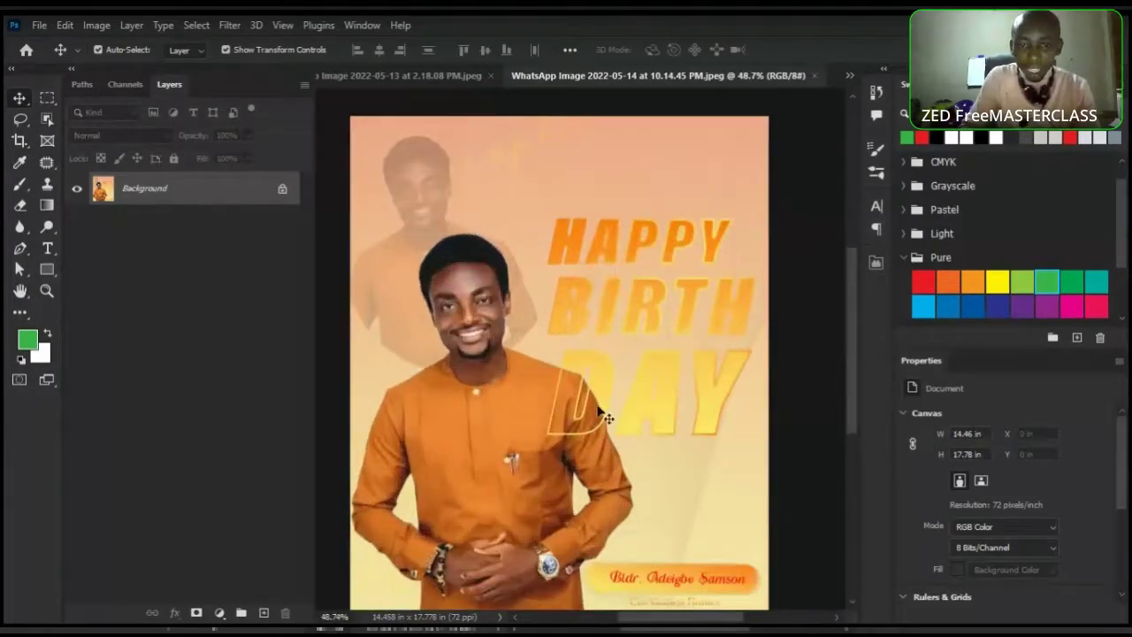
scroll(610, 371, "up", 2)
scroll(609, 364, "down", 3)
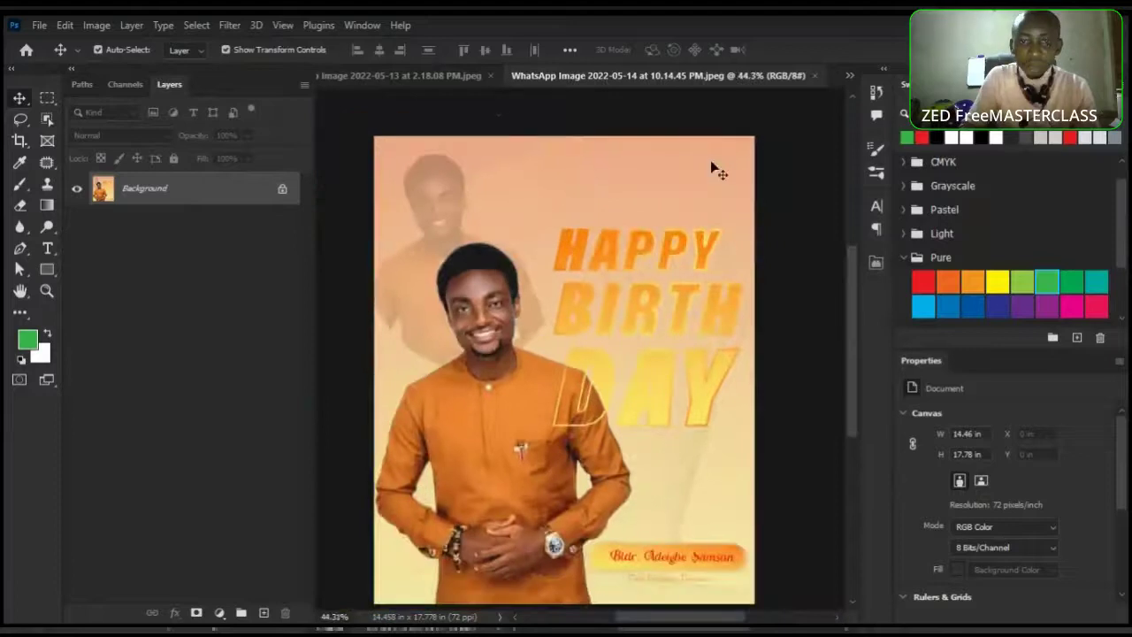
left_click(460, 75)
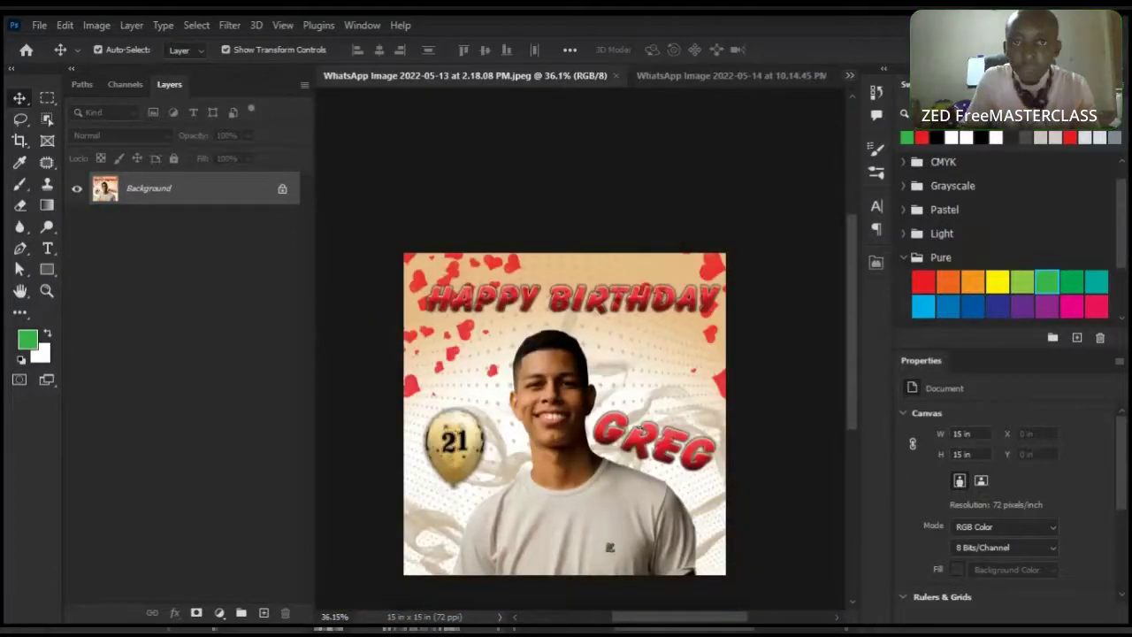
Return to assigment.jpg, hide the hbd group's Bevel & Emboss and Drop Shadow, and collapse its effects list
key("ctrl+Tab")
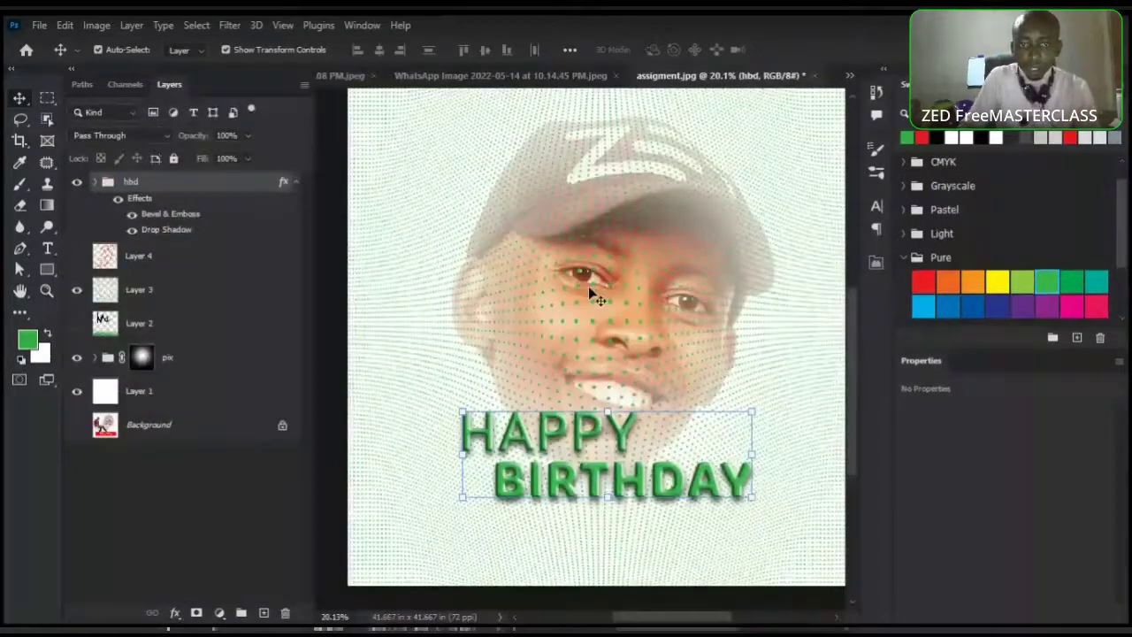
scroll(589, 286, "up", 2)
scroll(588, 286, "down", 3)
left_click(134, 215)
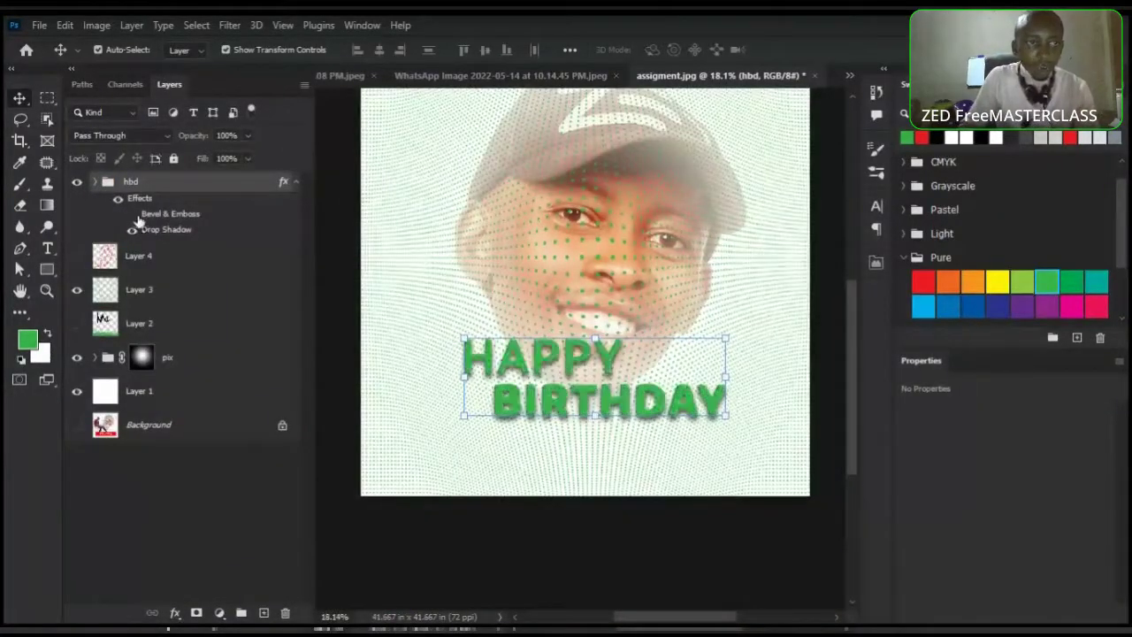
left_click(131, 233)
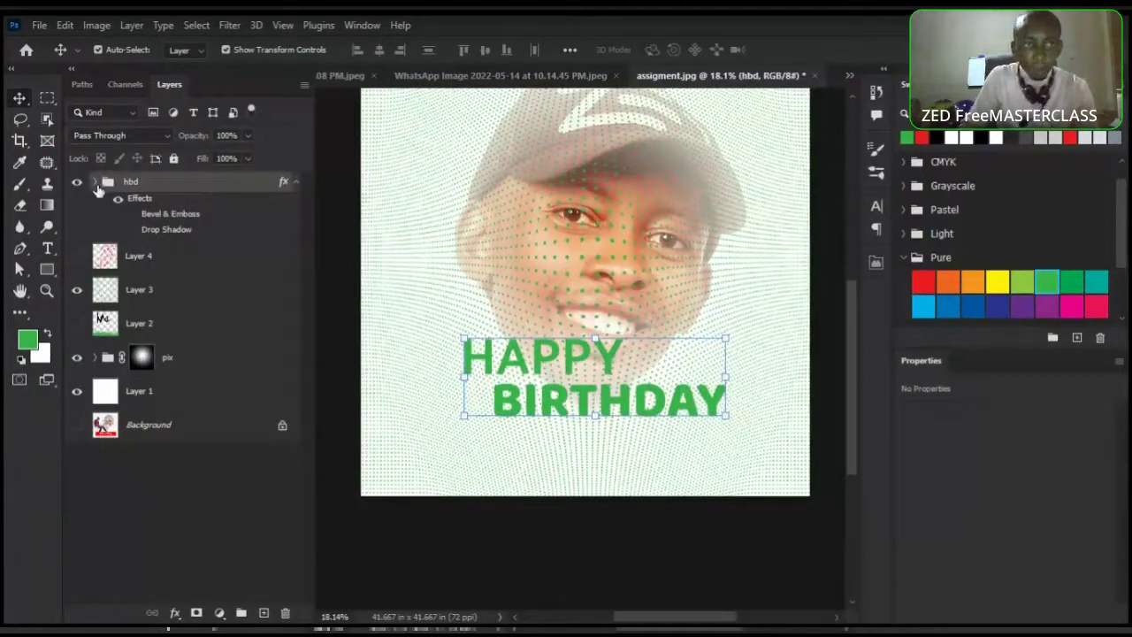
left_click(295, 183)
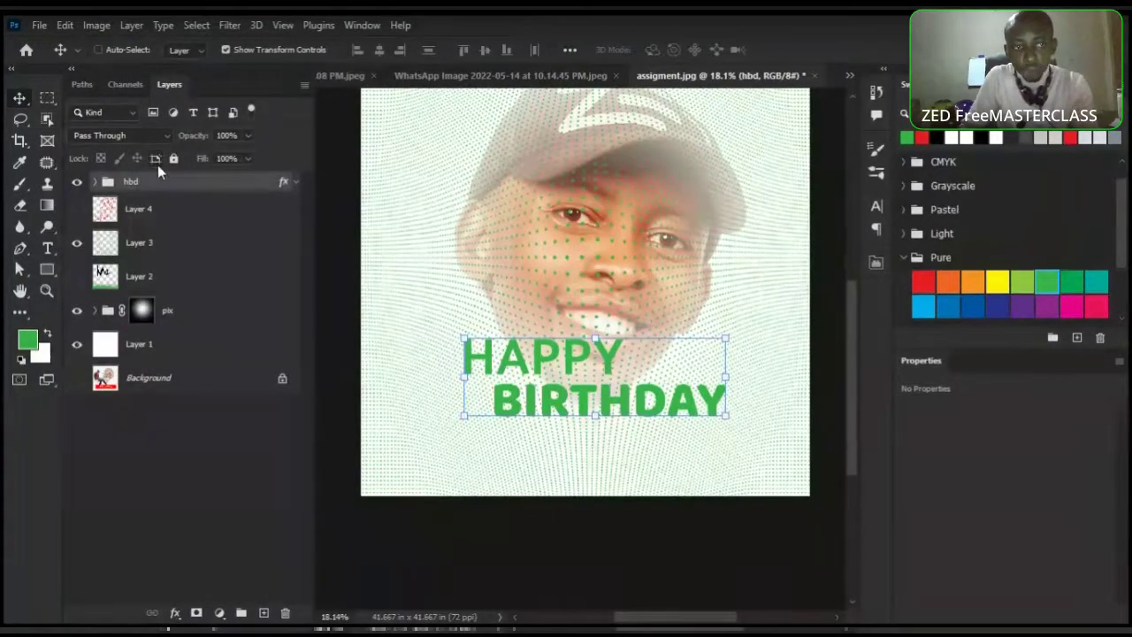
Duplicate the hbd group and rename the lower of the two groups "hbd original"
key("ctrl+j")
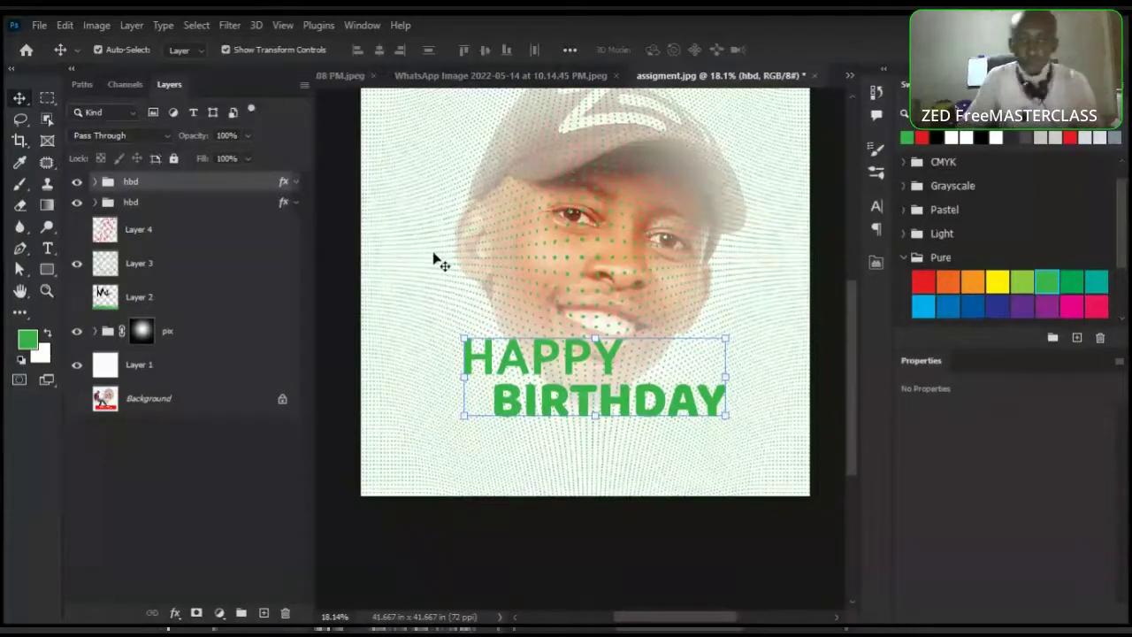
scroll(542, 357, "up", 3)
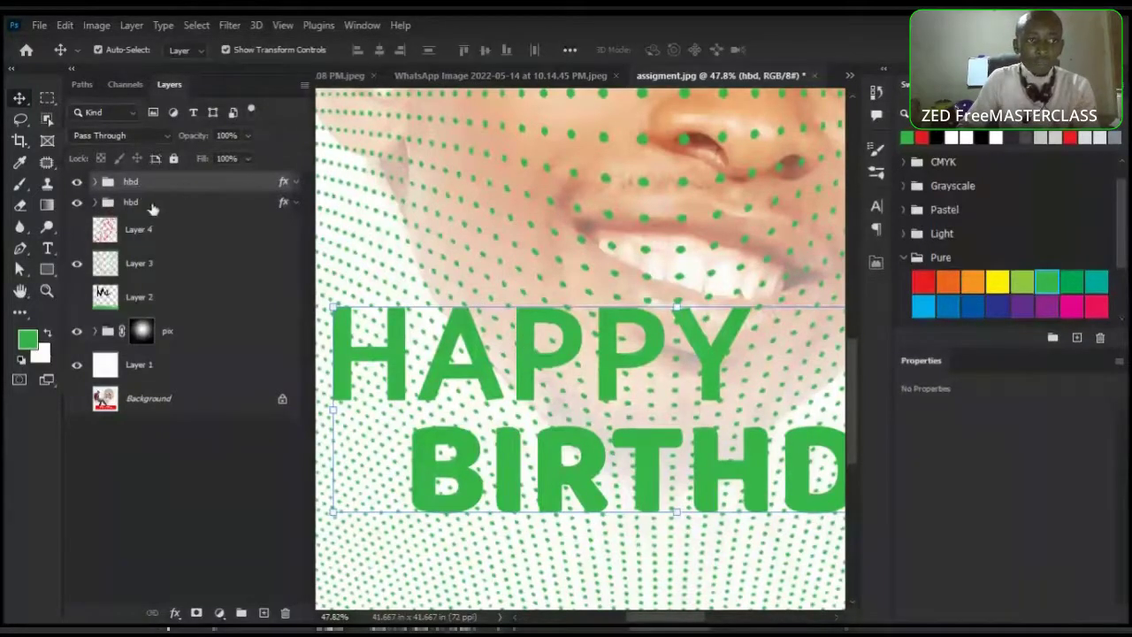
left_click(152, 207)
double_click(131, 204)
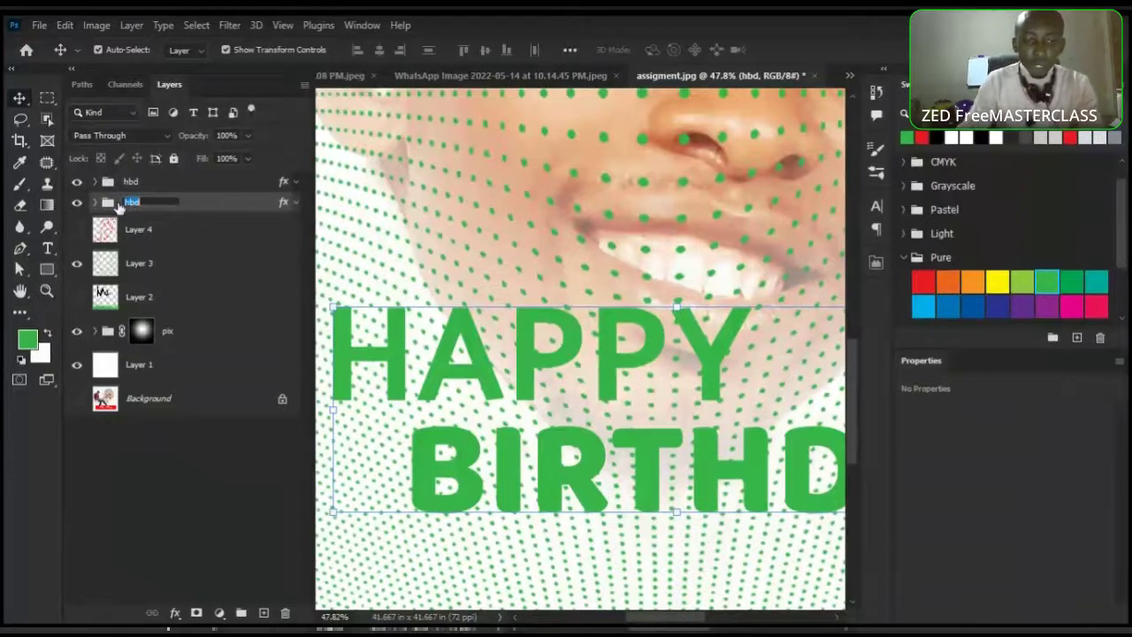
key("End")
type("original")
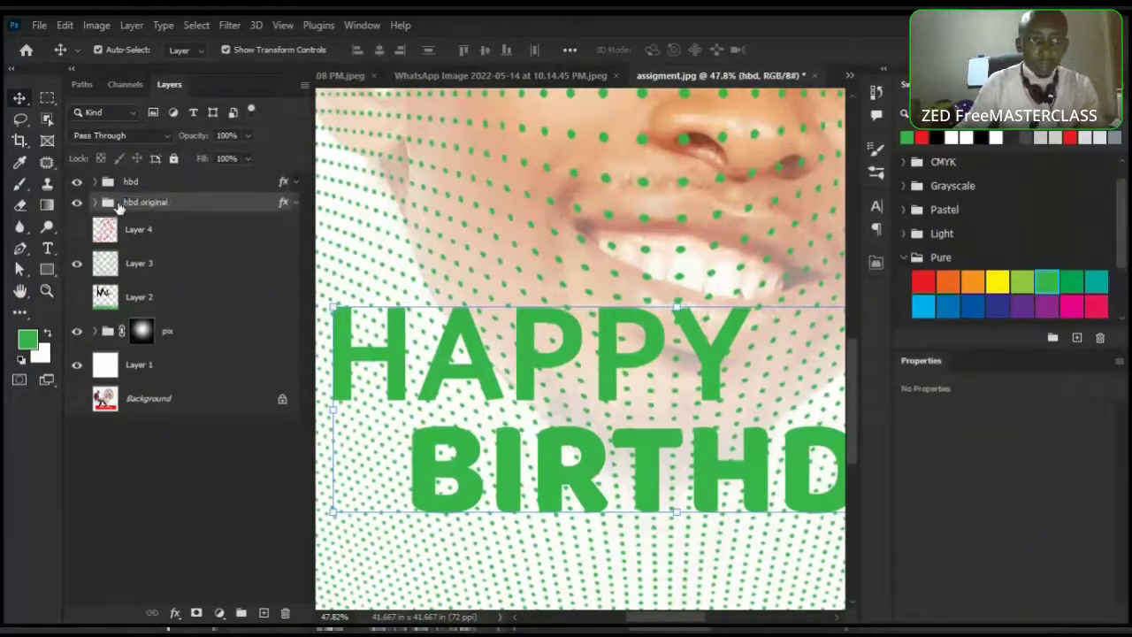
key("Return")
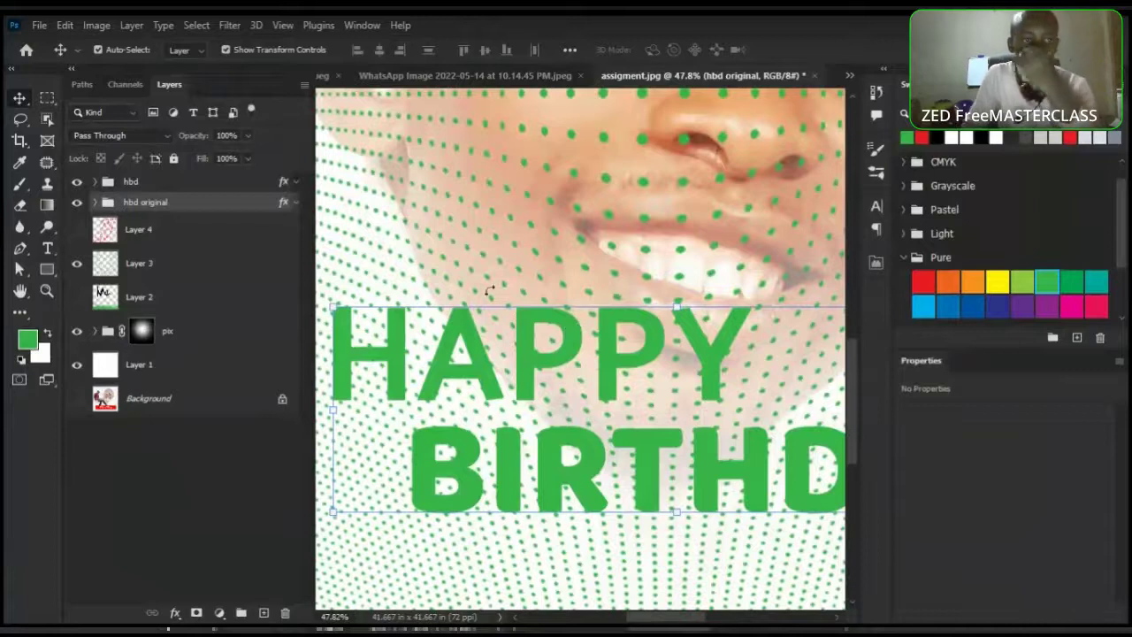
Rename the upper hbd group "hbd stroke"
double_click(133, 182)
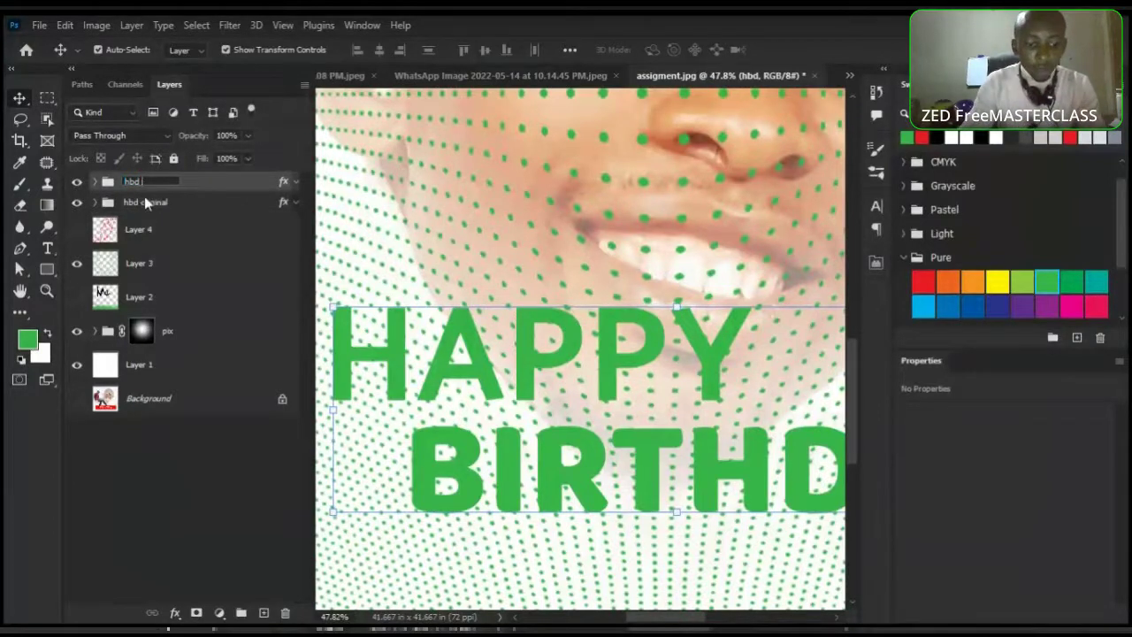
type("stroke")
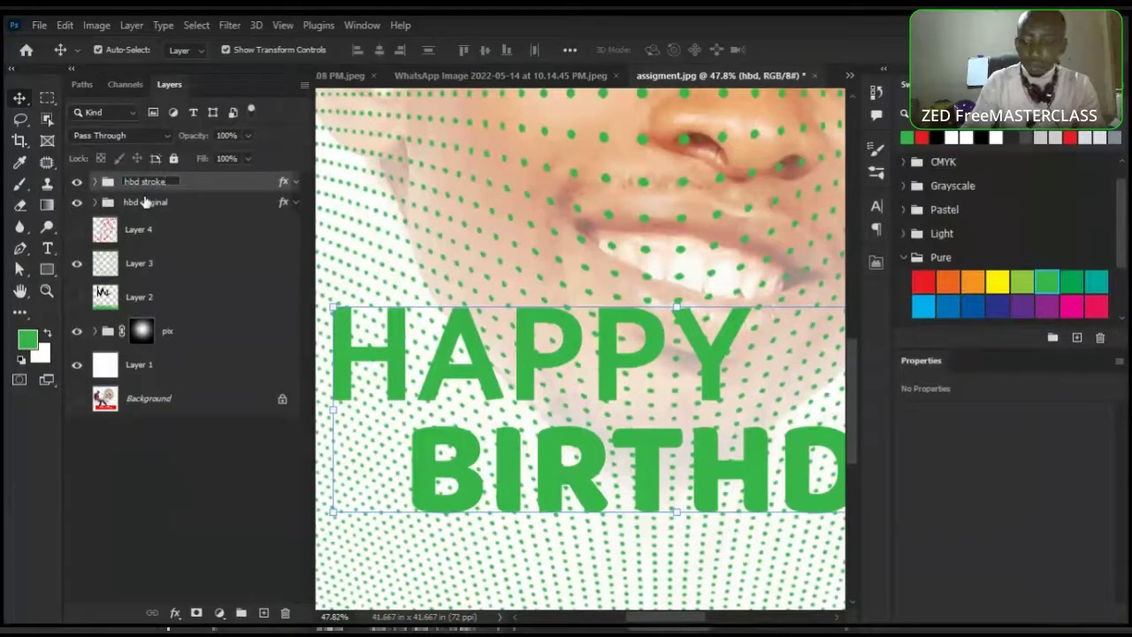
key("Return")
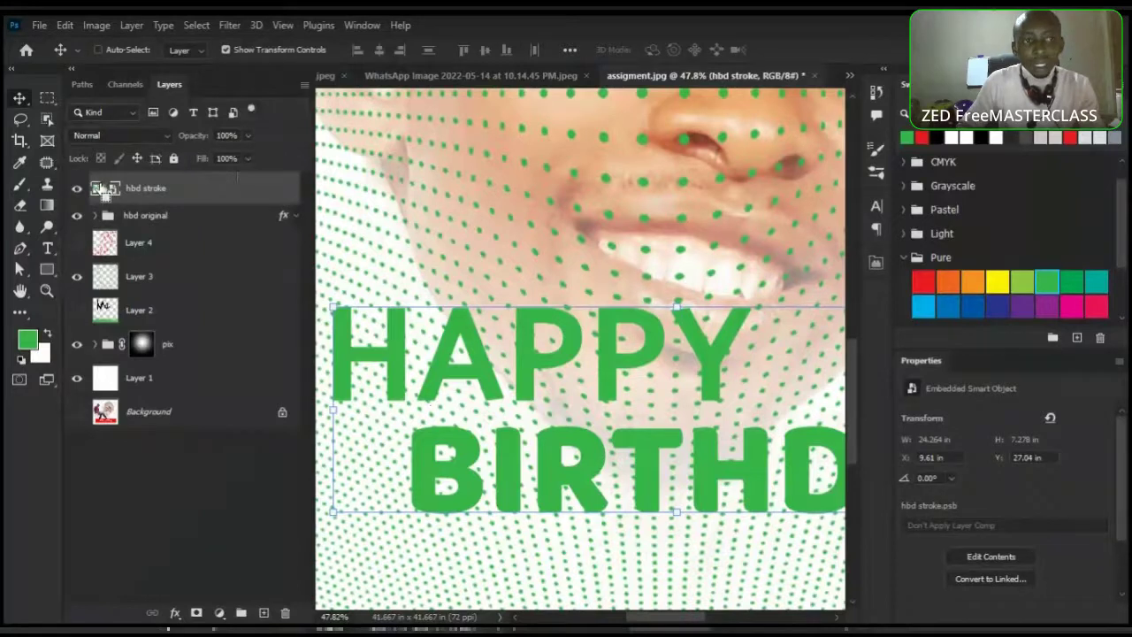
Convert the hbd stroke group to a smart object and load the outline of its lettering as a selection
left_click(104, 191, "ctrl")
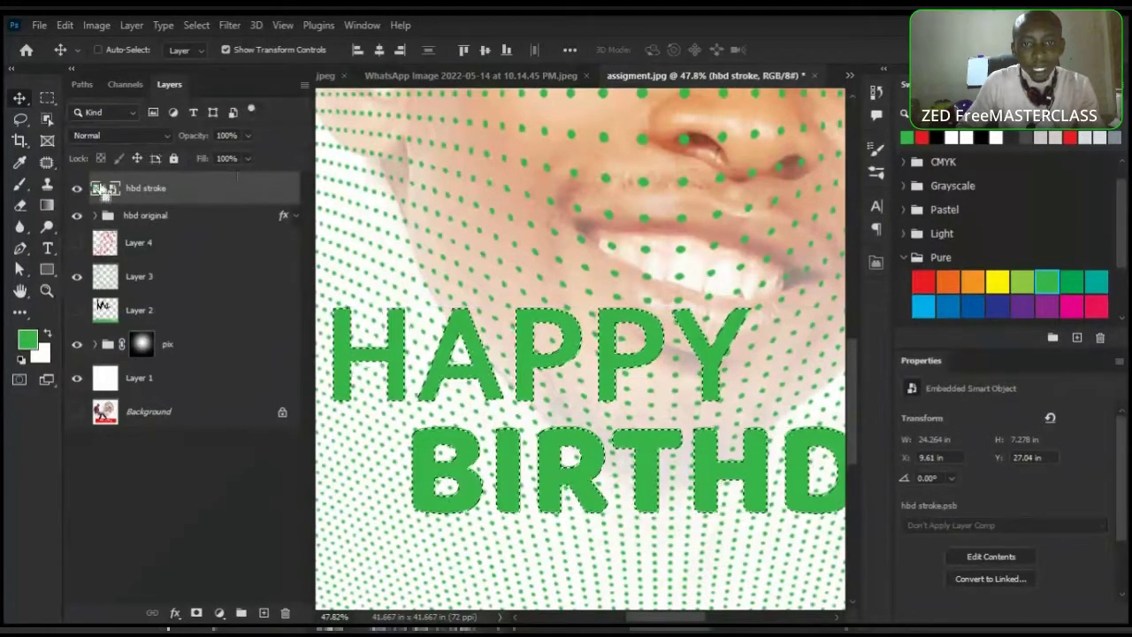
scroll(571, 354, "down", 1)
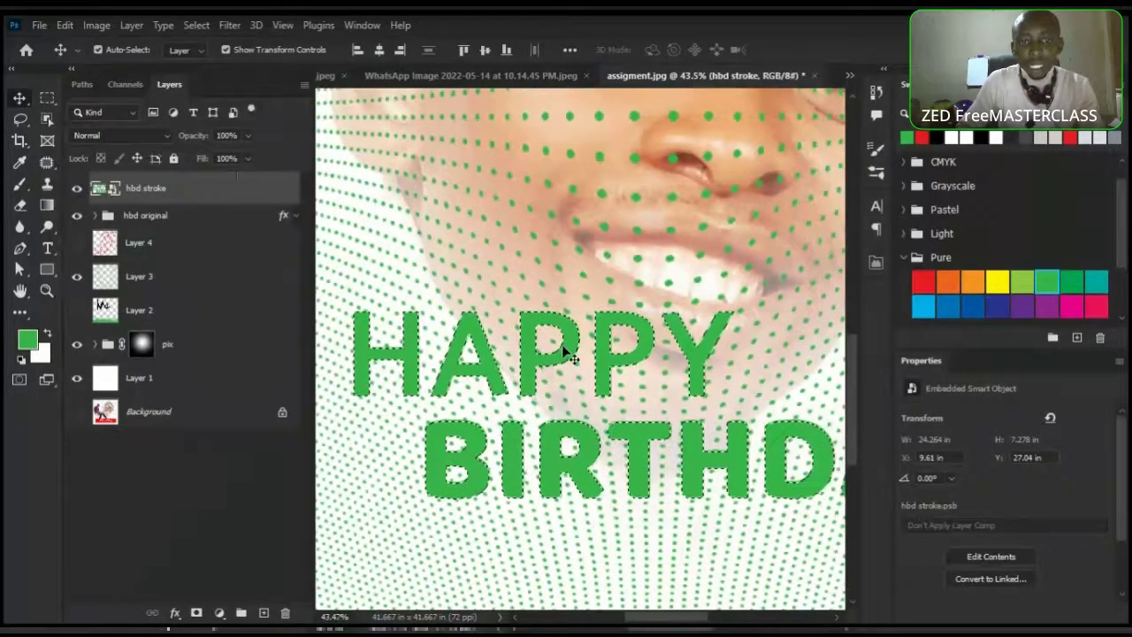
Contract the loaded HAPPY BIRTHDAY lettering selection by 4 pixels, leaving the effect at canvas bounds off
scroll(571, 354, "down", 2)
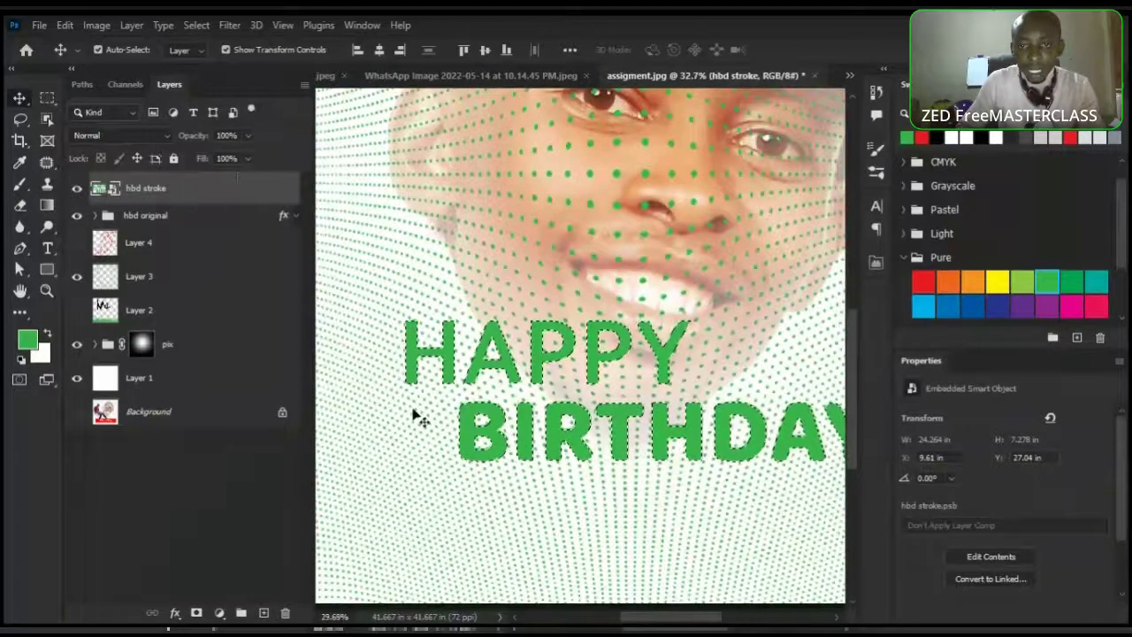
scroll(414, 416, "down", 2)
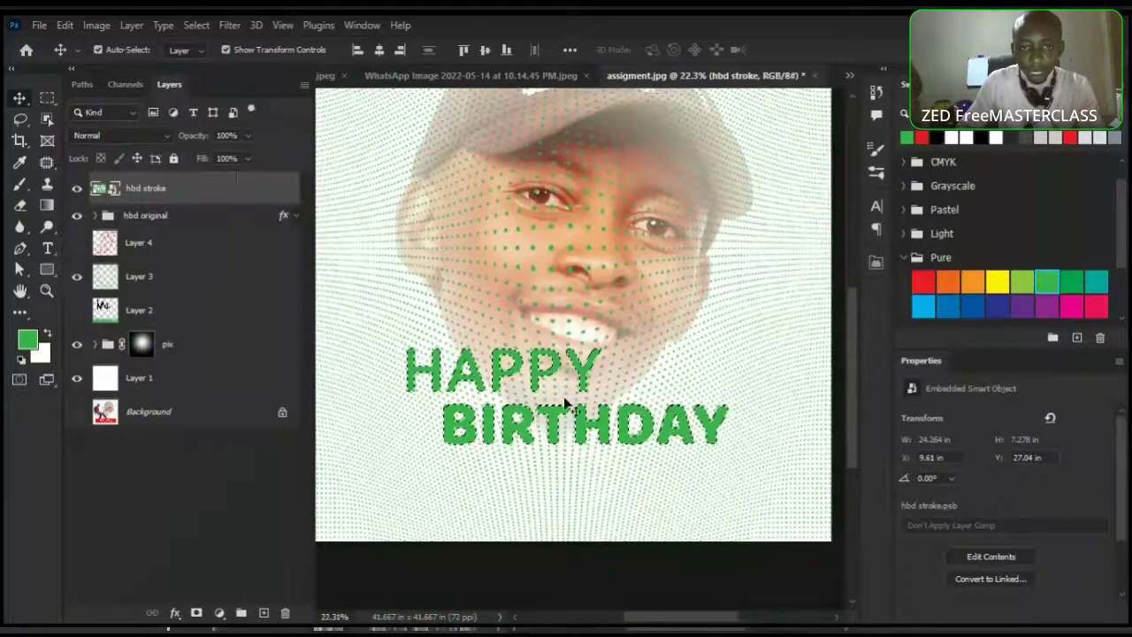
scroll(621, 413, "up", 2)
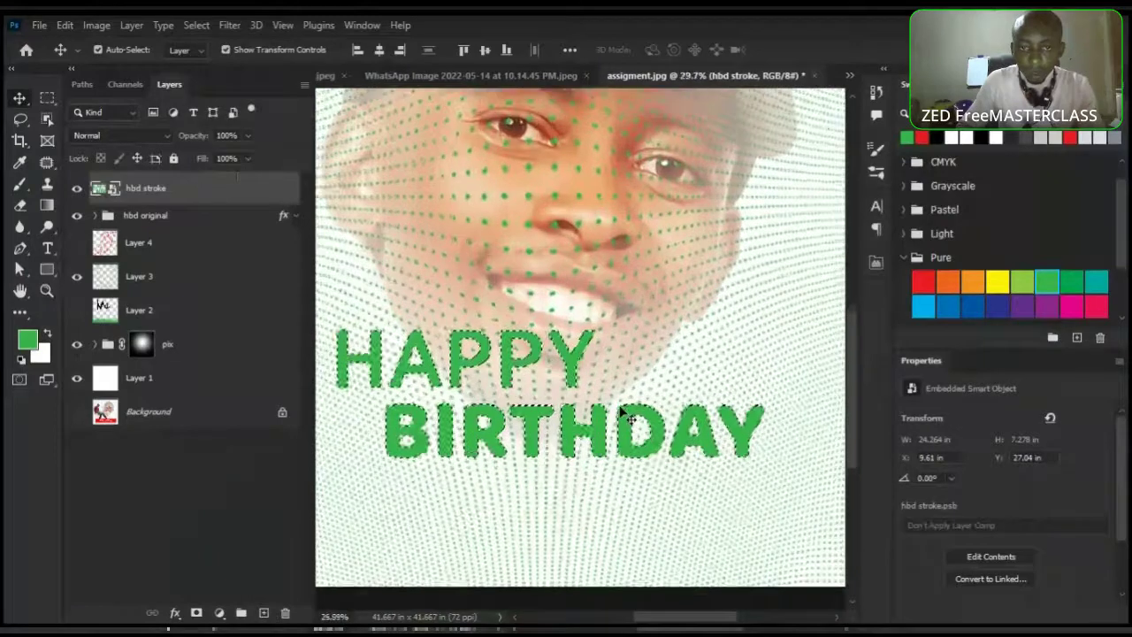
scroll(617, 406, "down", 1)
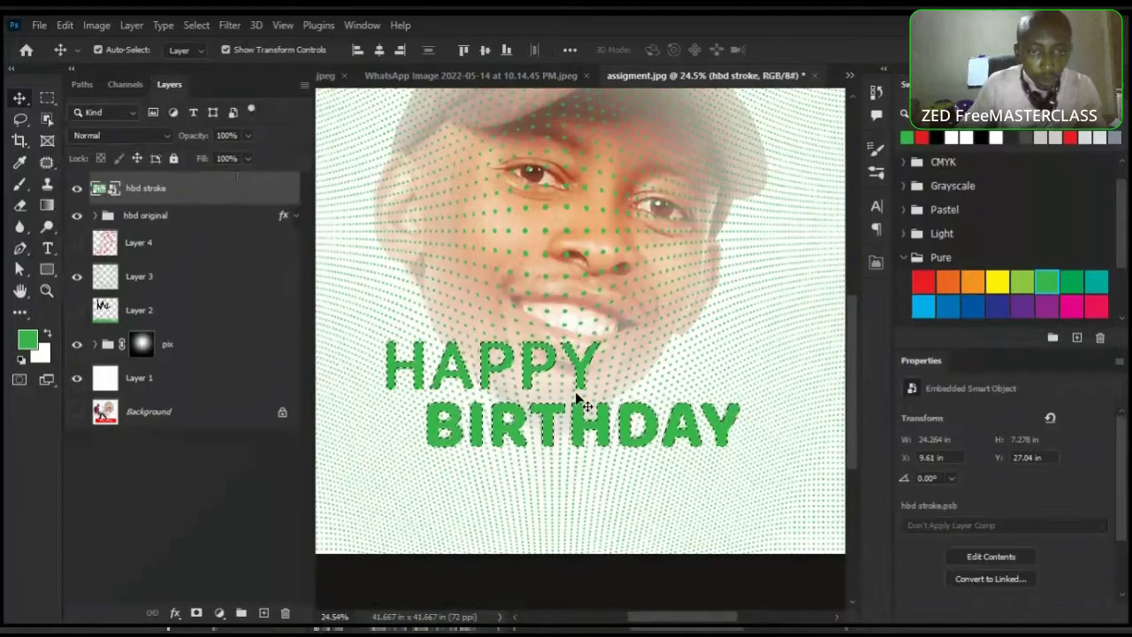
scroll(460, 396, "up", 3)
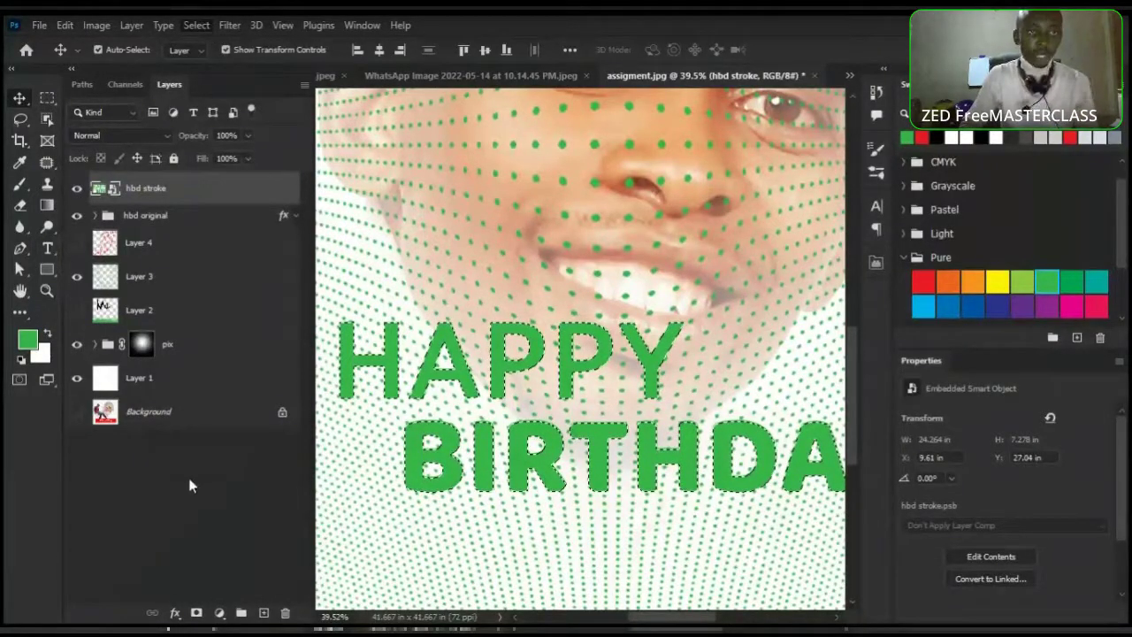
left_click(194, 24)
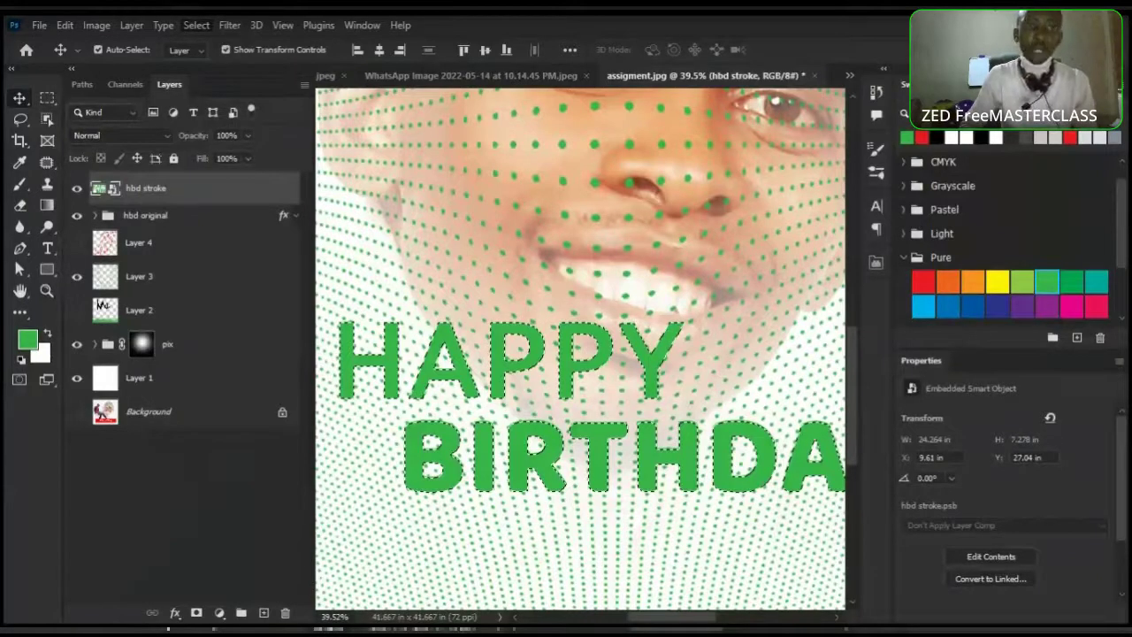
mouse_move(239, 274)
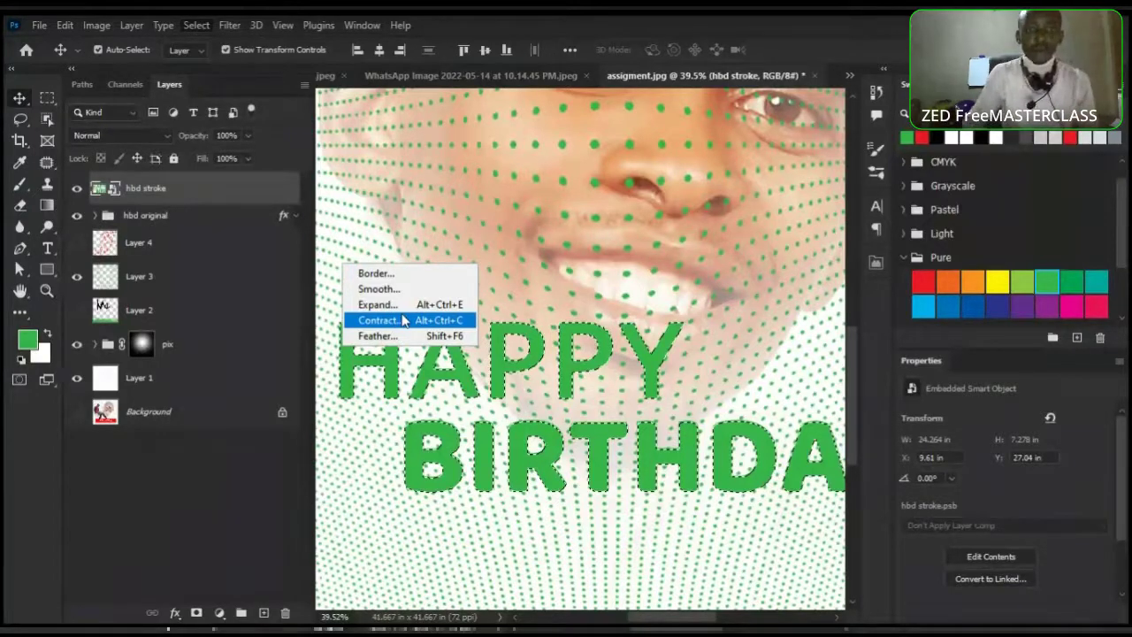
left_click(402, 320)
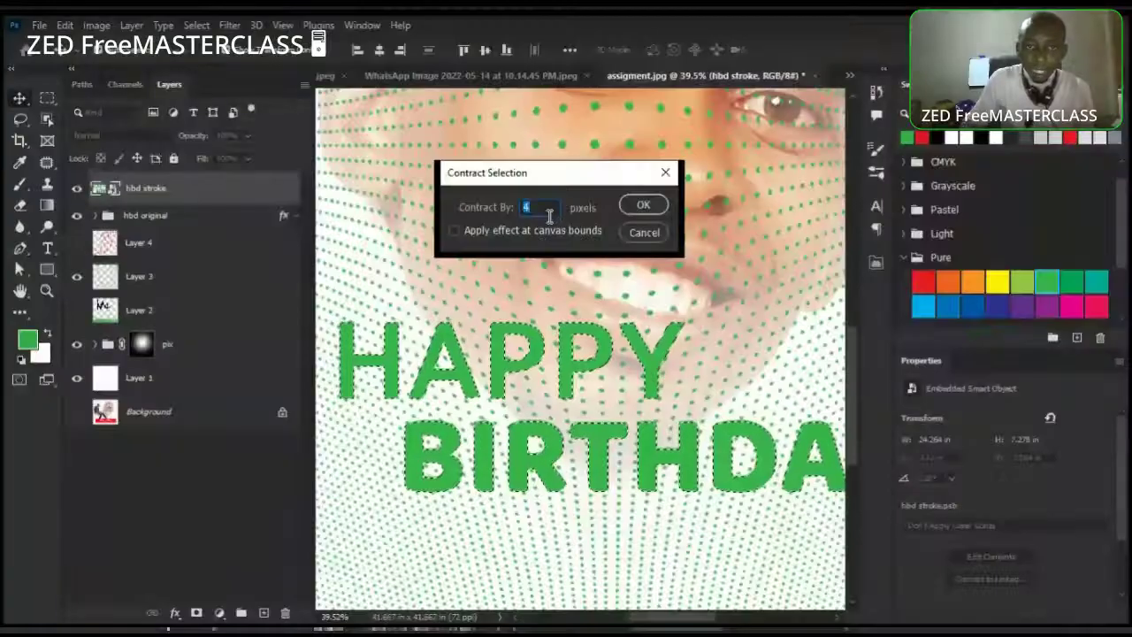
key("Up")
key("Up")
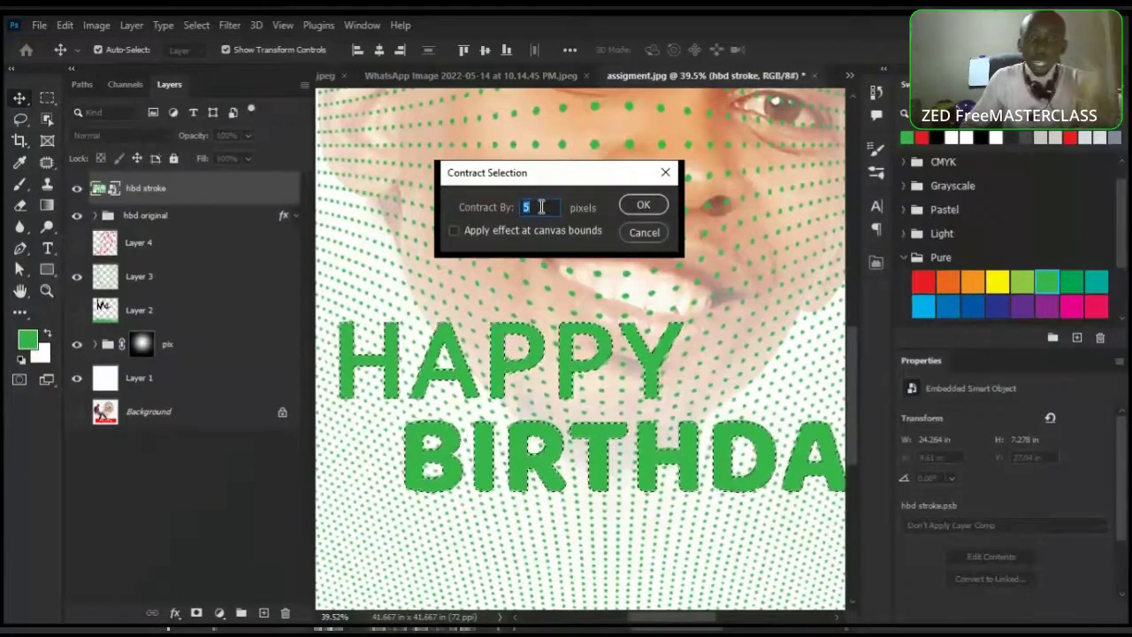
key("Down")
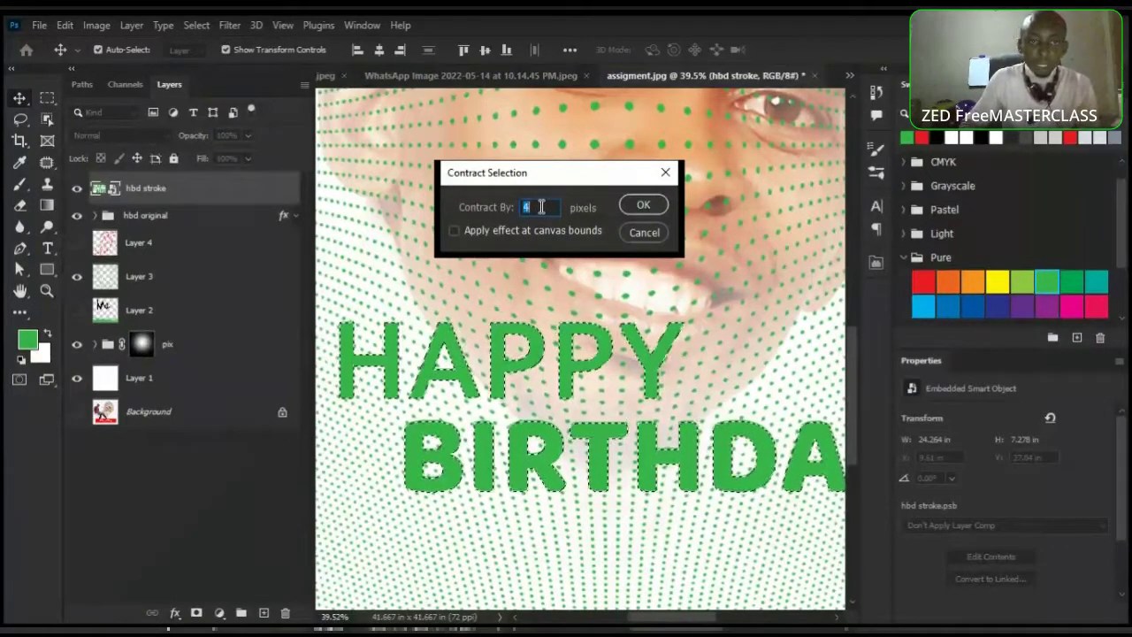
key("Down")
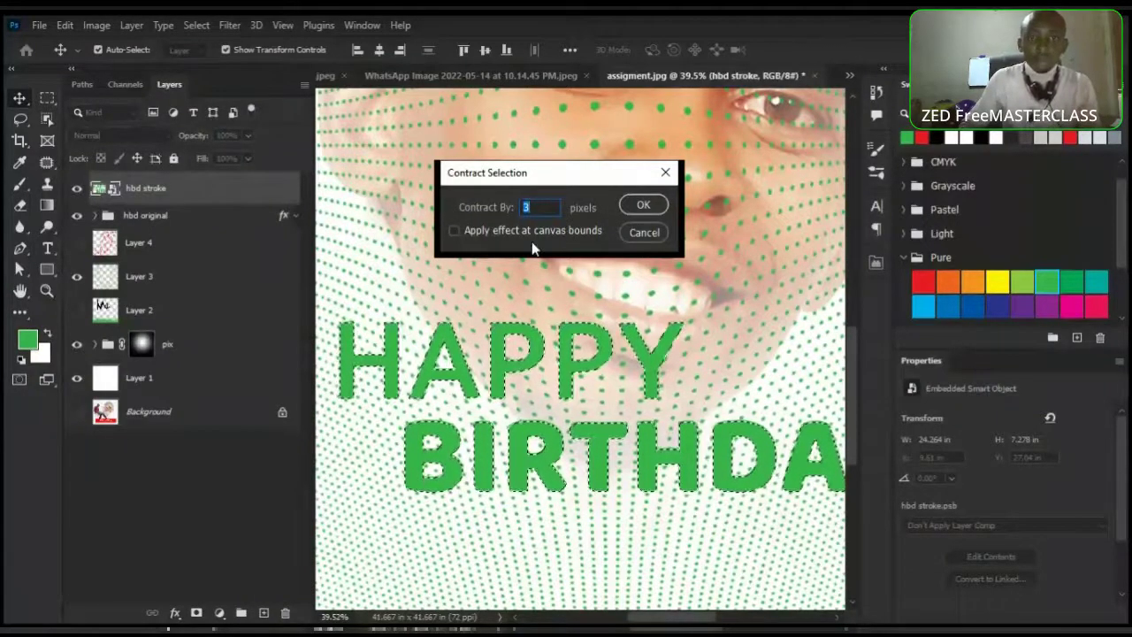
key("Up")
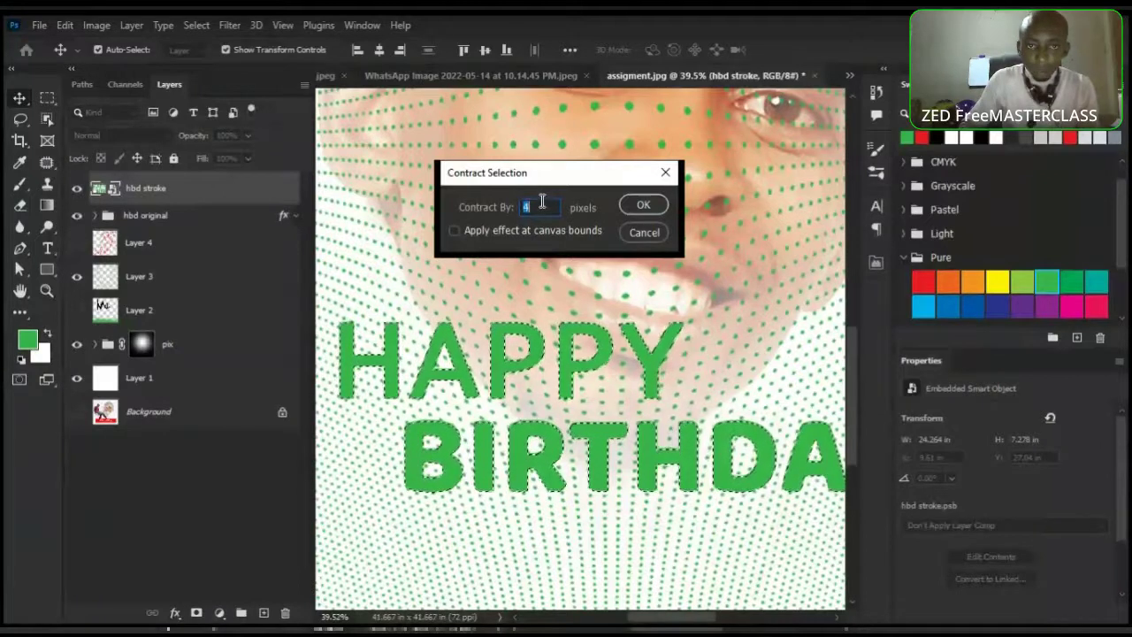
left_click(648, 206)
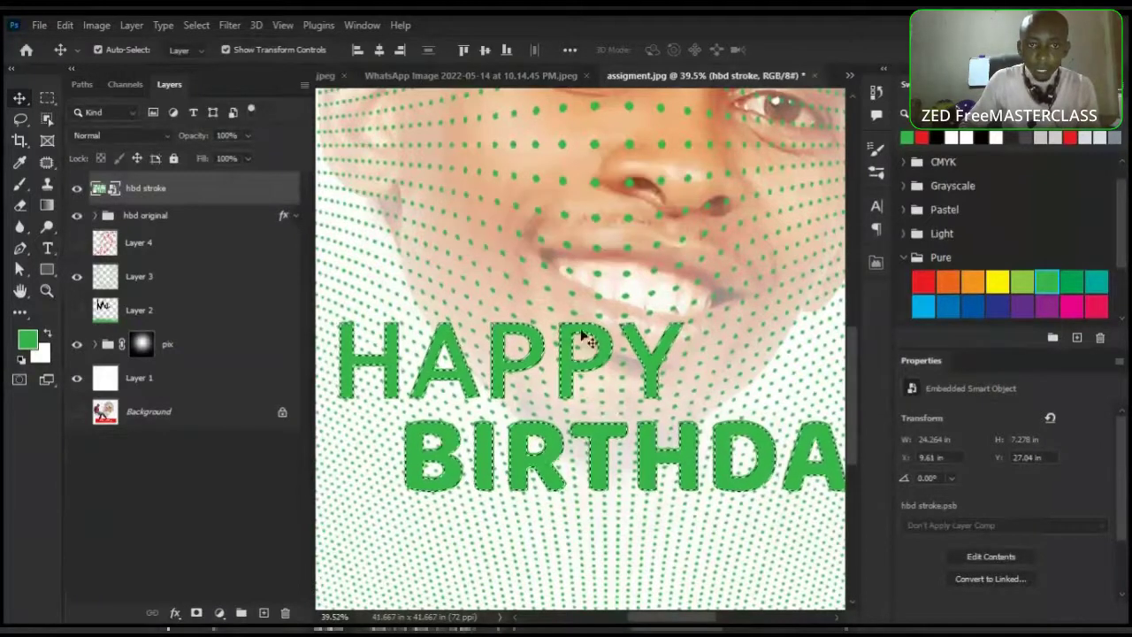
Contract the lettering selection by a further 3 pixels and check its inset along the letter edges
scroll(521, 341, "up", 1)
scroll(522, 341, "up", 4)
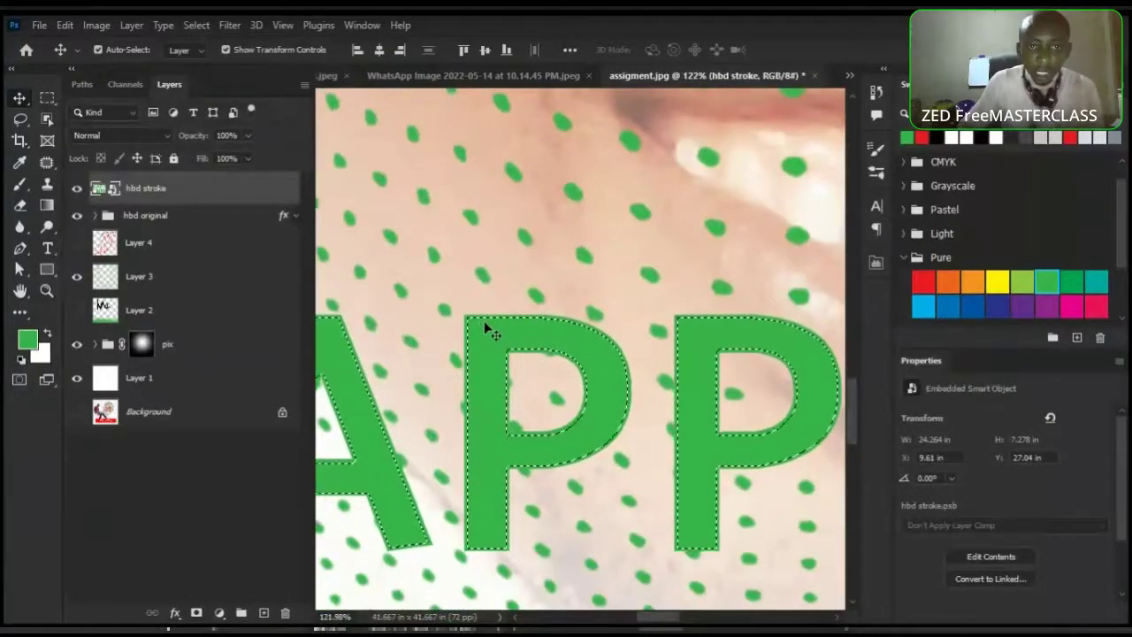
key("ctrl")
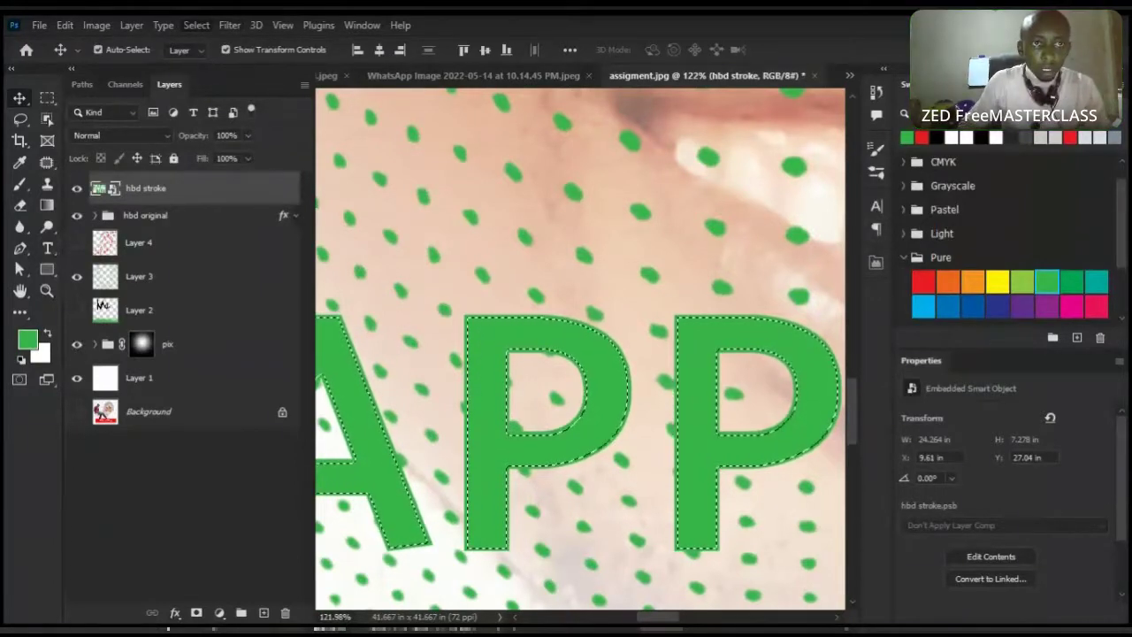
mouse_move(327, 270)
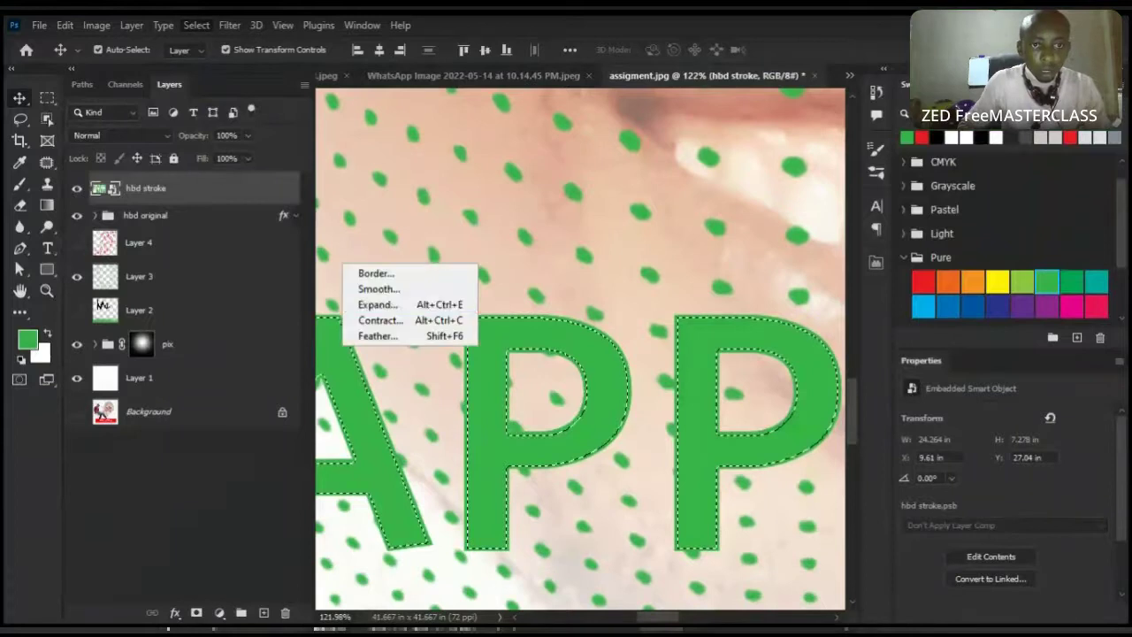
left_click(424, 326)
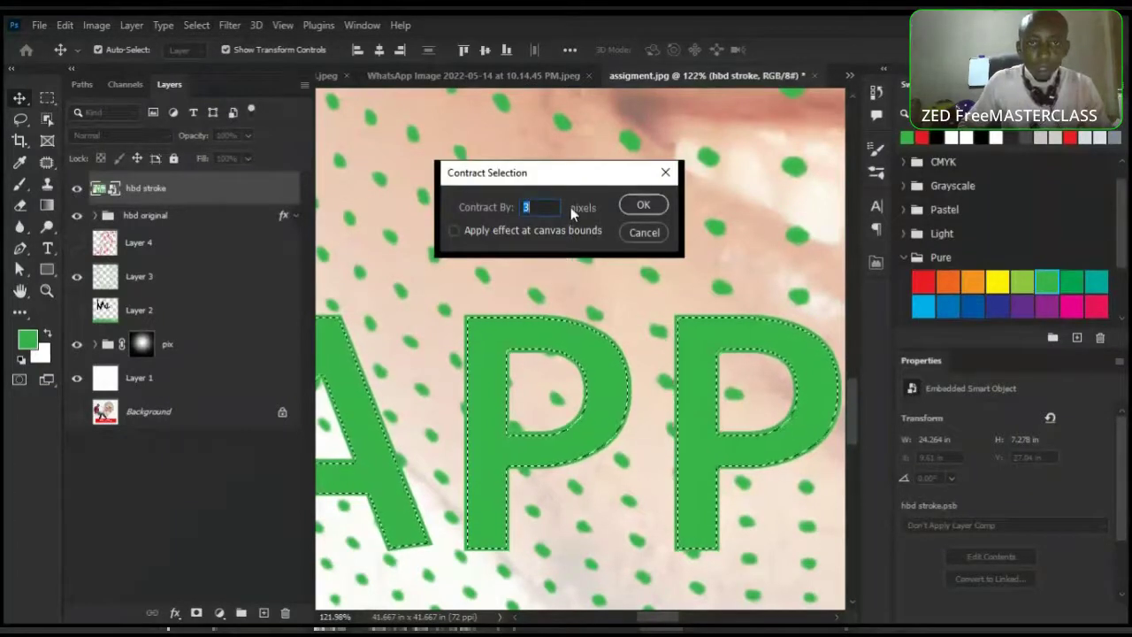
left_click(650, 205)
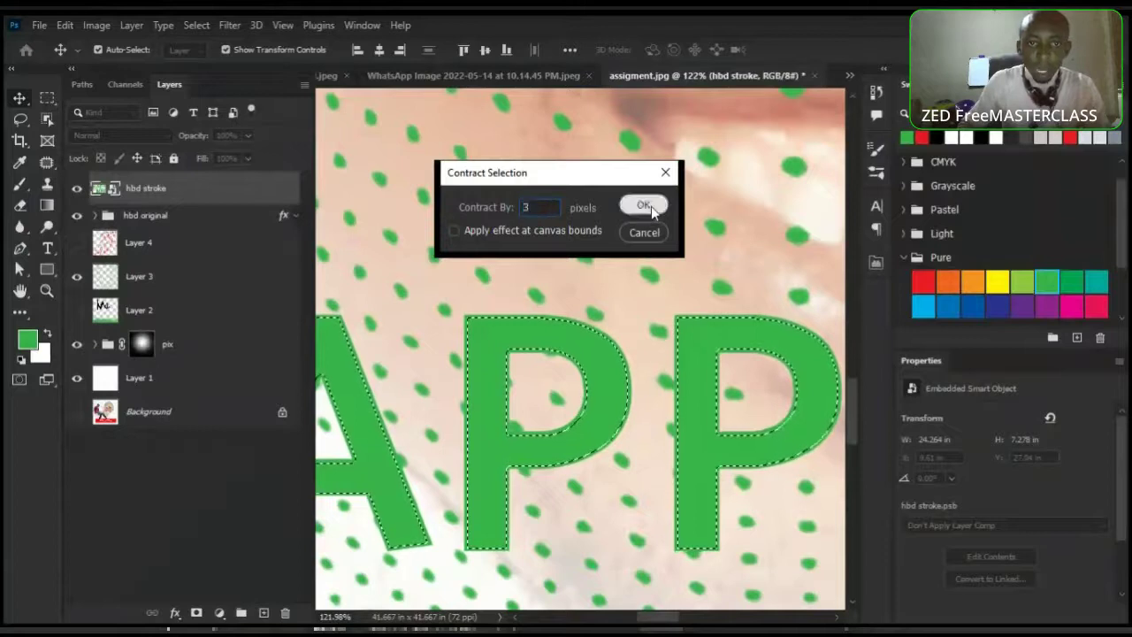
scroll(501, 331, "up", 3)
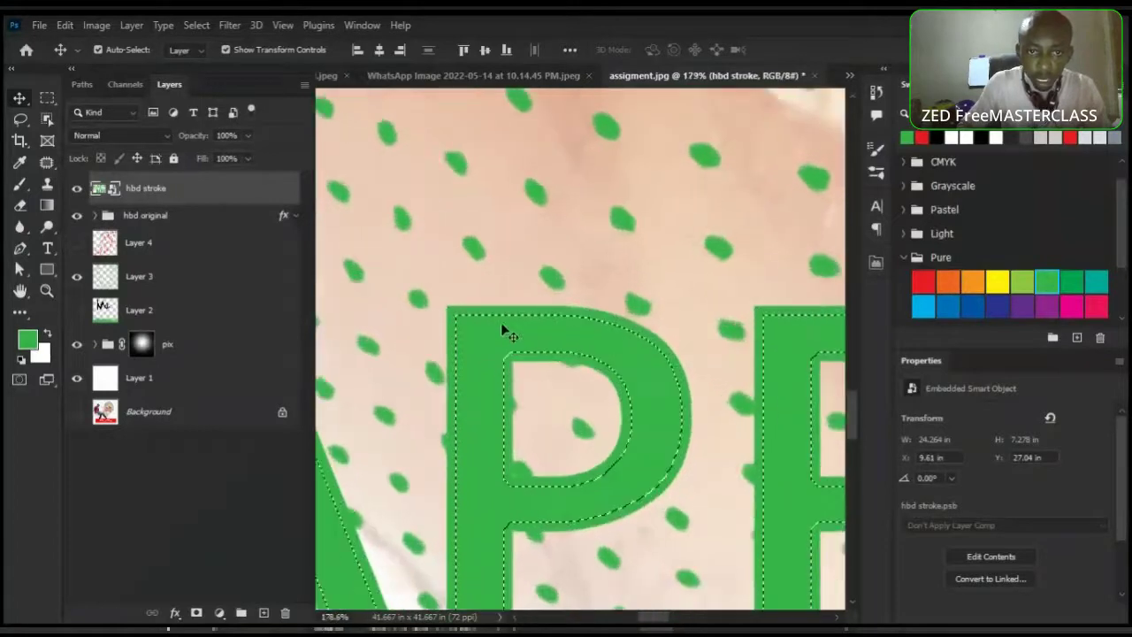
scroll(501, 331, "up", 2)
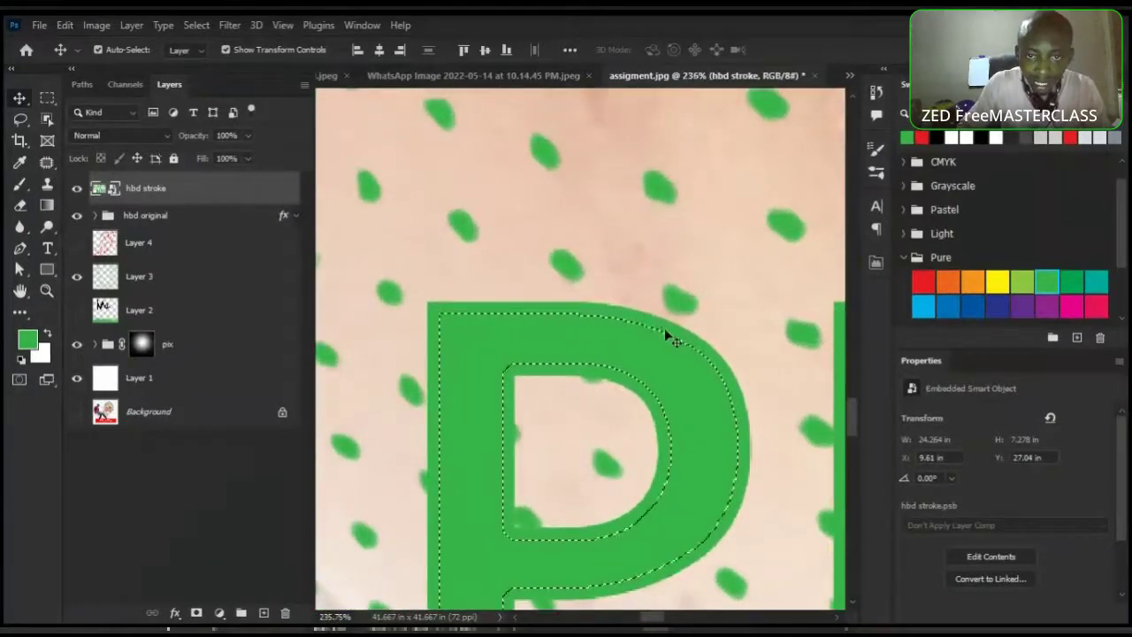
scroll(571, 347, "down", 4)
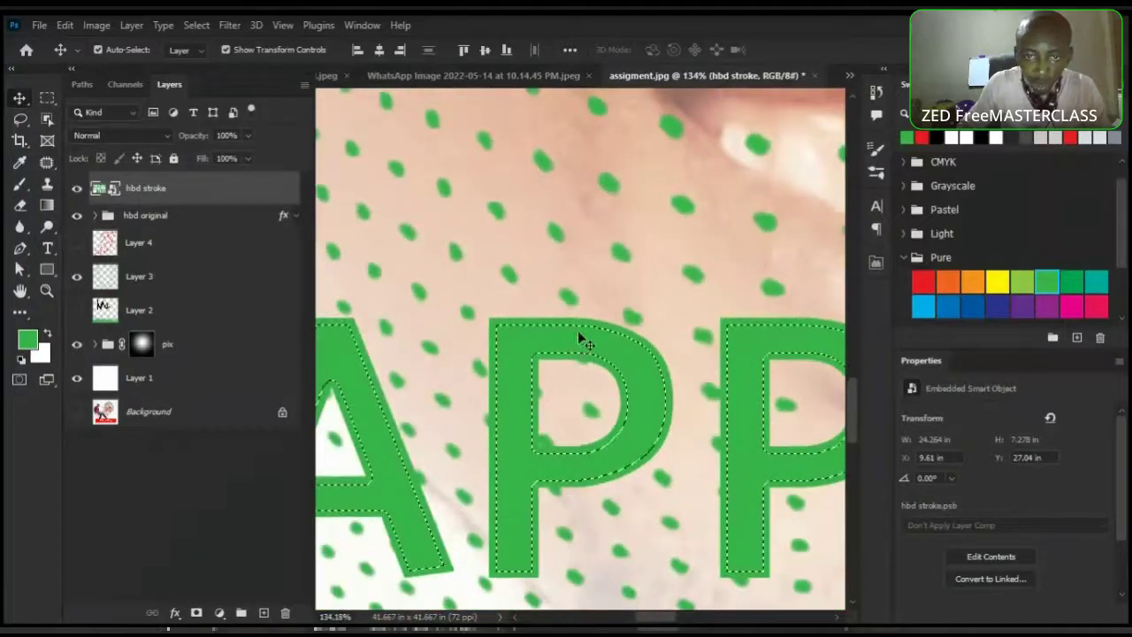
Mask out the selected letter interiors on the hbd stroke layer and hide the hbd original group
scroll(578, 331, "down", 3)
scroll(609, 384, "down", 1)
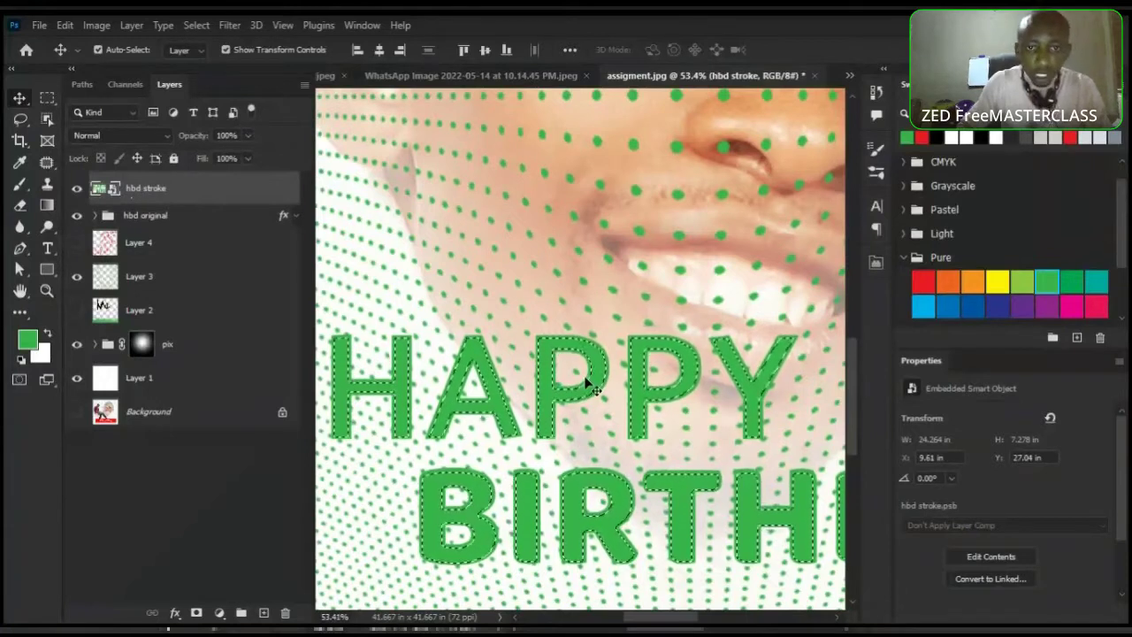
left_click(197, 613)
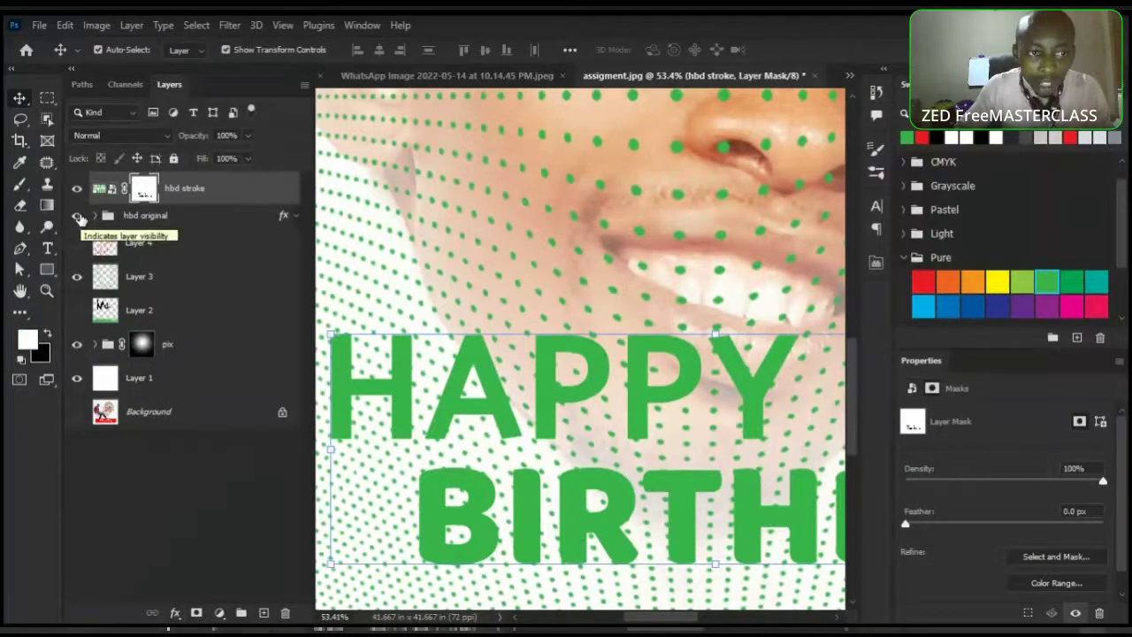
left_click(76, 217)
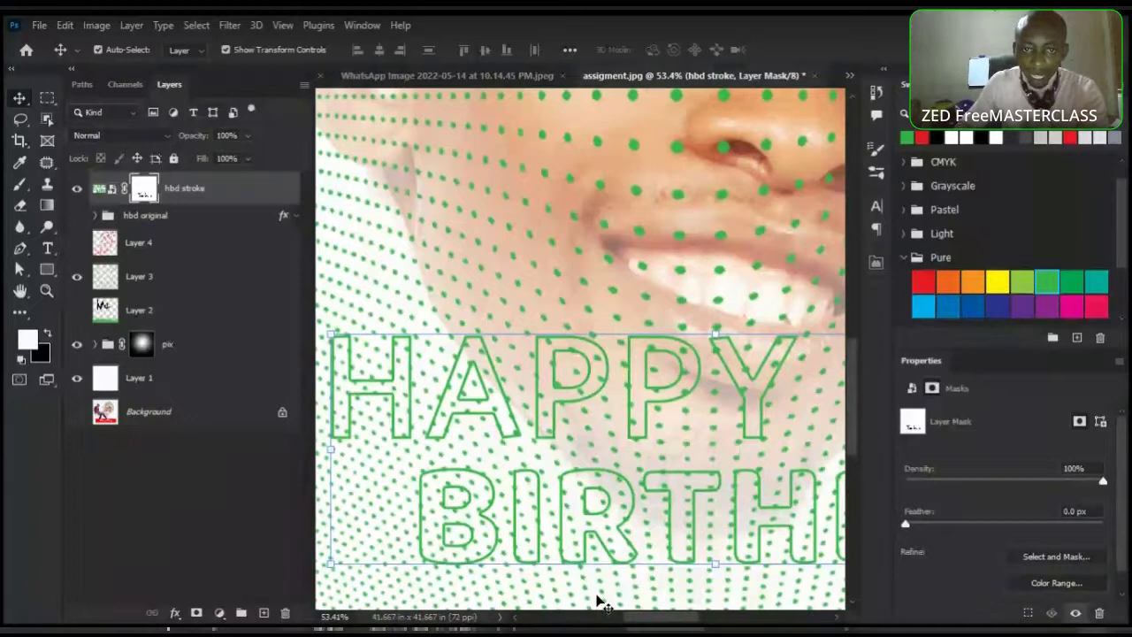
Duplicate the portrait layer in the pix group, move the copy above the group, and collapse the group
scroll(663, 465, "down", 3)
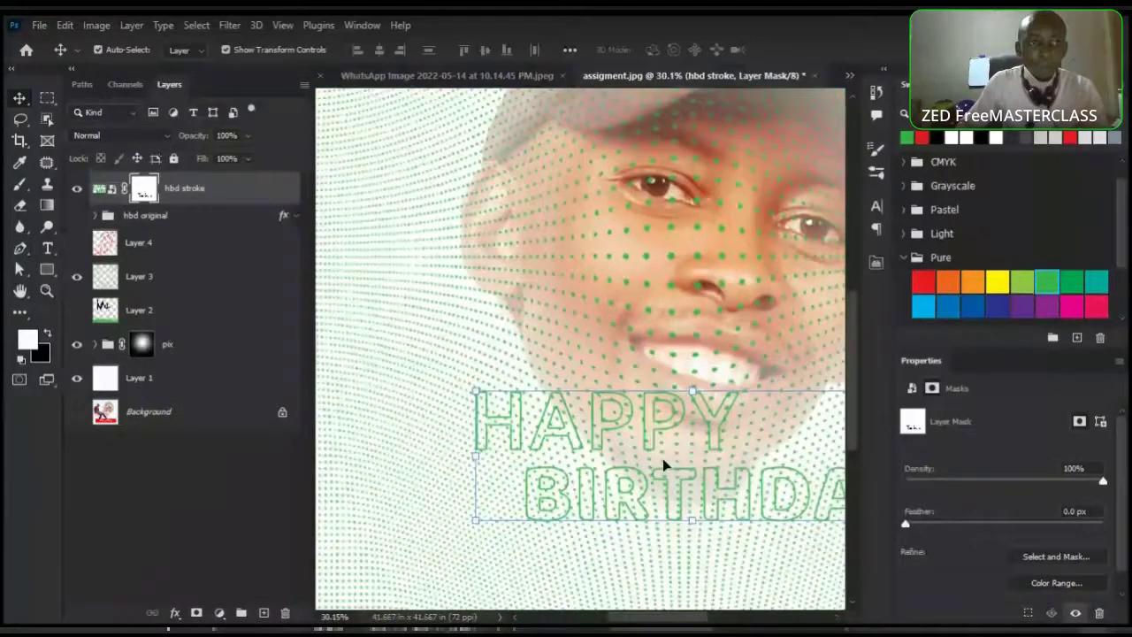
scroll(662, 458, "down", 2)
left_click(95, 344)
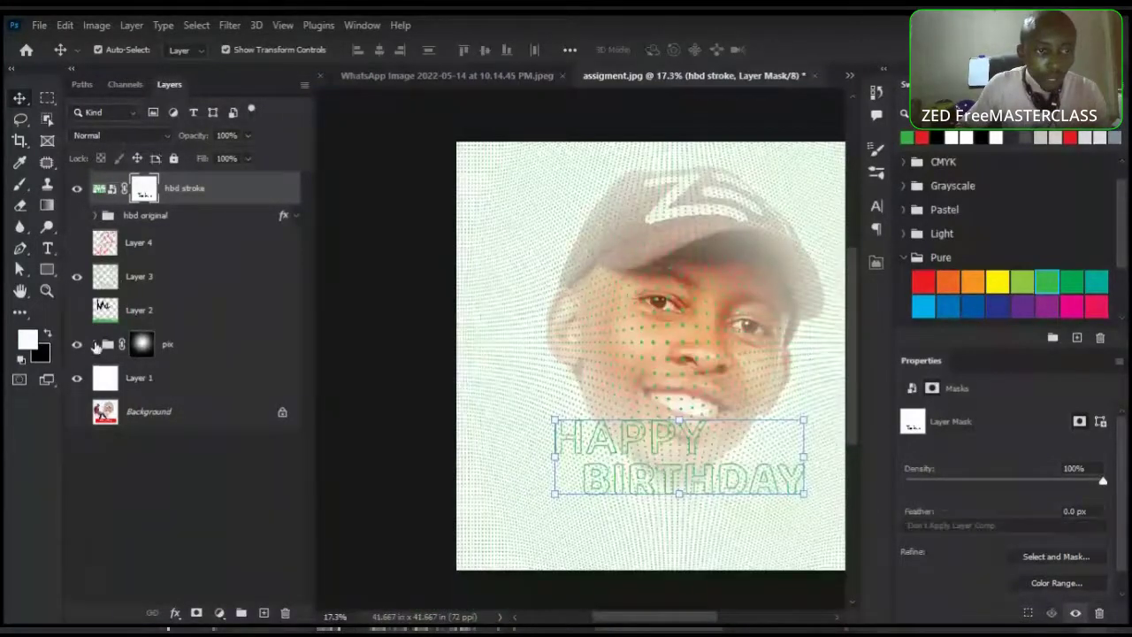
left_click(119, 380)
key("ctrl")
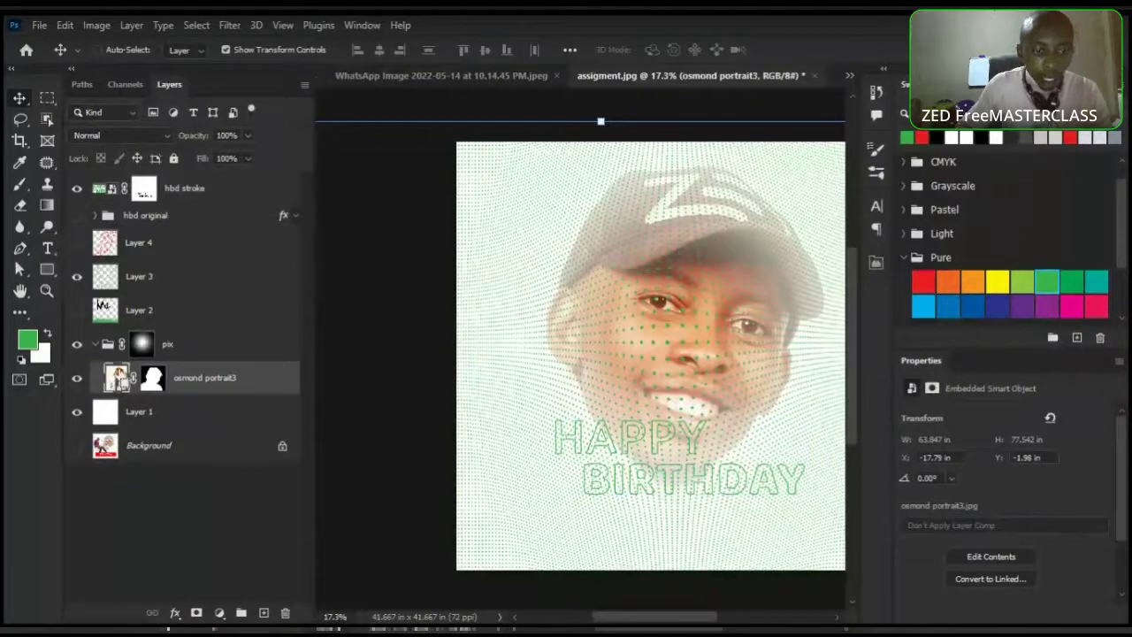
key("ctrl+j")
left_click_drag(118, 380, 128, 341)
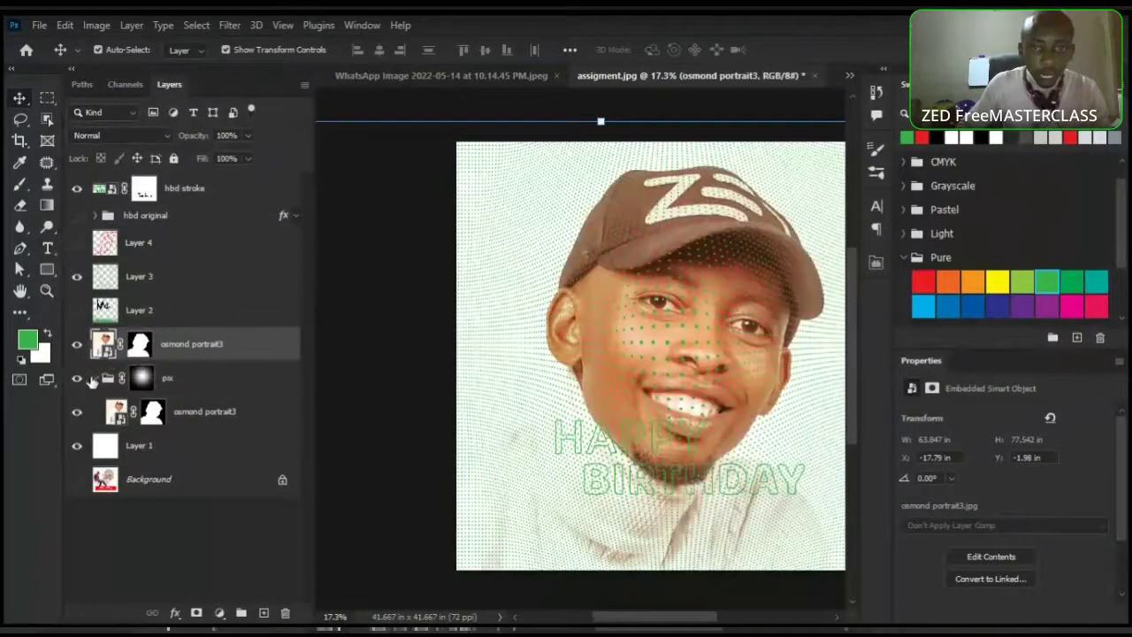
left_click(95, 378)
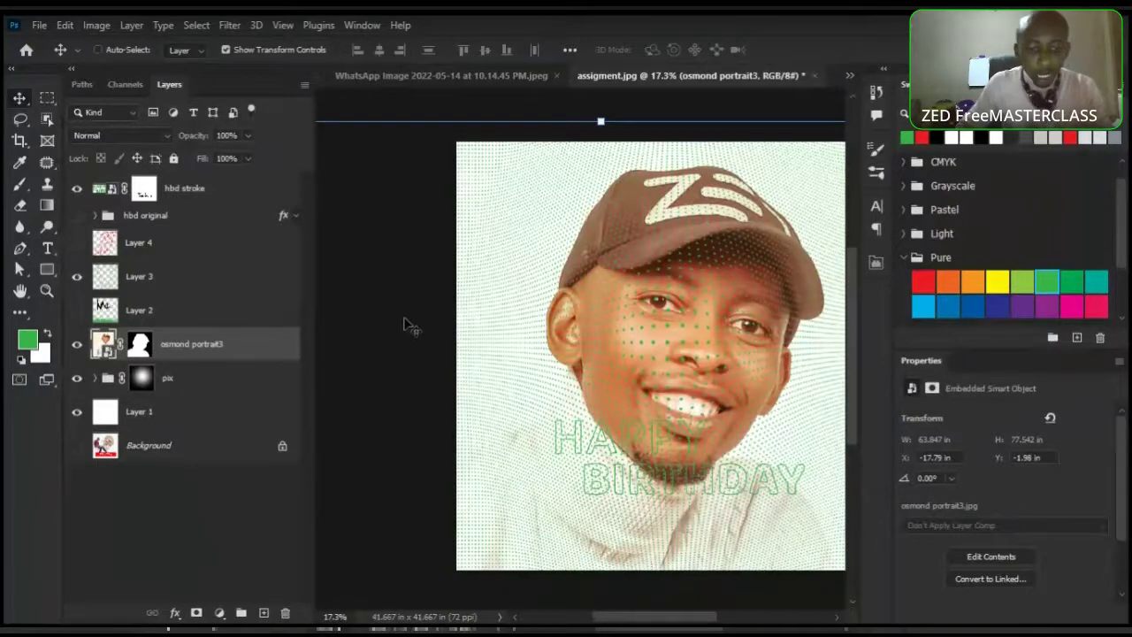
Scale the duplicate portrait to about 36.31% and place it over the lower-left part of the artwork
key("ctrl+t")
key("ctrl+0")
left_click_drag(787, 190, 649, 290)
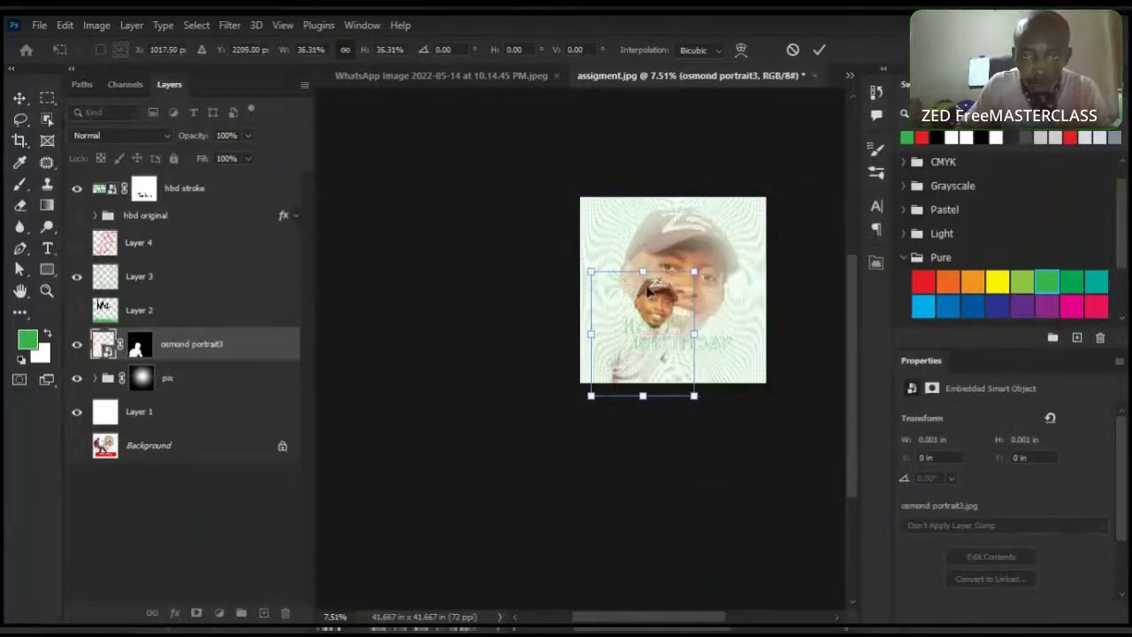
key("ctrl+0")
key("Return")
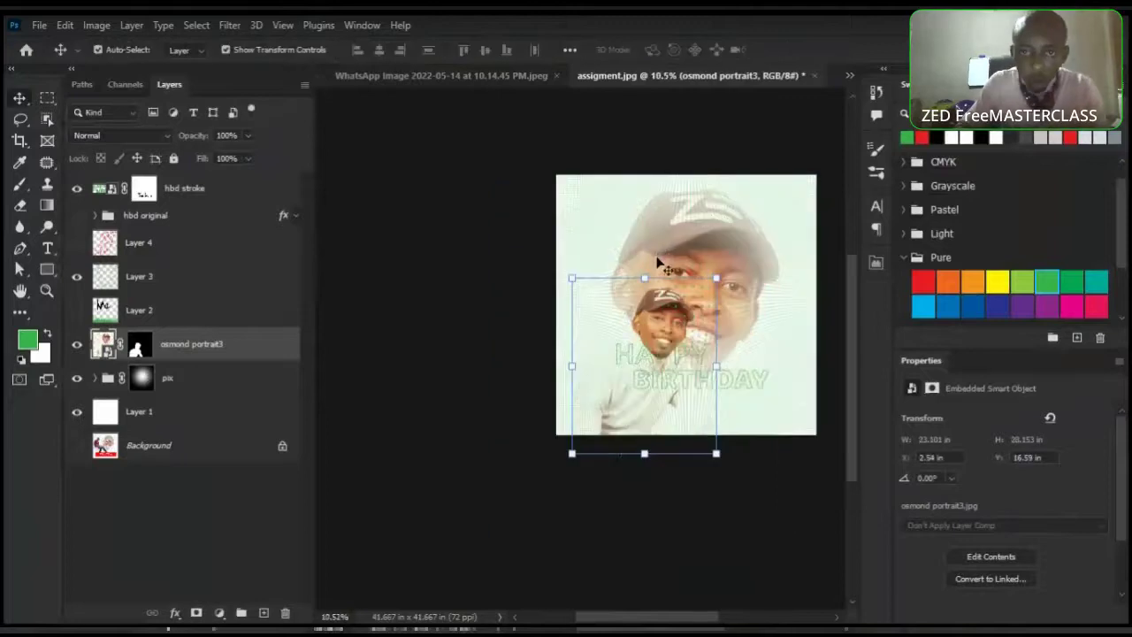
Lower the pix group's opacity to 57% and reselect the smaller portrait layer
scroll(663, 258, "up", 3)
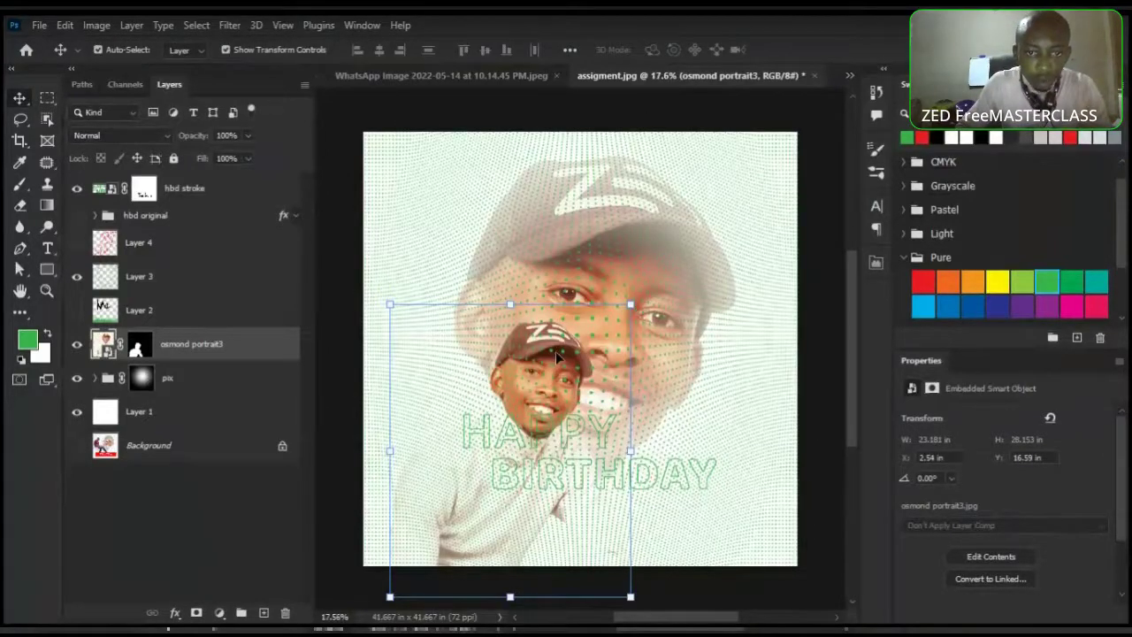
left_click(159, 387)
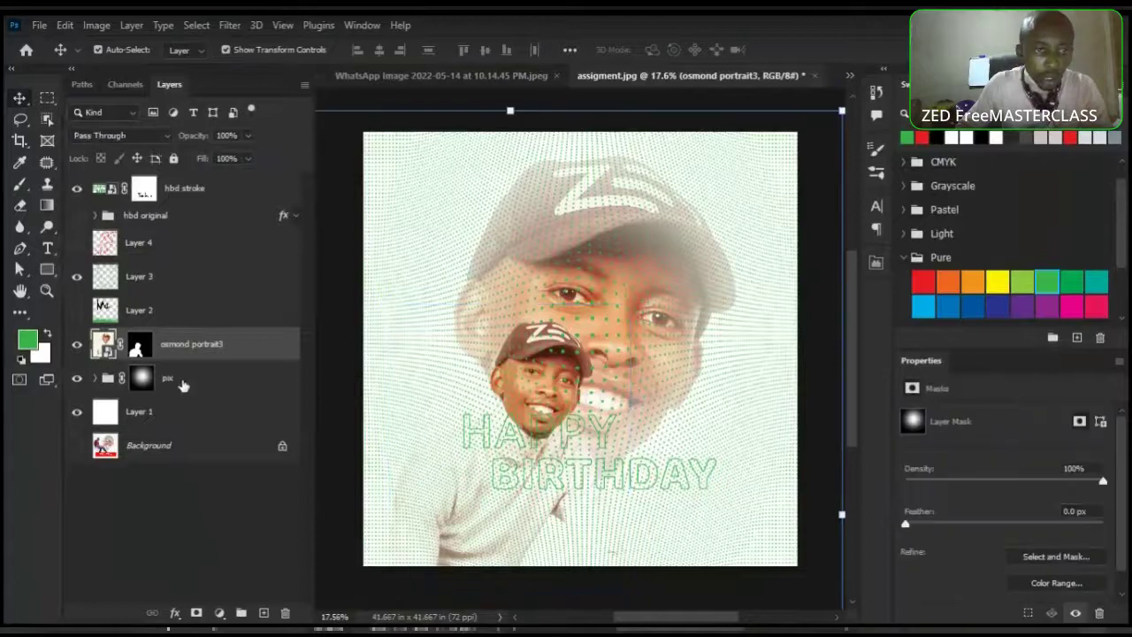
mouse_move(193, 142)
left_mouse_down()
mouse_move(159, 142)
mouse_move(188, 141)
left_mouse_up()
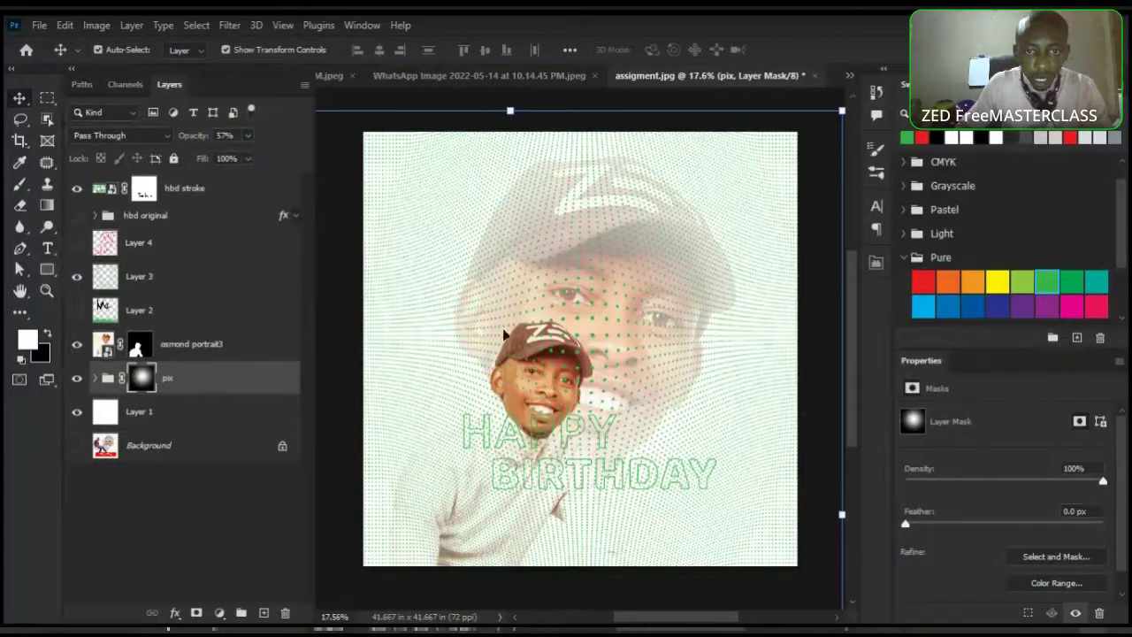
left_click(123, 349)
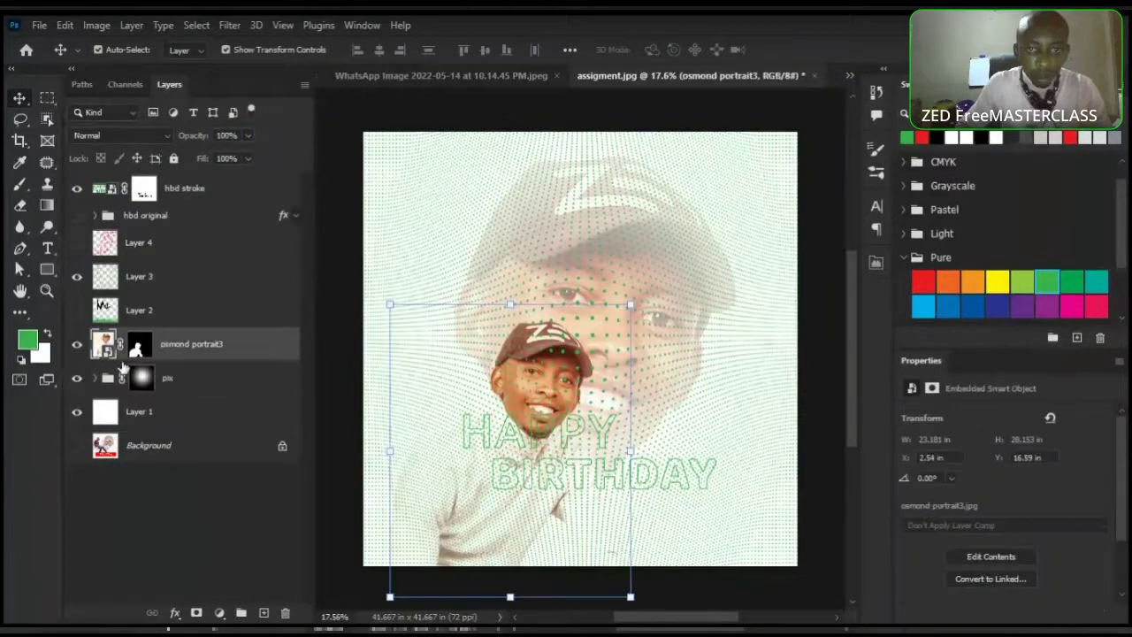
Enlarge the smaller portrait to about 118.36% and align it with the lower-left corner of the canvas
key("ctrl+t")
left_click_drag(635, 308, 675, 251)
left_click_drag(554, 320, 529, 305)
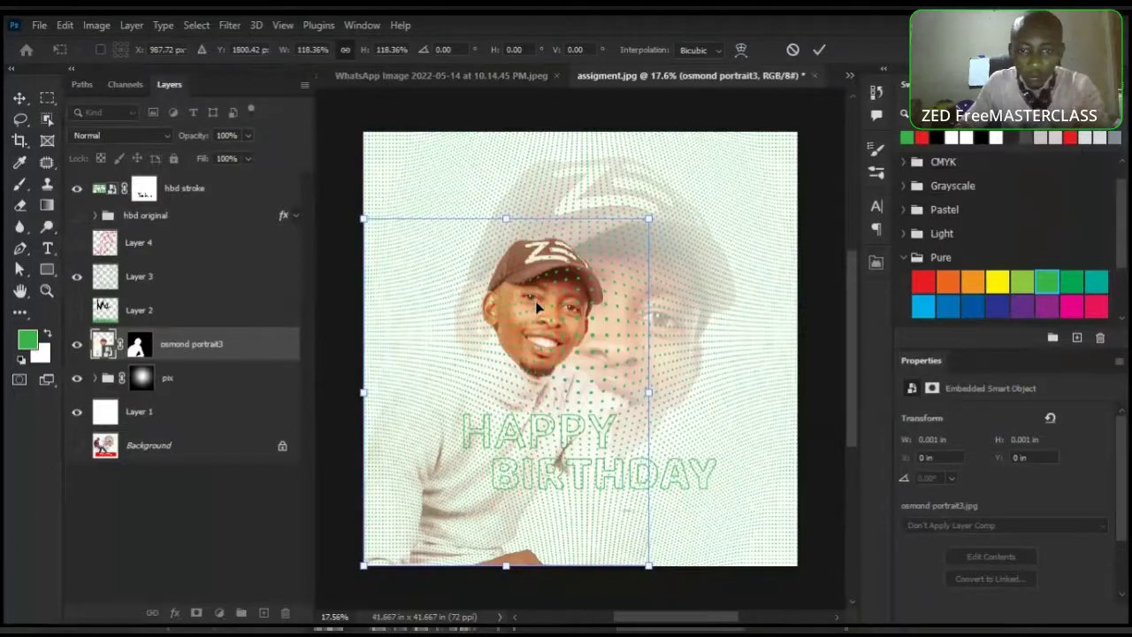
key("Return")
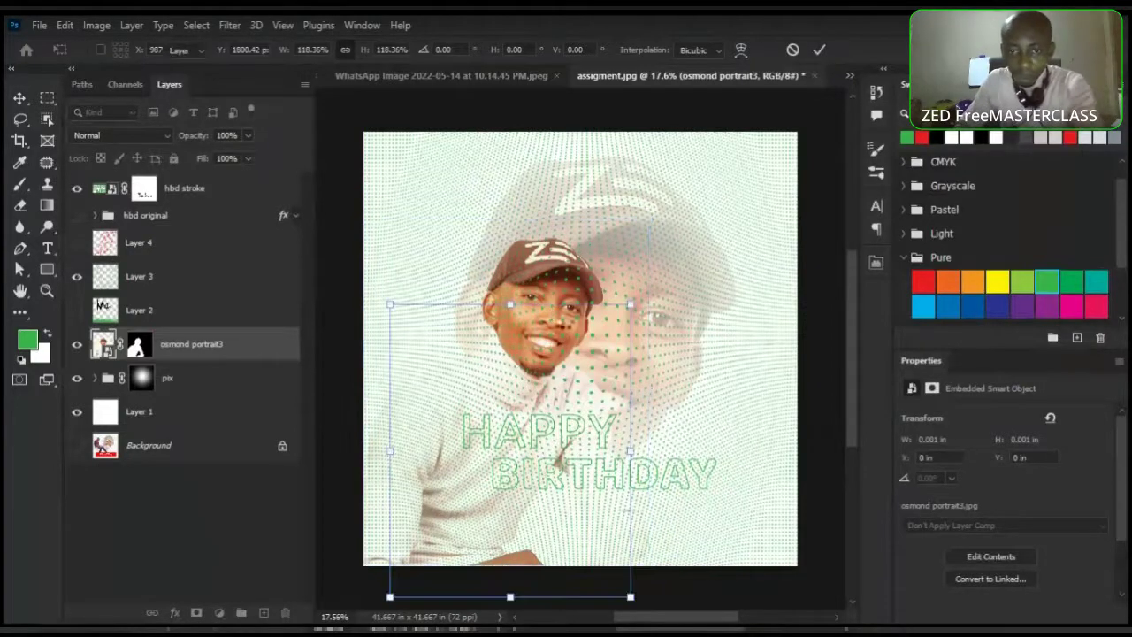
scroll(663, 501, "up", 2)
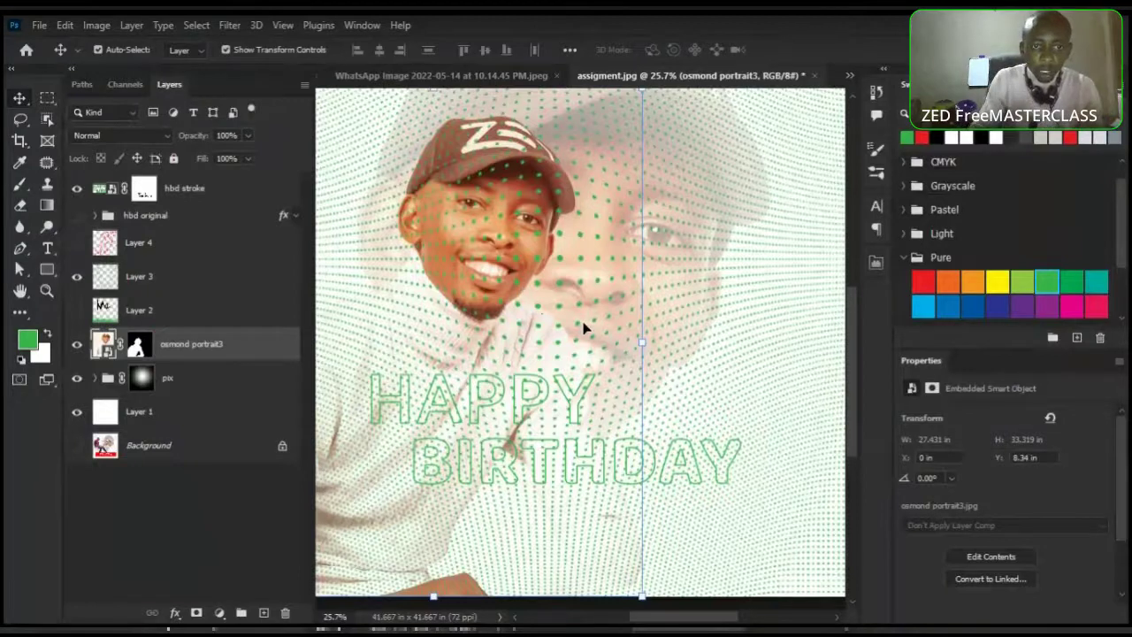
Examine the orange birthday reference flyer, then compare the assigment.jpg lettering with the hbd original group shown and hidden
left_click(485, 73)
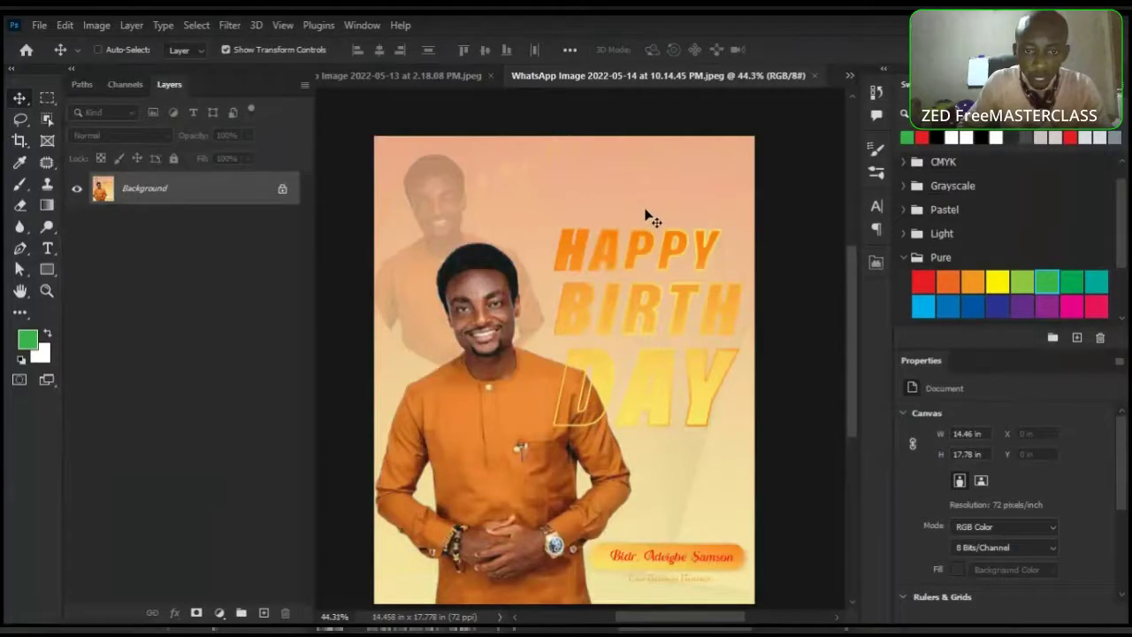
key("ctrl+Tab")
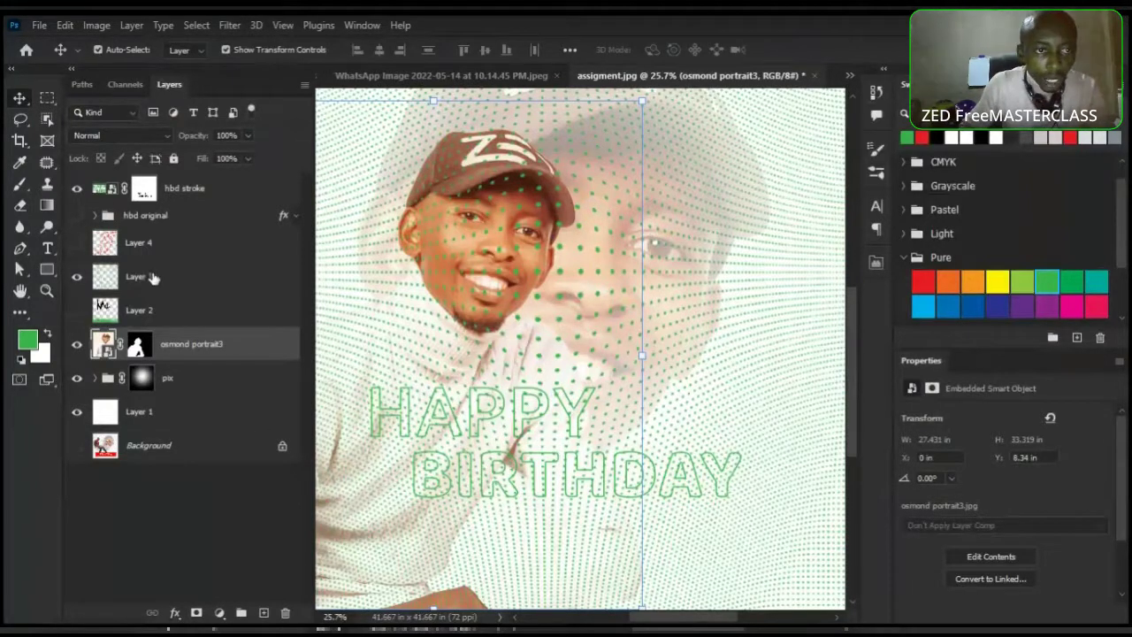
left_click(77, 215)
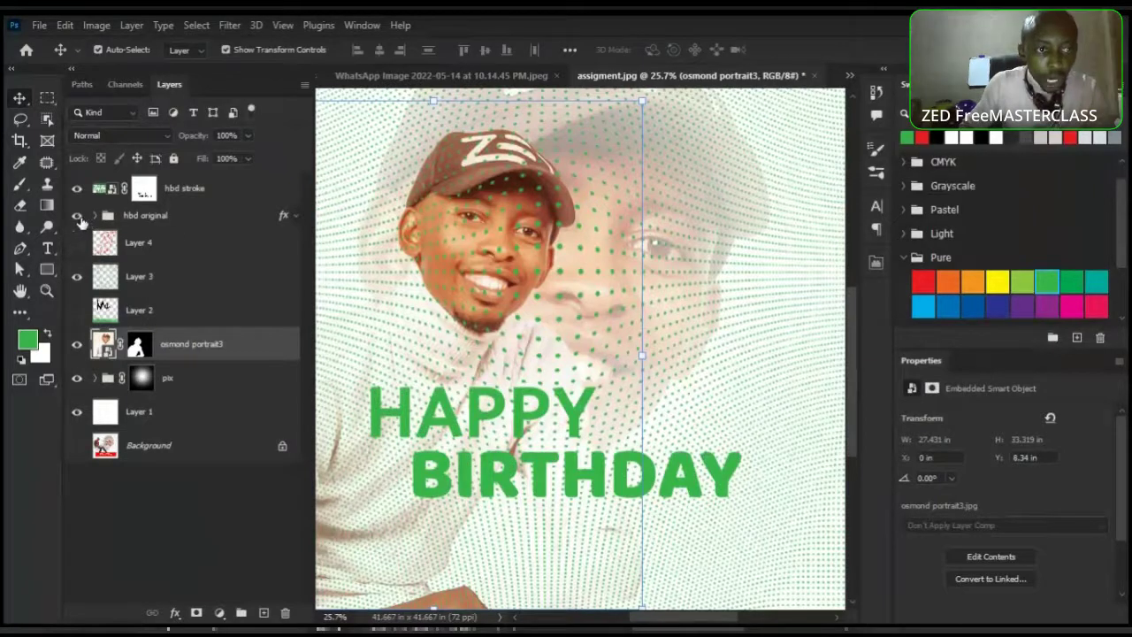
left_click(77, 217)
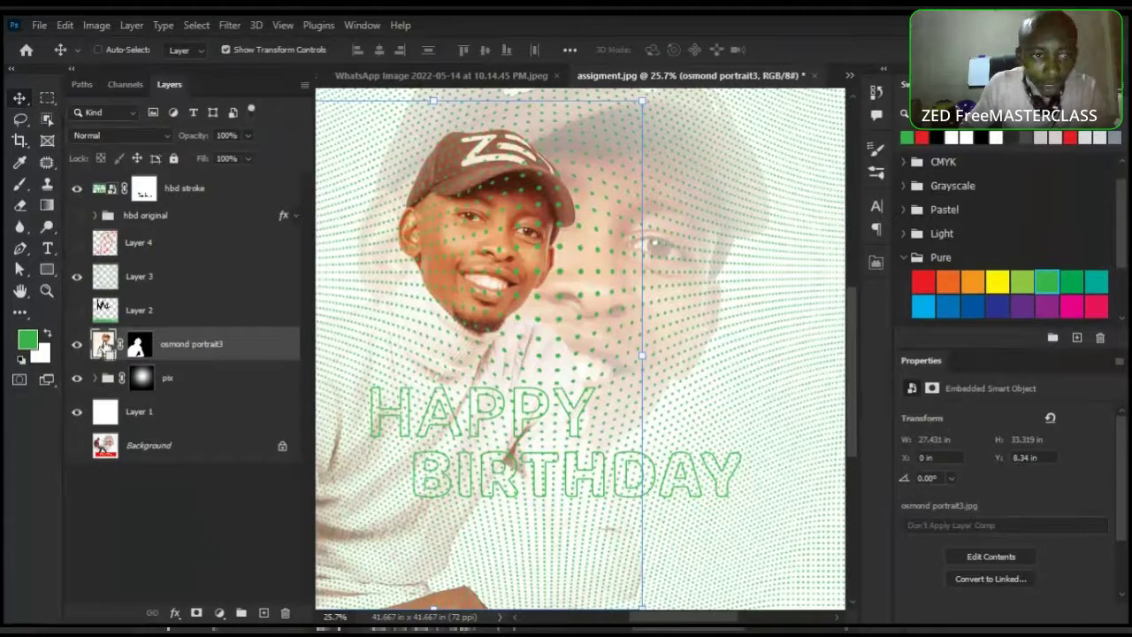
Show the hbd original group and add a blank white layer mask to it
left_click(104, 345, "ctrl")
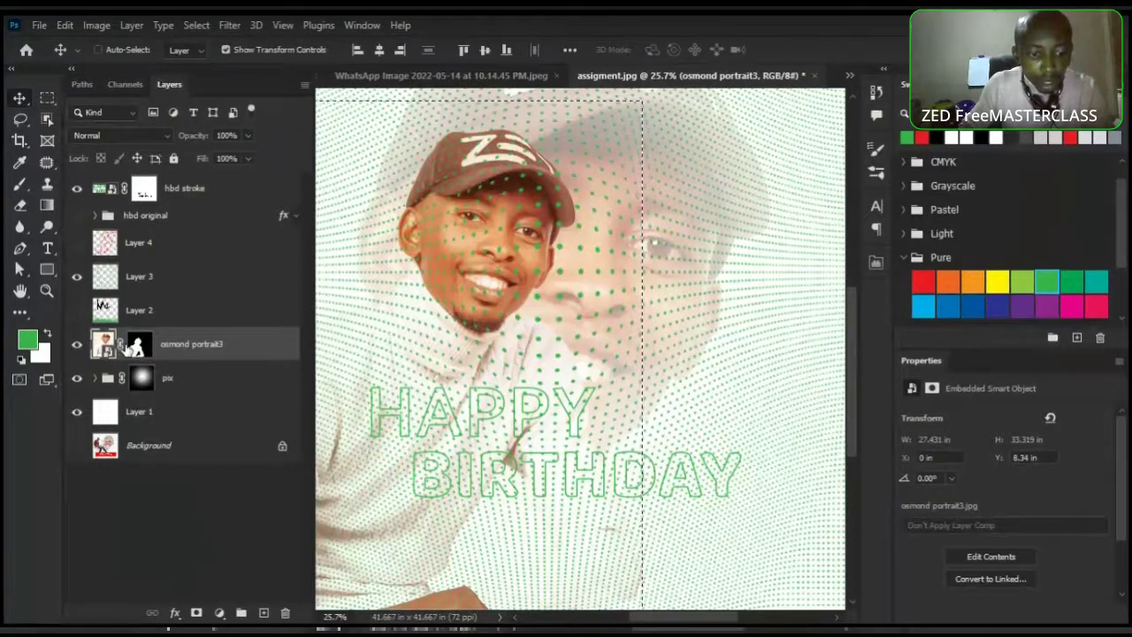
left_click(137, 350, "ctrl")
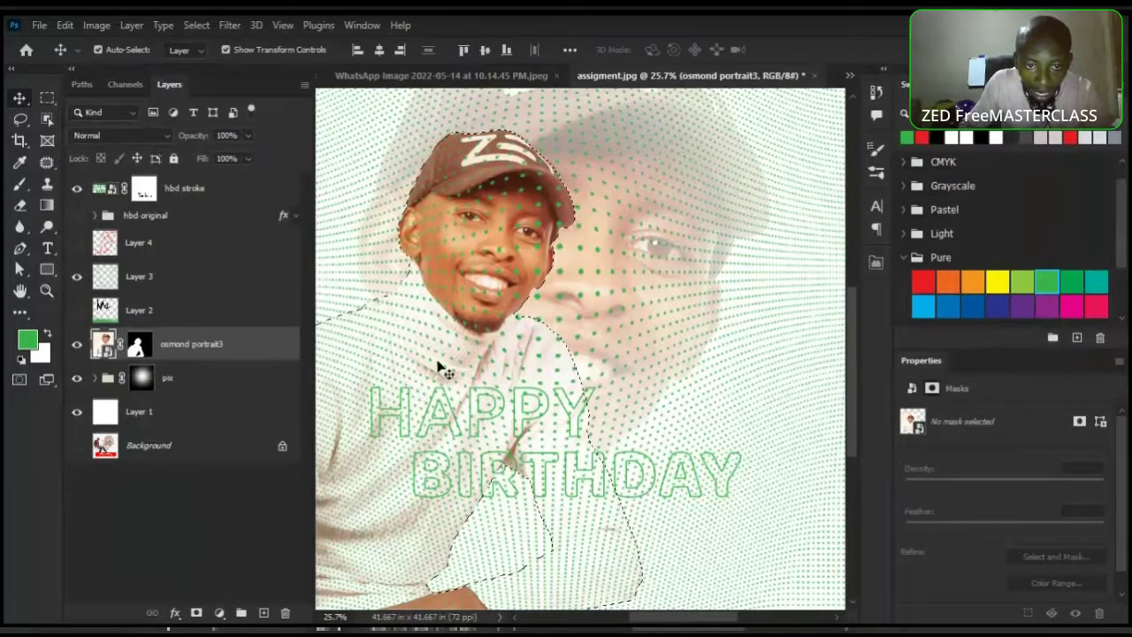
left_click(153, 221)
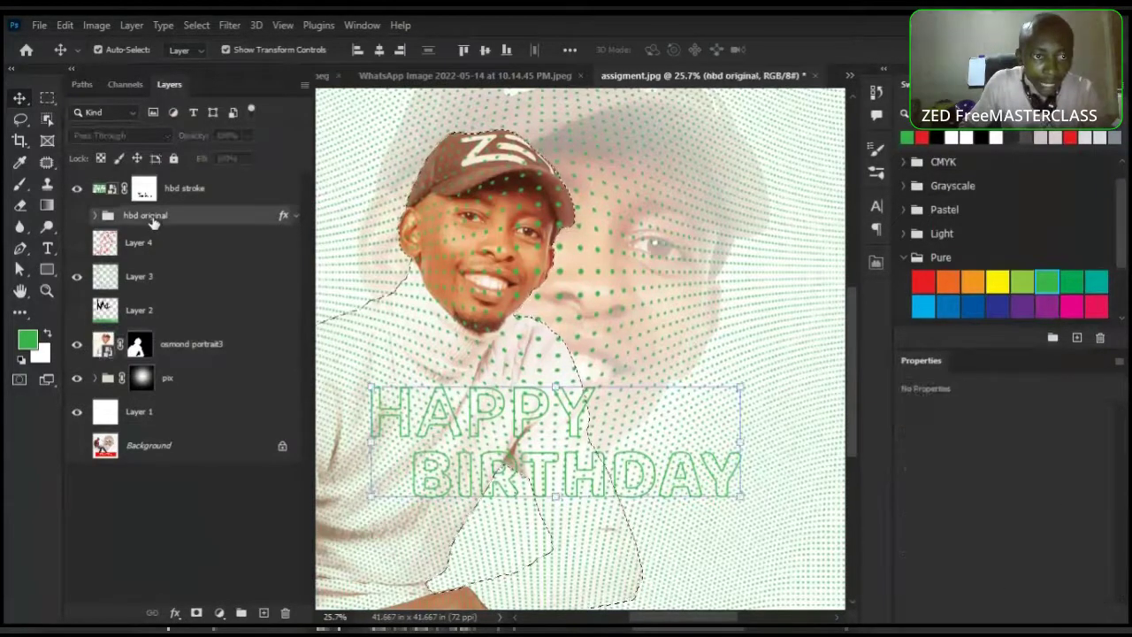
left_click(77, 216)
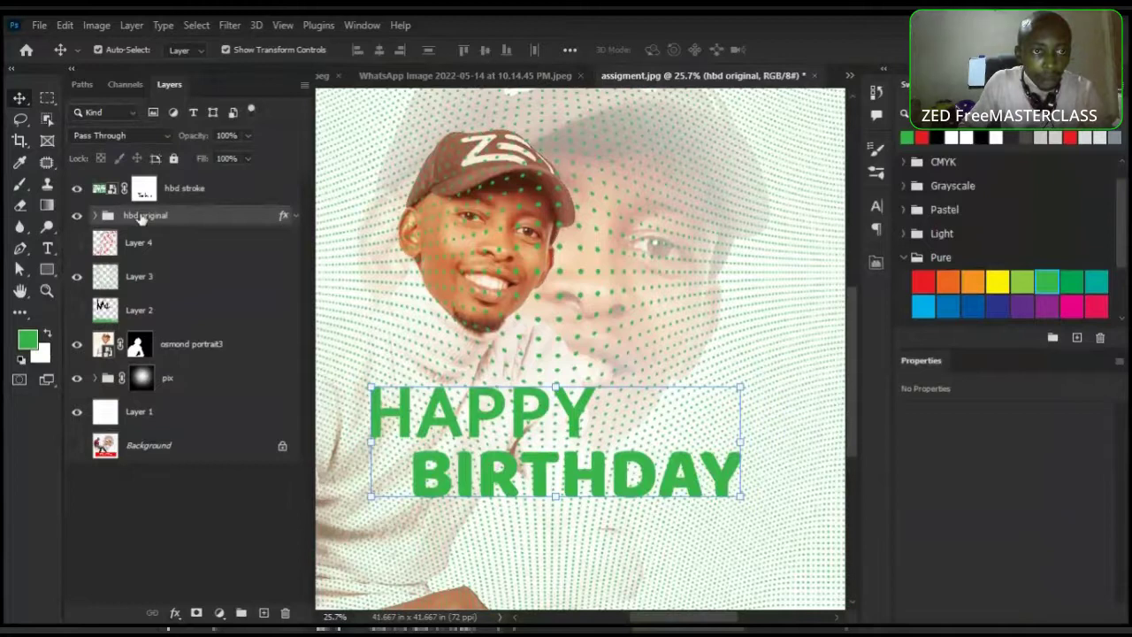
left_click(198, 614)
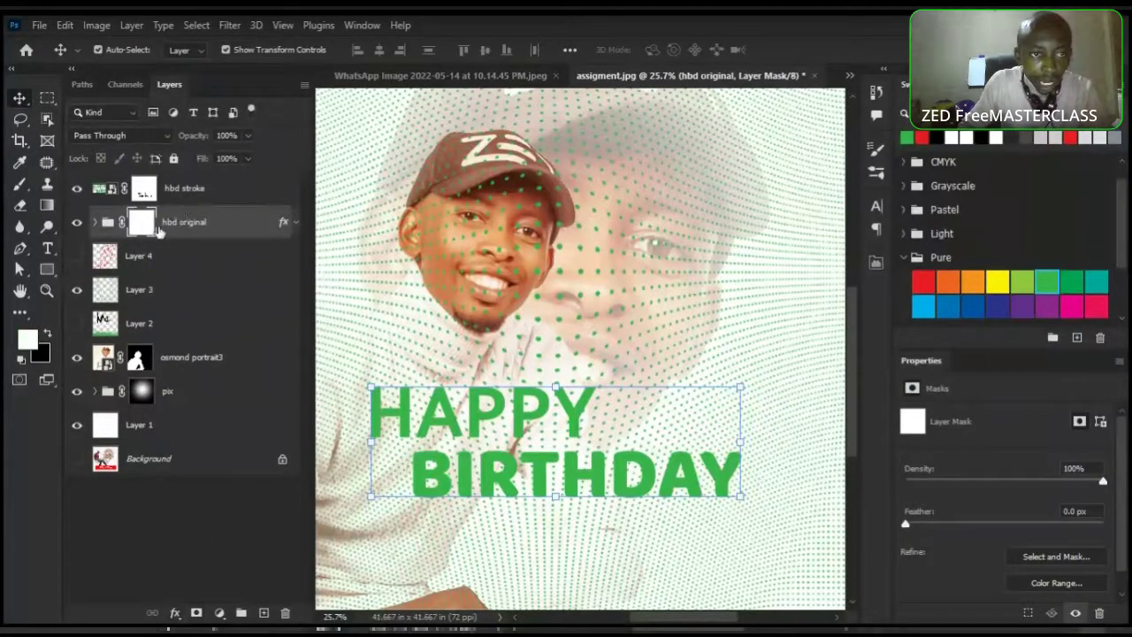
Load the smaller portrait's mask outline as a selection, keeping the hbd original mask active
left_click(137, 358, "ctrl")
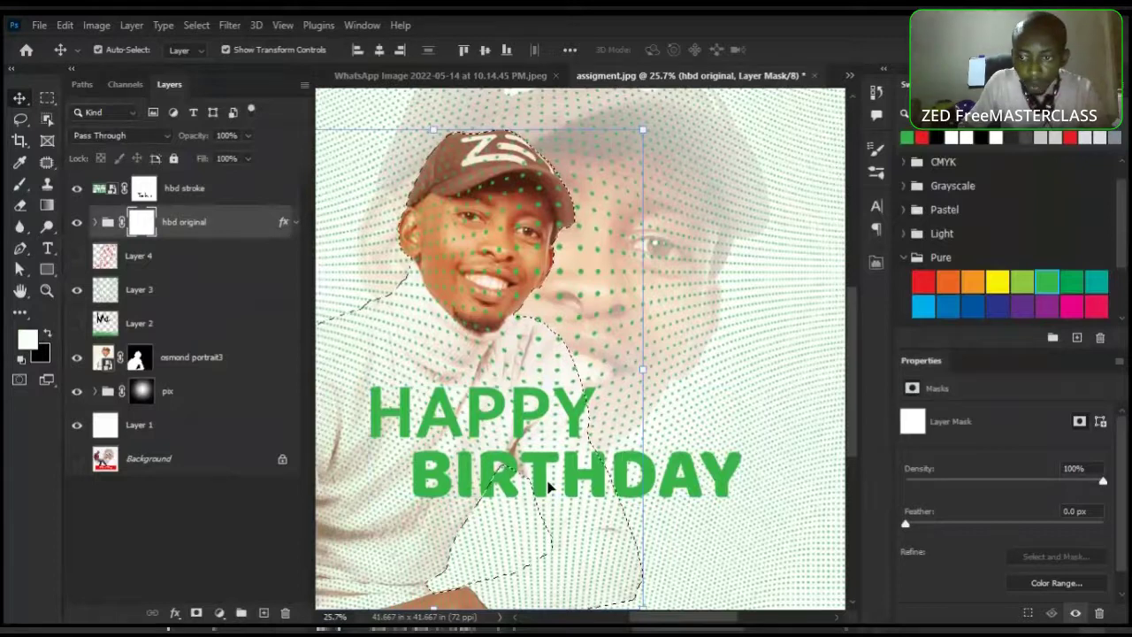
scroll(540, 460, "up", 3)
scroll(508, 455, "down", 2)
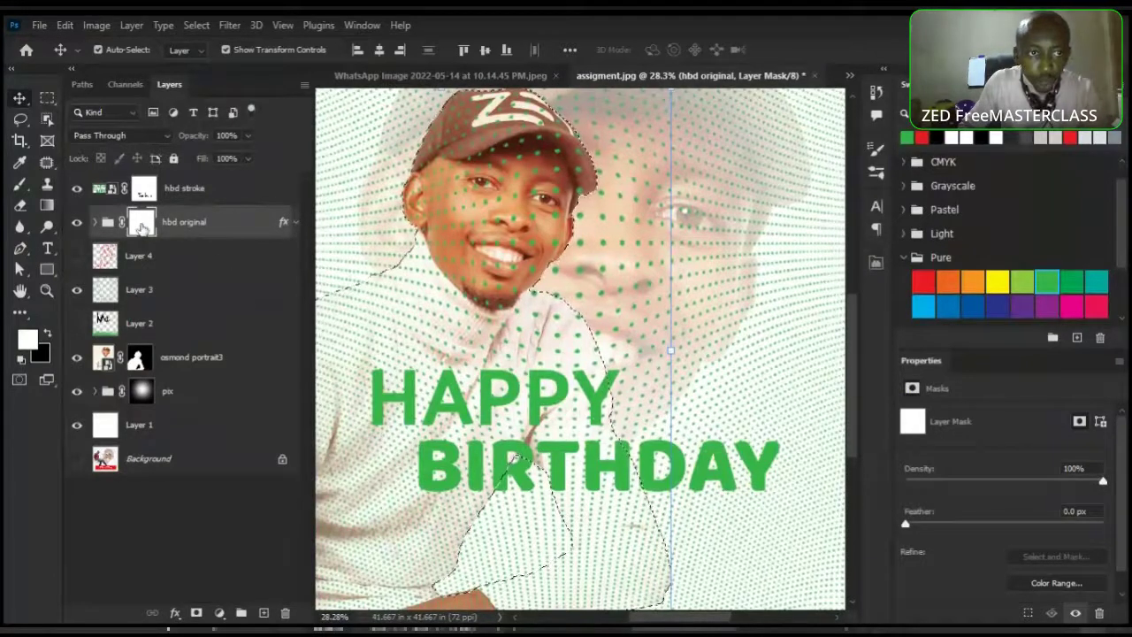
Set the Brush to the round tip with 80% hardness and a size of 250 px
key("b")
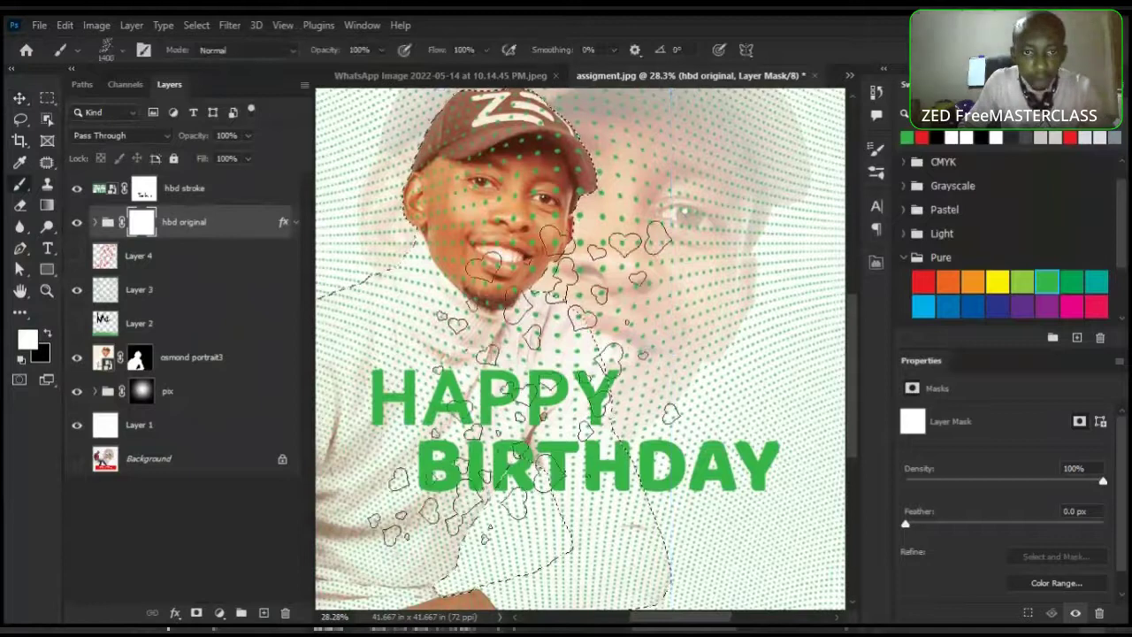
right_click(530, 372)
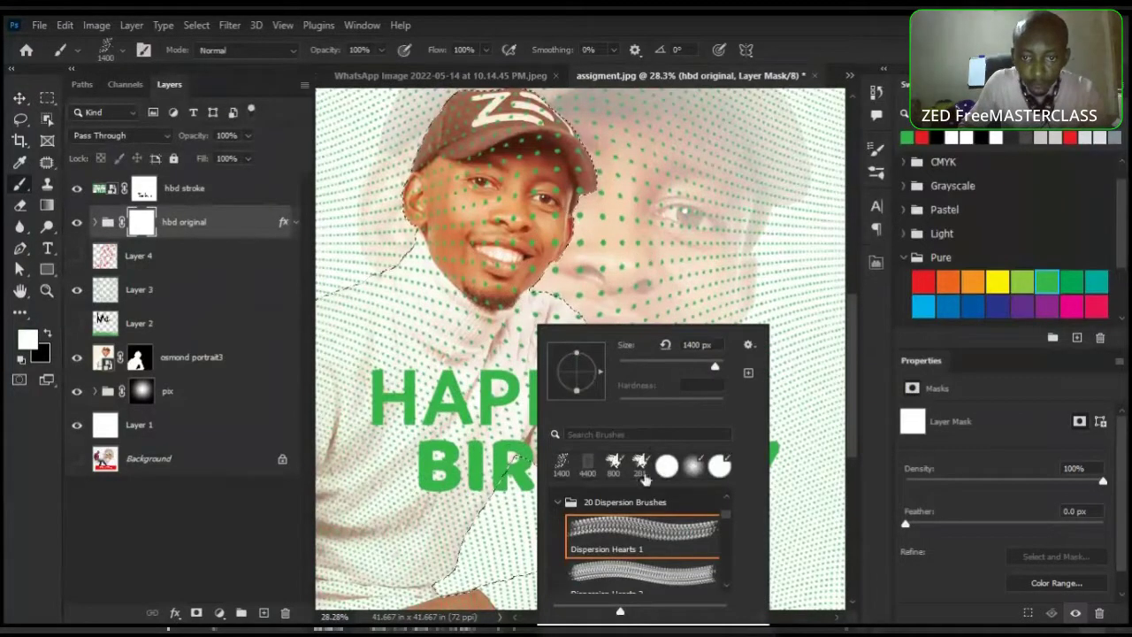
left_click(667, 466)
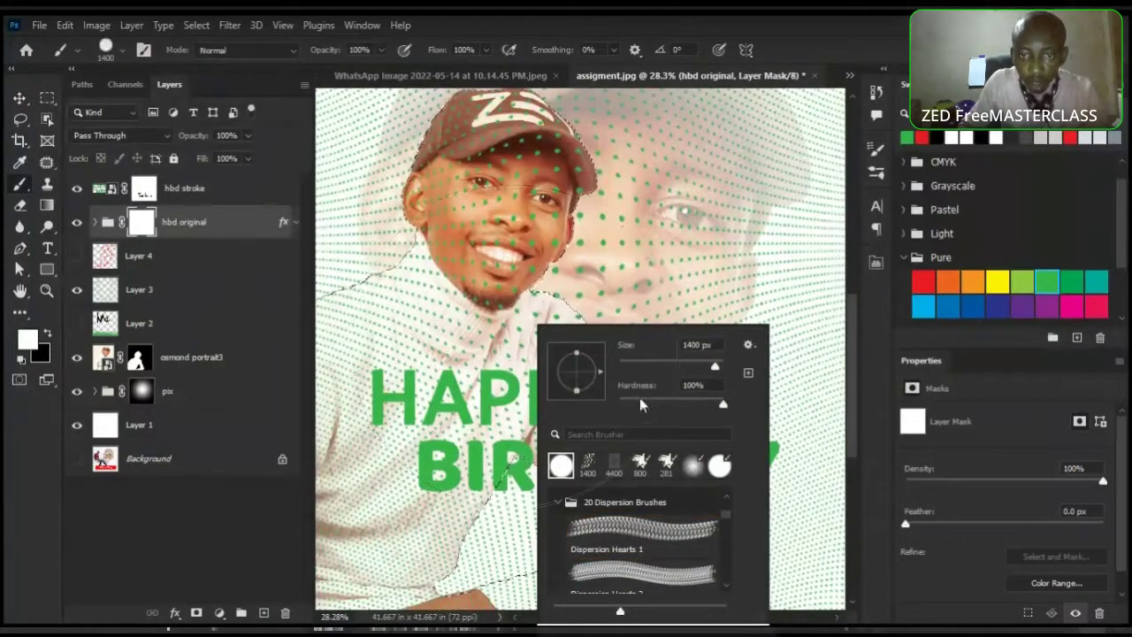
left_click(697, 405)
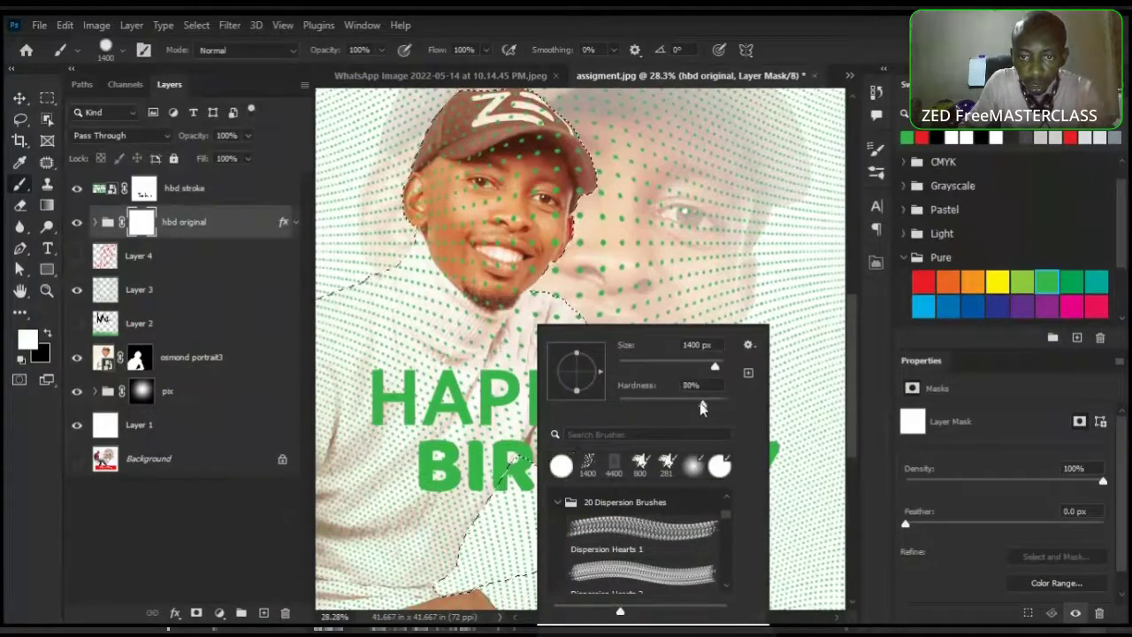
key("Return")
key("bracketleft")
key("bracketleft")
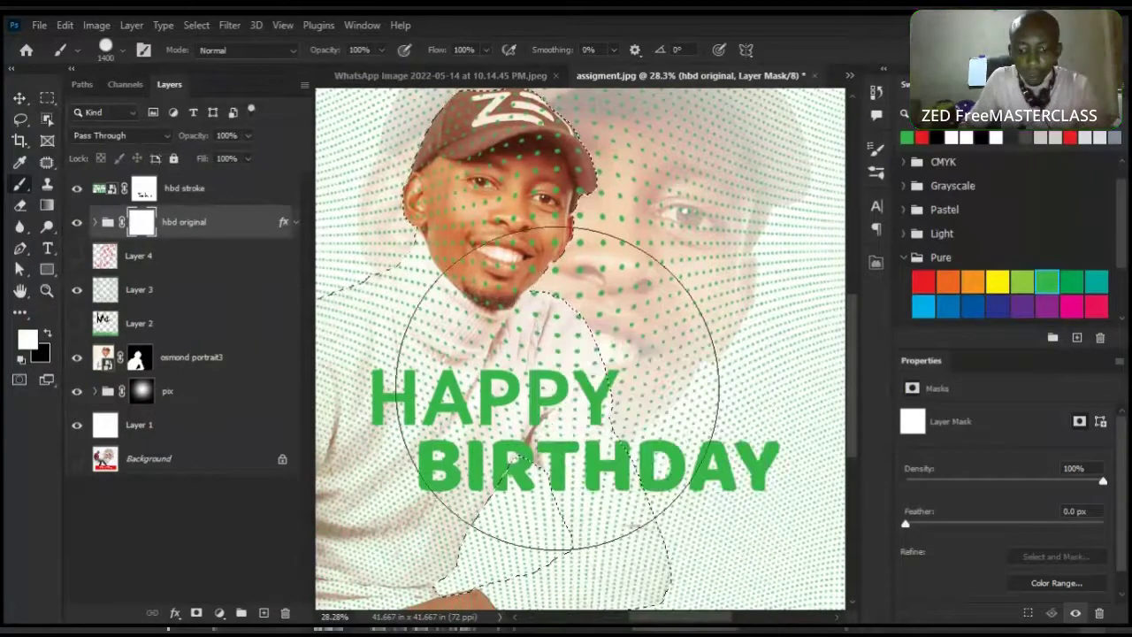
key("bracketleft")
key("bracketleft")
key("bracketleft")
key("bracketleft")
key("bracketleft")
key("bracketleft")
key("bracketleft")
key("bracketleft")
key("bracketleft")
key("bracketleft")
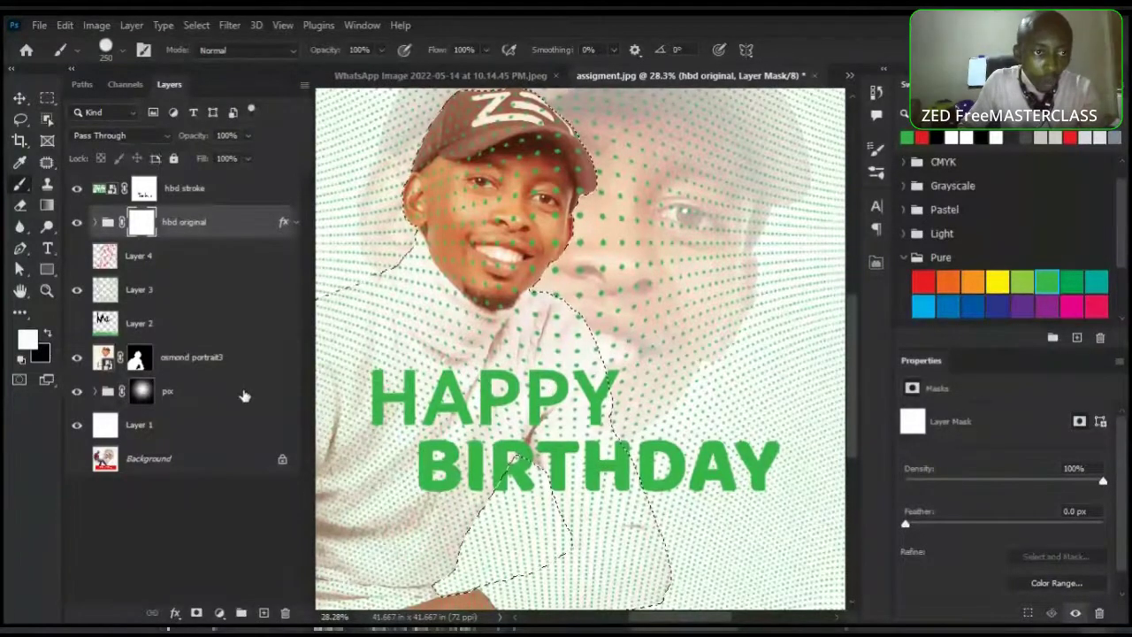
Paint black on the hbd original mask over the letters inside the portrait selection to hide their fill, and deselect
key("x")
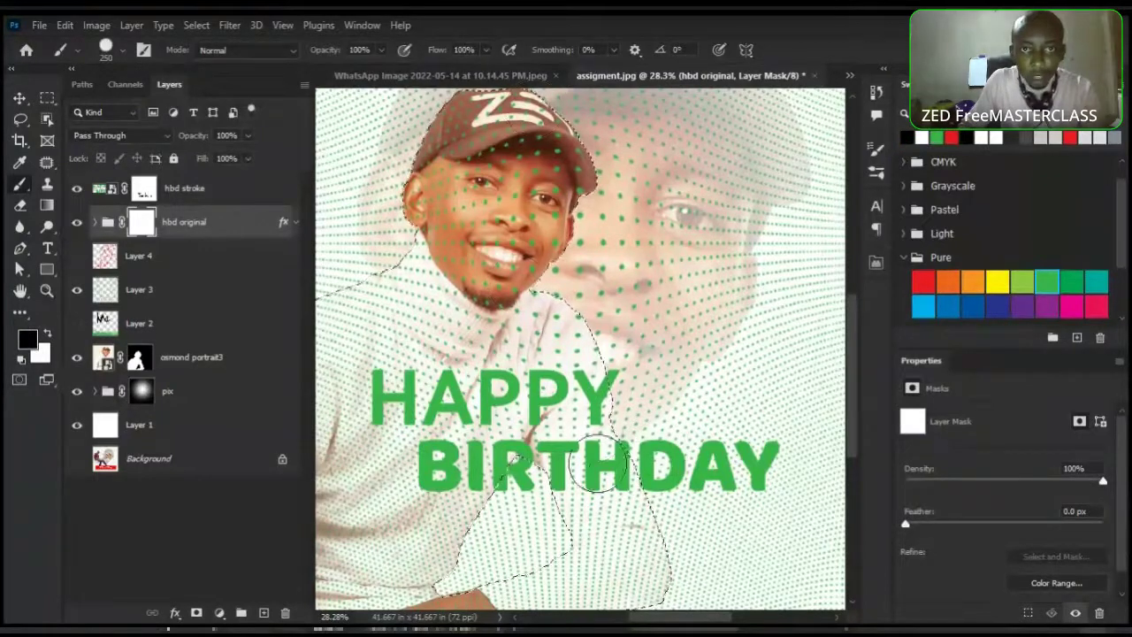
mouse_move(569, 374)
left_mouse_down()
mouse_move(591, 382)
mouse_move(607, 467)
left_mouse_up()
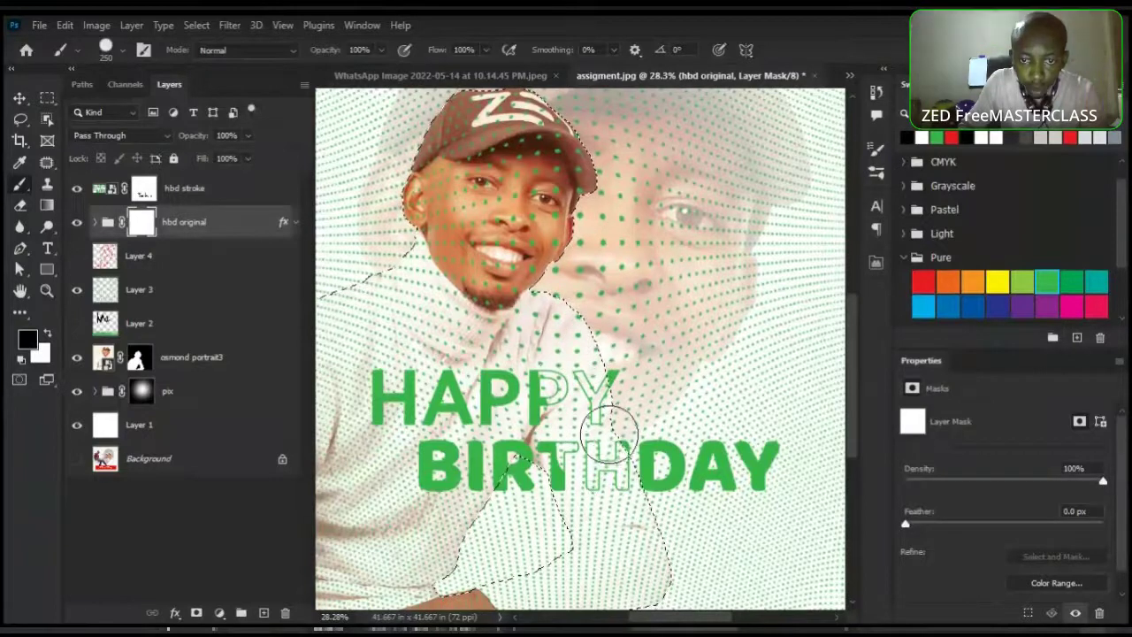
mouse_move(535, 389)
left_mouse_down()
mouse_move(529, 407)
mouse_move(500, 381)
mouse_move(484, 471)
mouse_move(449, 493)
mouse_move(448, 523)
mouse_move(384, 467)
mouse_move(412, 515)
left_mouse_up()
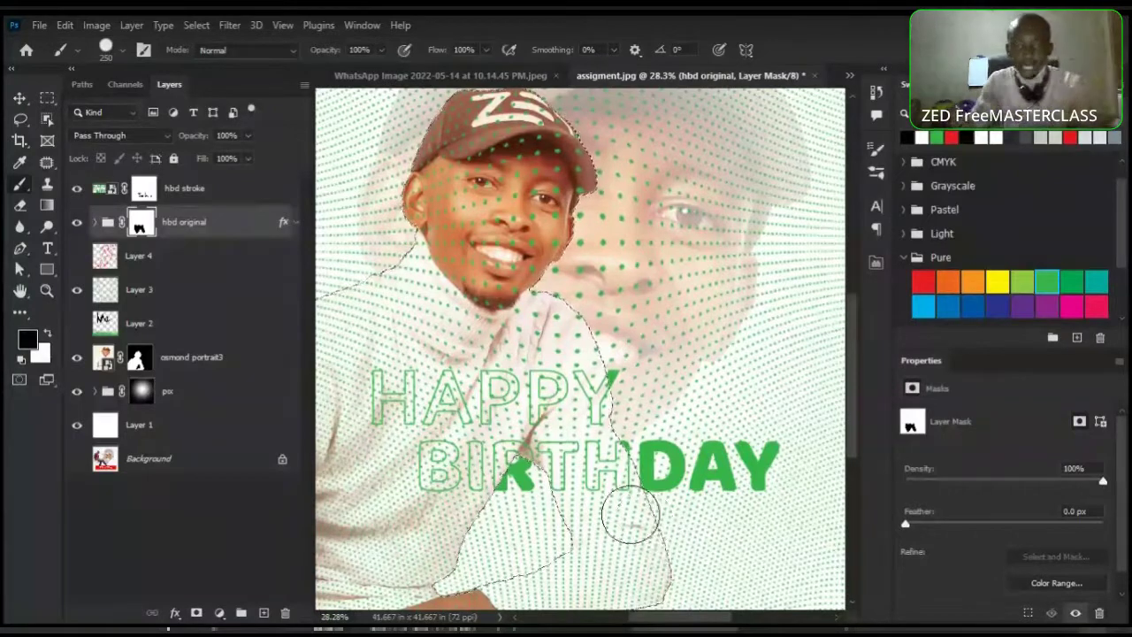
scroll(677, 404, "down", 3)
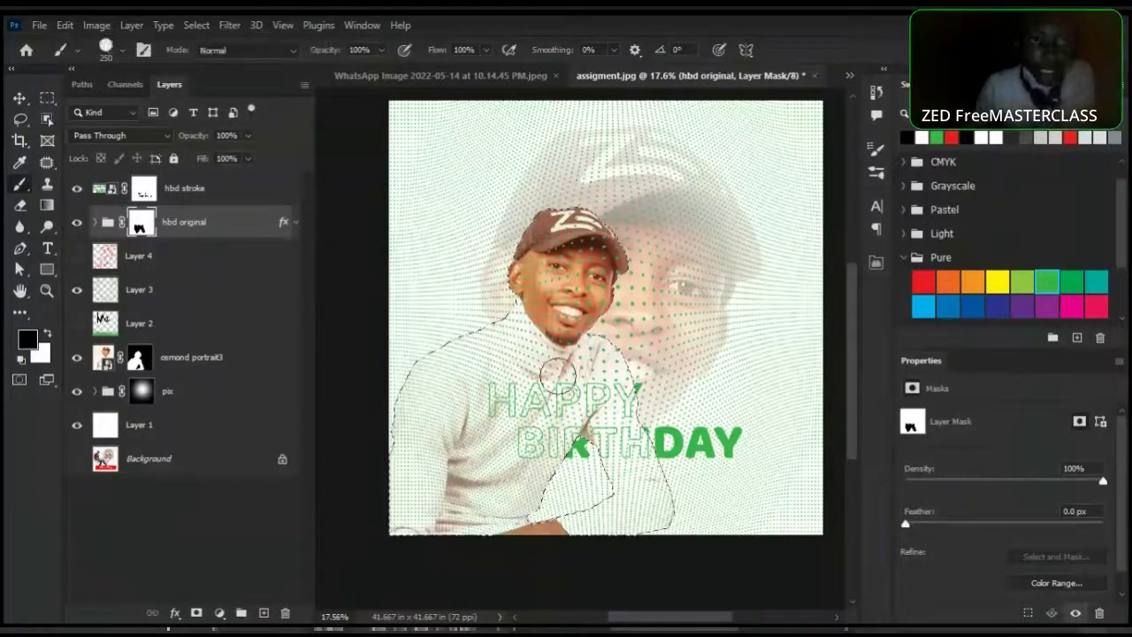
scroll(573, 444, "up", 2)
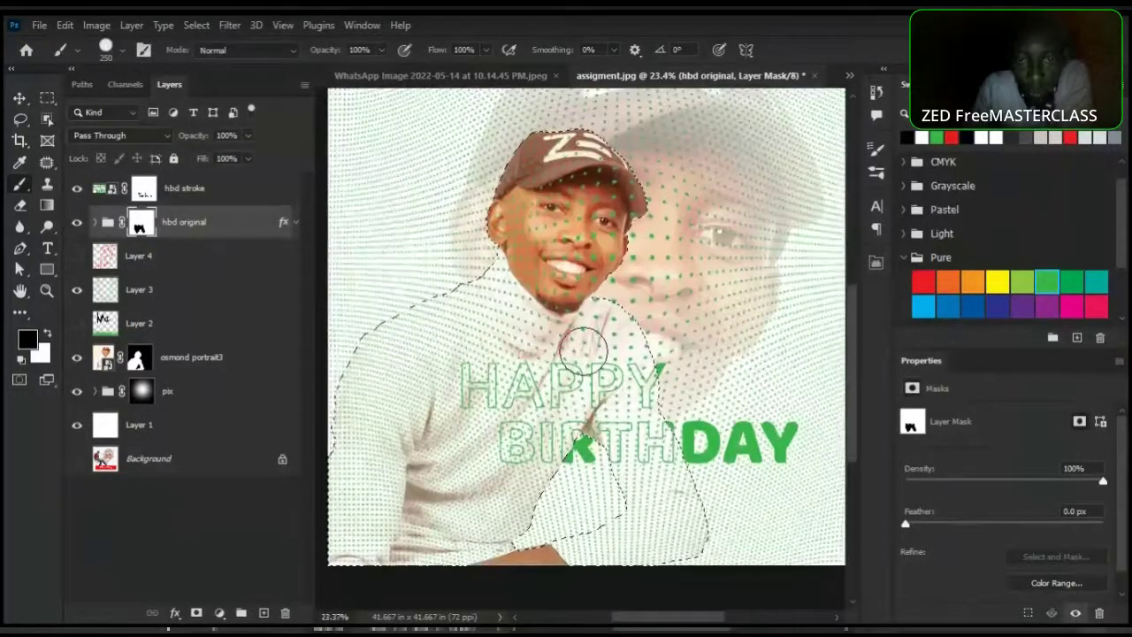
key("ctrl+d")
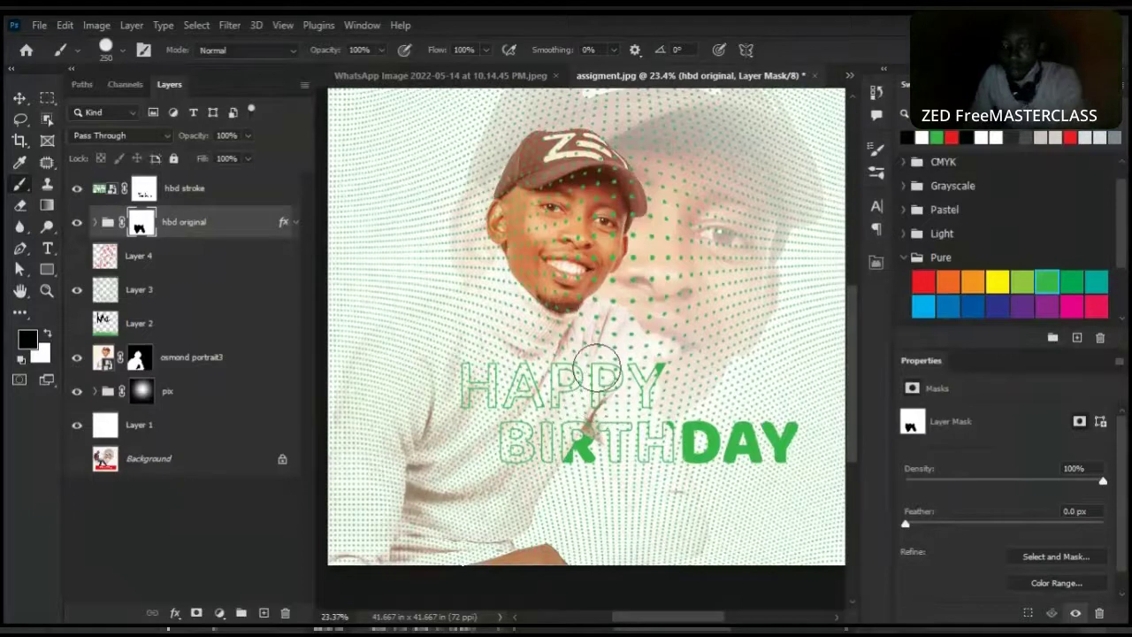
scroll(599, 362, "up", 1)
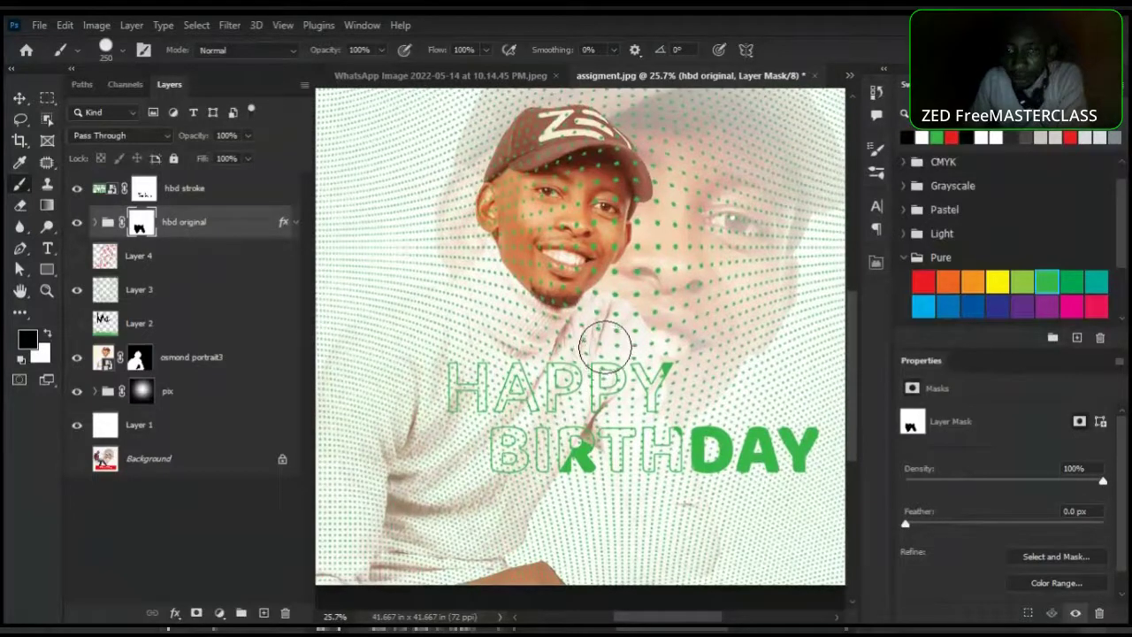
scroll(584, 346, "down", 3)
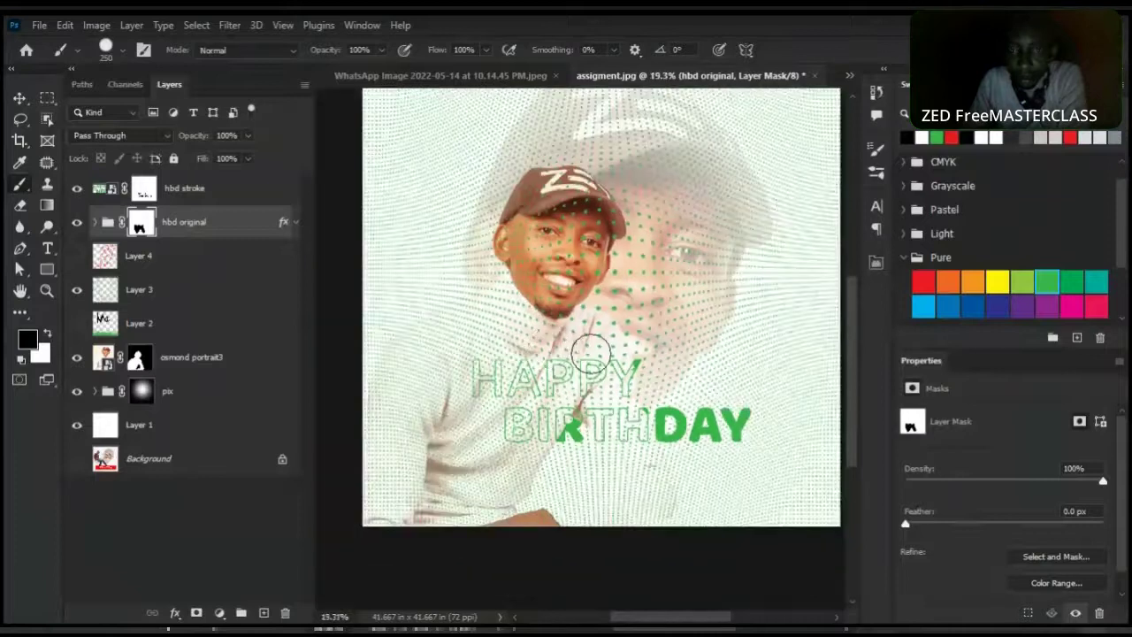
scroll(587, 354, "up", 2)
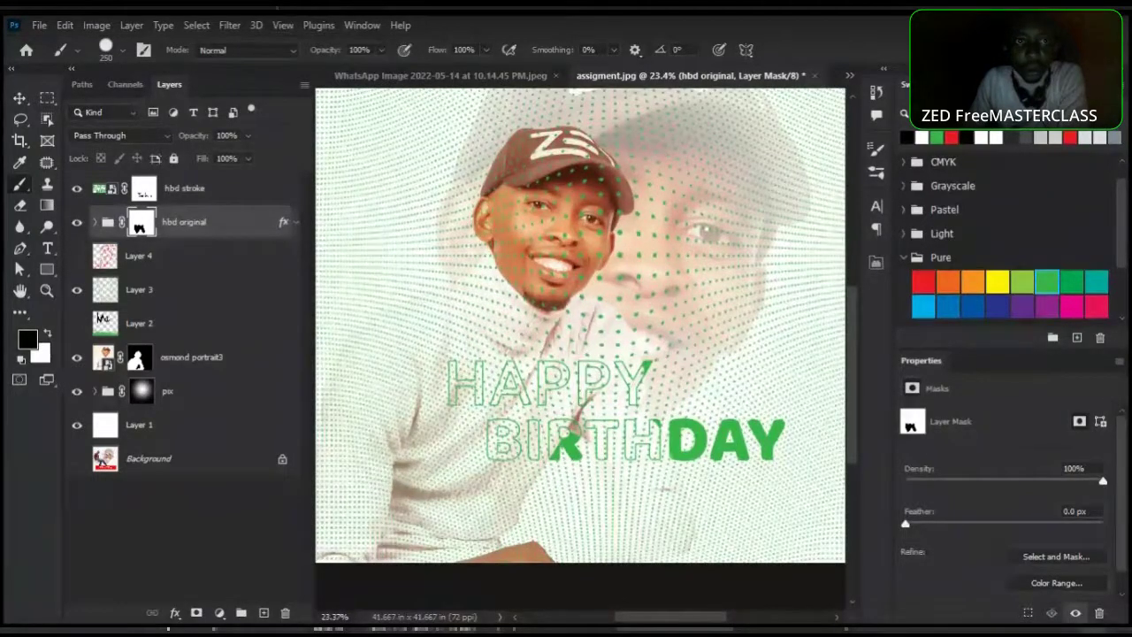